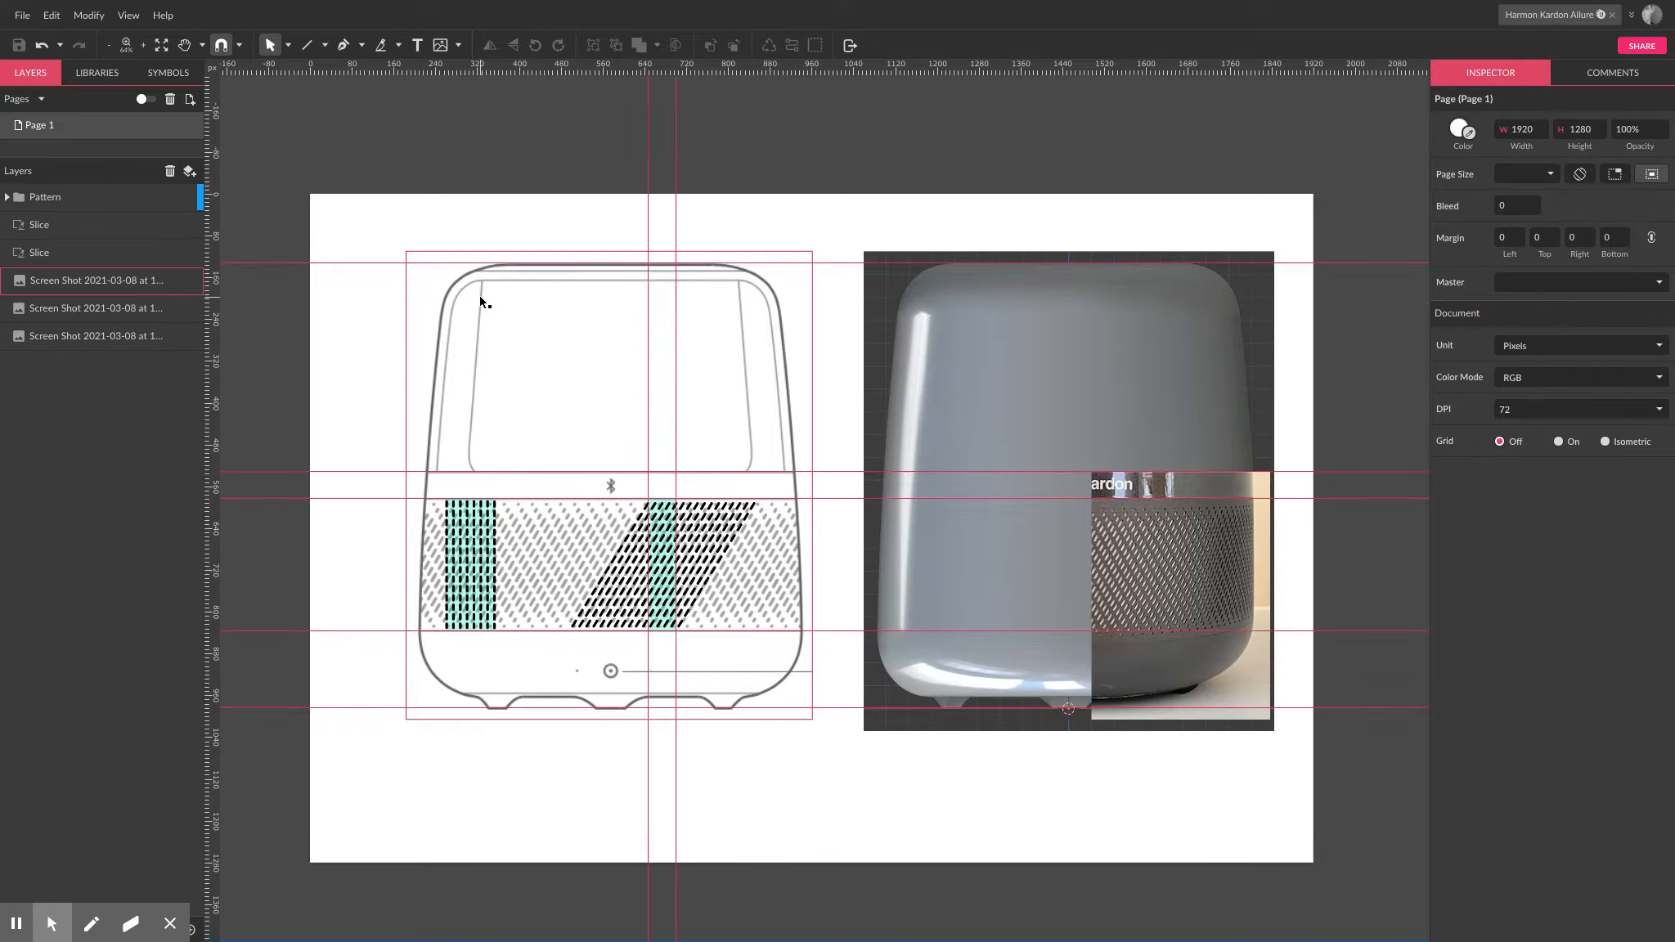
Hide the guides and the three reference screenshot layers, leaving only the Pattern group and the slices on the canvas.
{"action": "key", "text": "super+semicolon"}
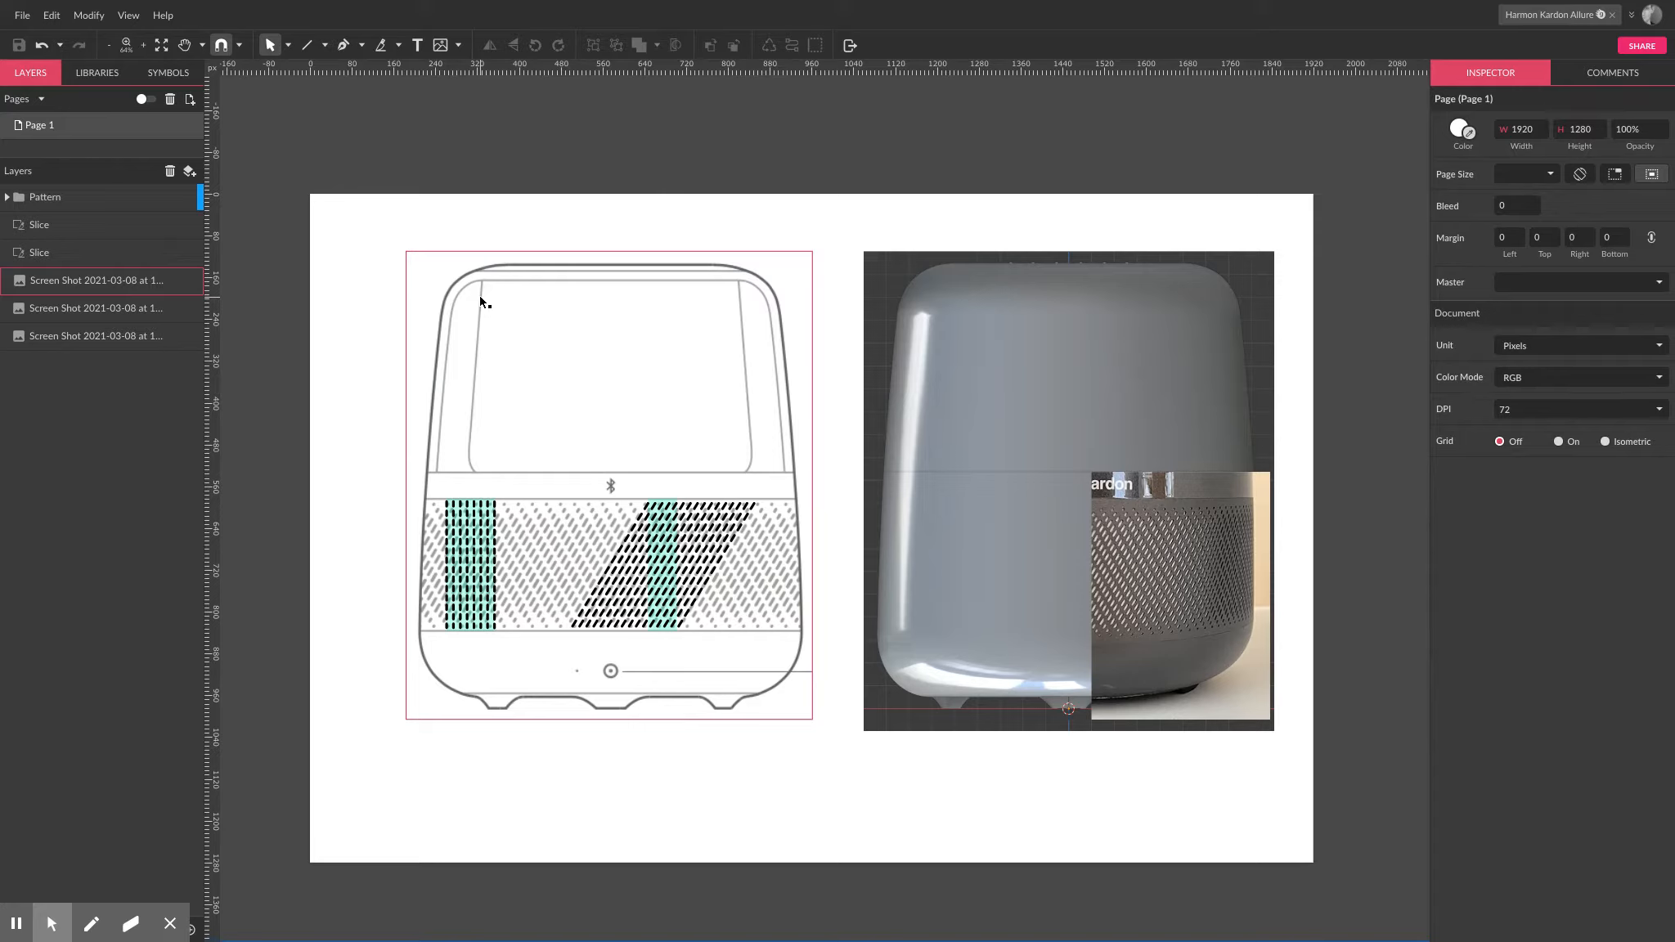
{"action": "left_click", "coordinate": [343, 351]}
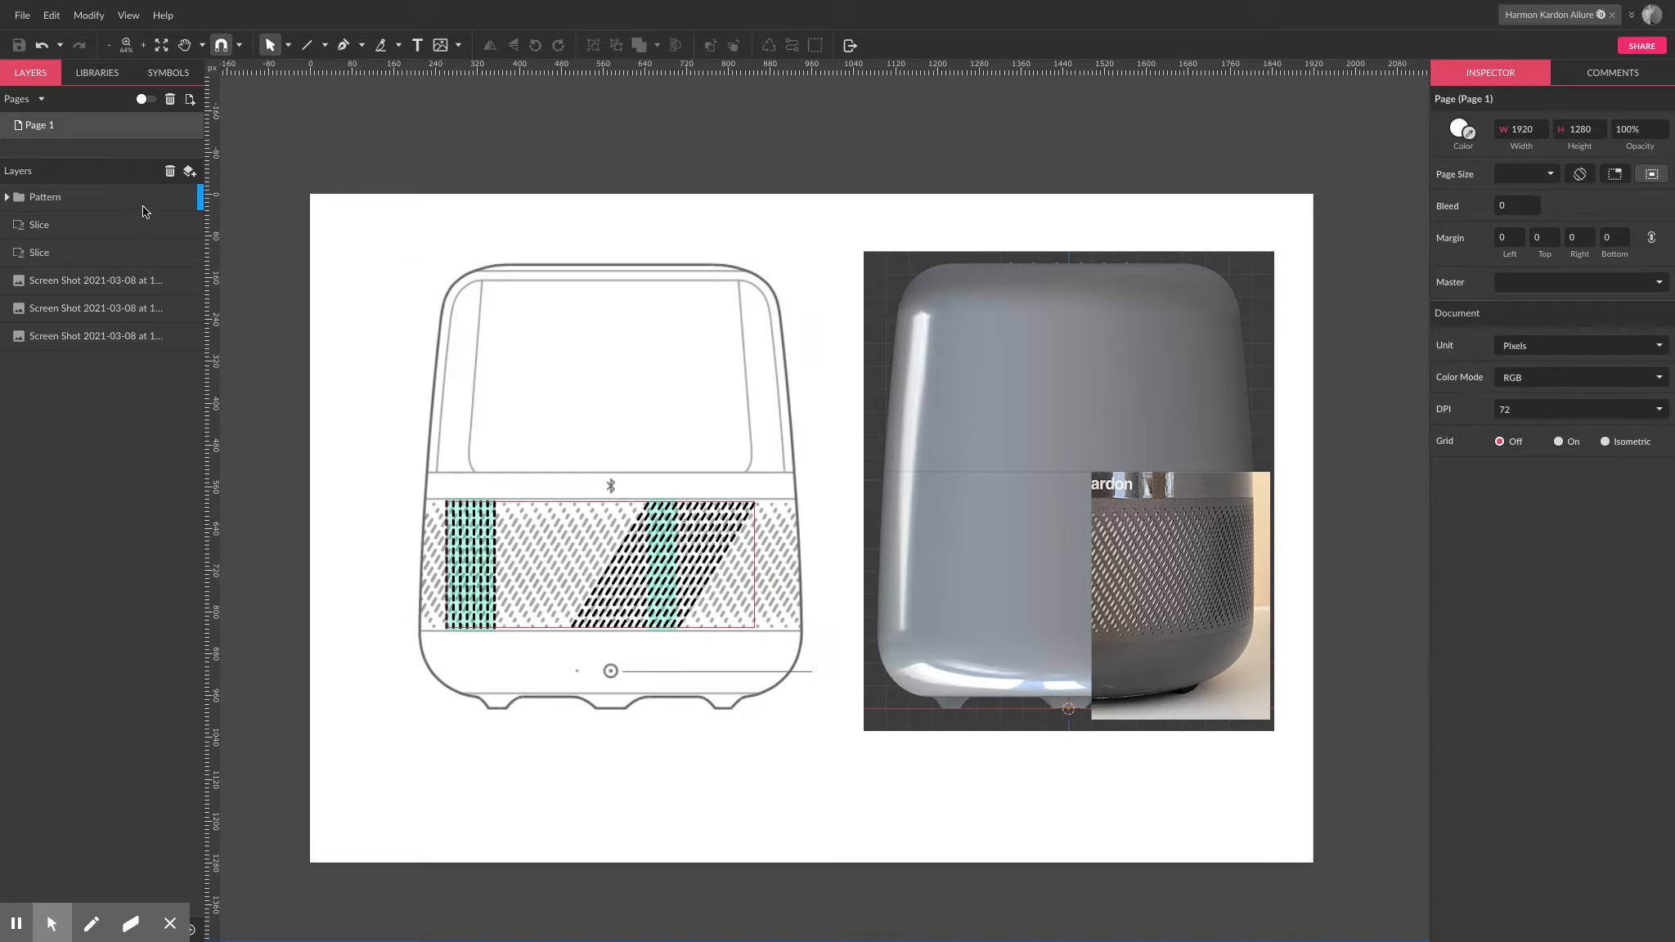
{"action": "left_click", "coordinate": [81, 198]}
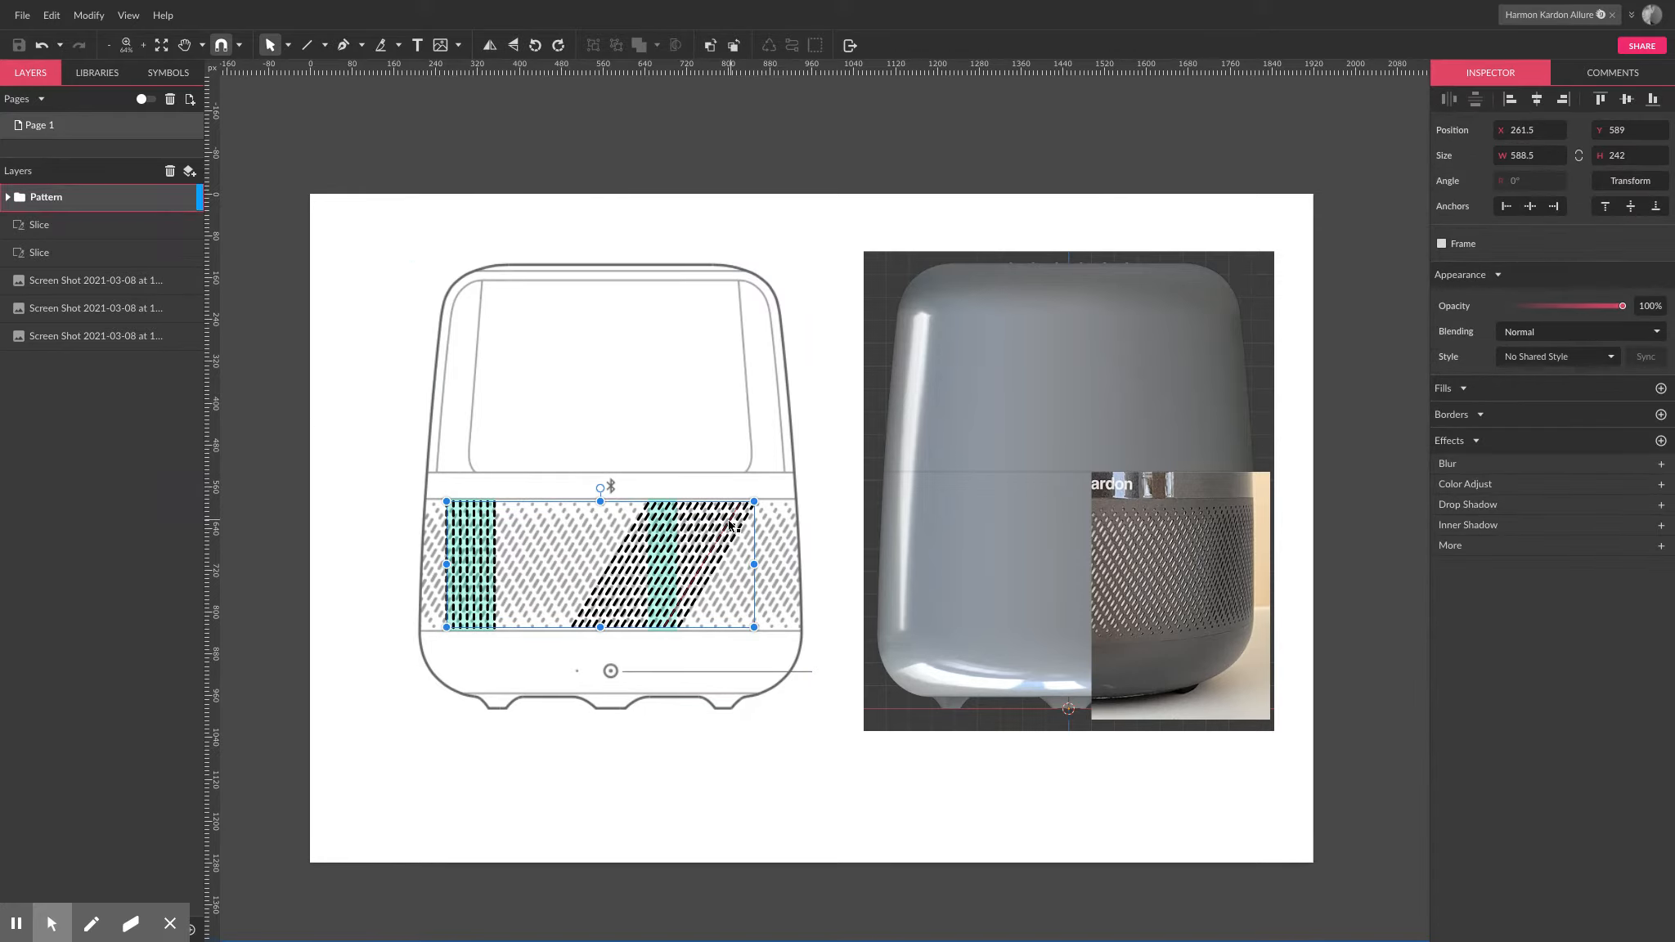
{"action": "left_click", "coordinate": [195, 281]}
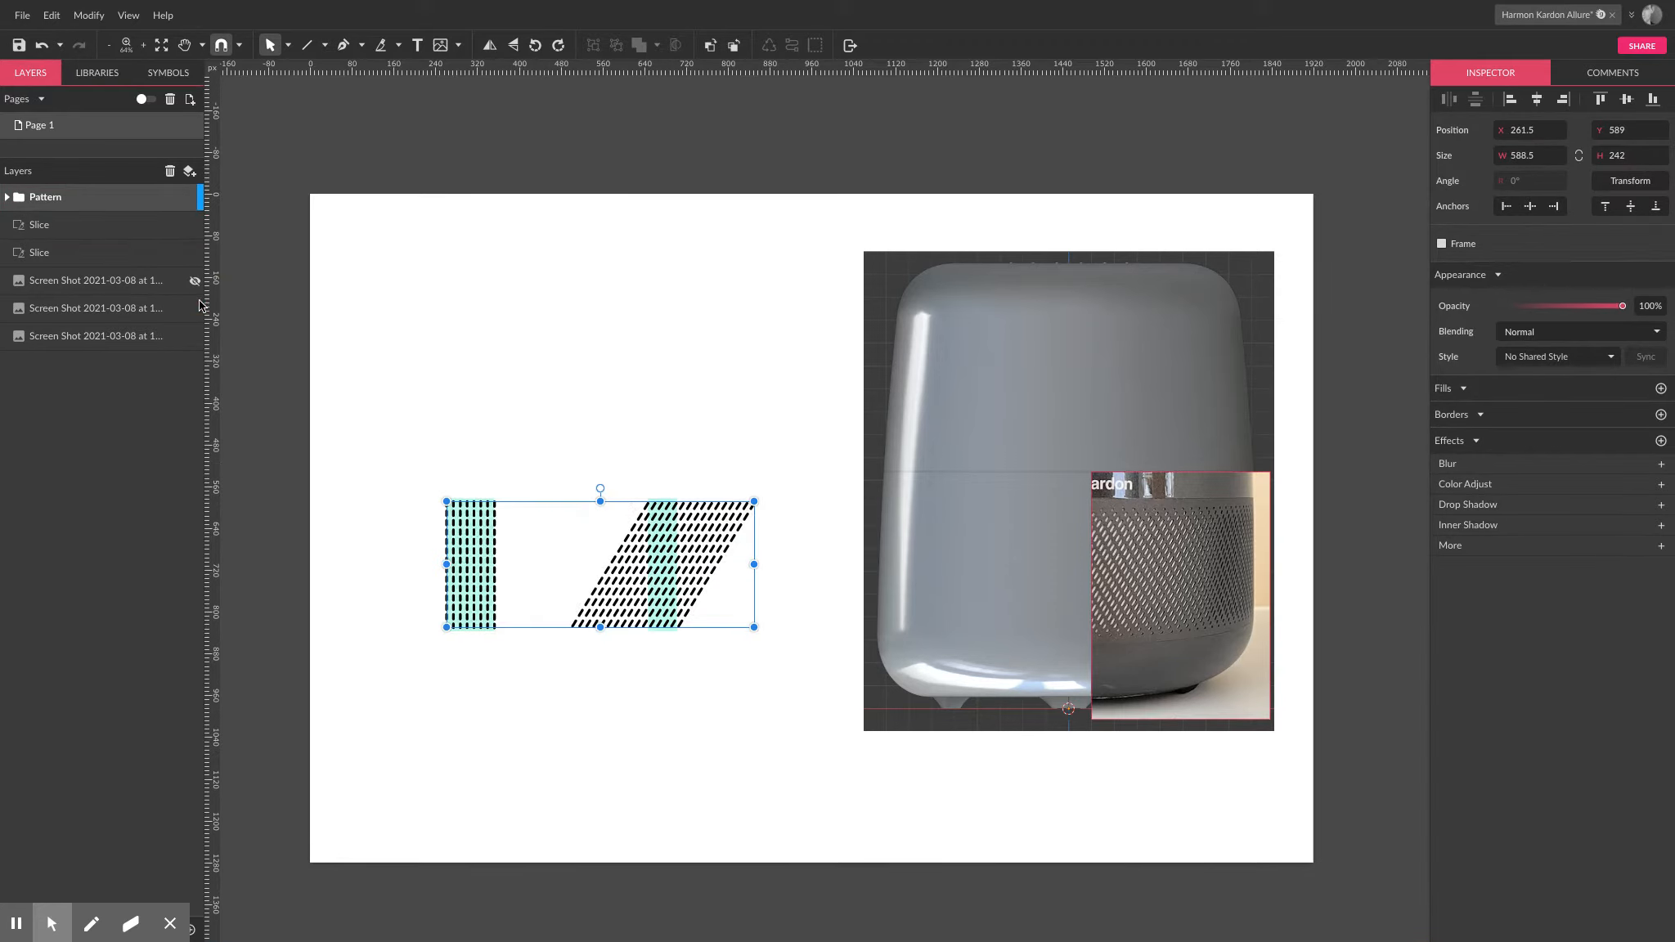
{"action": "left_click", "coordinate": [197, 309]}
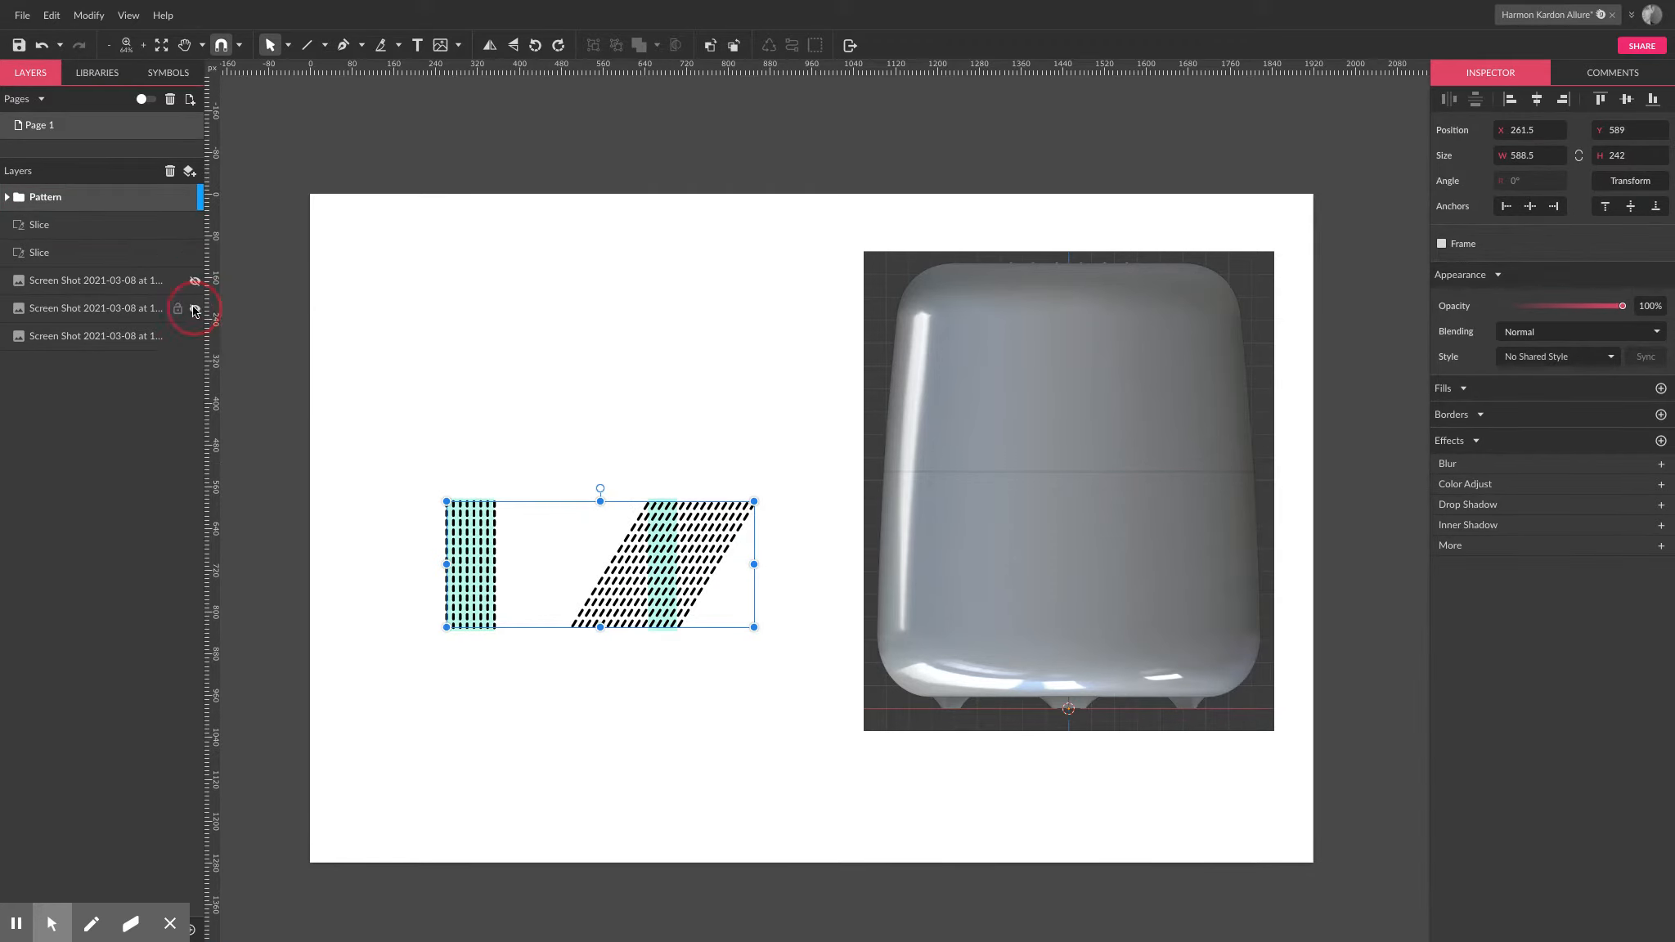
{"action": "left_click", "coordinate": [196, 315]}
{"action": "left_click", "coordinate": [195, 336]}
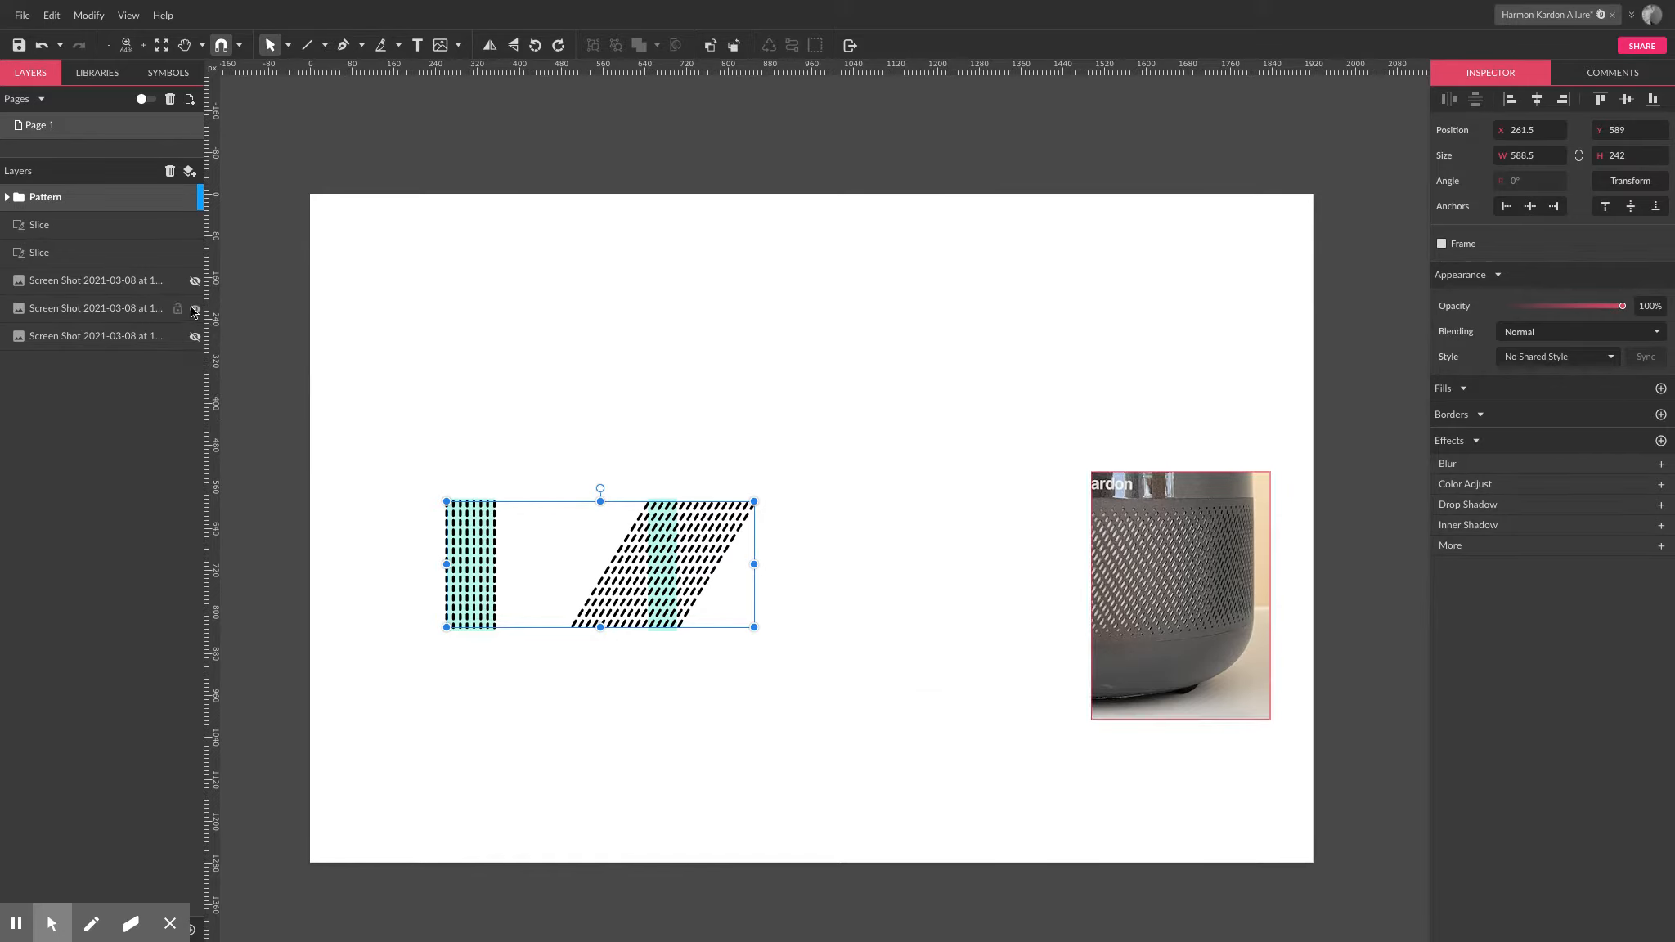
{"action": "left_click", "coordinate": [194, 309]}
{"action": "left_click", "coordinate": [548, 342]}
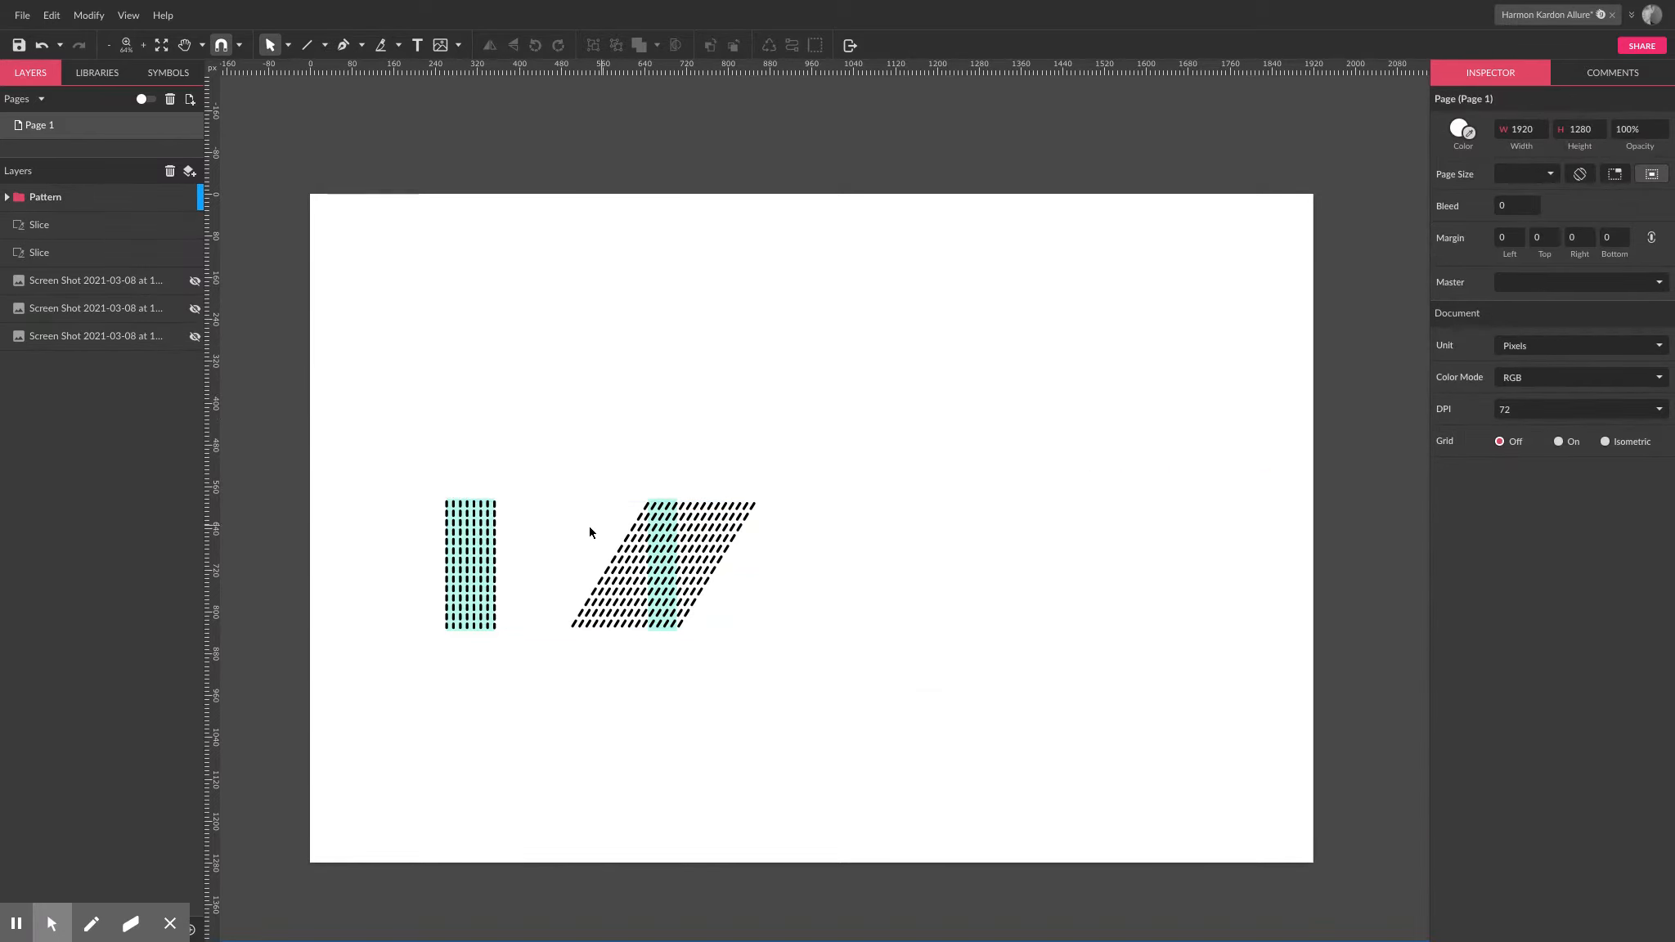
Examine the dash, gap and end-cap settings of the border on the slanted pattern's outermost path.
{"action": "scroll", "coordinate": [528, 560], "scroll_direction": "up", "scroll_amount": 5, "text": "ctrl"}
{"action": "left_click_drag", "start_coordinate": [490, 492], "coordinate": [679, 420]}
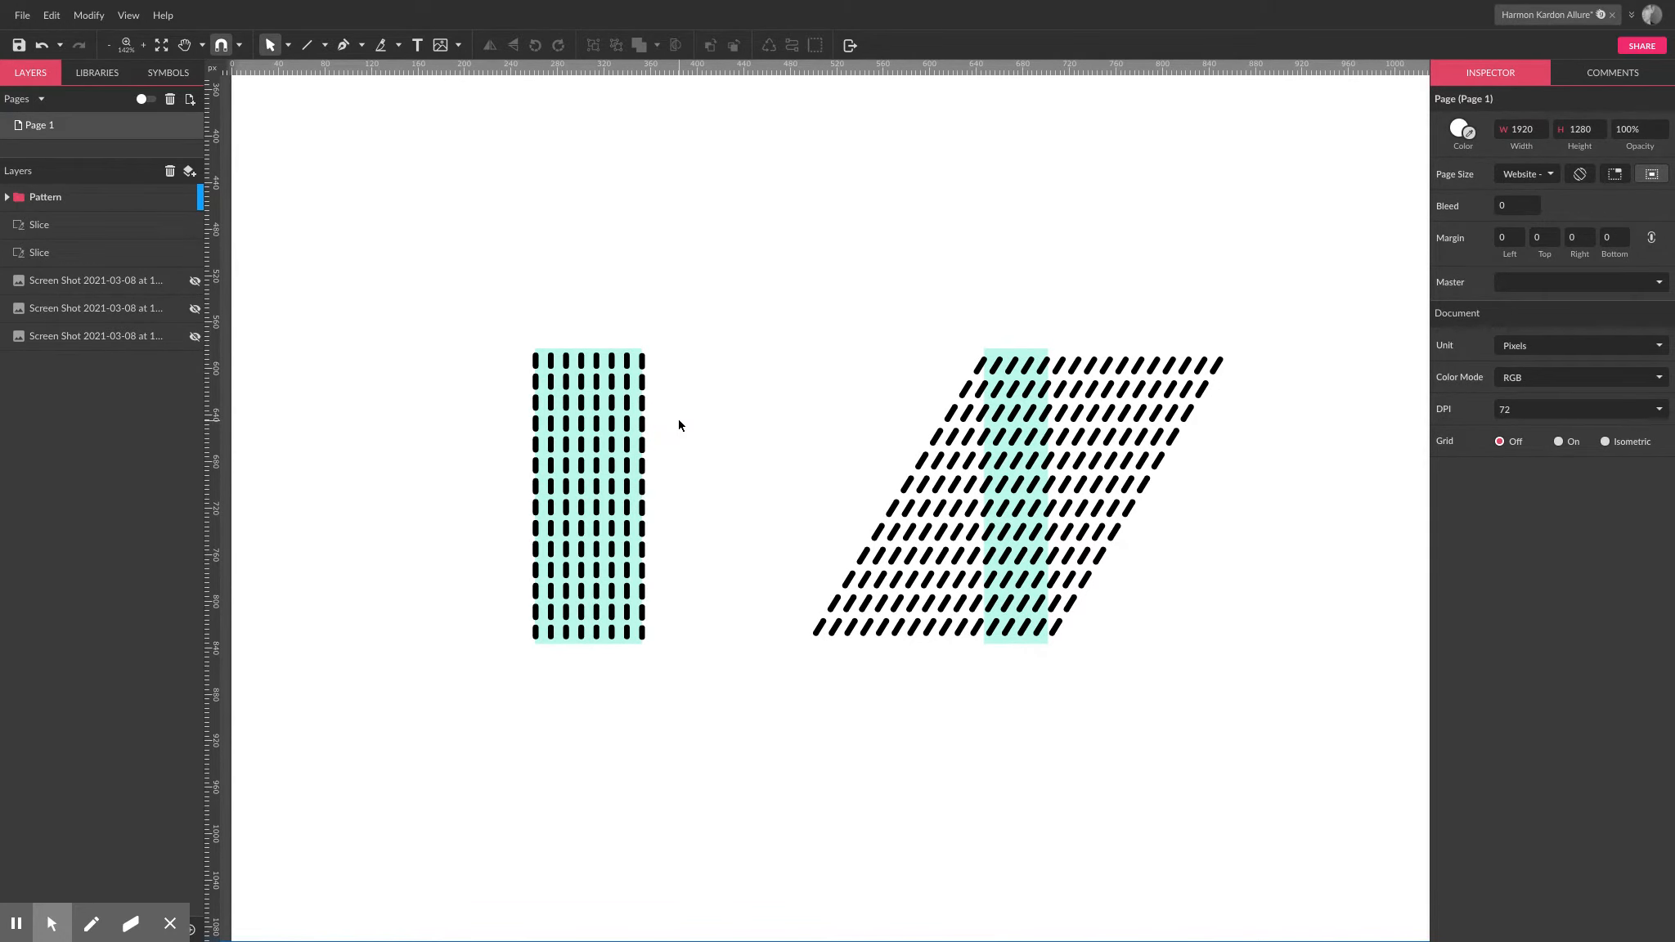
{"action": "left_click", "coordinate": [1207, 394]}
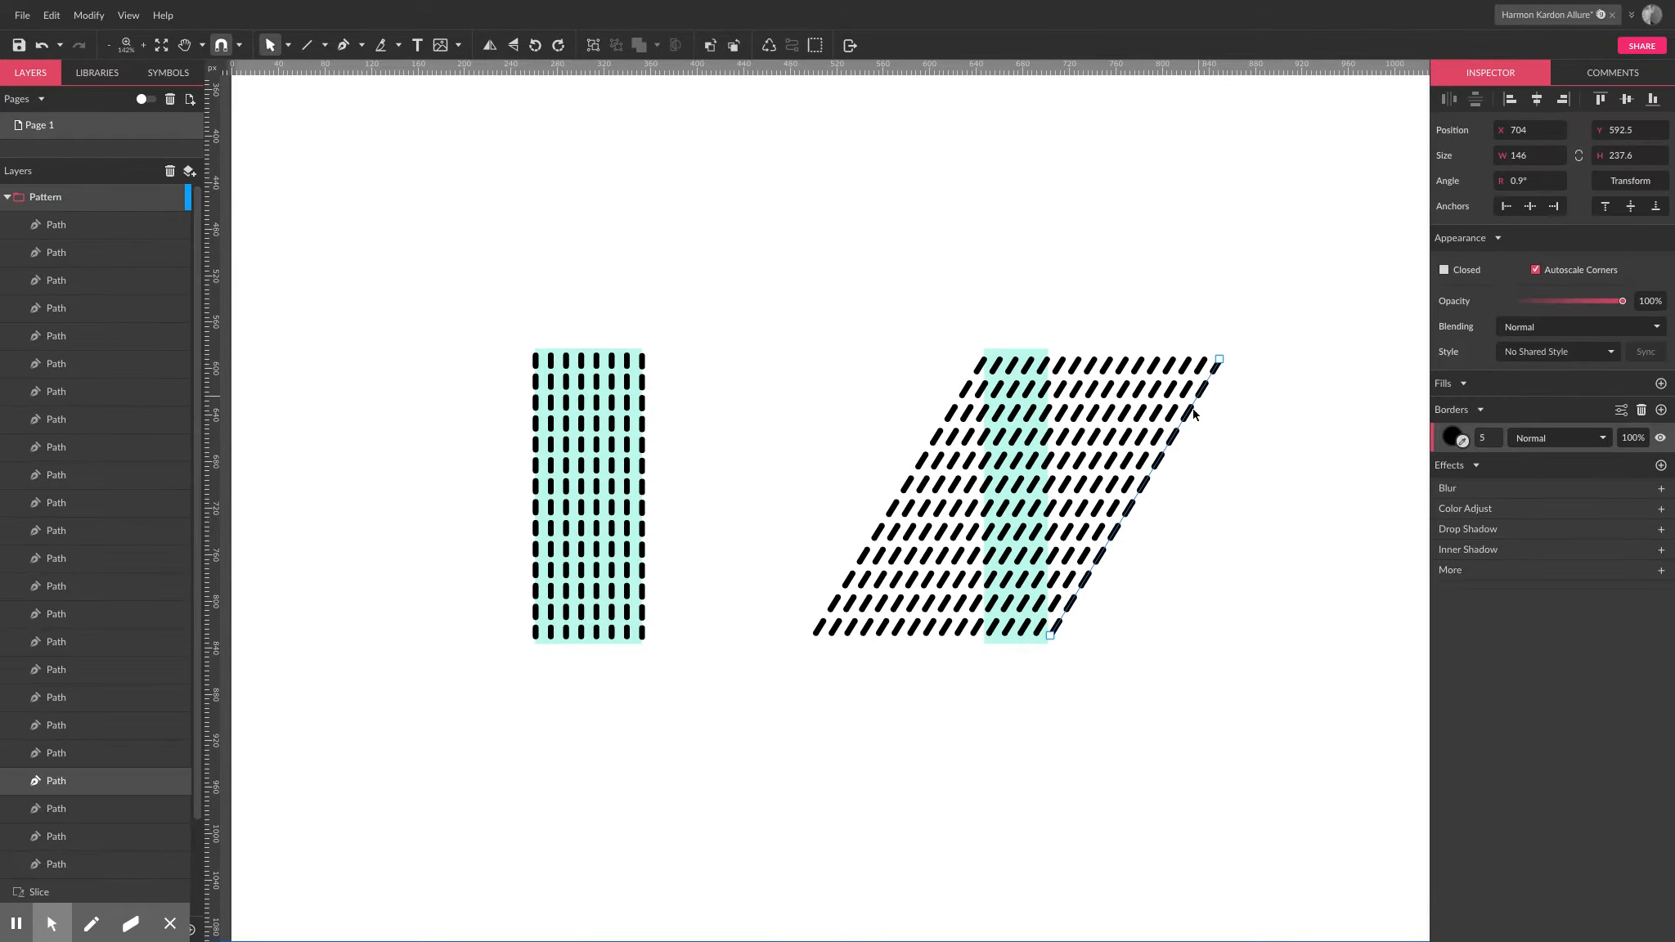
{"action": "left_click", "coordinate": [1620, 411]}
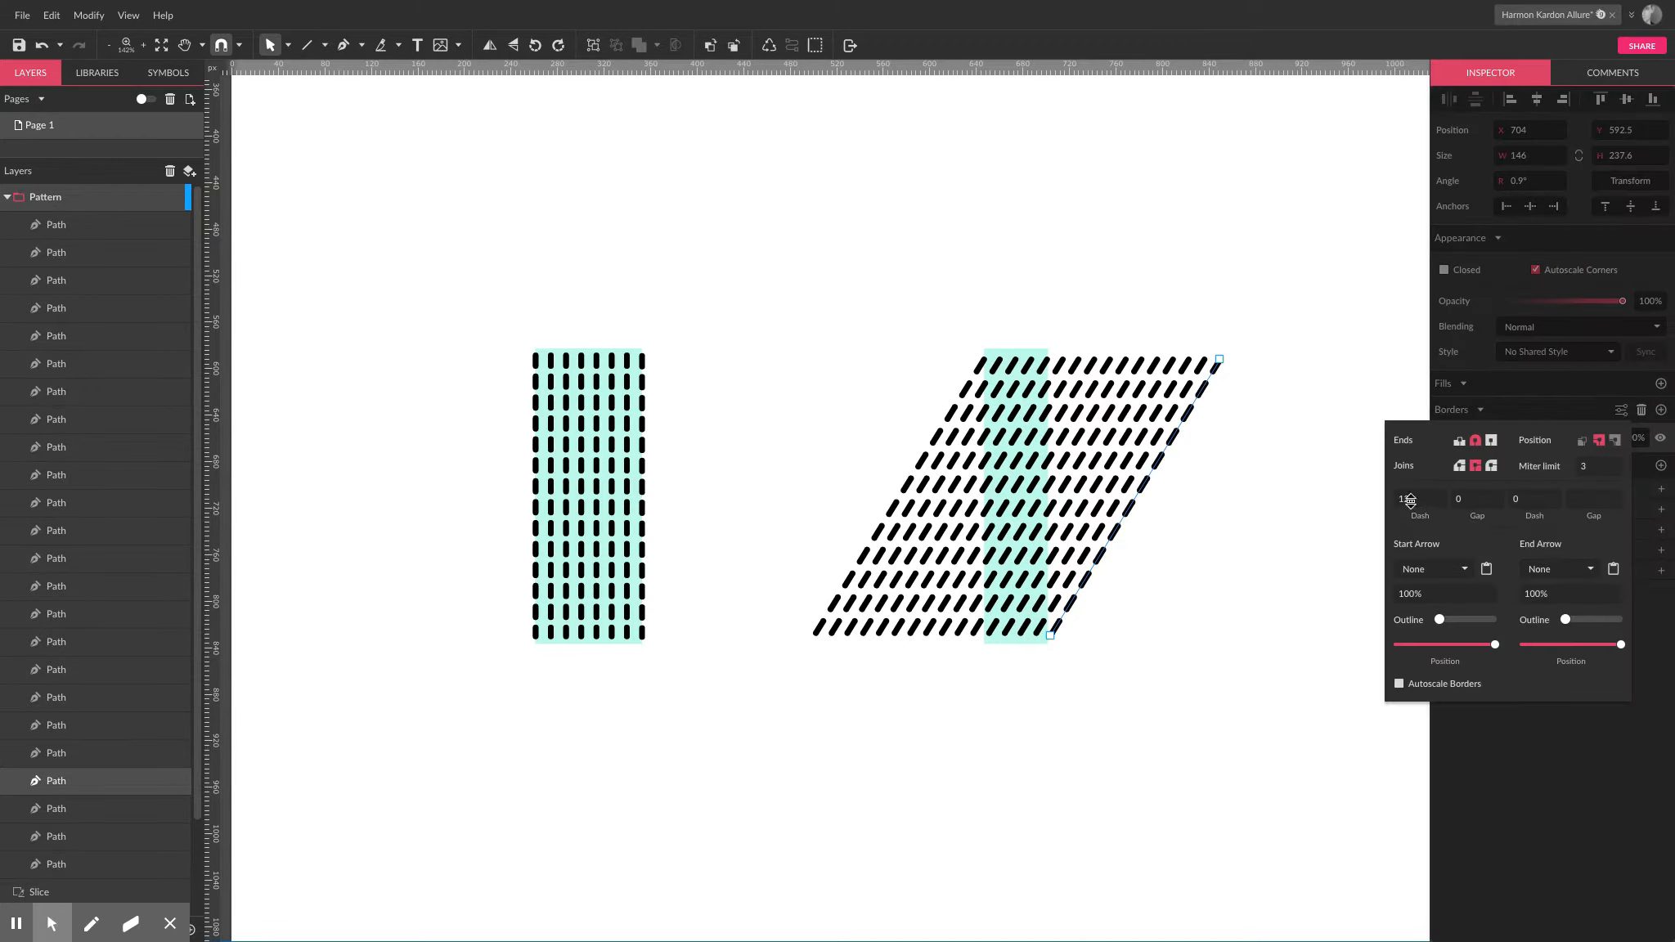
{"action": "left_click_drag", "start_coordinate": [1425, 500], "coordinate": [1431, 500]}
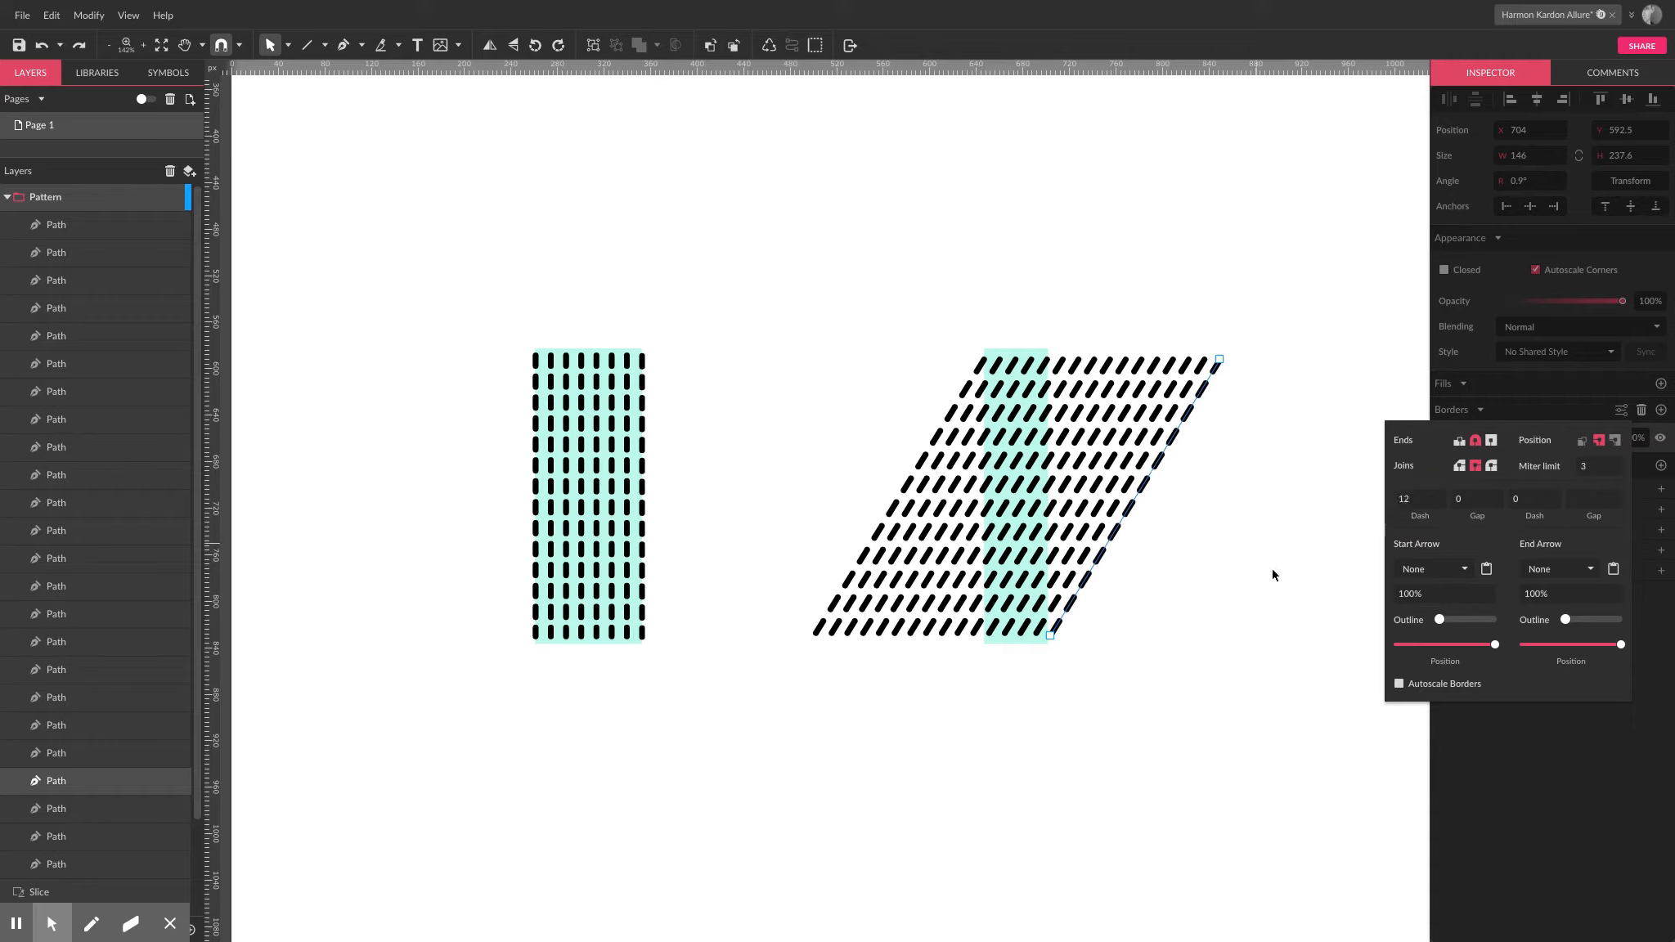
{"action": "left_click", "coordinate": [1297, 573]}
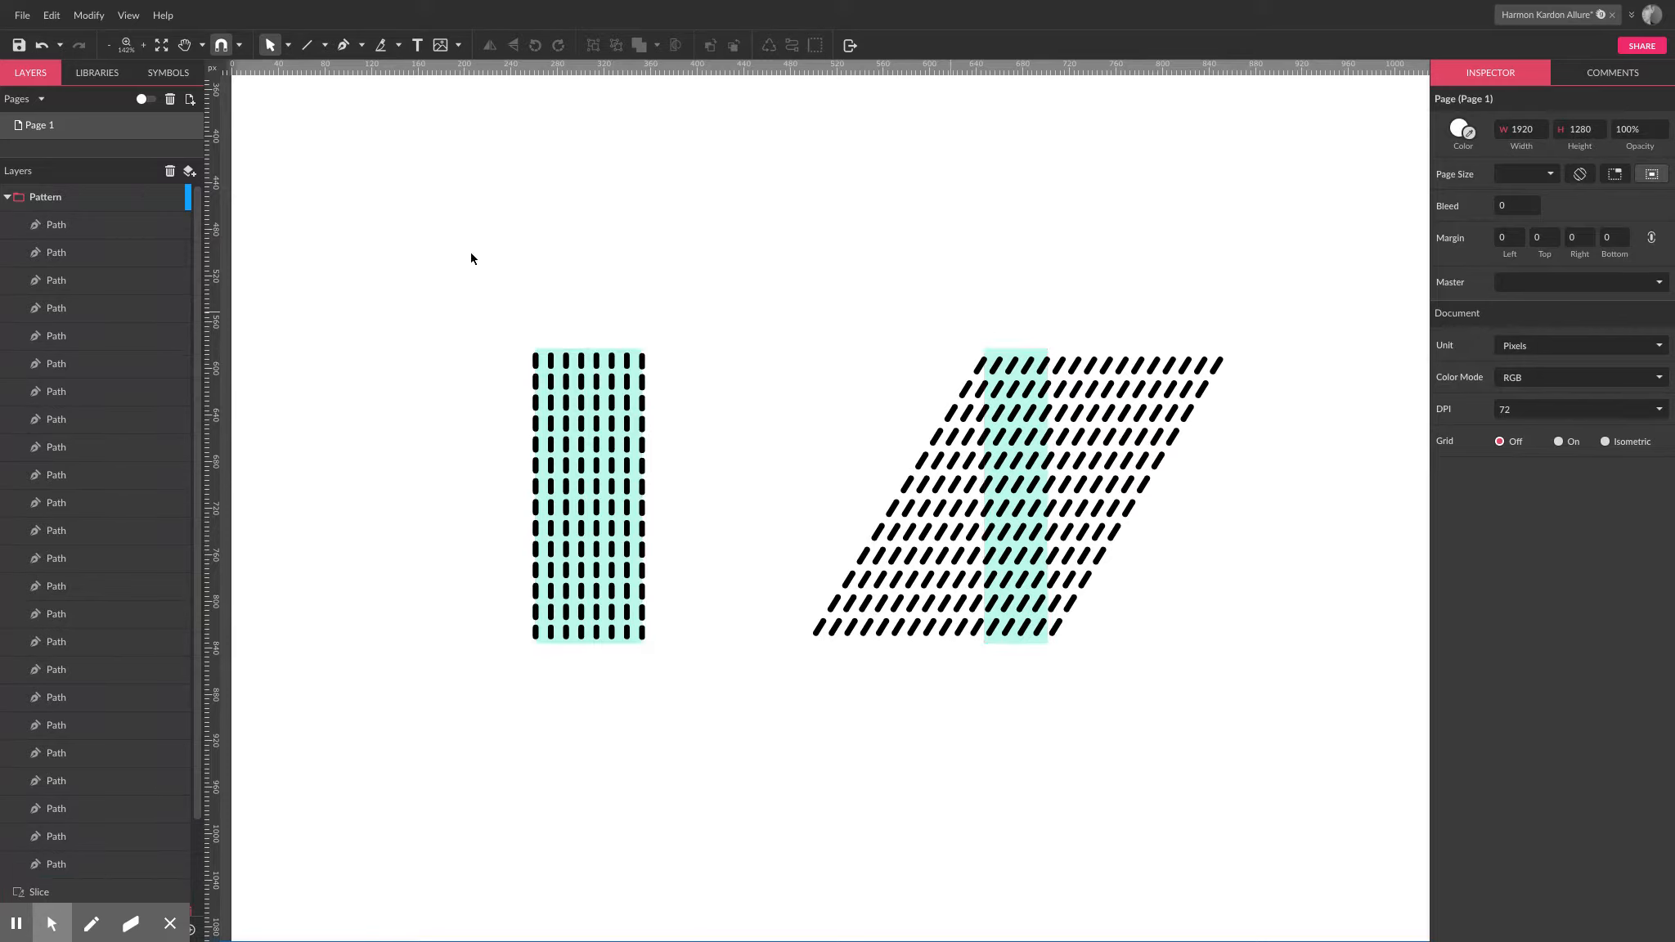
Preview the export of the two selected pattern slices as separate 2x PNG images with transparent background, and close it without exporting.
{"action": "left_click", "coordinate": [22, 14]}
{"action": "left_click", "coordinate": [591, 350]}
{"action": "left_click", "coordinate": [1023, 351], "text": "shift"}
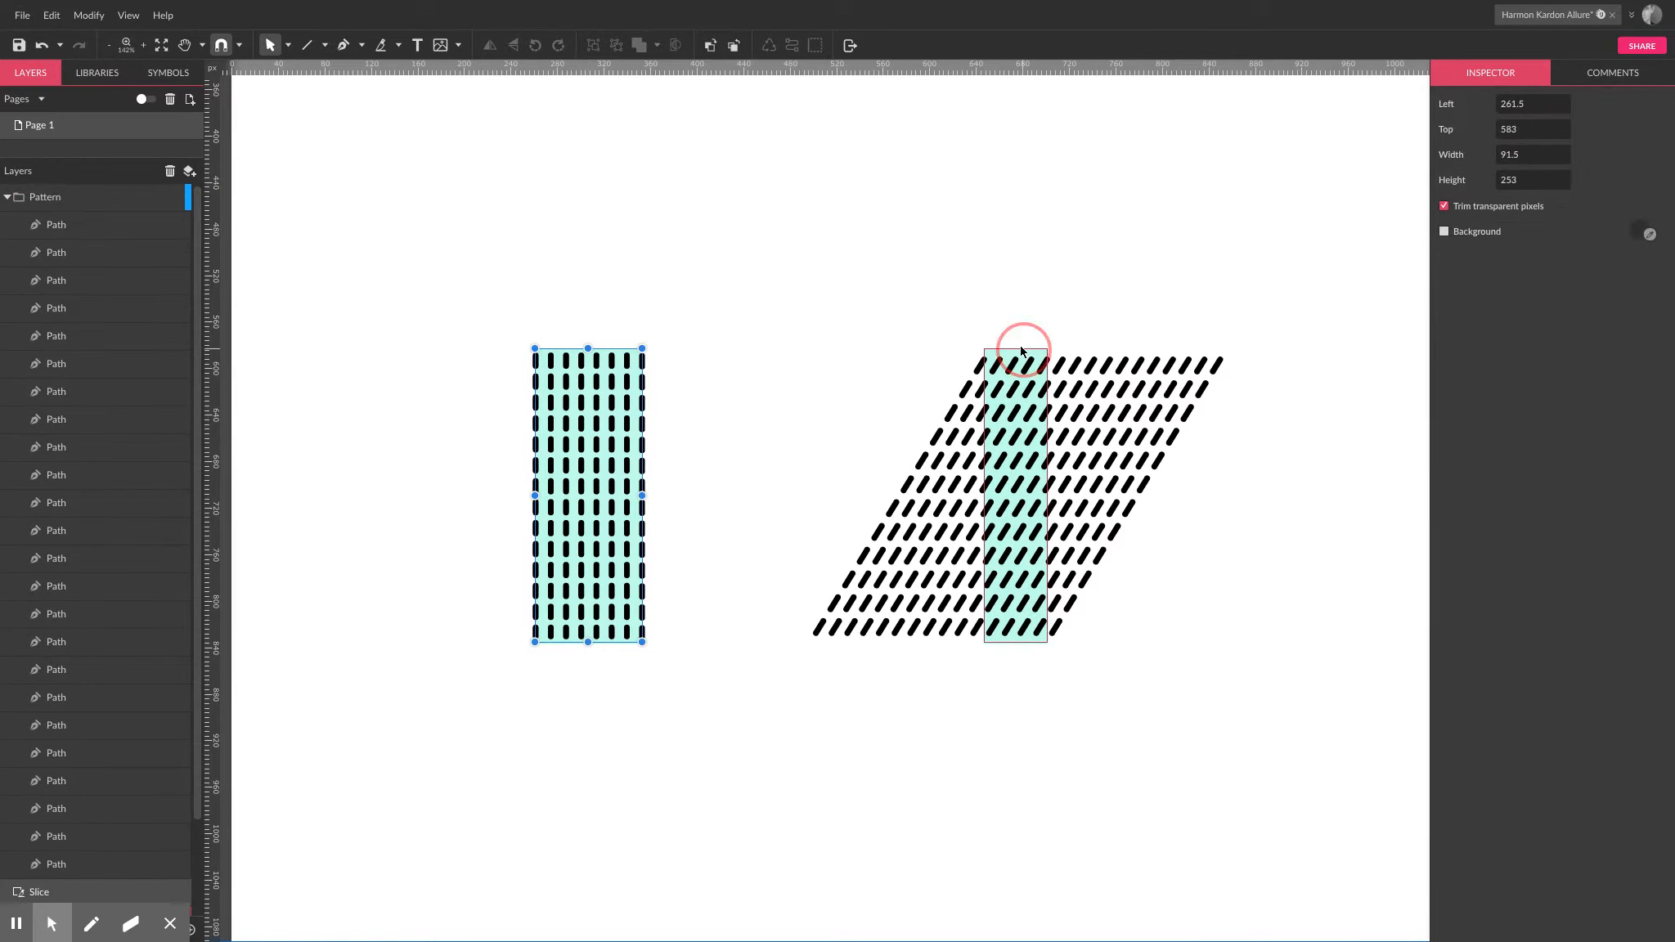
{"action": "left_click", "coordinate": [22, 14]}
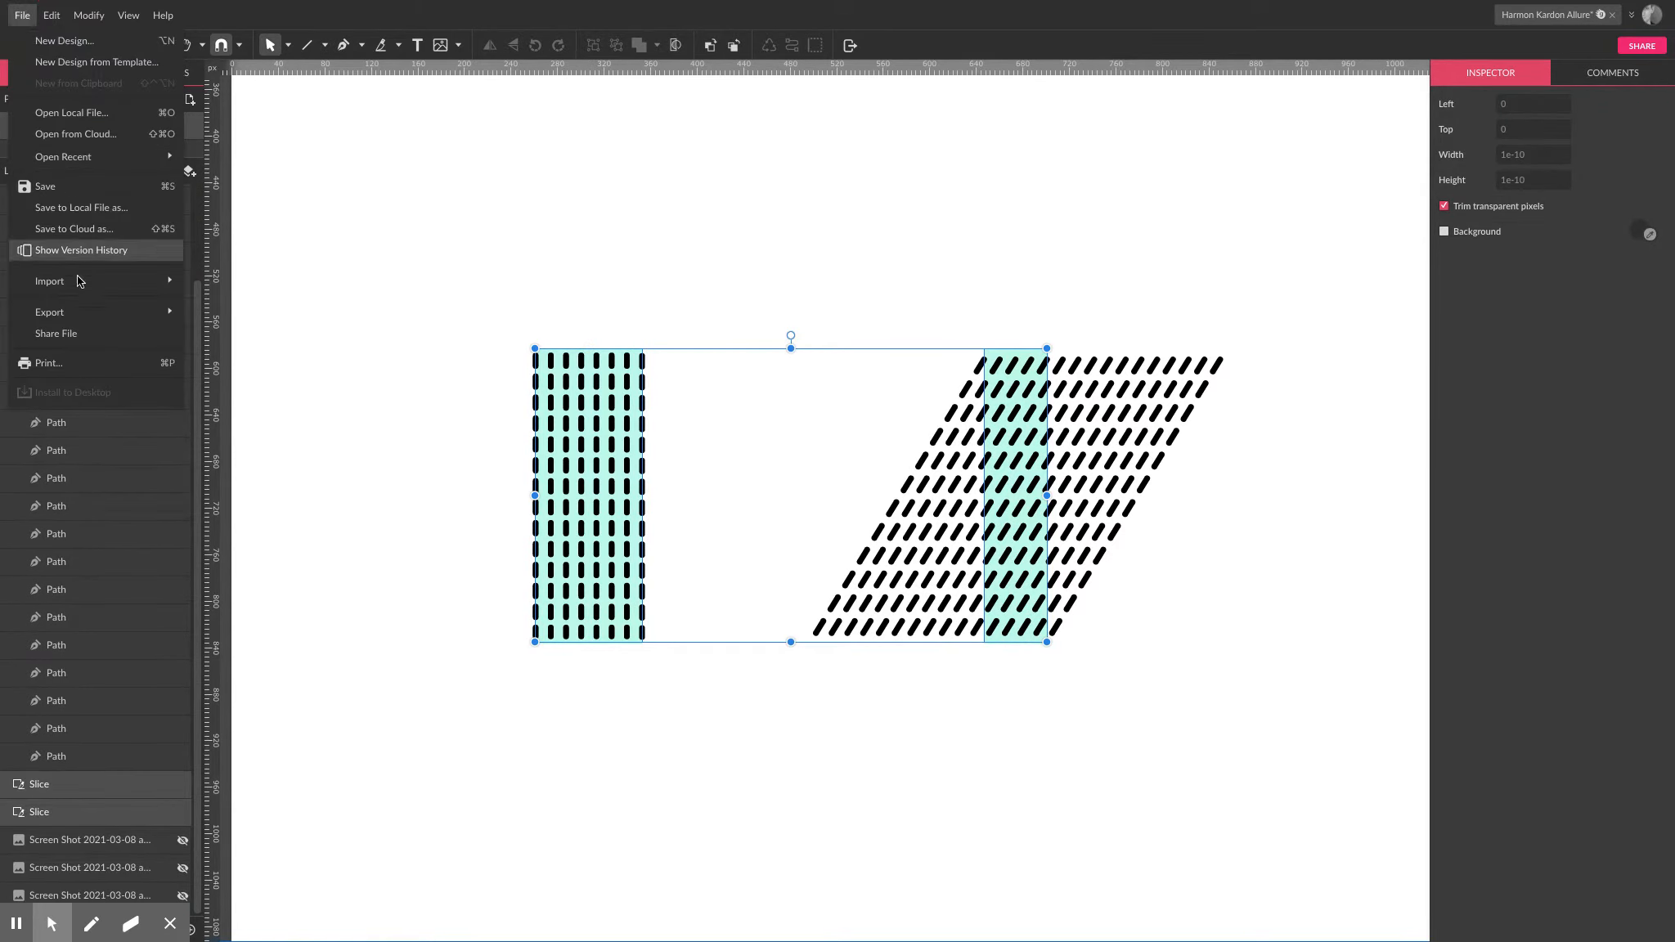
{"action": "mouse_move", "coordinate": [82, 312]}
{"action": "left_click", "coordinate": [270, 323]}
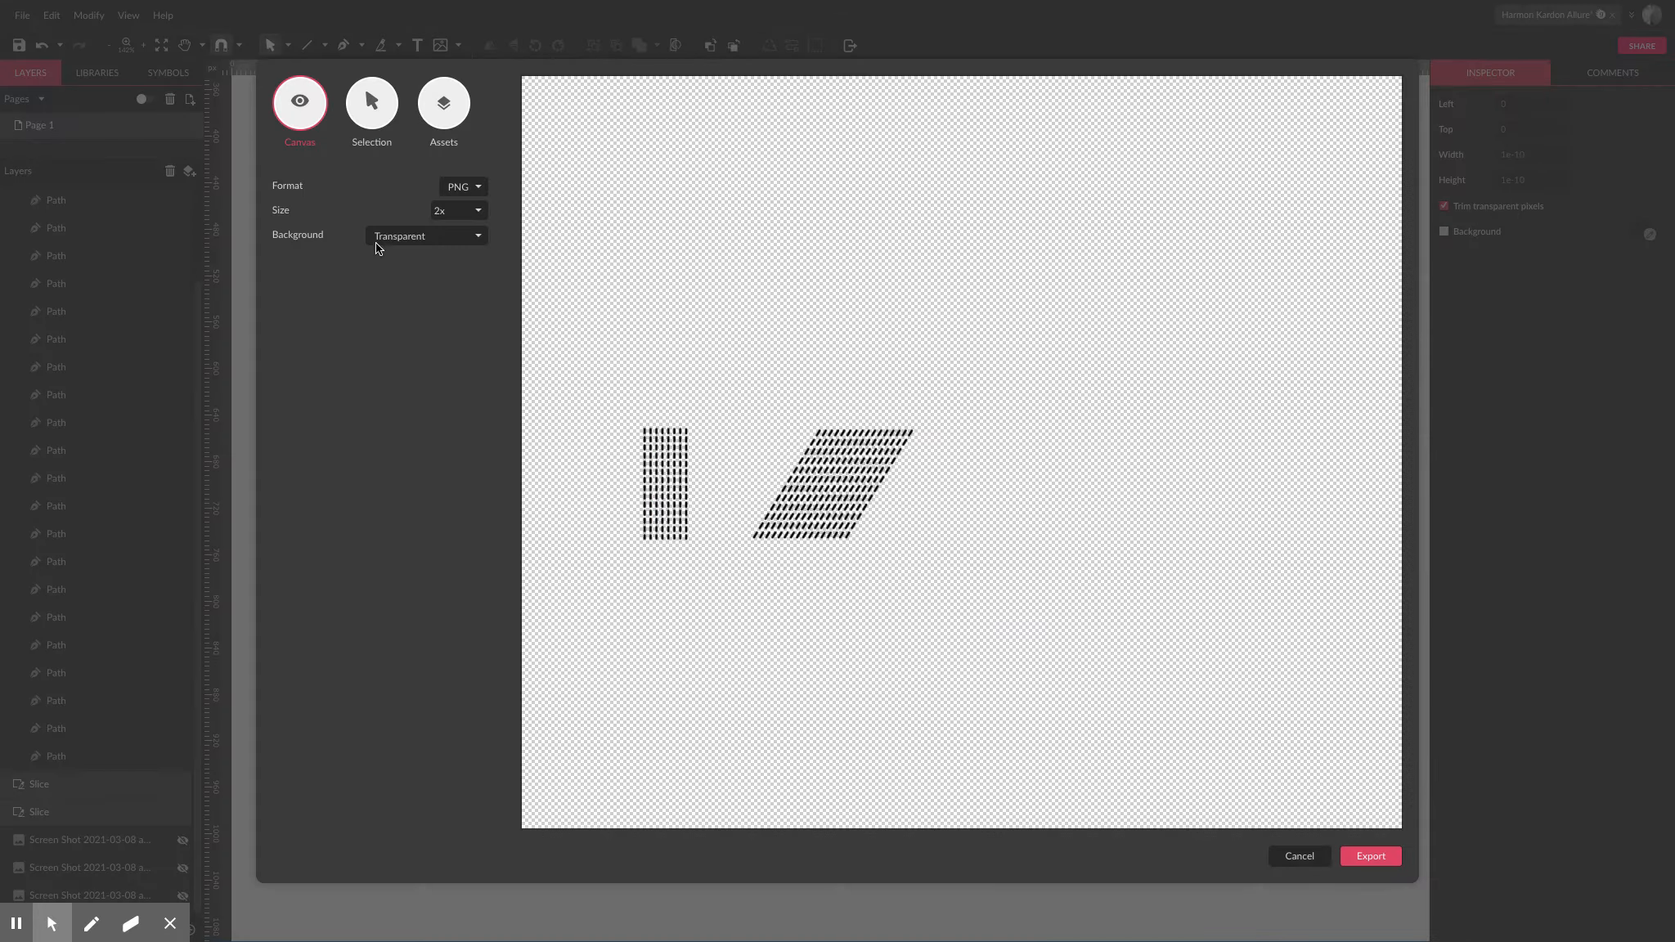
{"action": "left_click", "coordinate": [371, 116]}
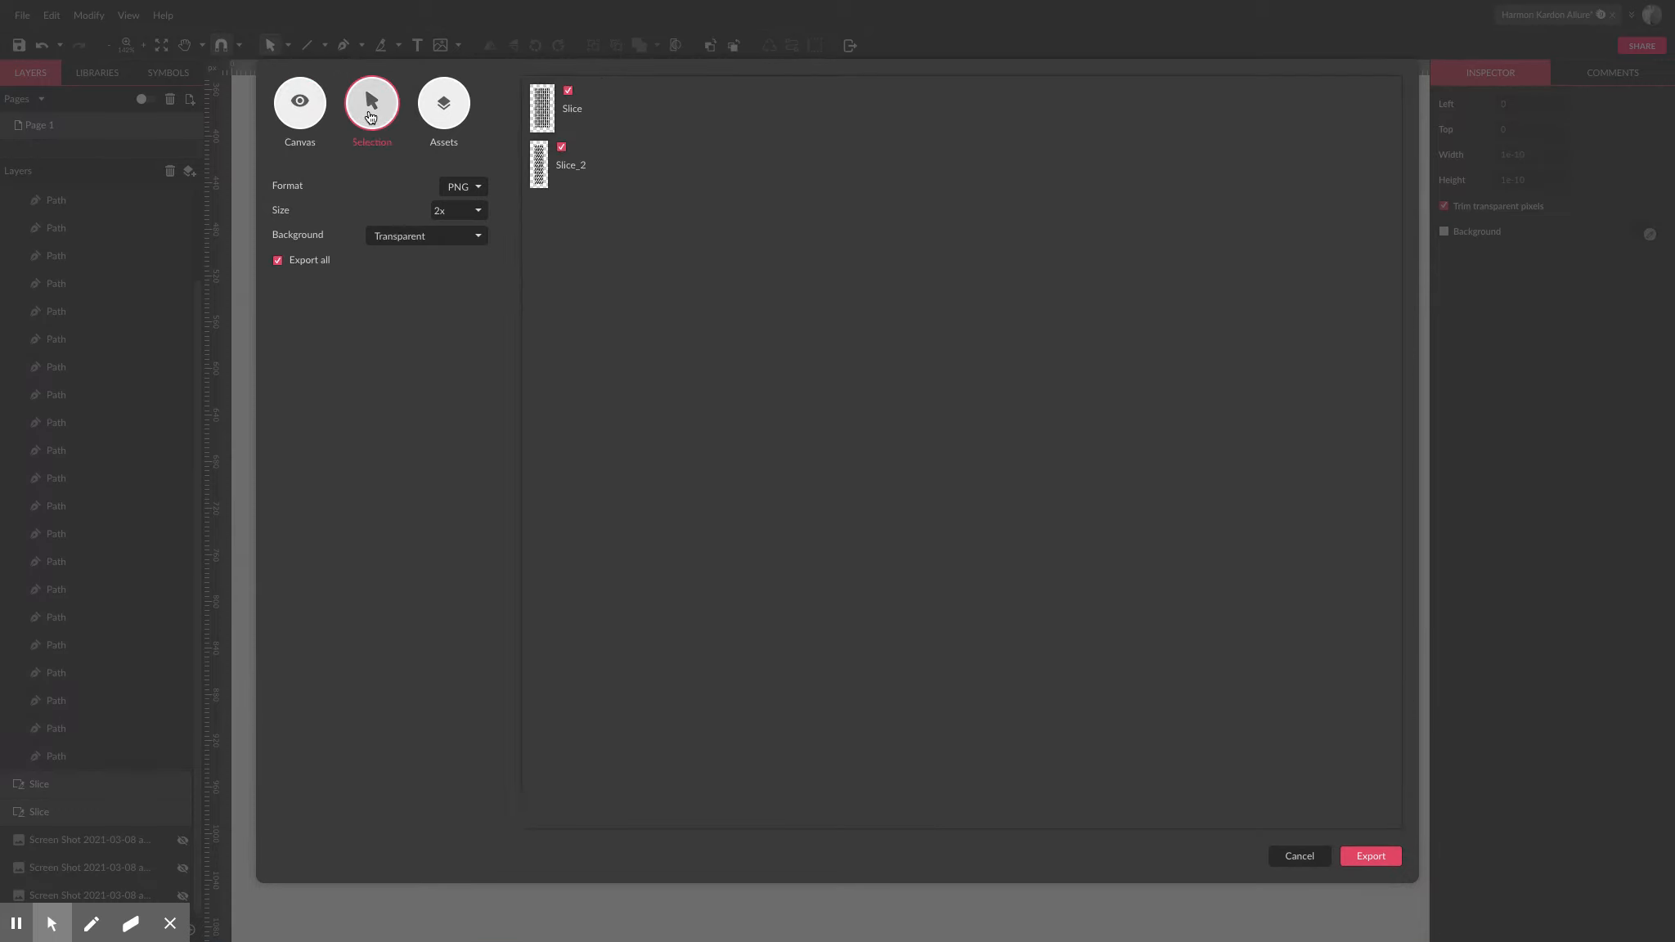
{"action": "left_click", "coordinate": [299, 103]}
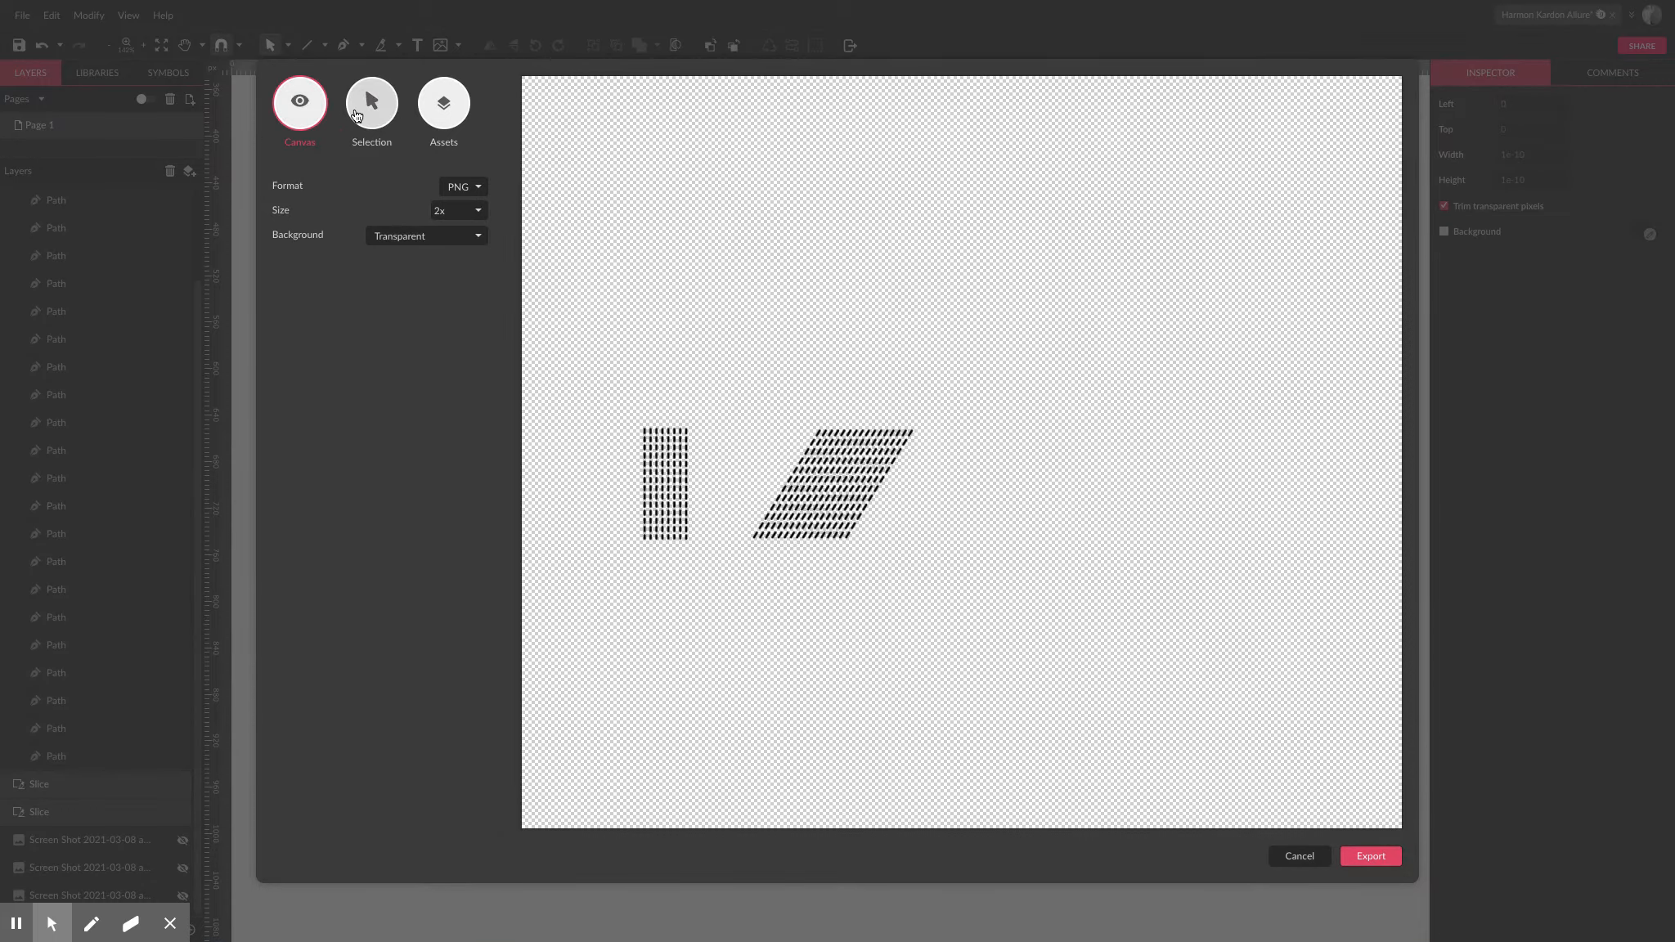
{"action": "left_click", "coordinate": [357, 116]}
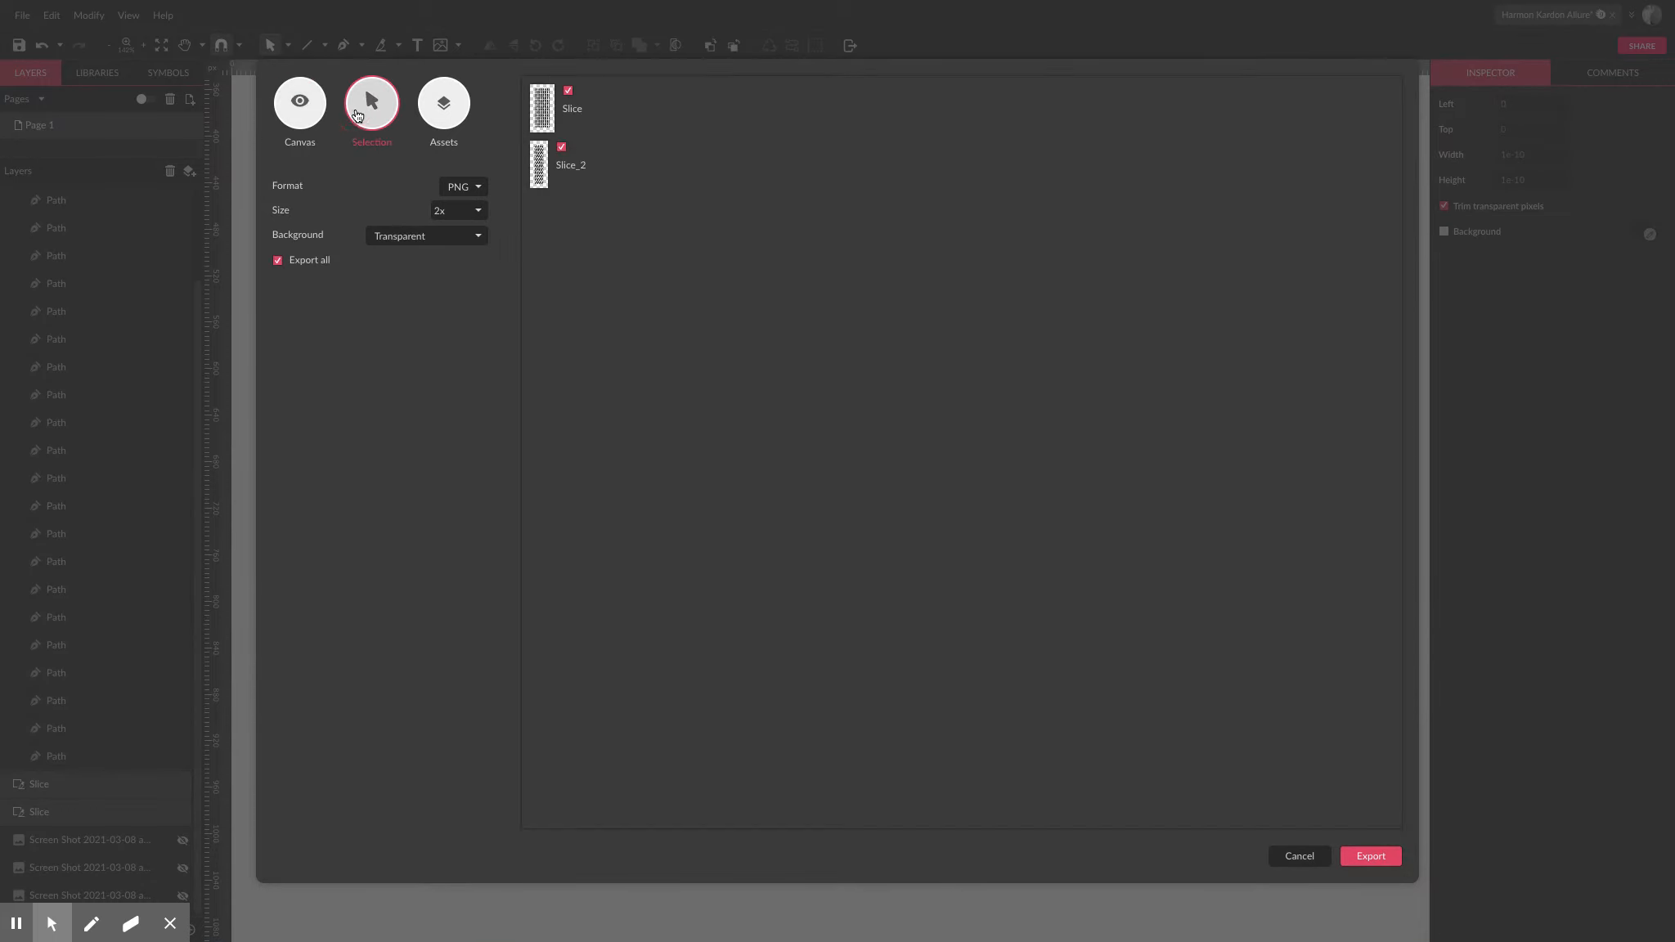
{"action": "left_click", "coordinate": [480, 238]}
{"action": "left_click", "coordinate": [468, 235]}
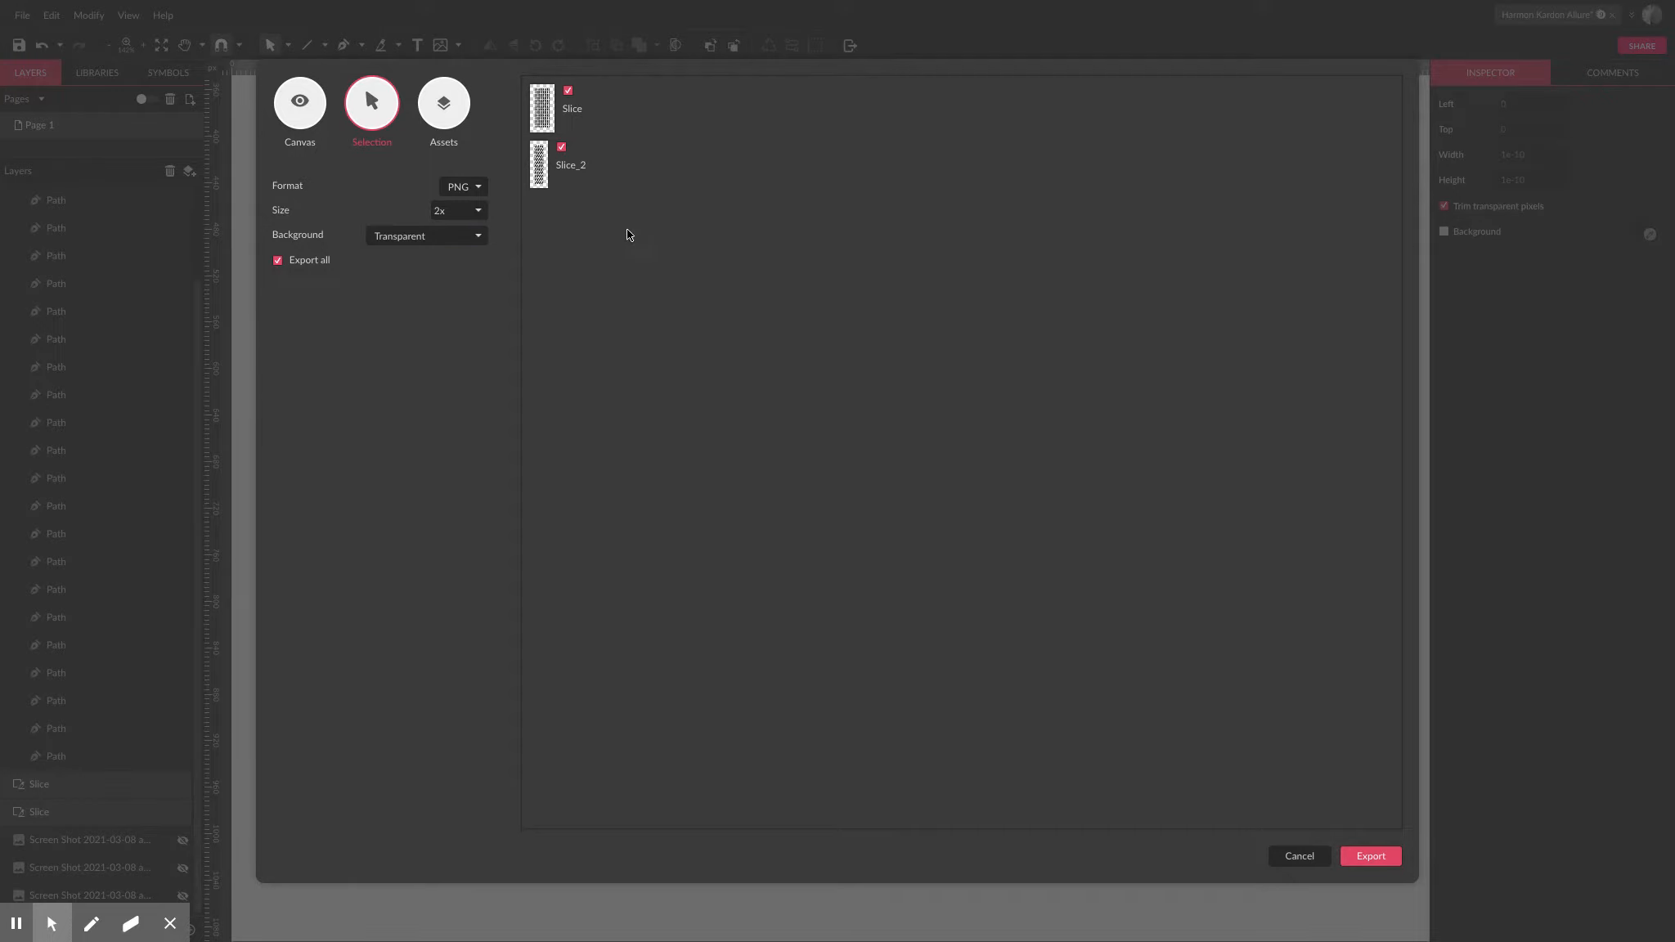
{"action": "key", "text": "Escape"}
Collapse the Pattern group, show the three reference screenshot layers again and clear the selection.
{"action": "scroll", "coordinate": [98, 211], "scroll_direction": "up", "scroll_amount": 2}
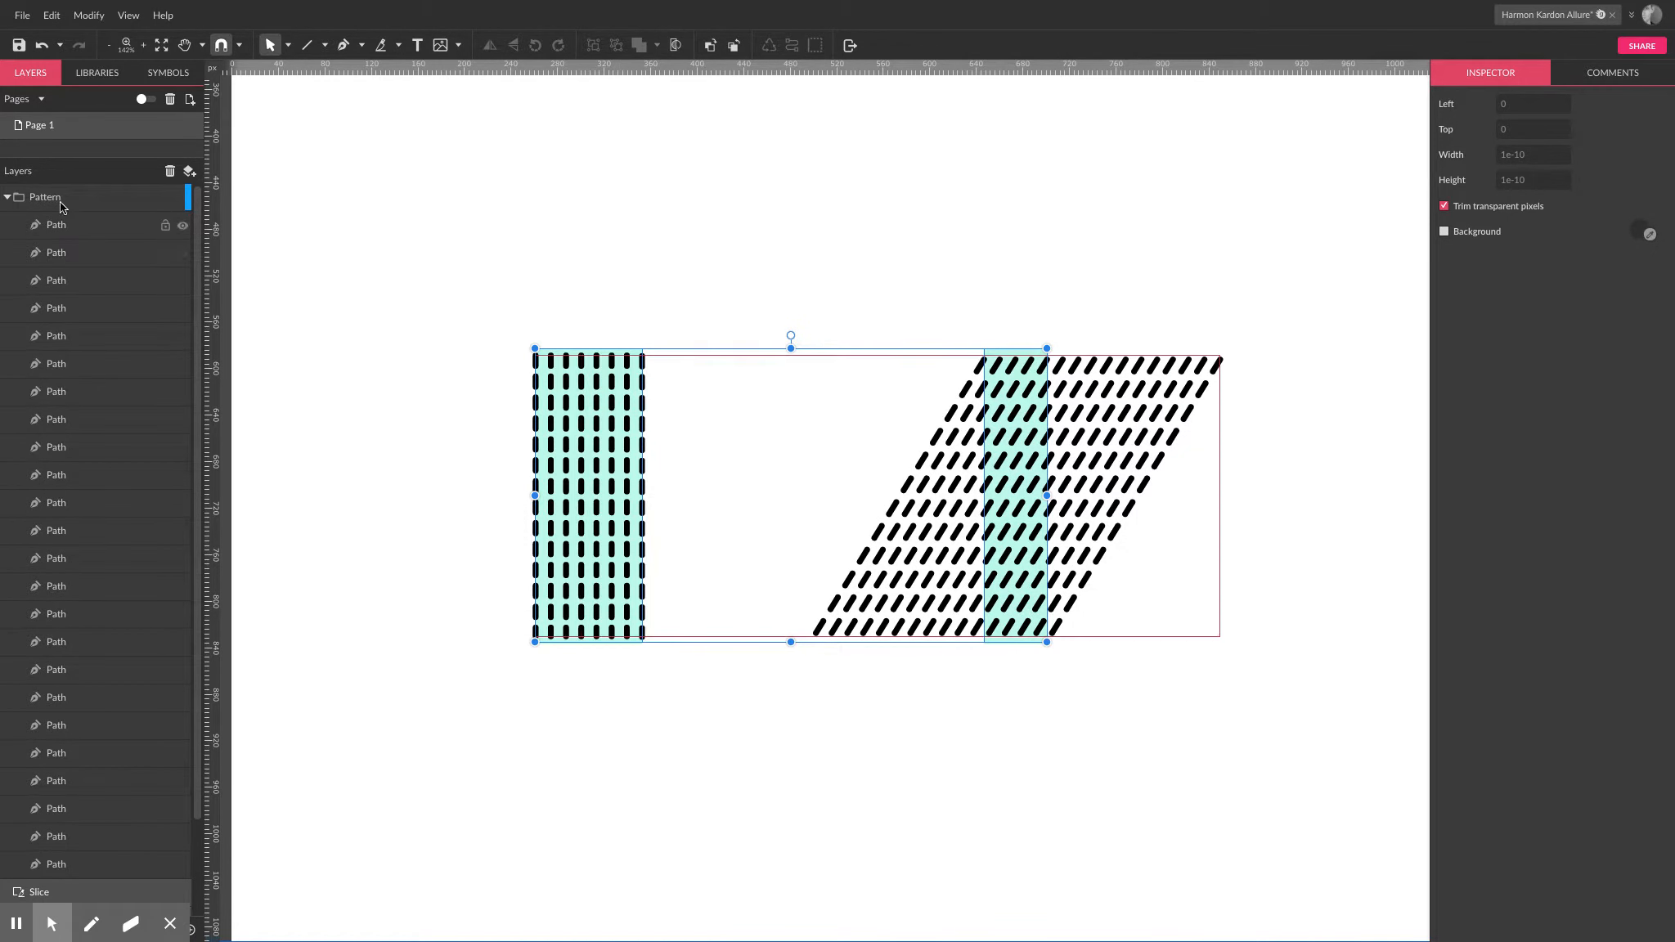
{"action": "left_click", "coordinate": [8, 197]}
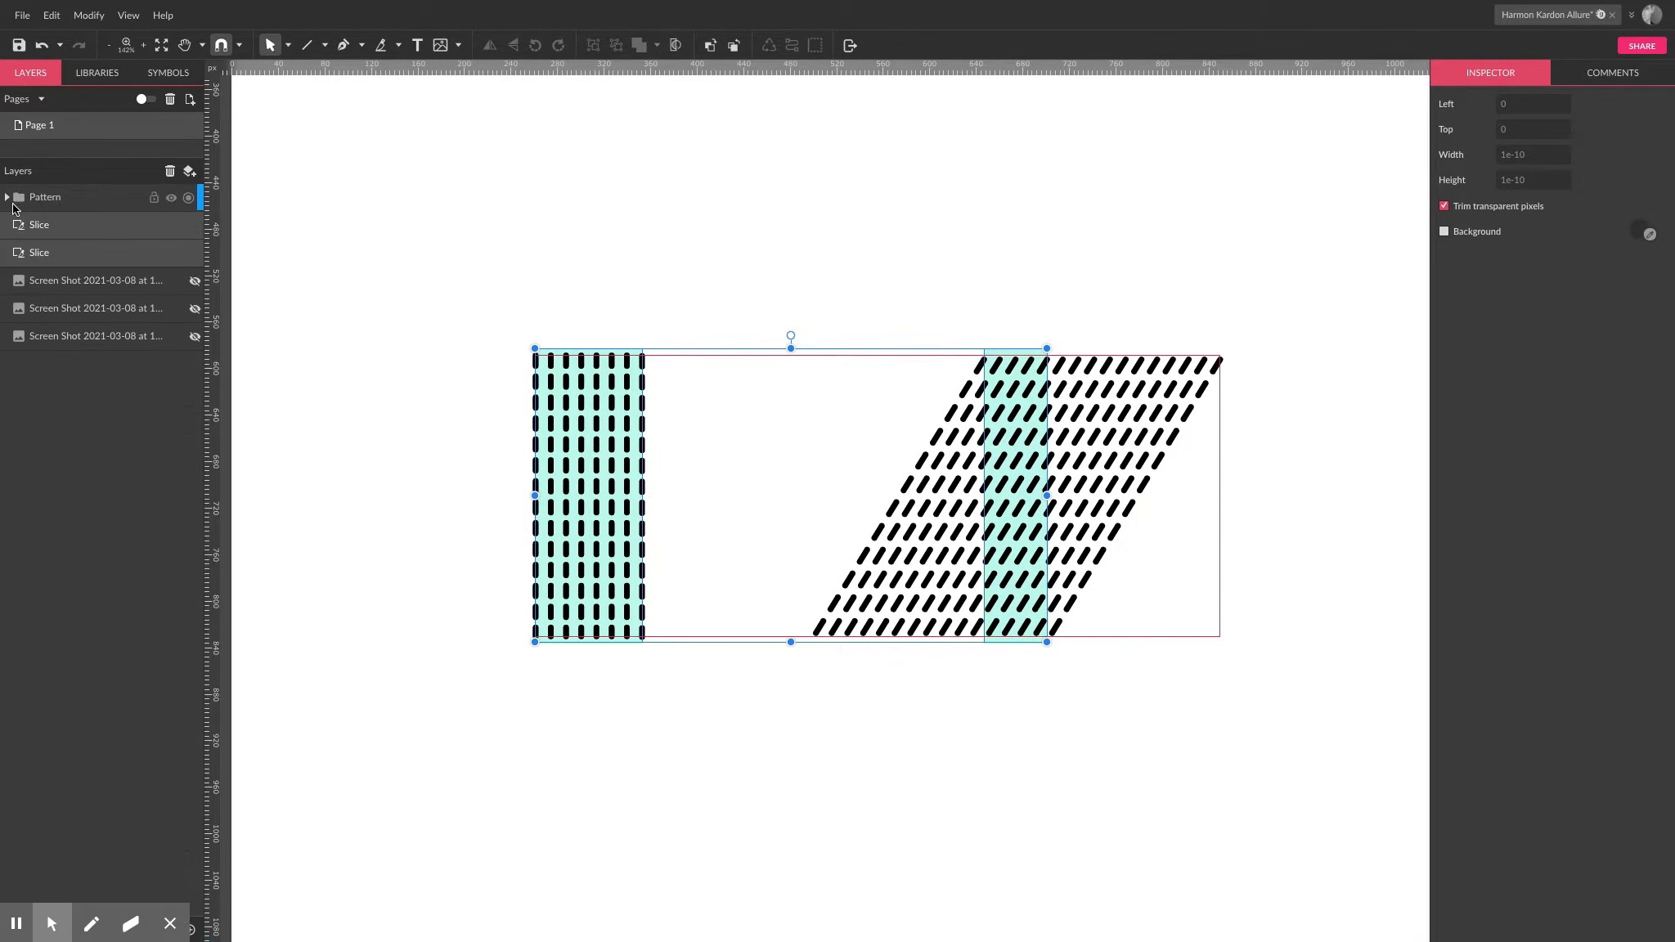
{"action": "left_click", "coordinate": [196, 281]}
{"action": "left_click", "coordinate": [196, 309]}
{"action": "left_click", "coordinate": [197, 336]}
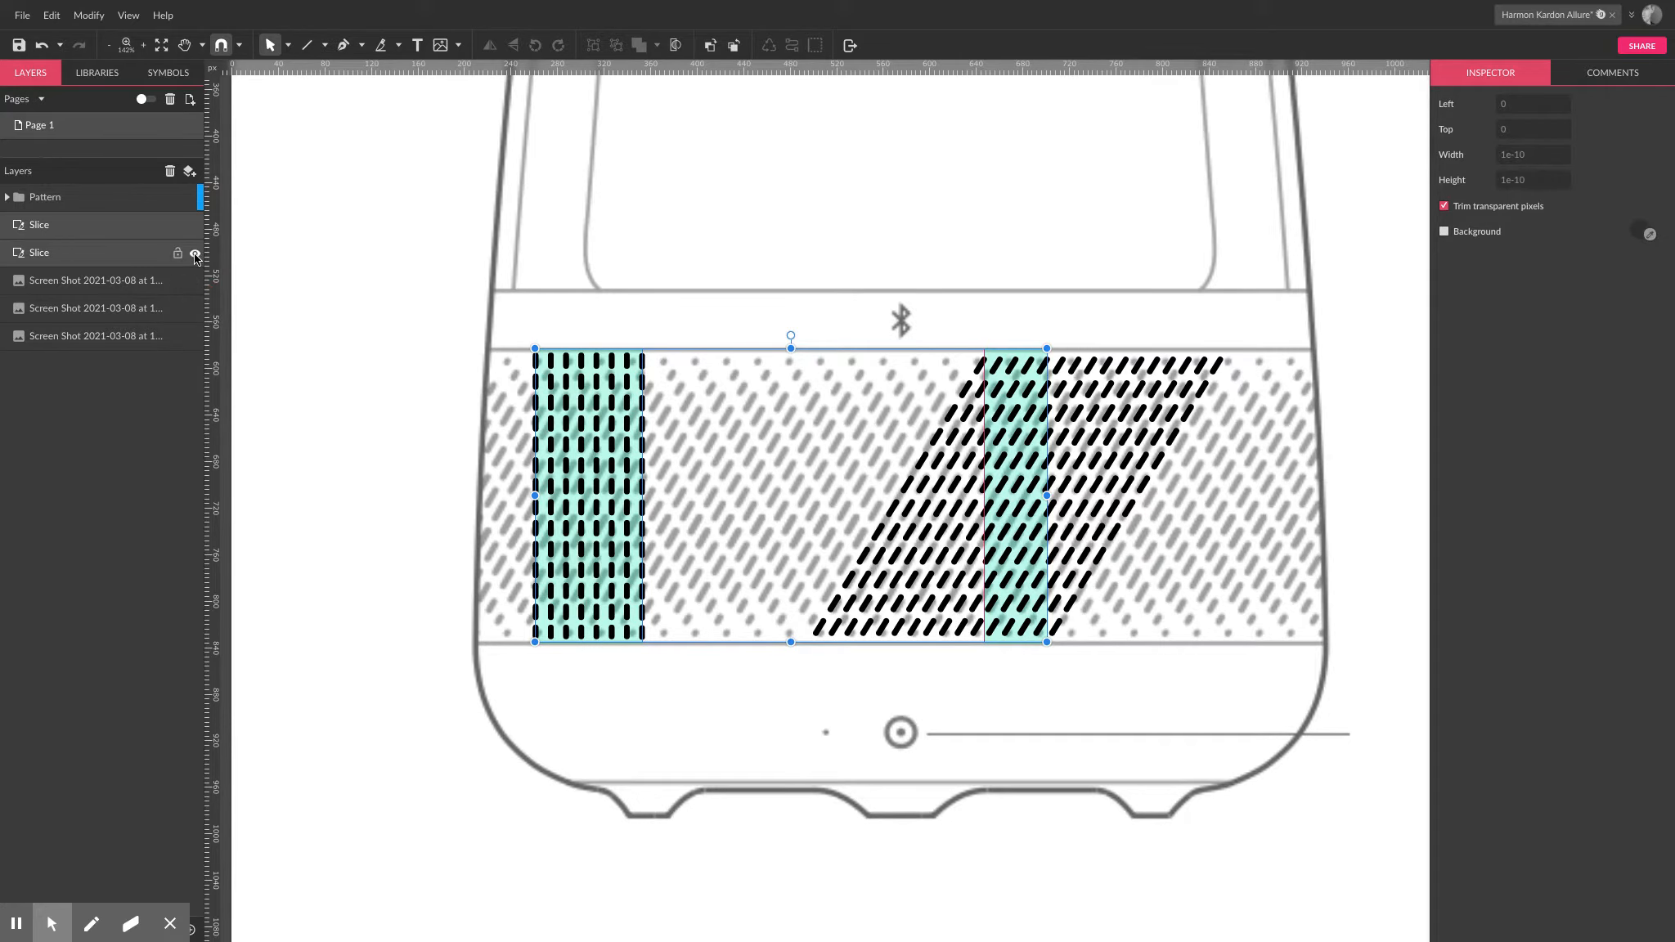
{"action": "left_click", "coordinate": [324, 359]}
{"action": "scroll", "coordinate": [324, 358], "scroll_direction": "down", "scroll_amount": 10}
{"action": "key", "text": "space"}
{"action": "left_click_drag", "start_coordinate": [410, 255], "coordinate": [523, 303]}
{"action": "scroll", "coordinate": [530, 306], "scroll_direction": "up", "scroll_amount": 5}
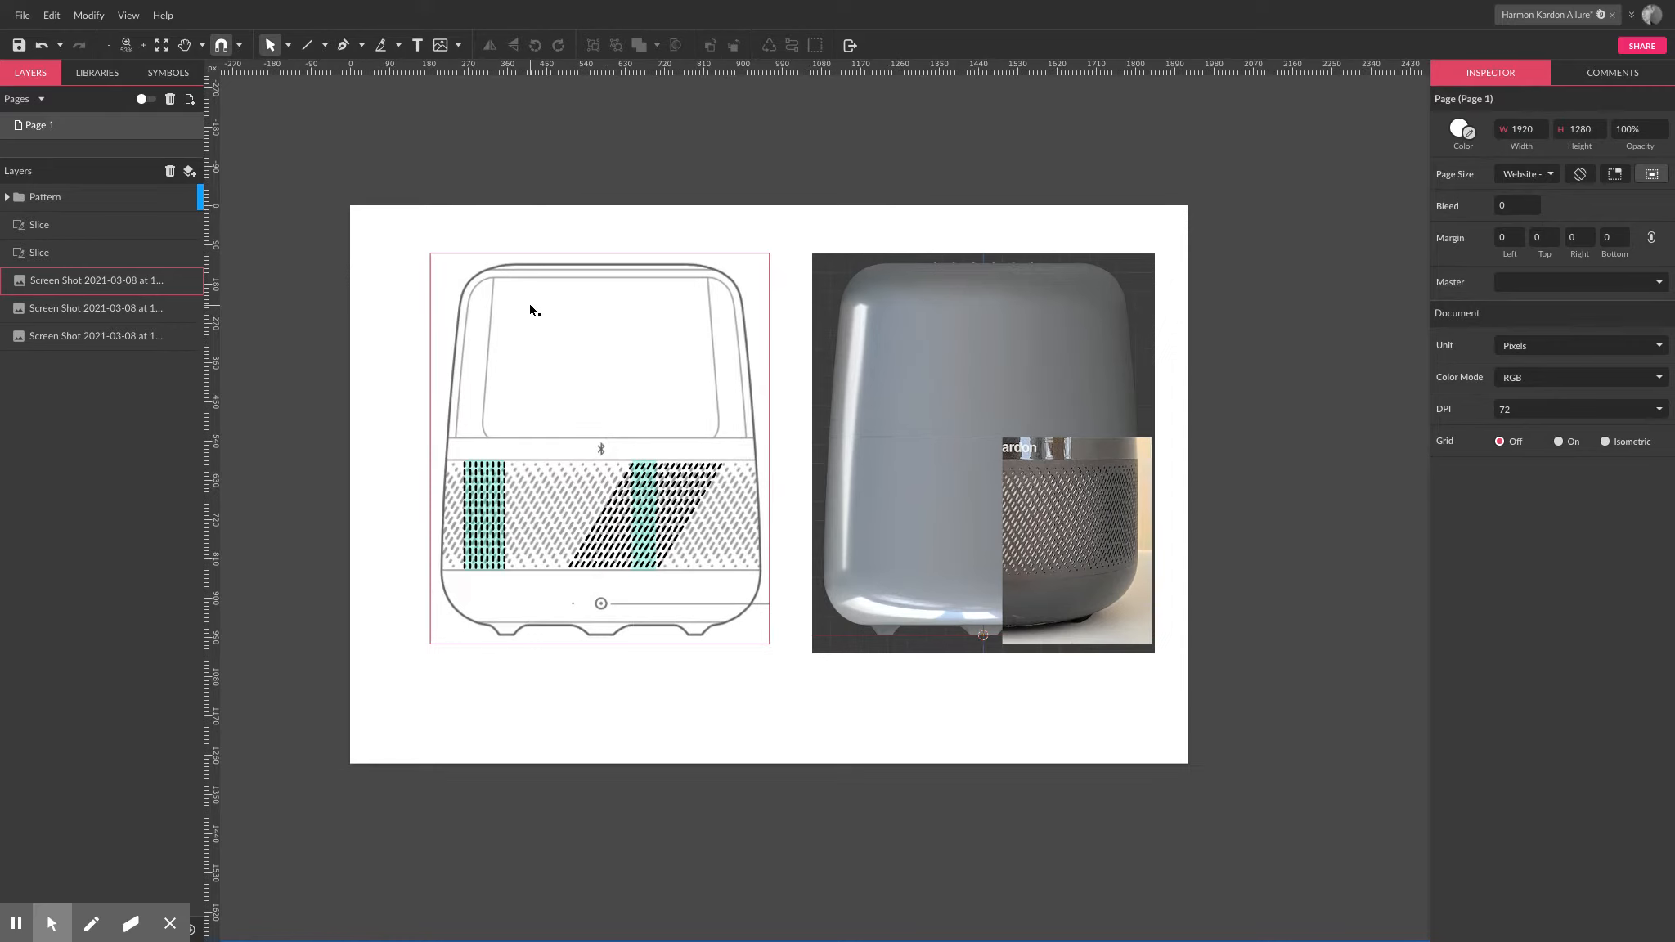
{"action": "scroll", "coordinate": [527, 245], "scroll_direction": "left", "scroll_amount": 1}
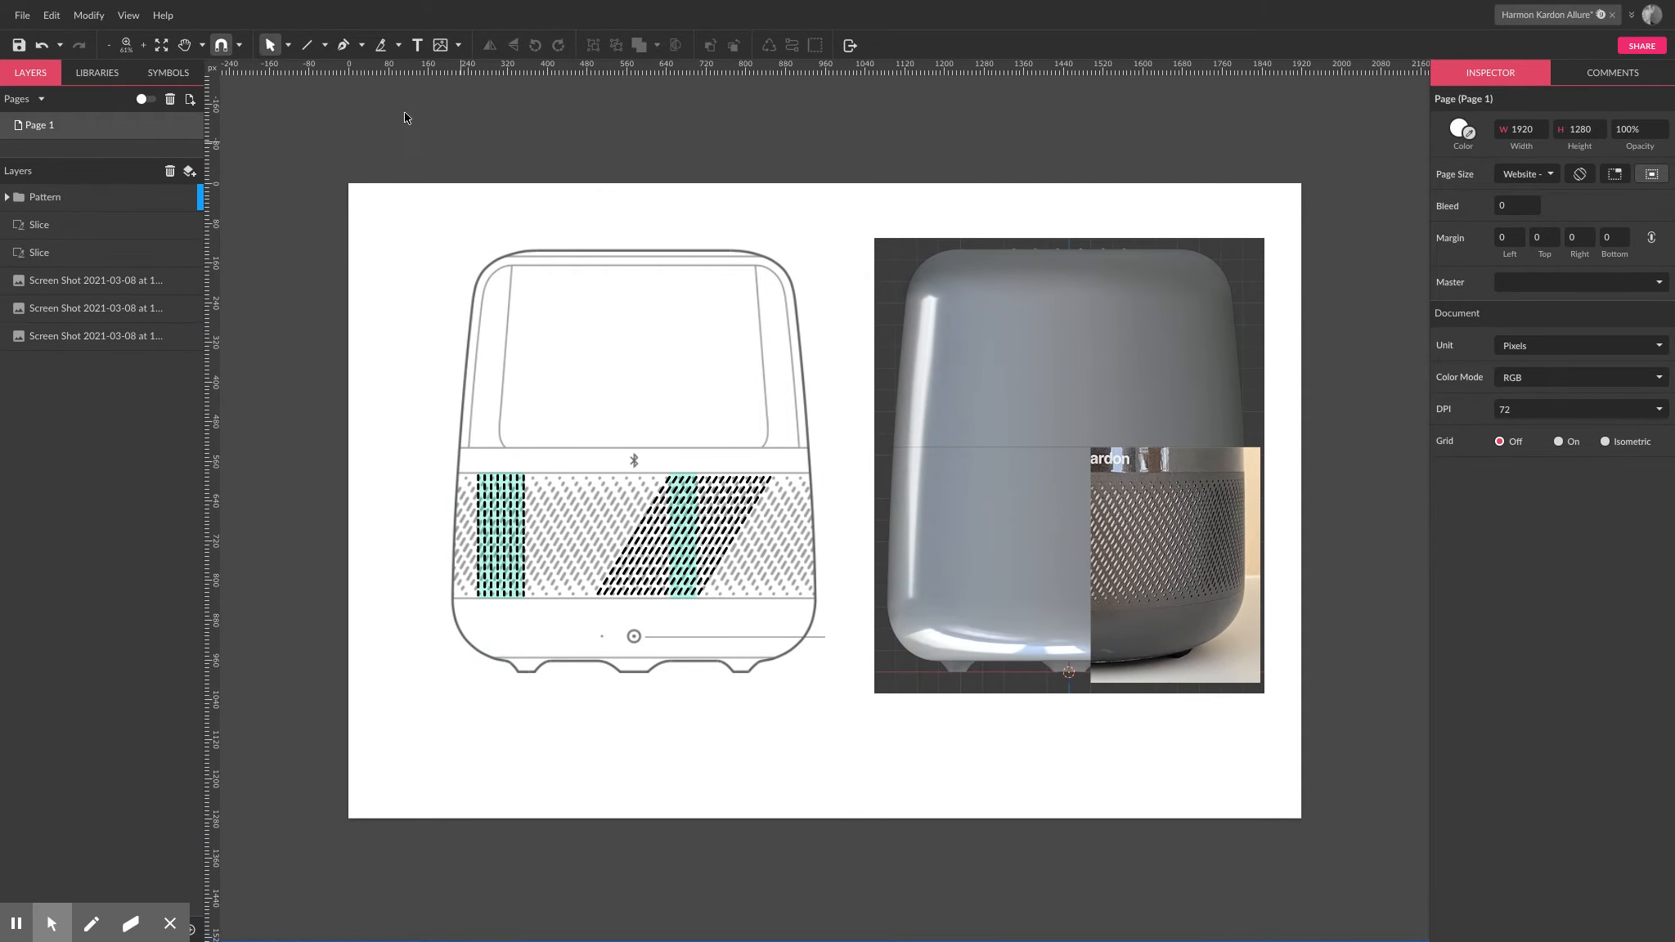
{"action": "left_click", "coordinate": [289, 46]}
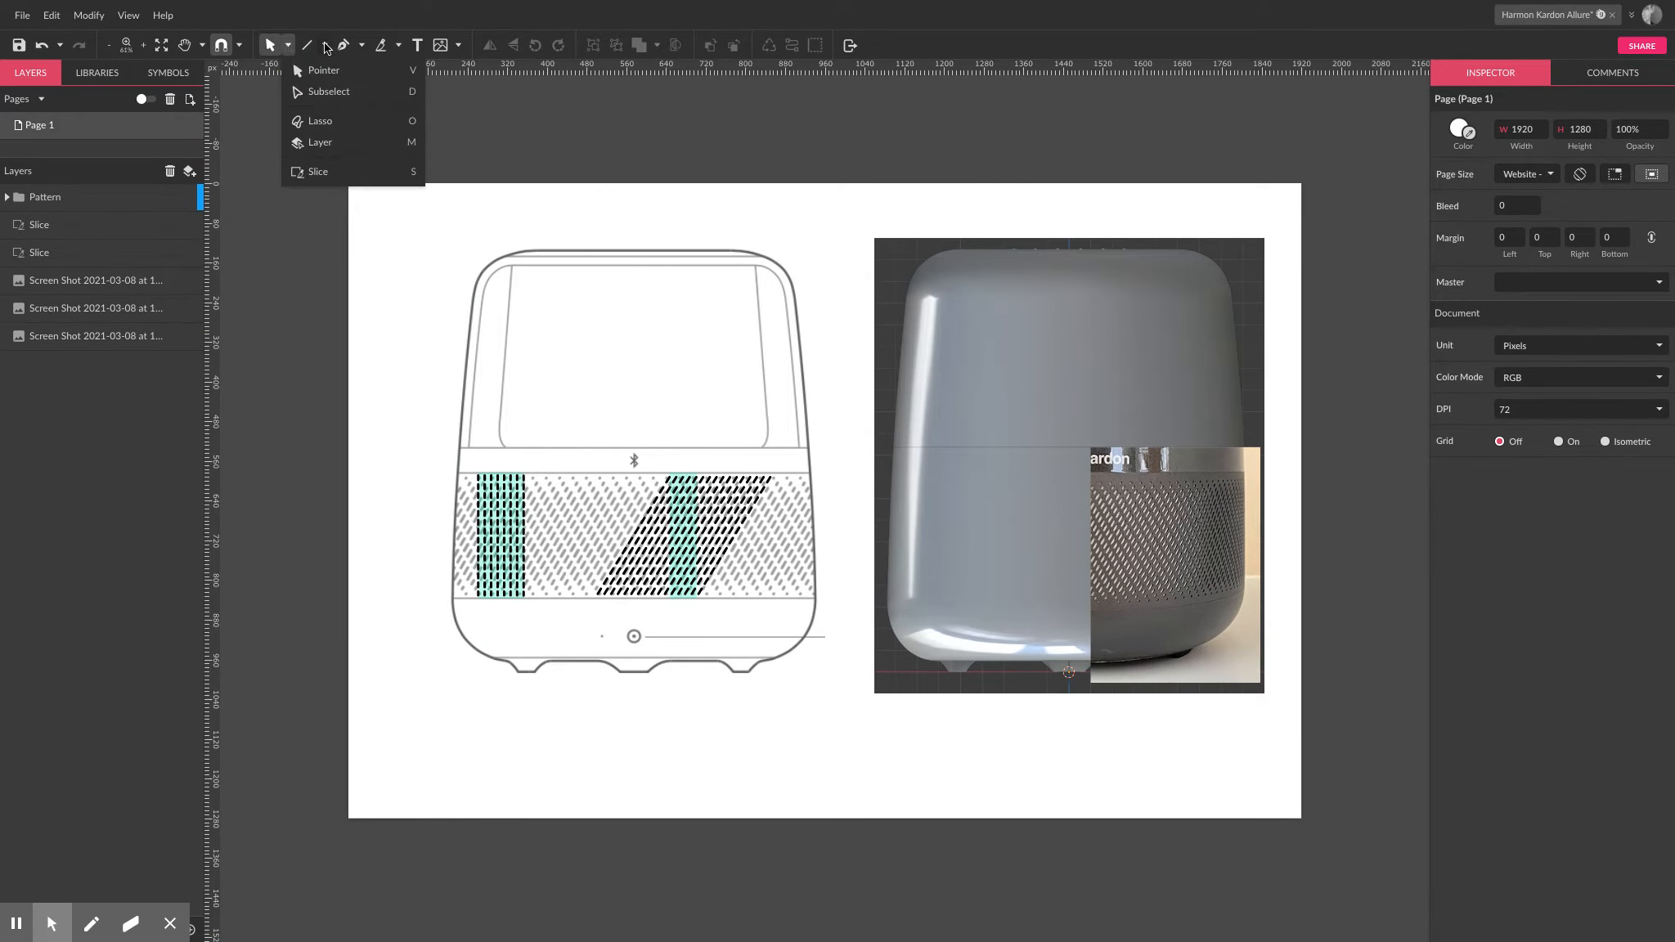
{"action": "left_click", "coordinate": [325, 46]}
{"action": "left_click", "coordinate": [370, 47]}
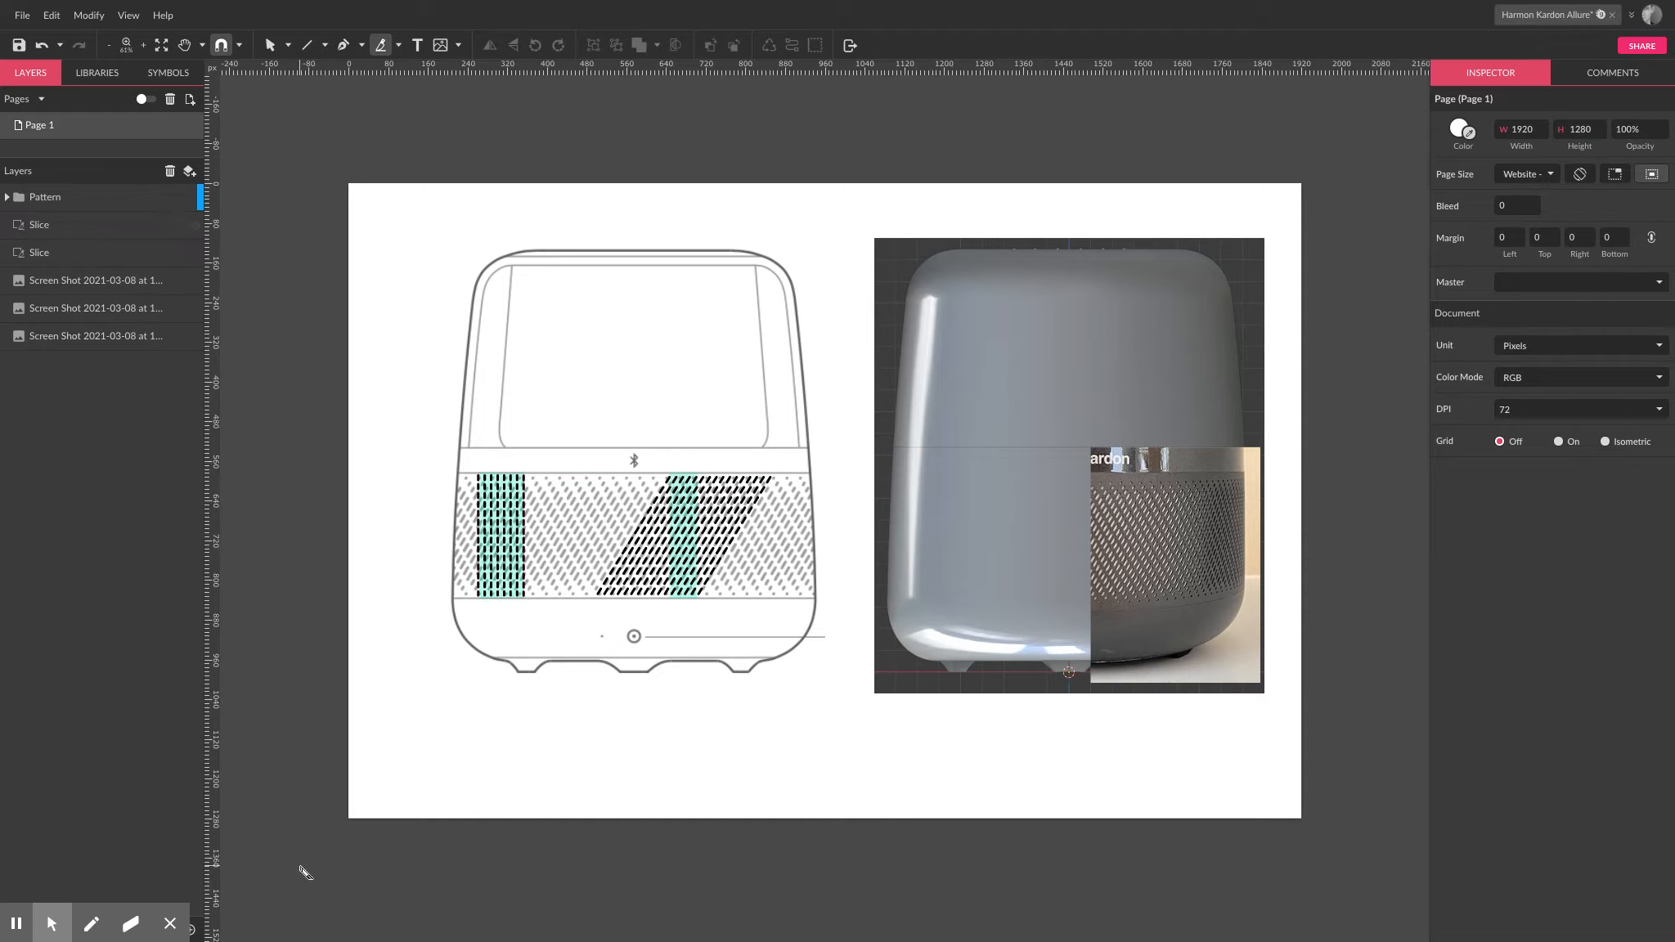
{"action": "left_click", "coordinate": [270, 45]}
{"action": "left_click", "coordinate": [499, 298]}
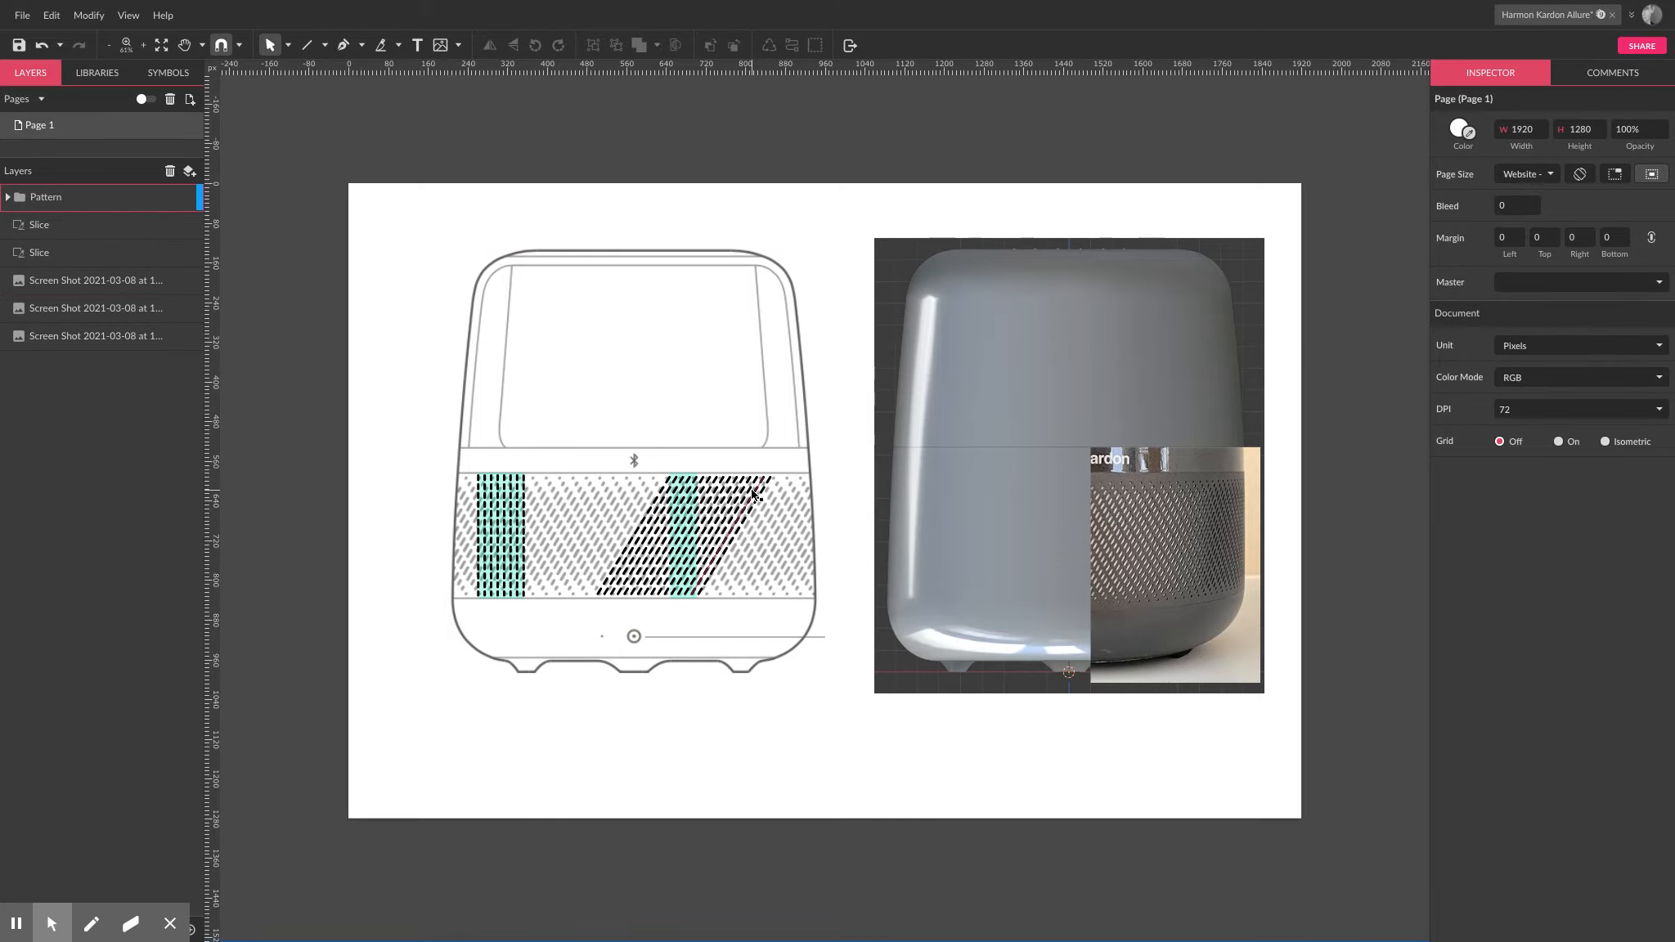
Switch to Blender and unhide the reference image Empty.004 in the viewport.
{"action": "key", "text": "super+Tab"}
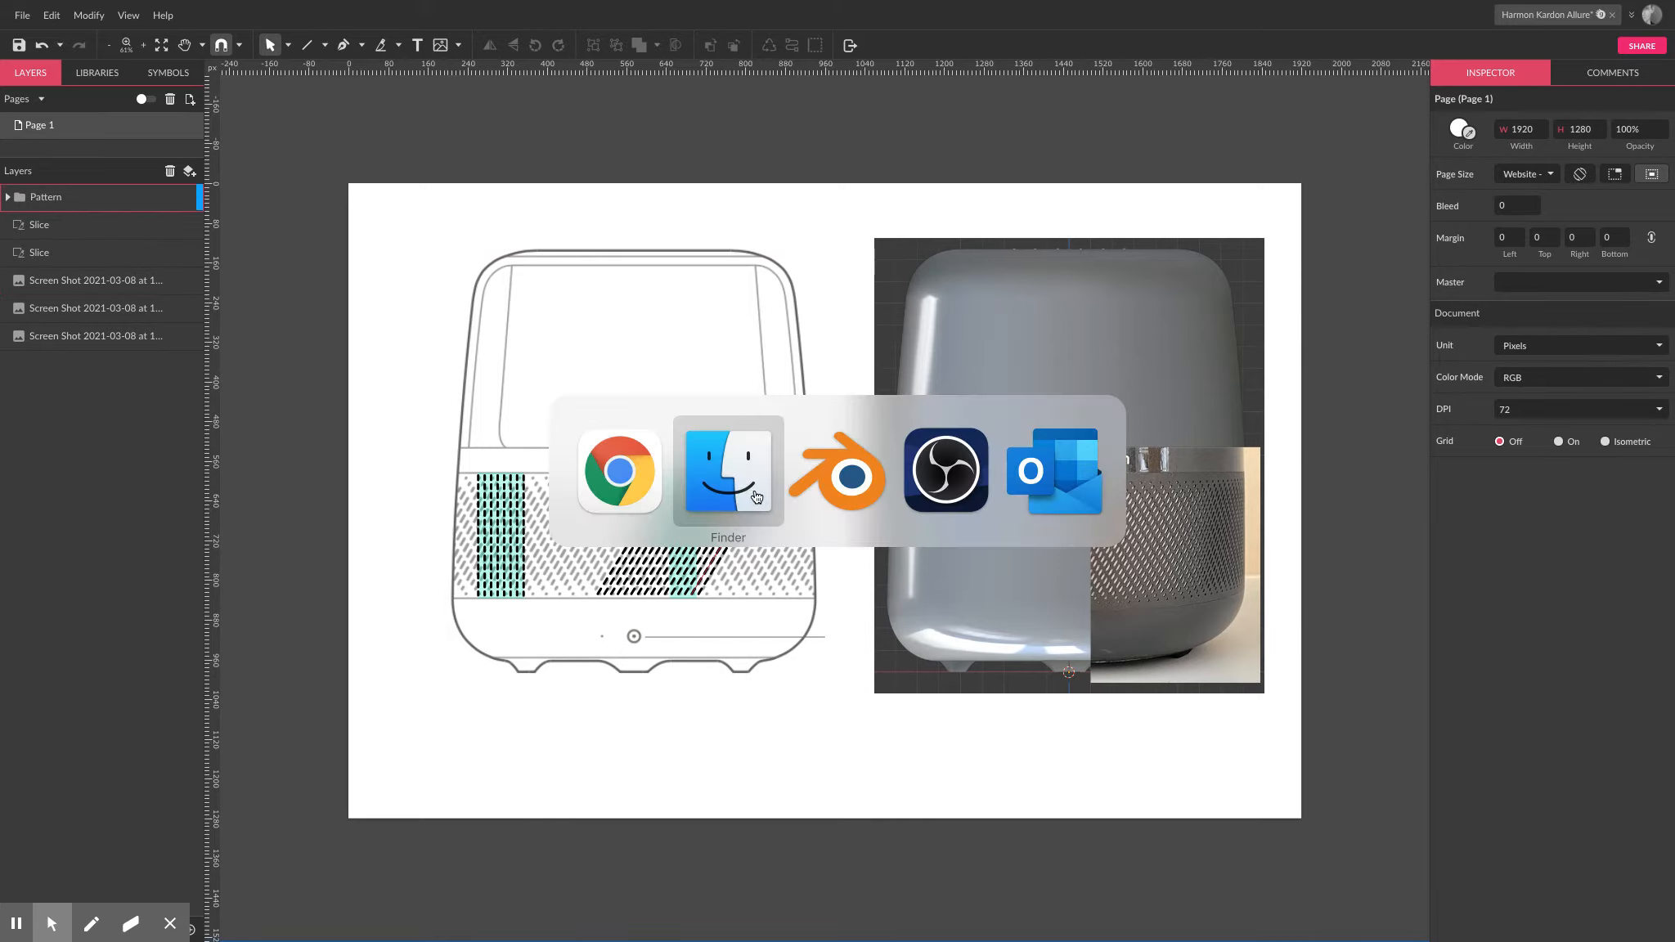
{"action": "left_click", "coordinate": [842, 483]}
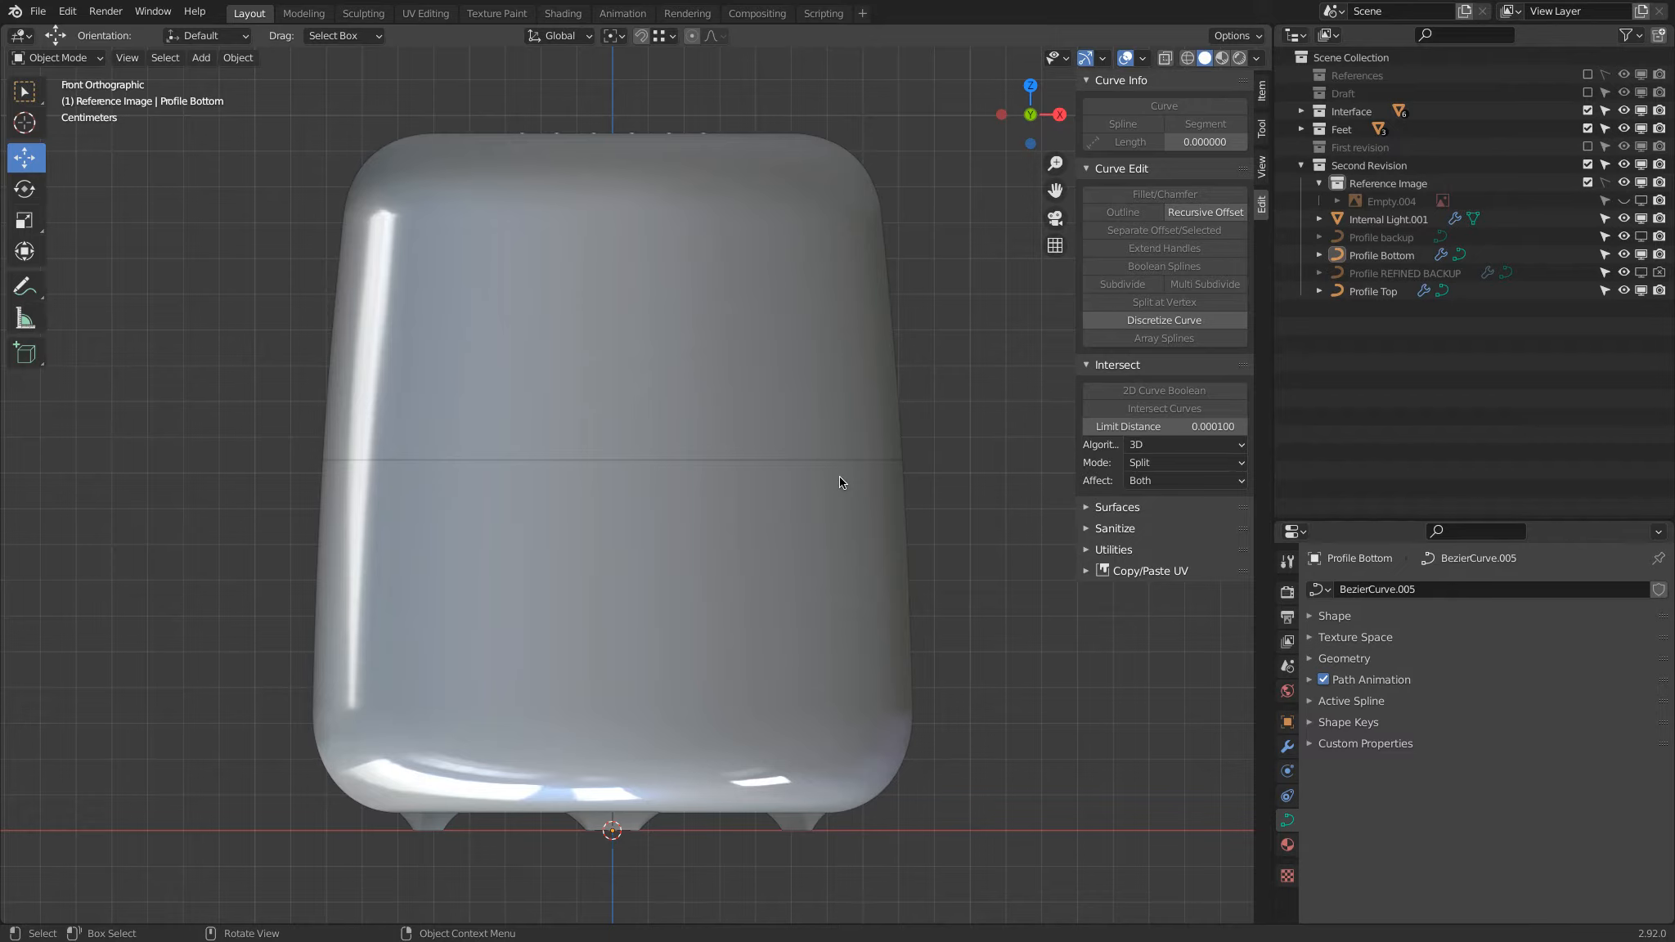
{"action": "mouse_move", "coordinate": [845, 7]}
{"action": "left_click", "coordinate": [1640, 200]}
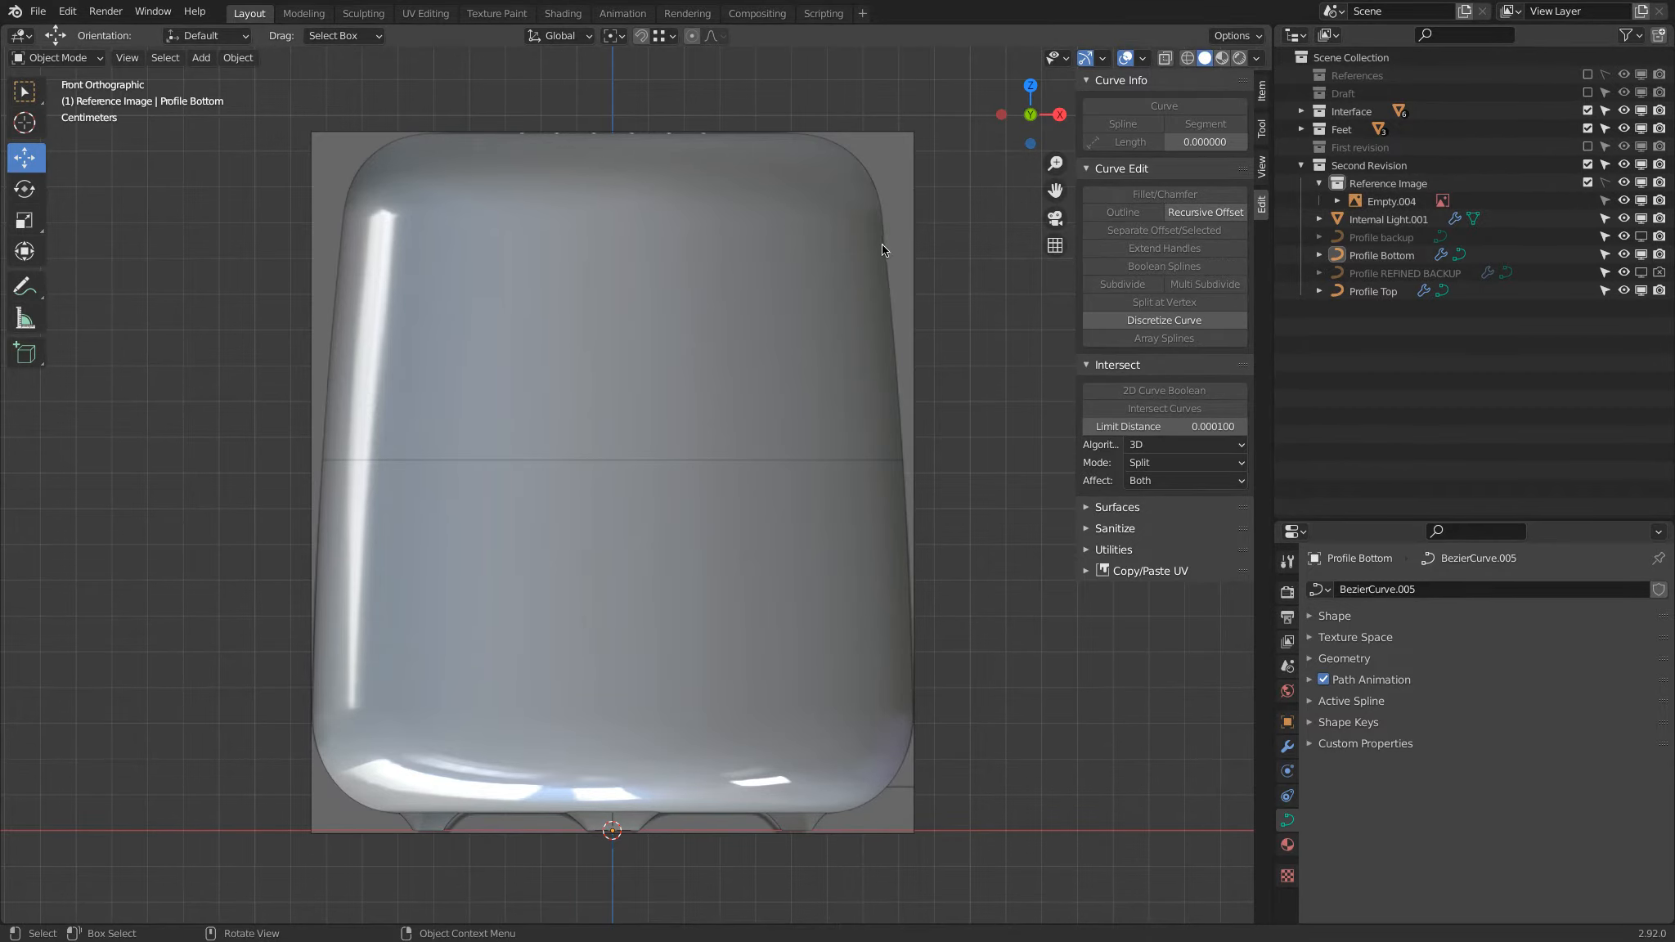
Move the reference image about 204 mm along the global X axis so it sits beside the speaker model.
{"action": "scroll", "coordinate": [899, 176], "scroll_direction": "down", "scroll_amount": 3}
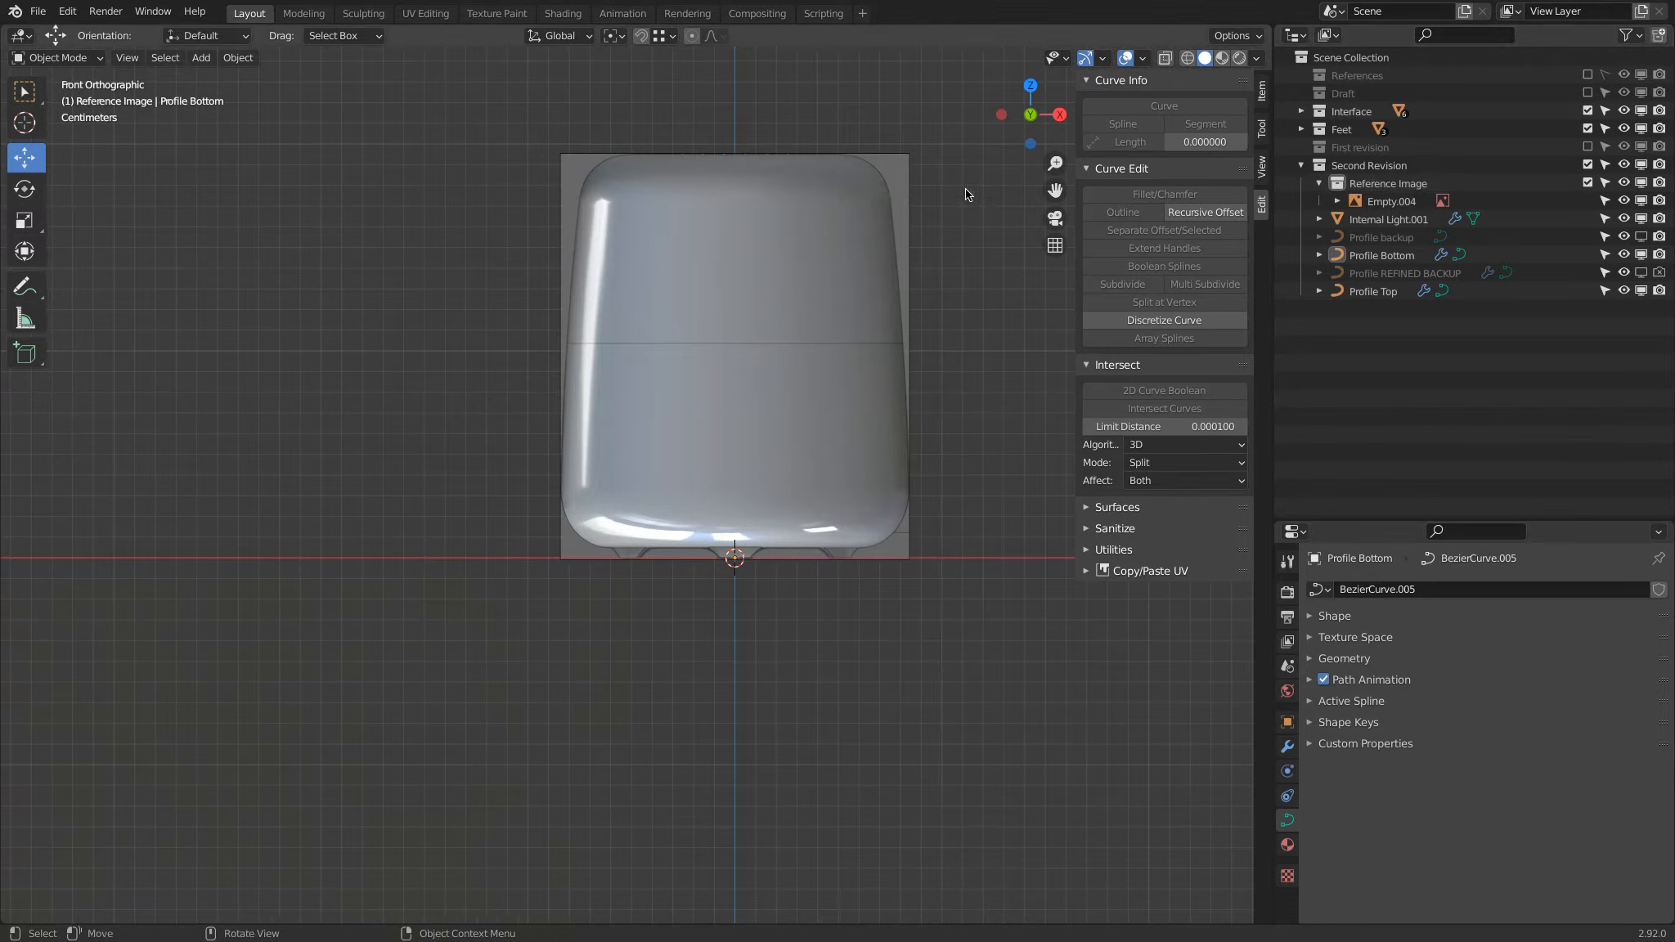
{"action": "left_click", "coordinate": [902, 164]}
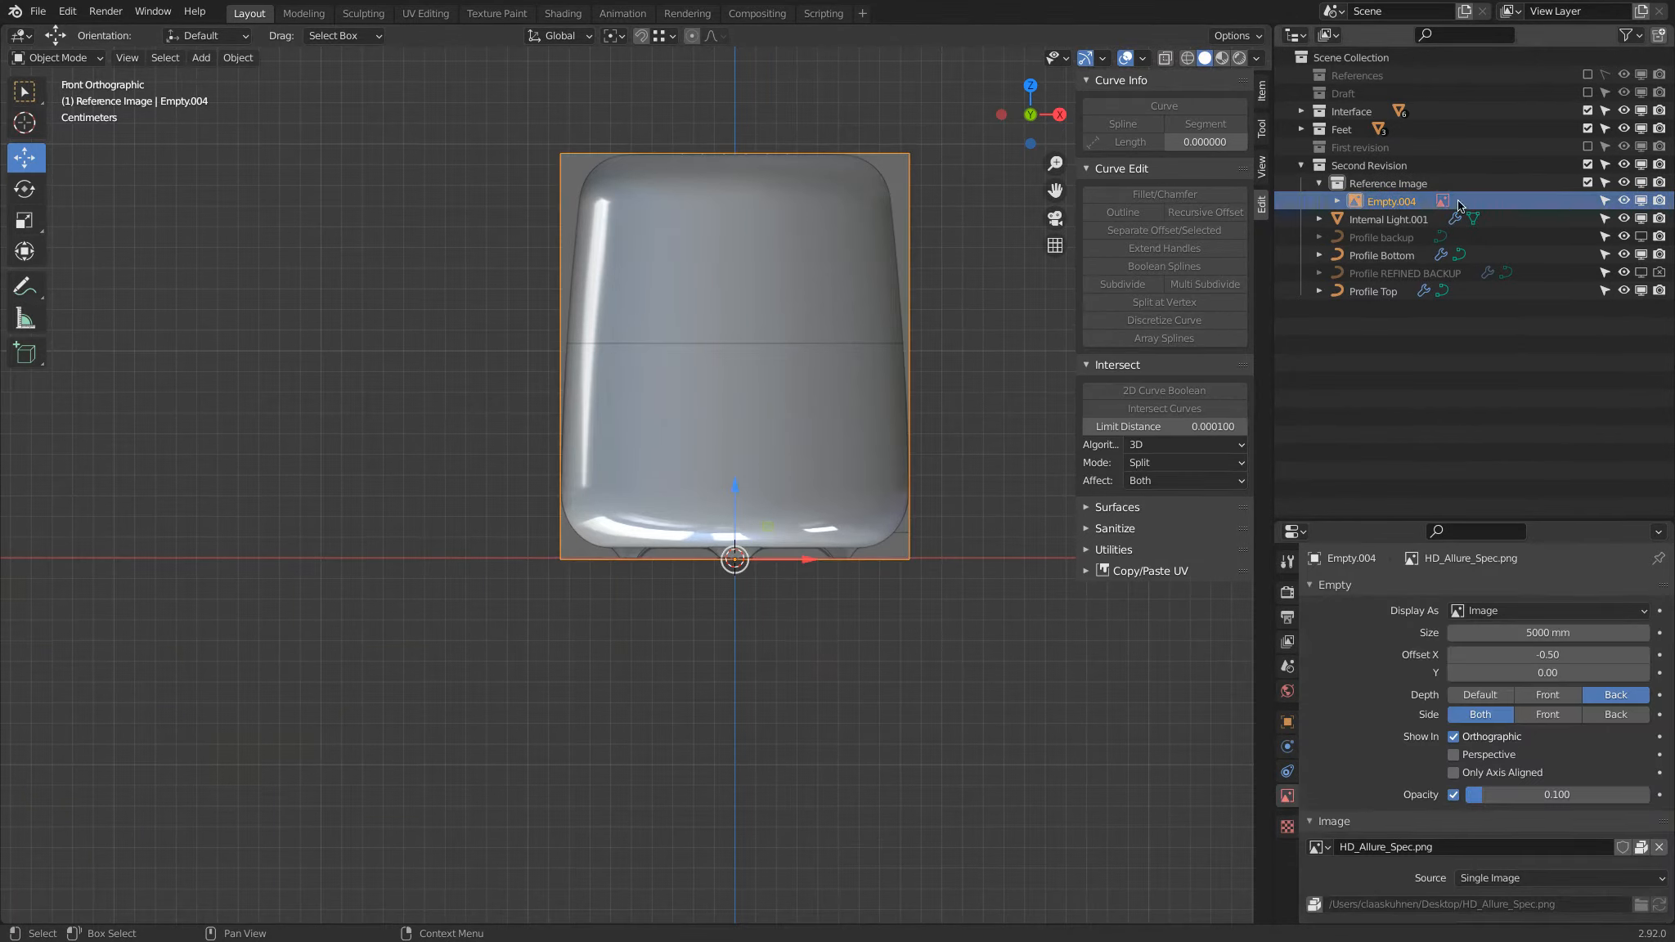
{"action": "middle_click_drag", "start_coordinate": [848, 522], "coordinate": [620, 540], "text": "shift"}
{"action": "scroll", "coordinate": [607, 551], "scroll_direction": "down", "scroll_amount": 1}
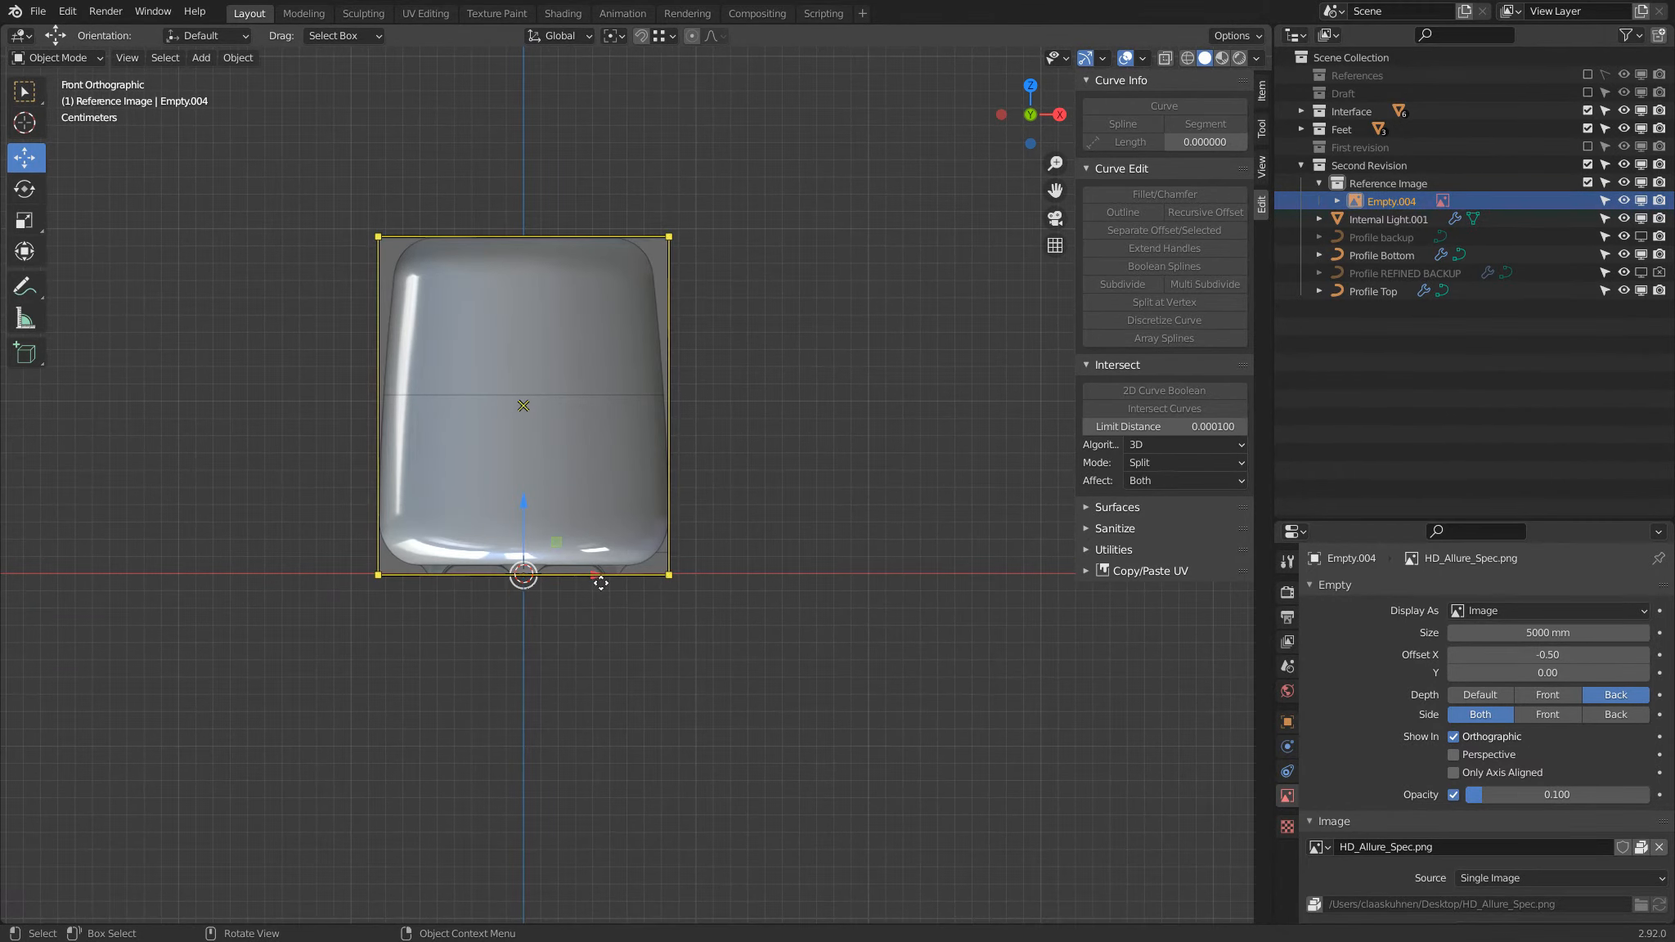
{"action": "key", "text": "g"}
{"action": "key", "text": "x"}
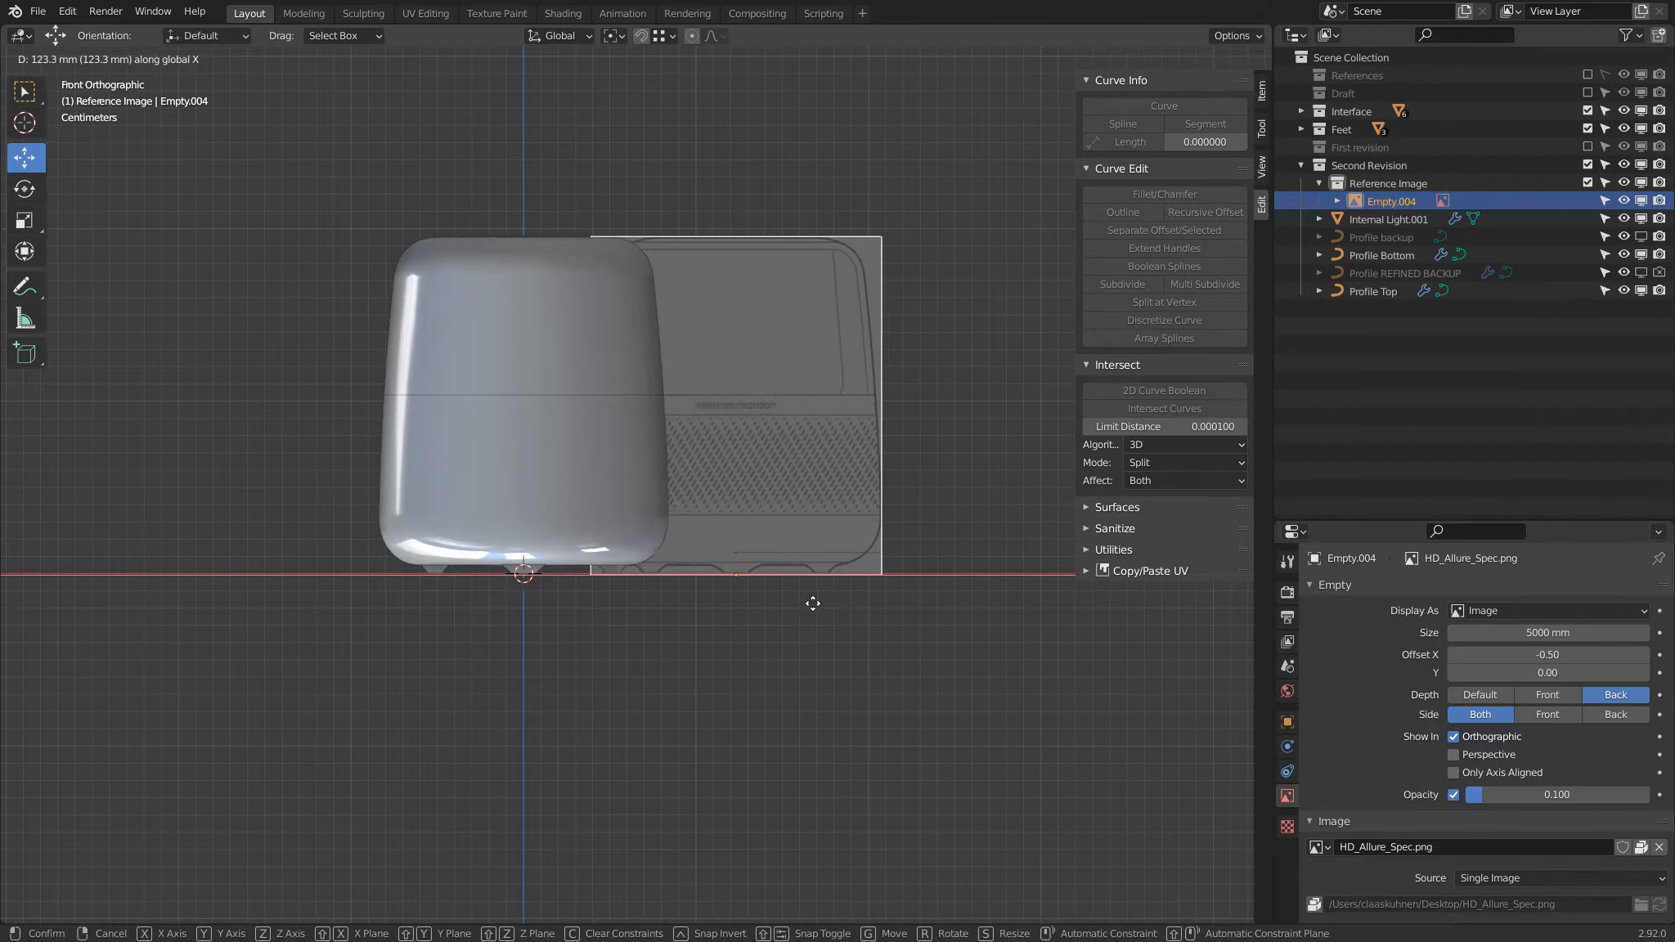
{"action": "left_click", "coordinate": [938, 590]}
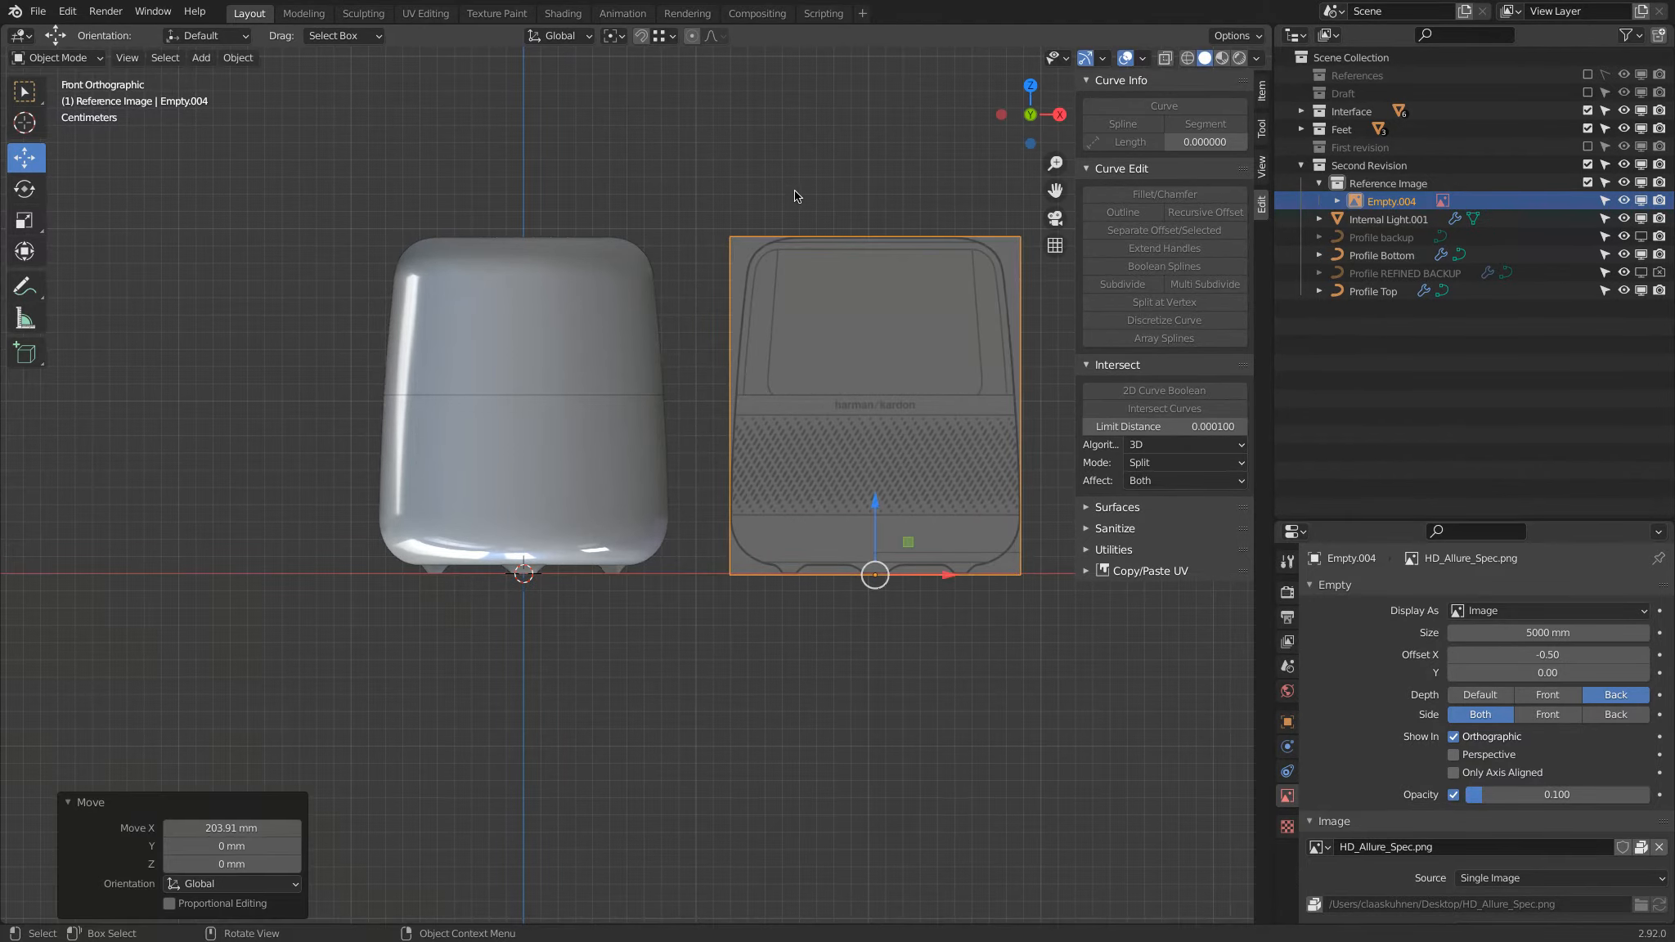
Move the reference image about -122 mm along the global X axis and make the Reference Image collection unselectable.
{"action": "left_click", "coordinate": [785, 203]}
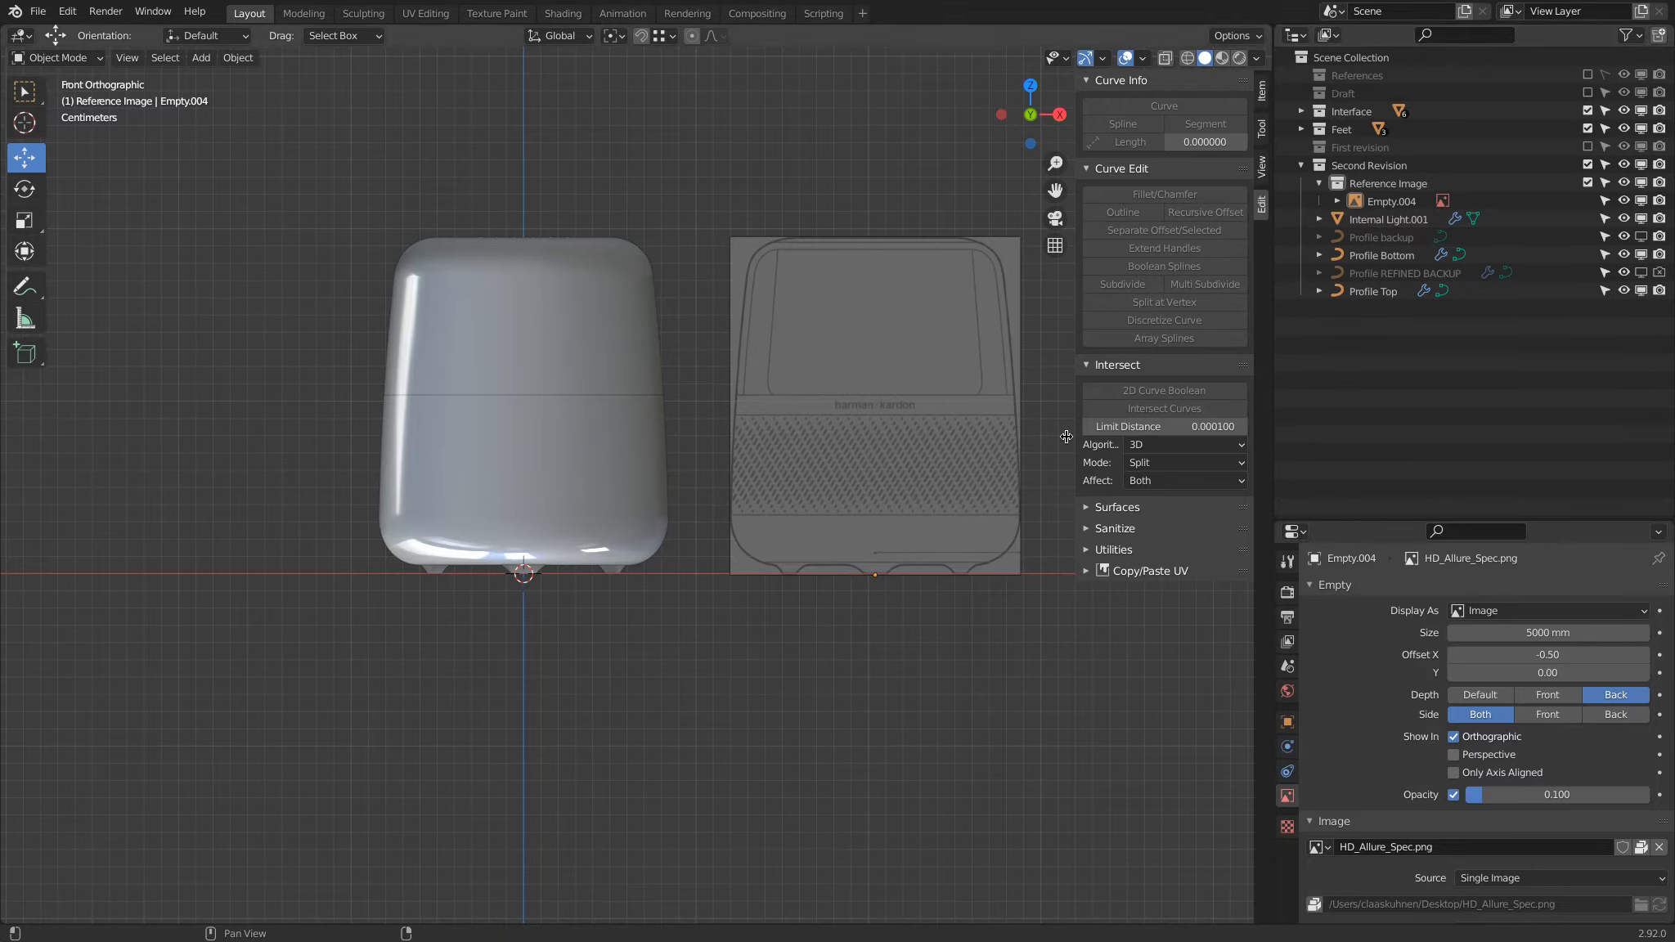
{"action": "left_click", "coordinate": [905, 552]}
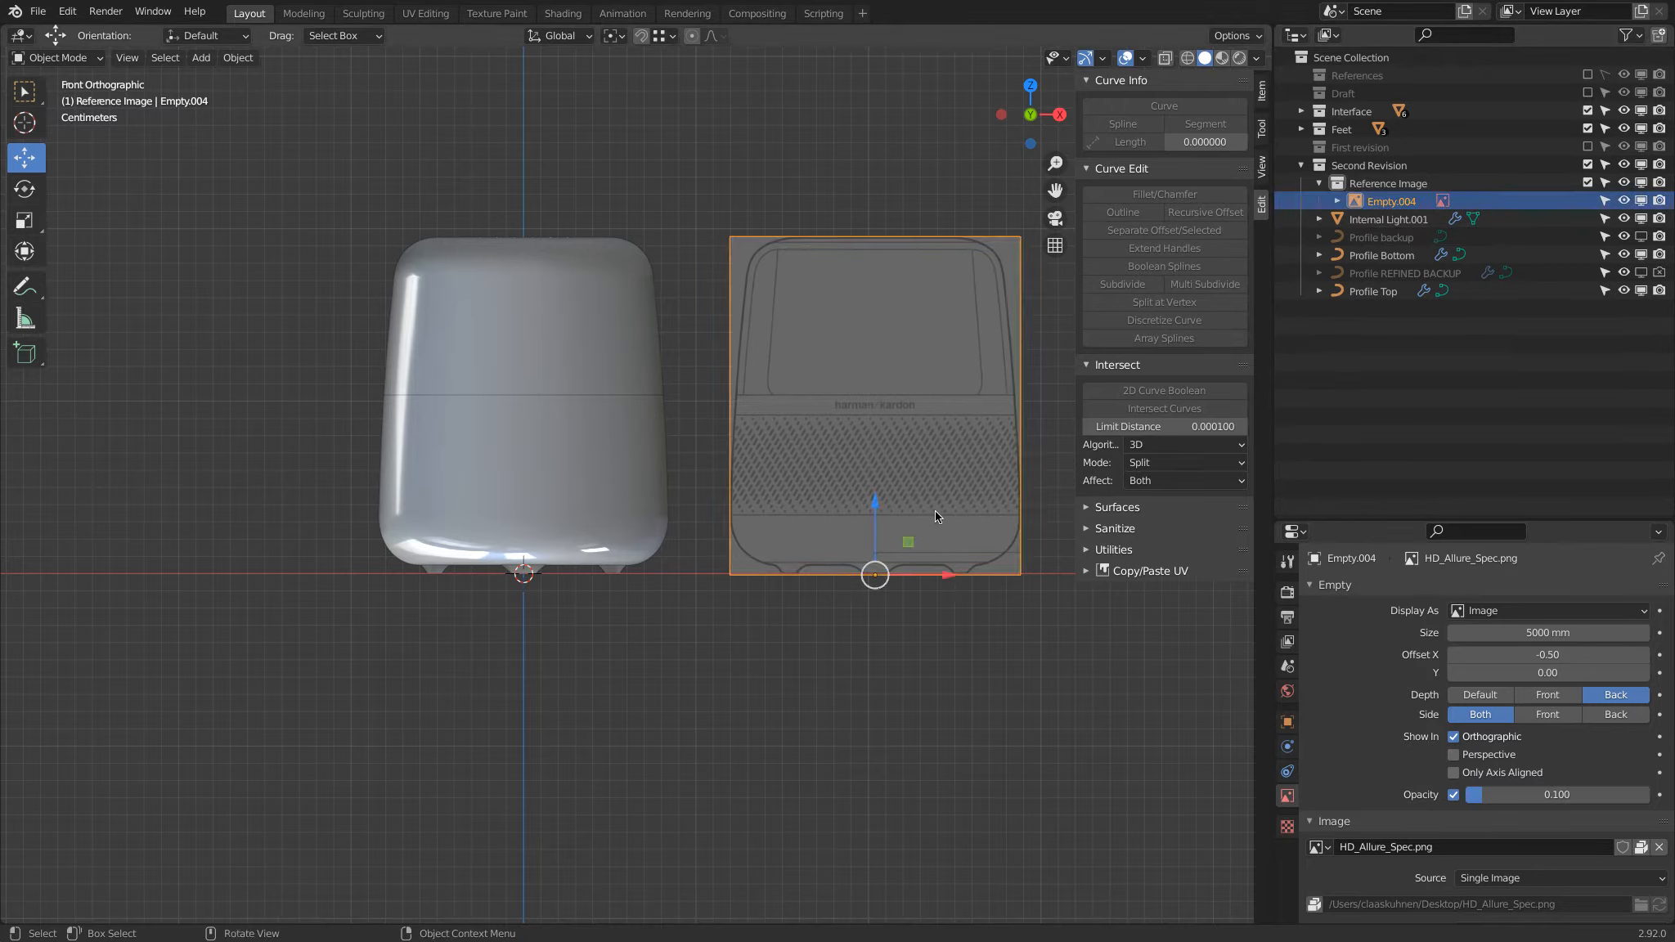
{"action": "key", "text": "g"}
{"action": "key", "text": "x"}
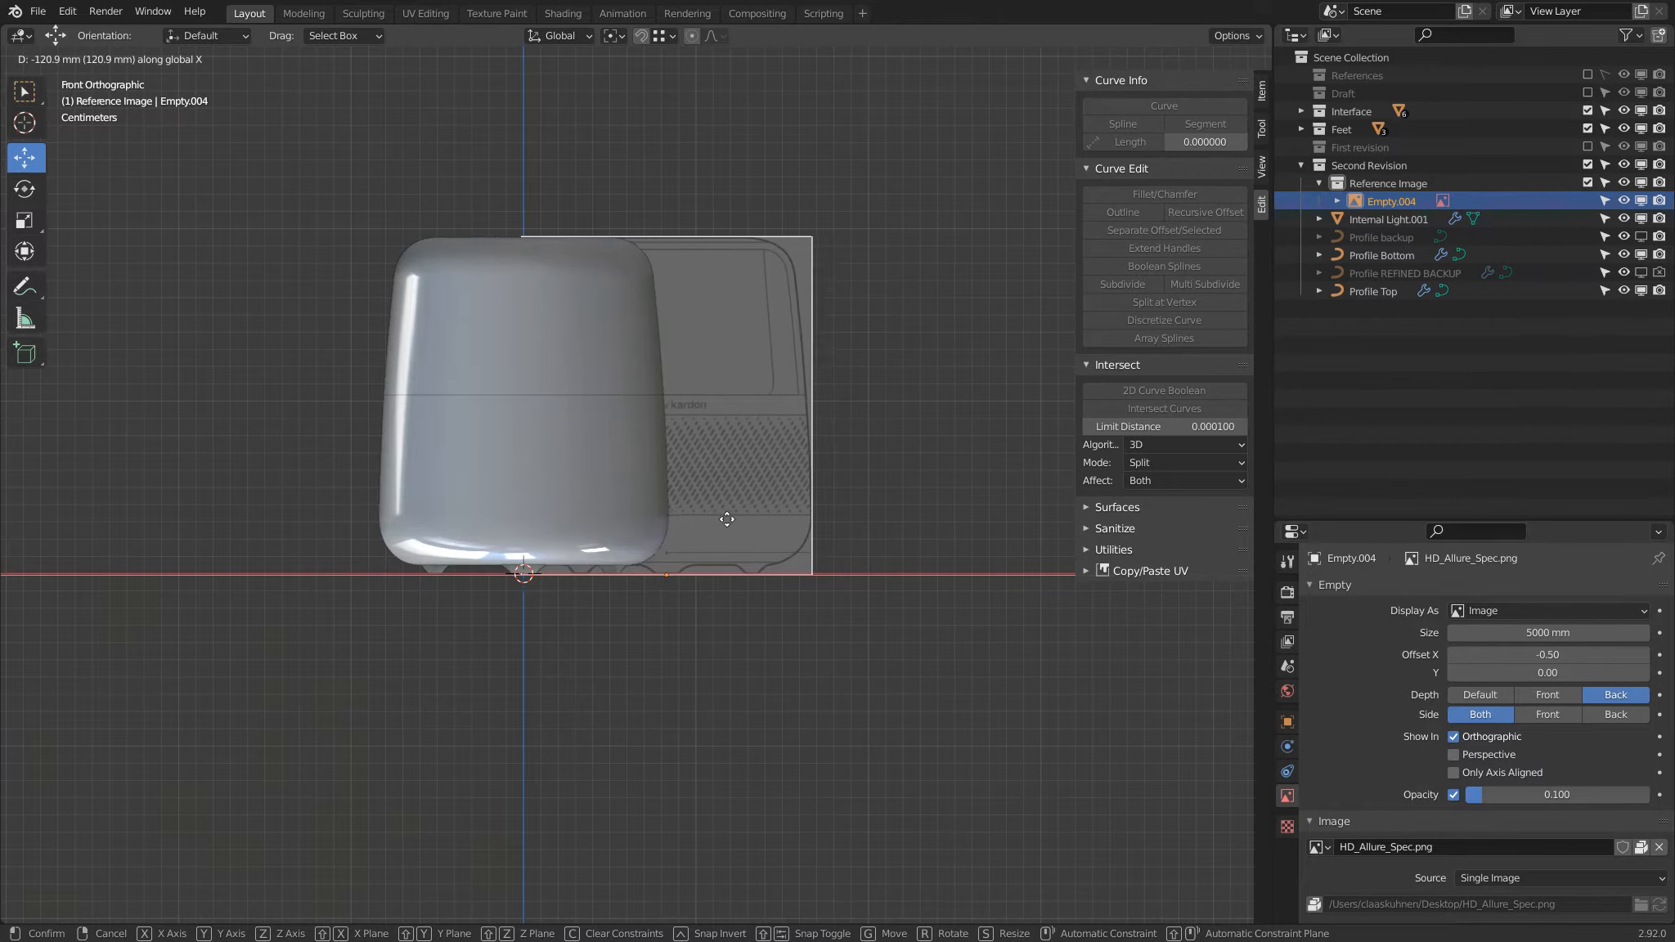
{"action": "left_click", "coordinate": [724, 520]}
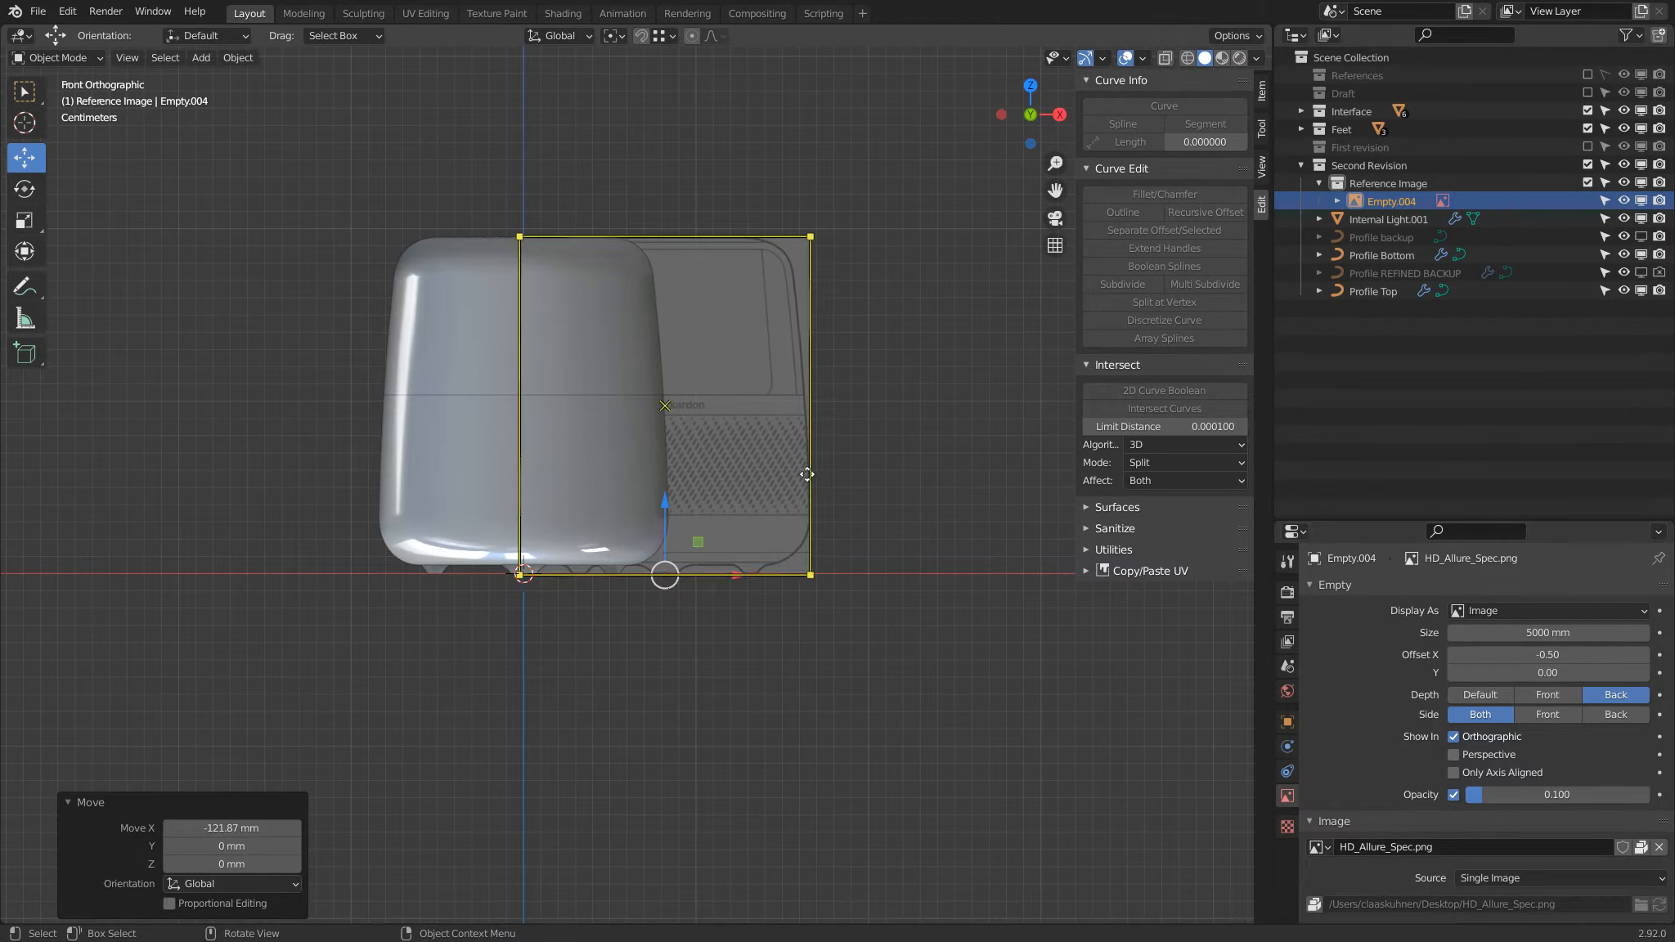
{"action": "left_click", "coordinate": [1605, 183]}
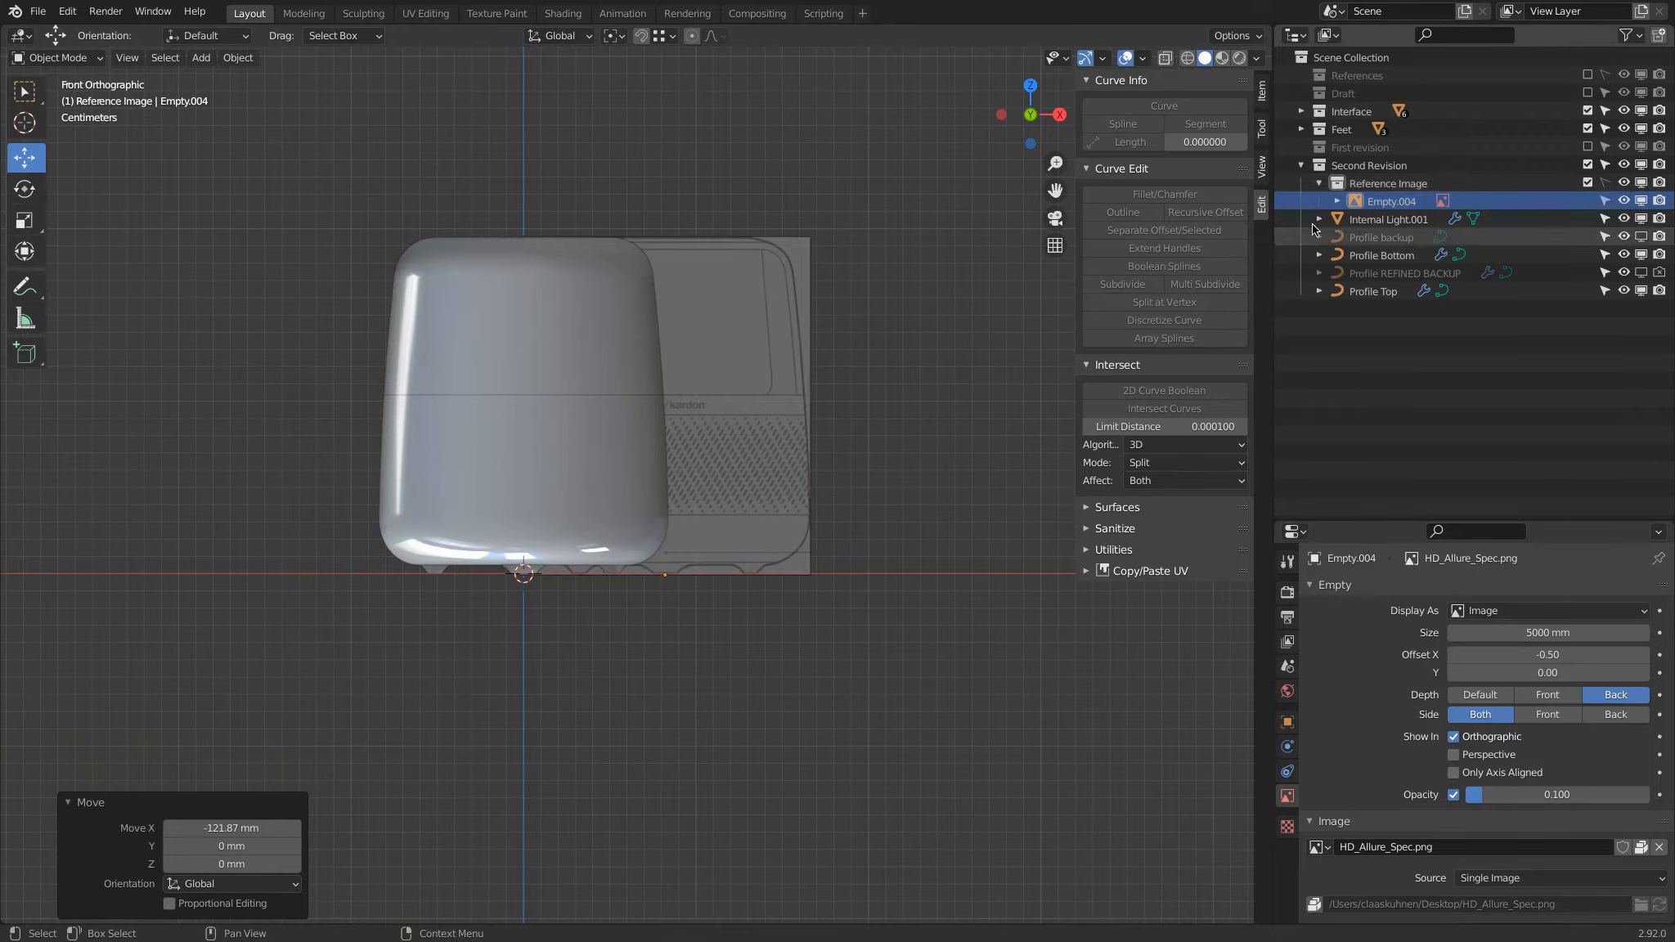
Exclude the Second Revision, Interface and Feet collections from the view layer.
{"action": "left_click", "coordinate": [1300, 165]}
{"action": "left_click", "coordinate": [1301, 166]}
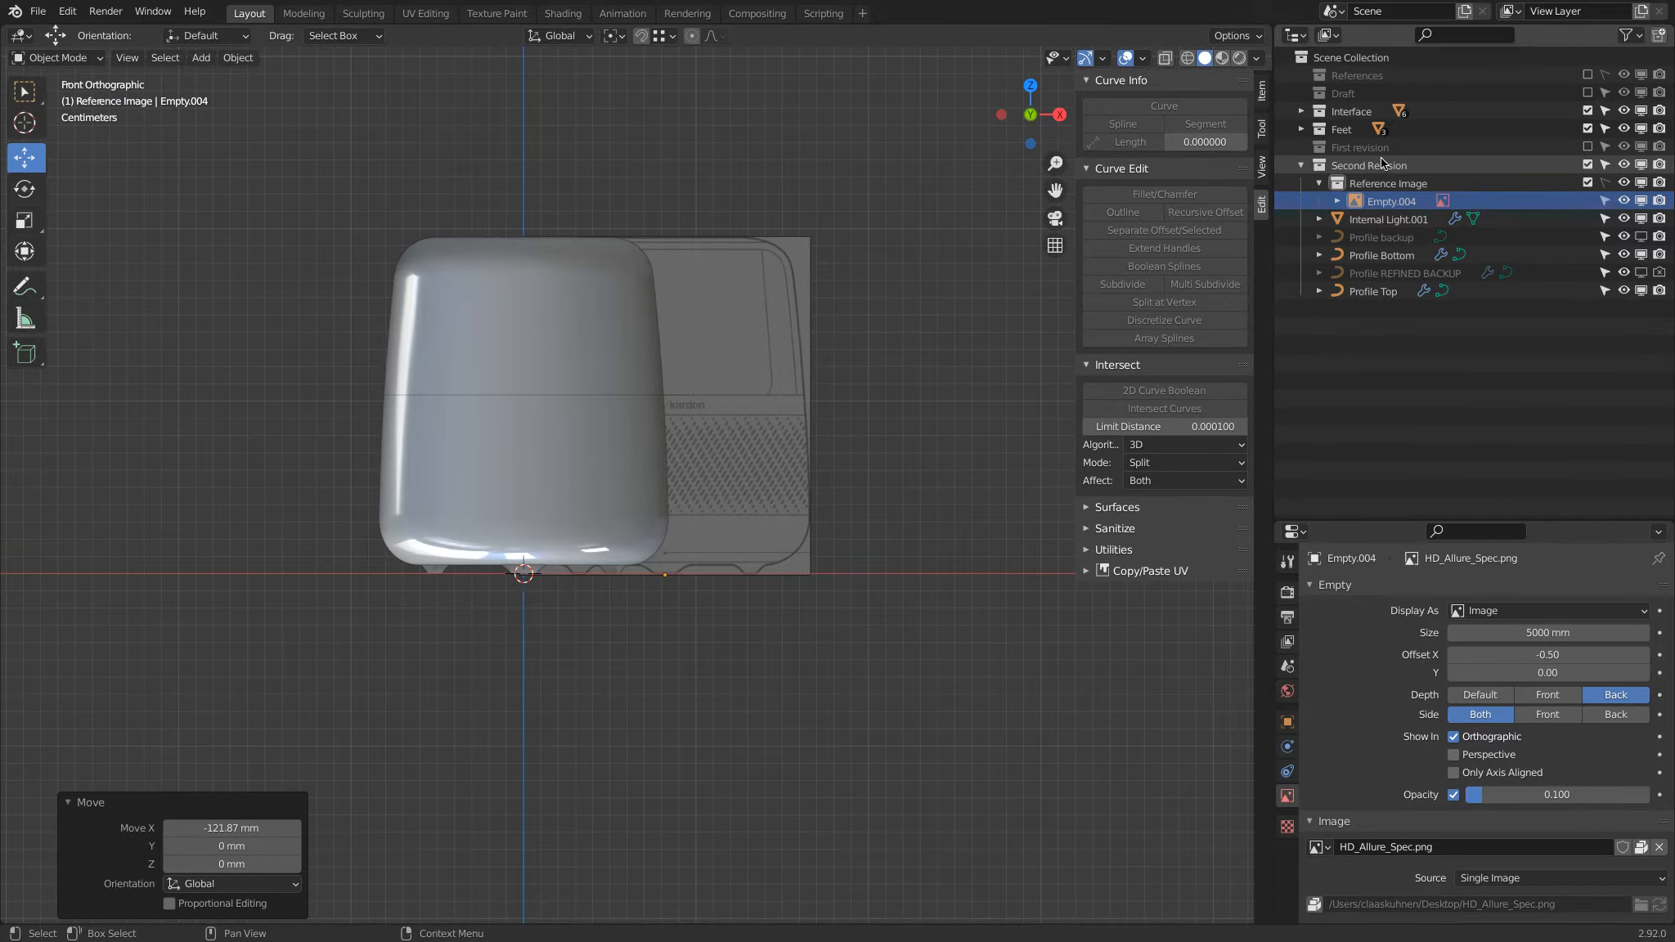
{"action": "left_click", "coordinate": [1588, 165]}
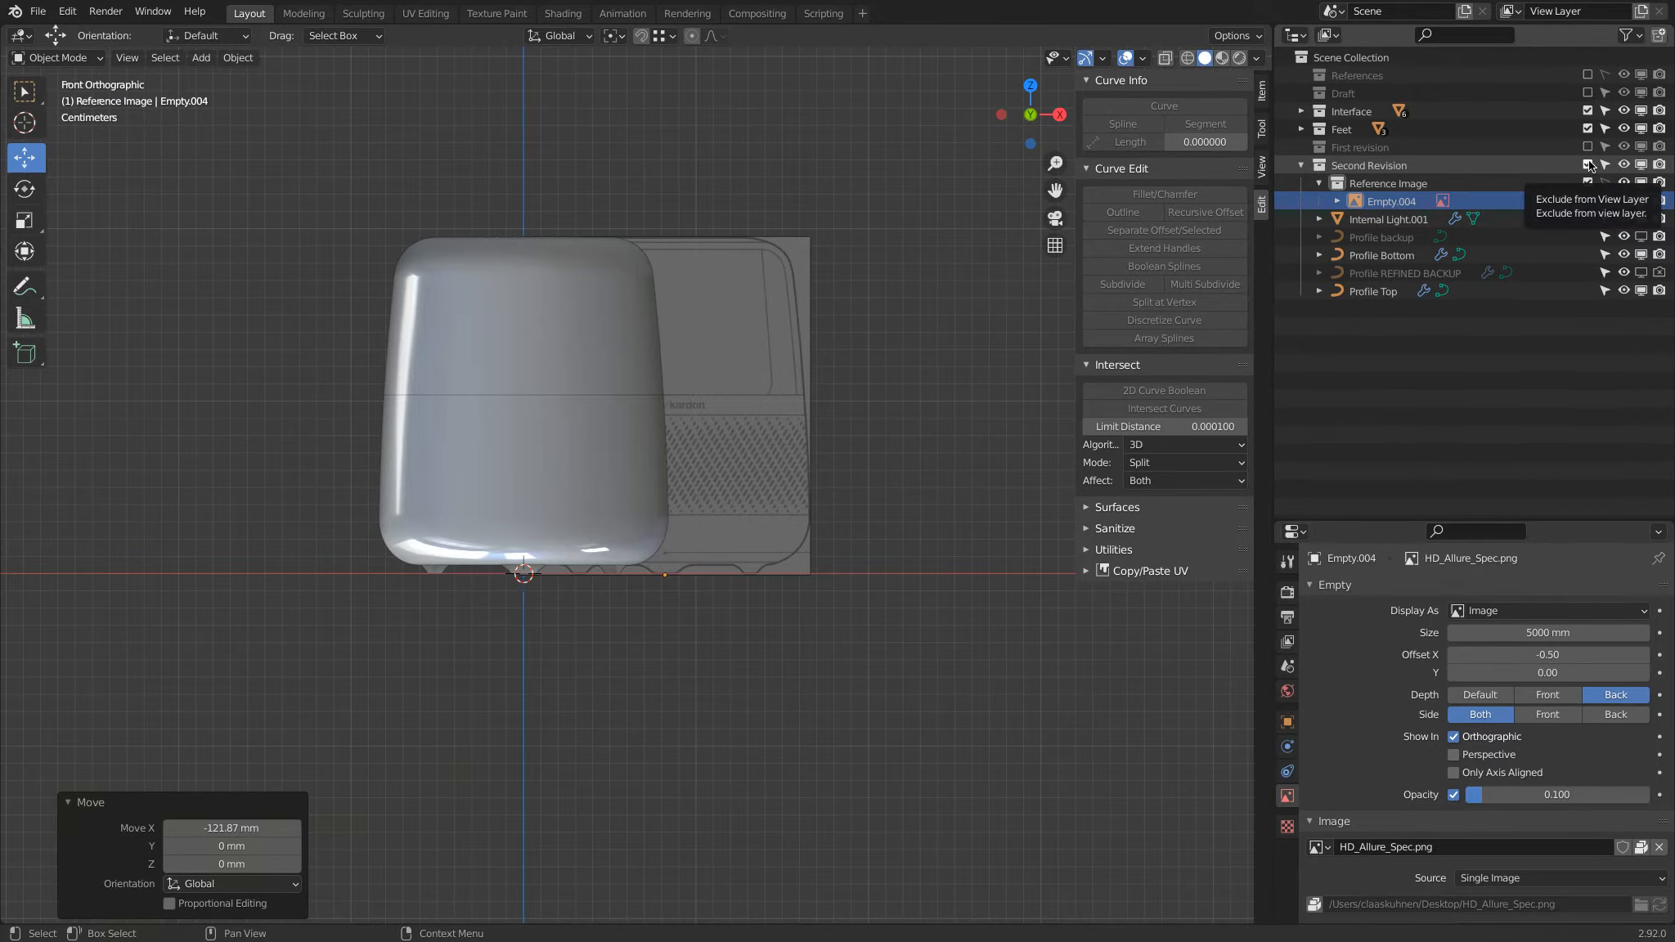
{"action": "middle_click_drag", "start_coordinate": [554, 341], "coordinate": [534, 296]}
{"action": "left_click", "coordinate": [512, 264]}
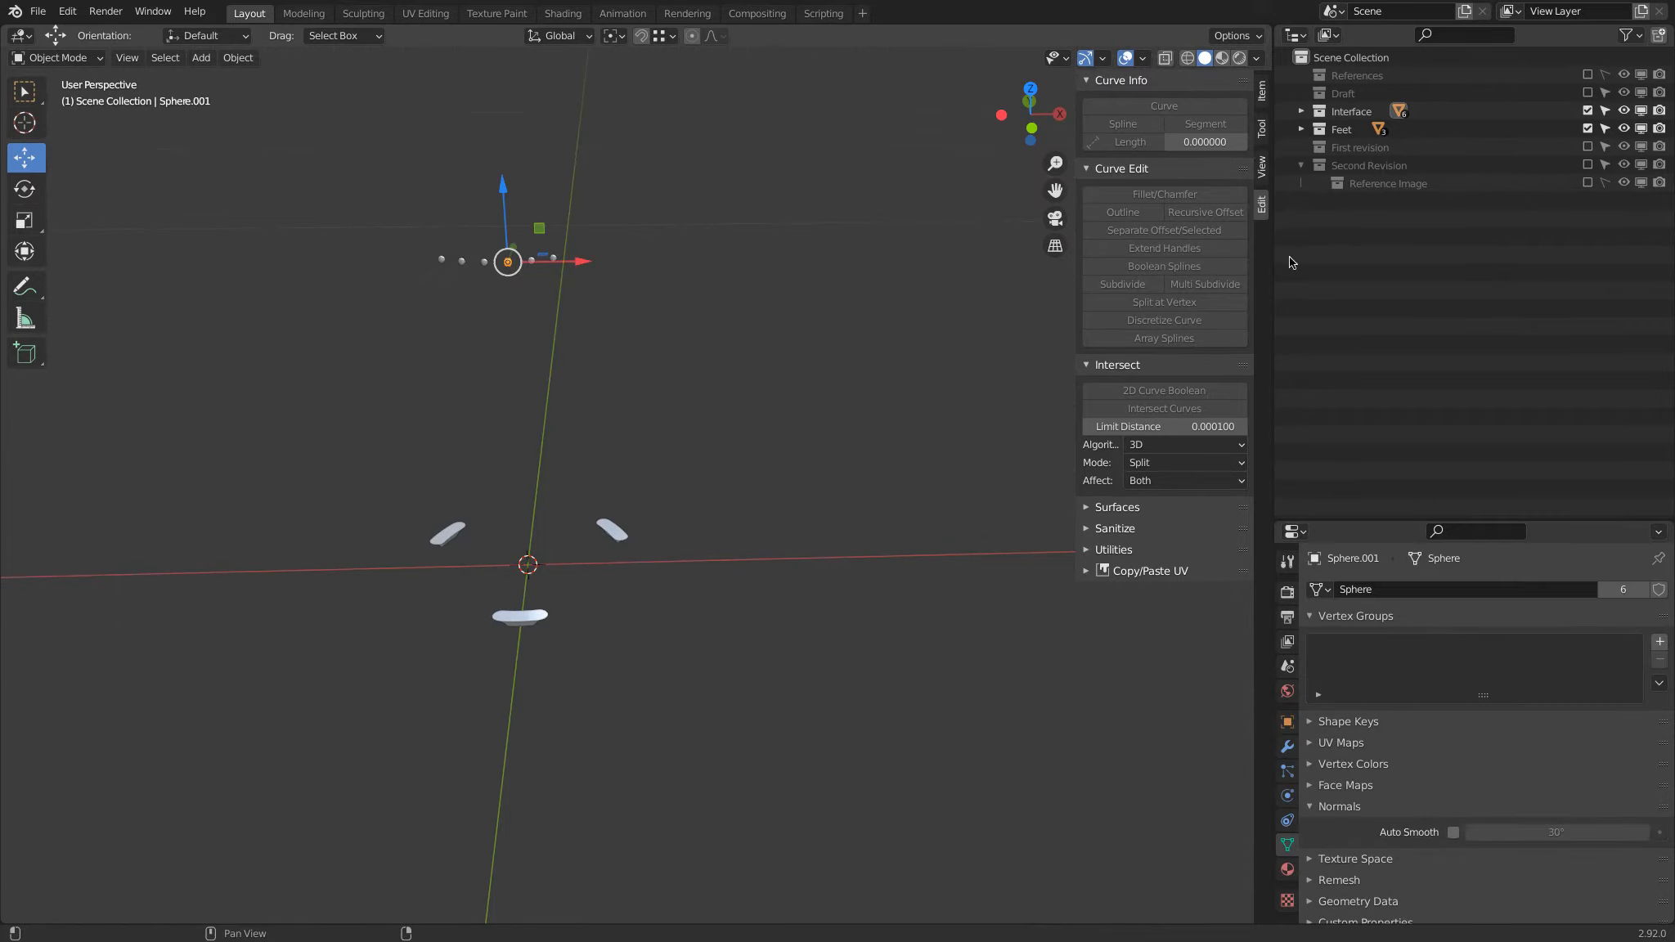
{"action": "left_click", "coordinate": [1587, 111]}
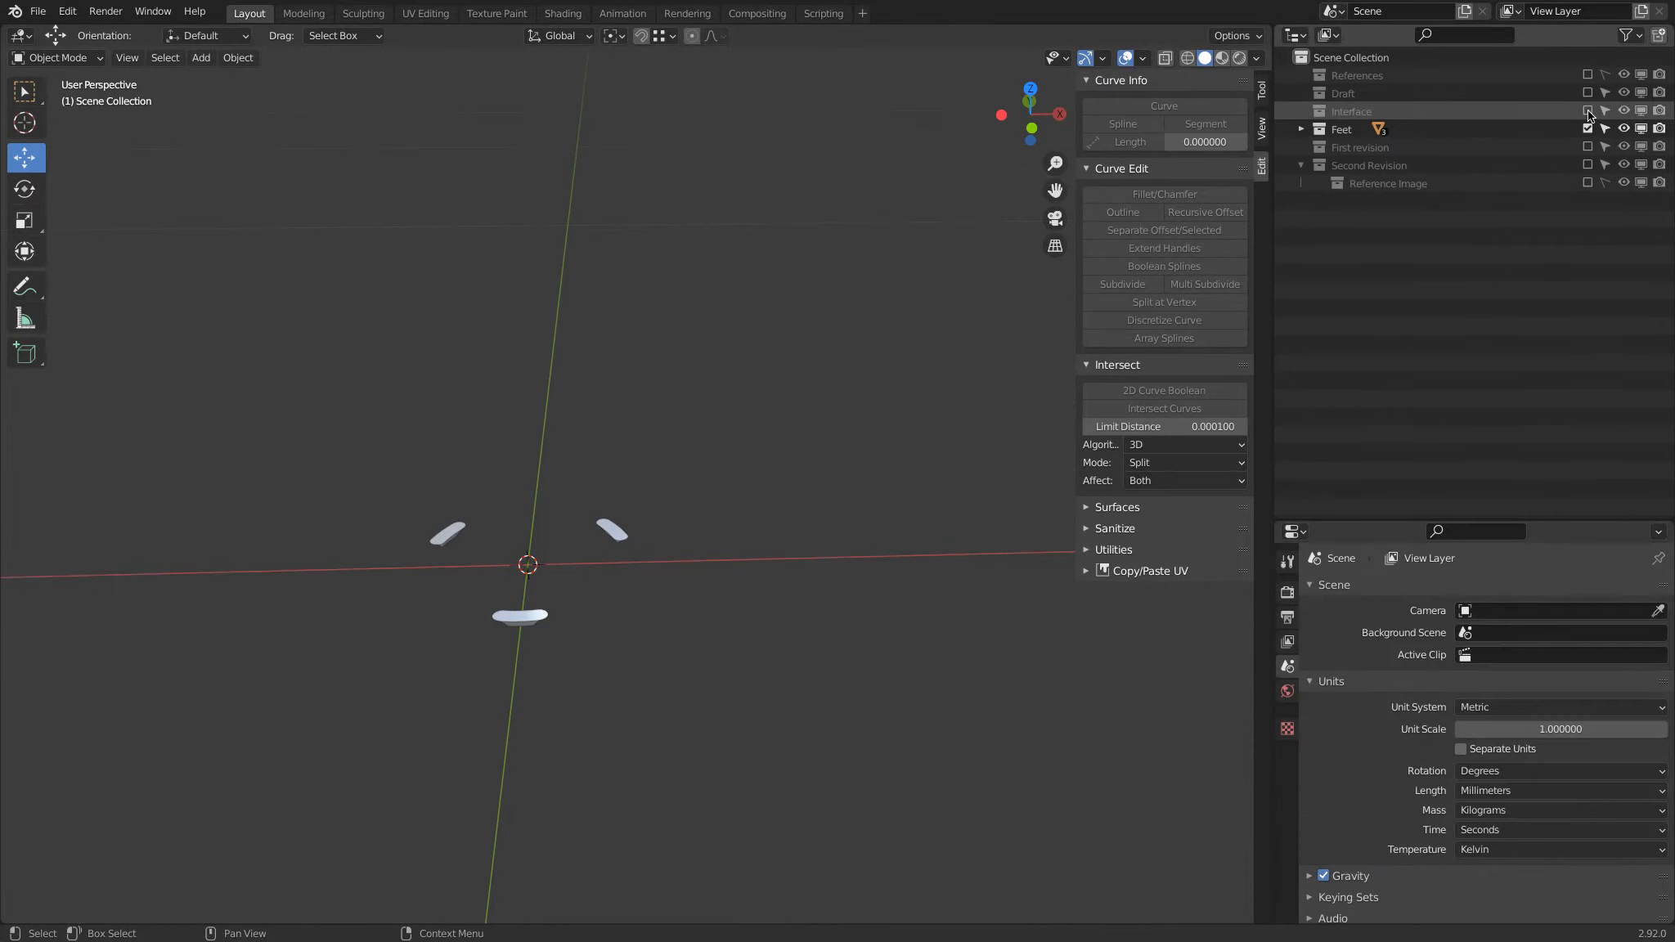
{"action": "left_click", "coordinate": [1587, 128]}
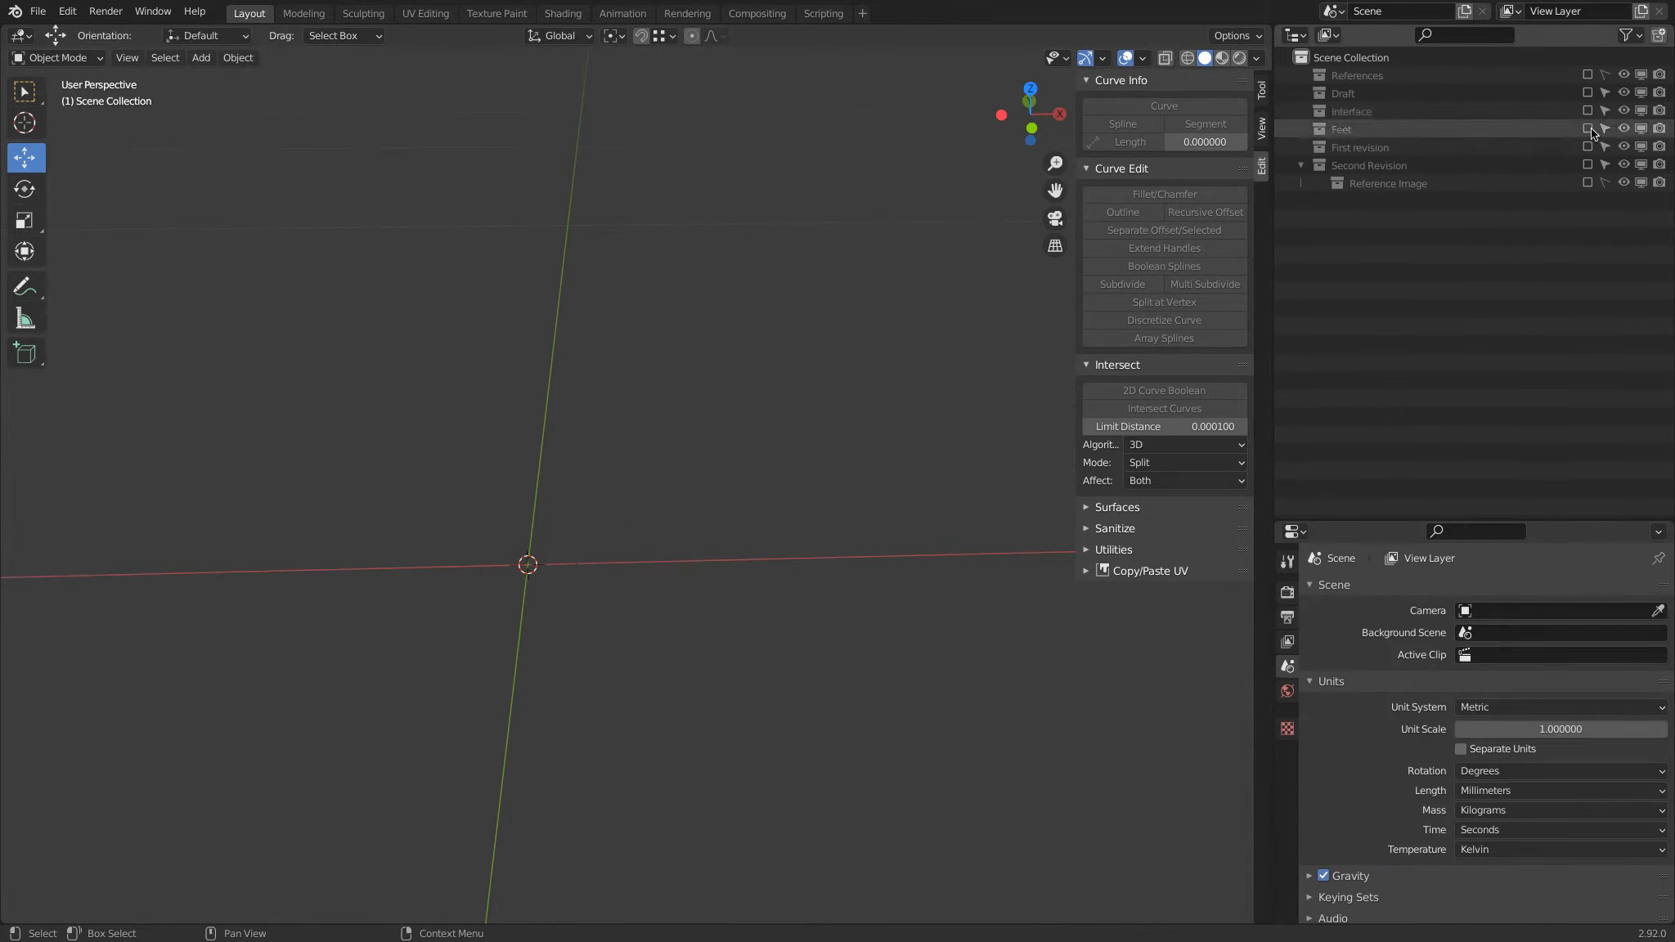
Include the First revision collection in the view layer, delete all its objects and remove the collection.
{"action": "left_click", "coordinate": [1587, 147]}
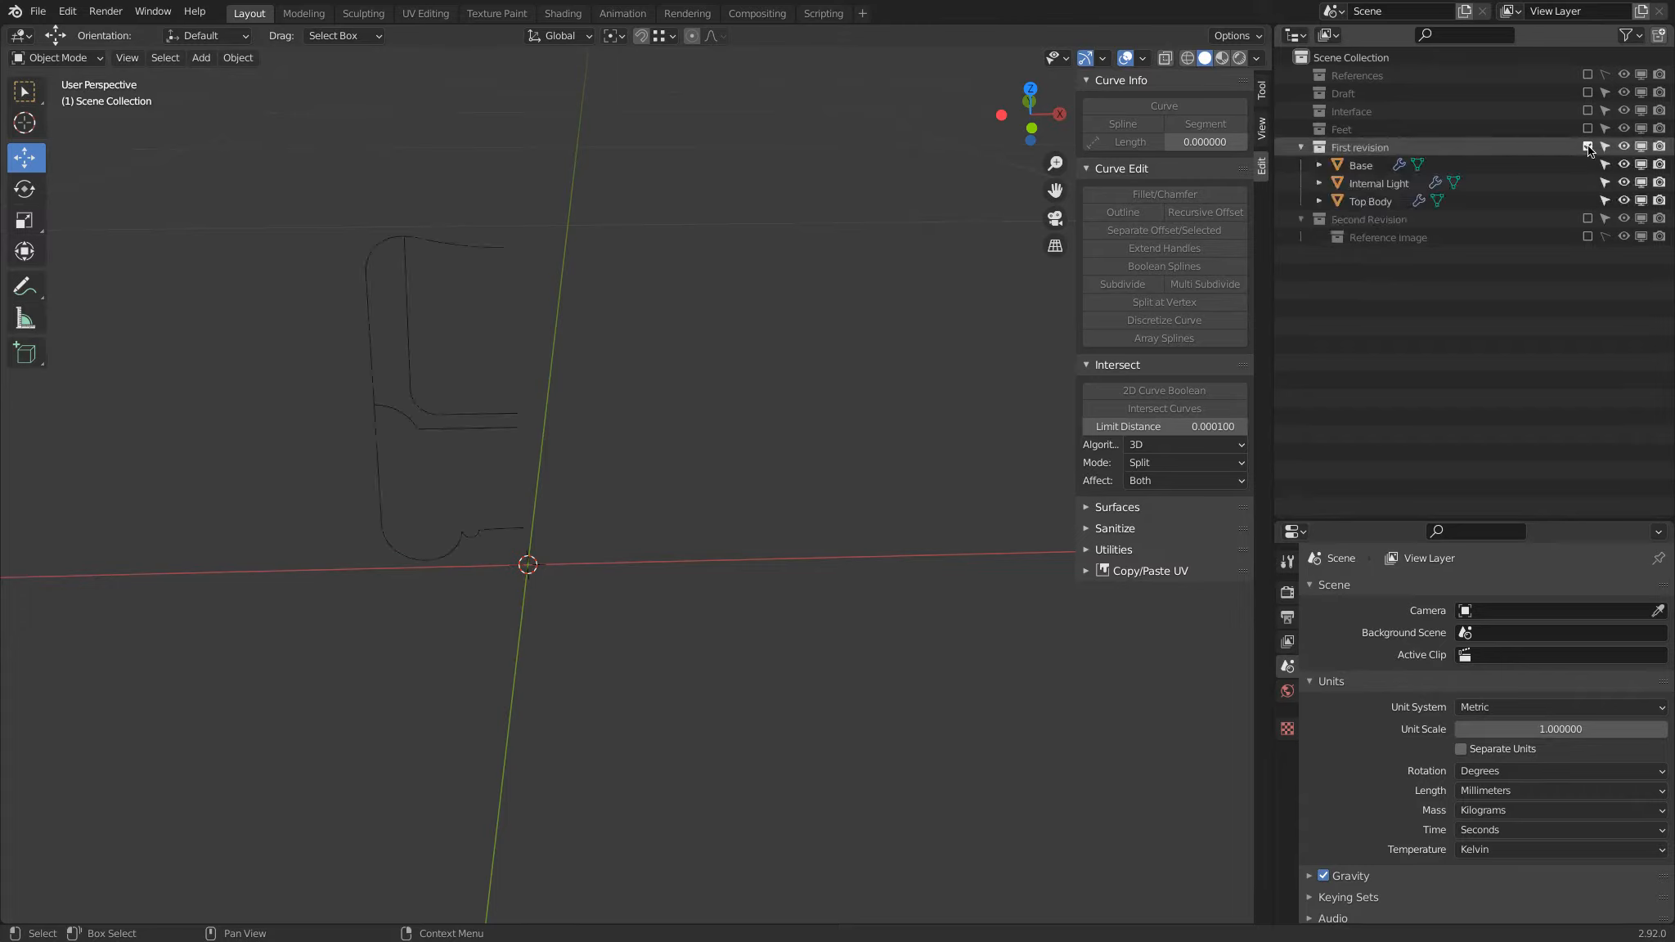
{"action": "key", "text": "a"}
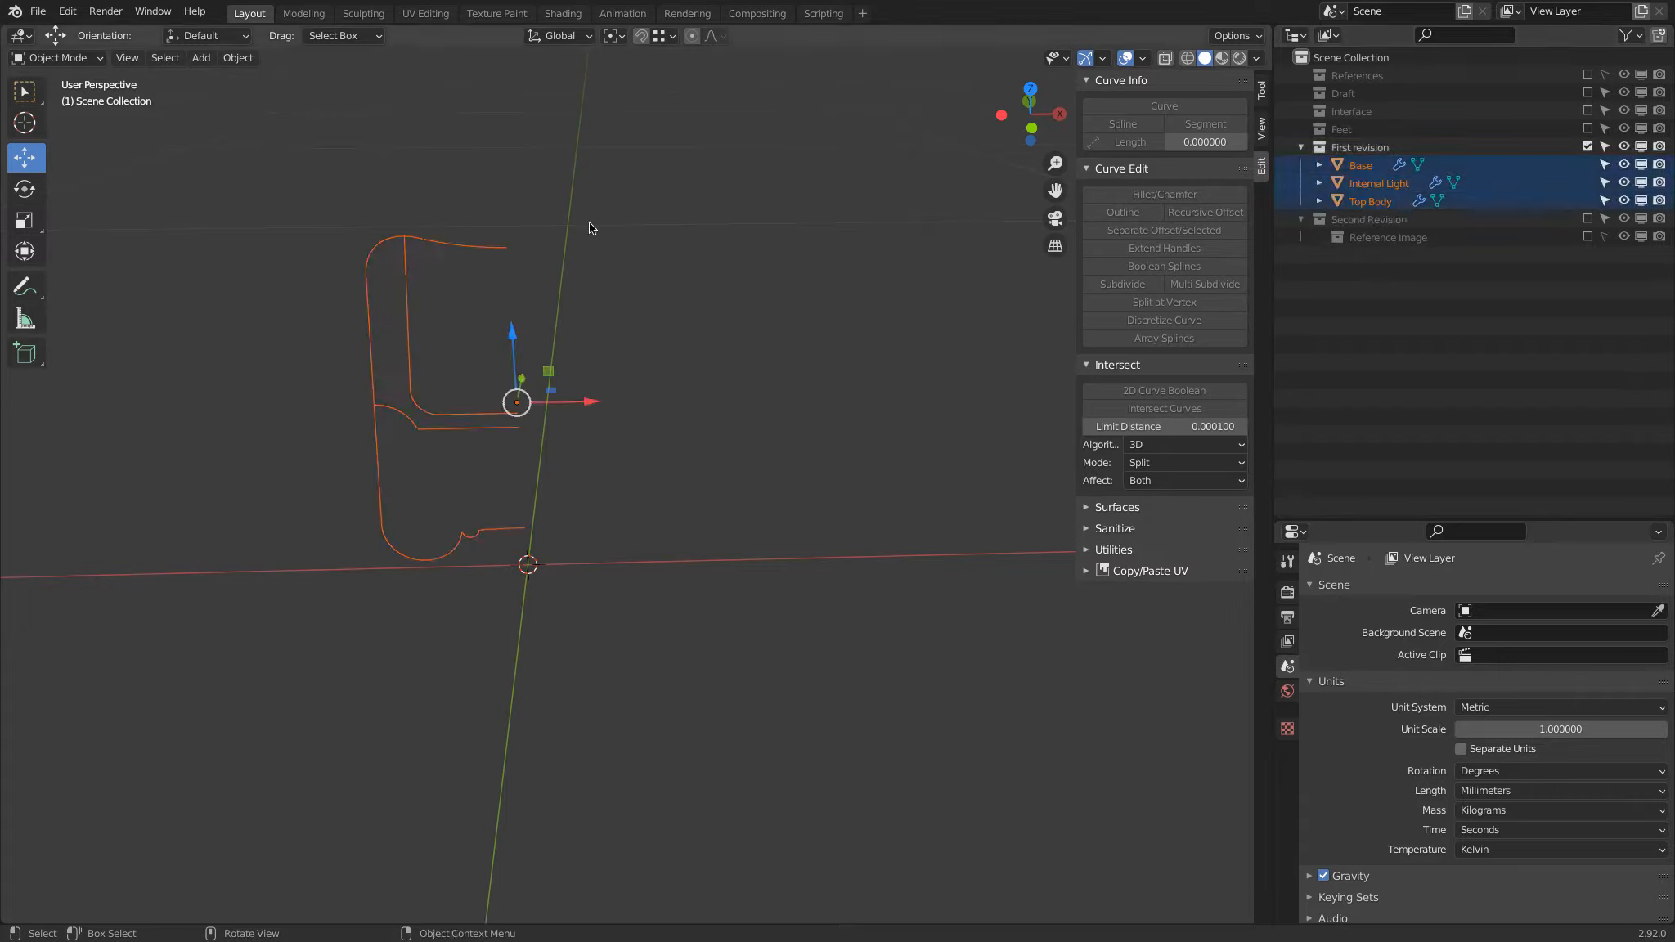
{"action": "key", "text": "x"}
{"action": "left_click", "coordinate": [590, 223]}
{"action": "left_click", "coordinate": [1362, 149]}
{"action": "key", "text": "x"}
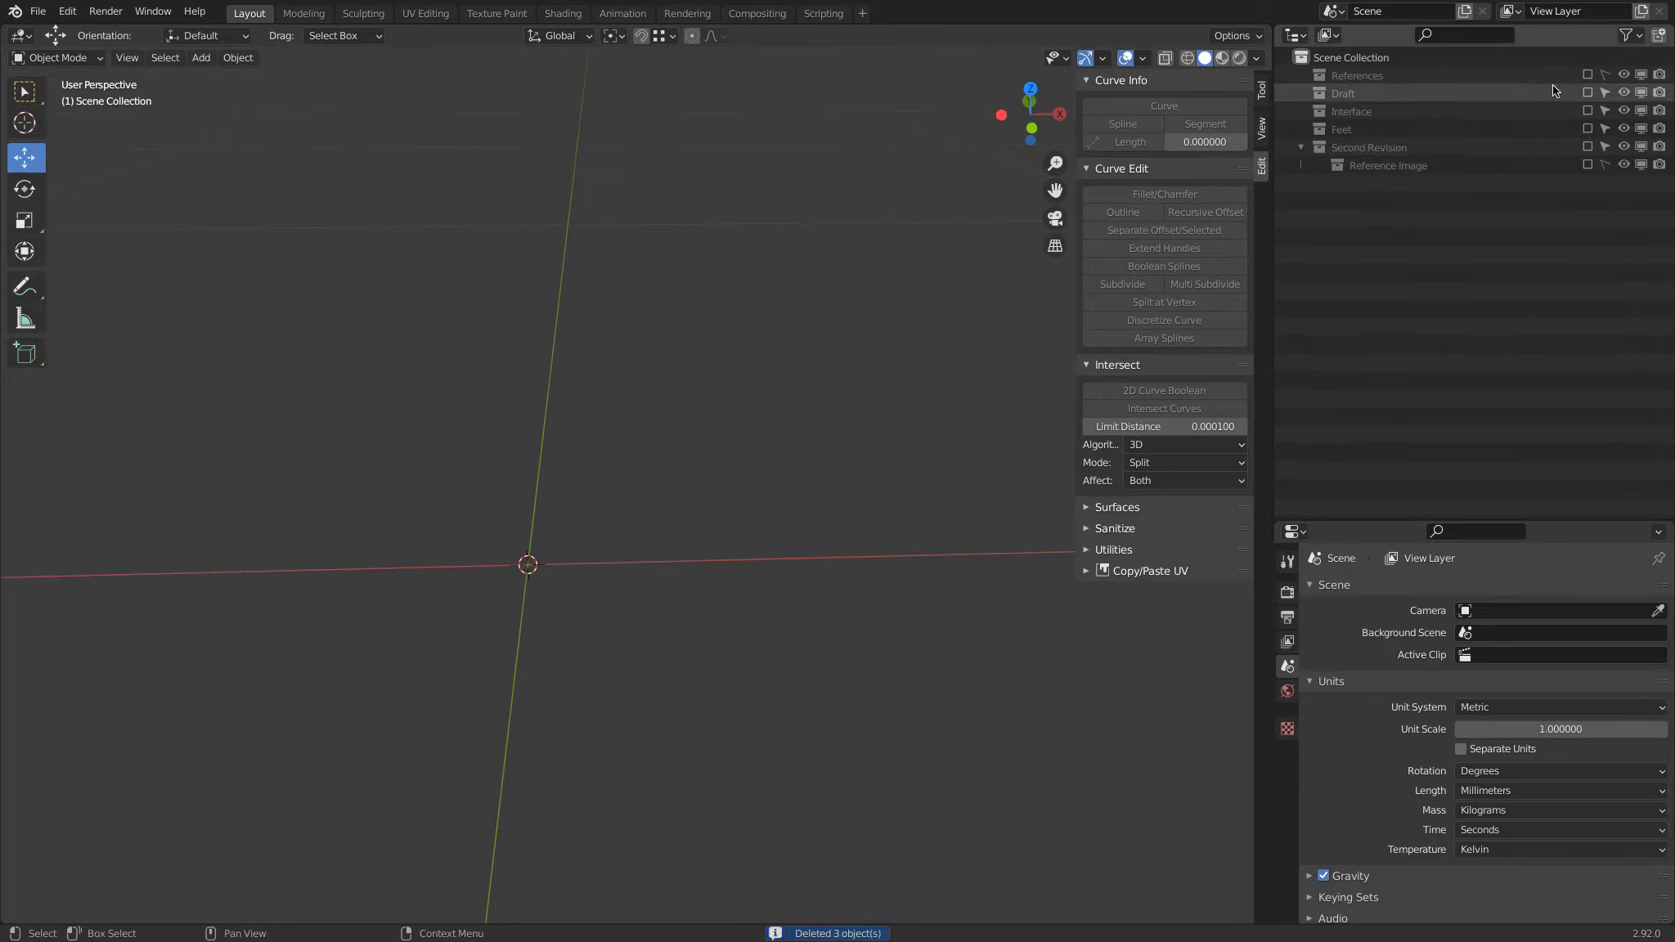
Include the Draft collection in the view layer, delete all its objects and remove the collection.
{"action": "left_click", "coordinate": [1587, 92]}
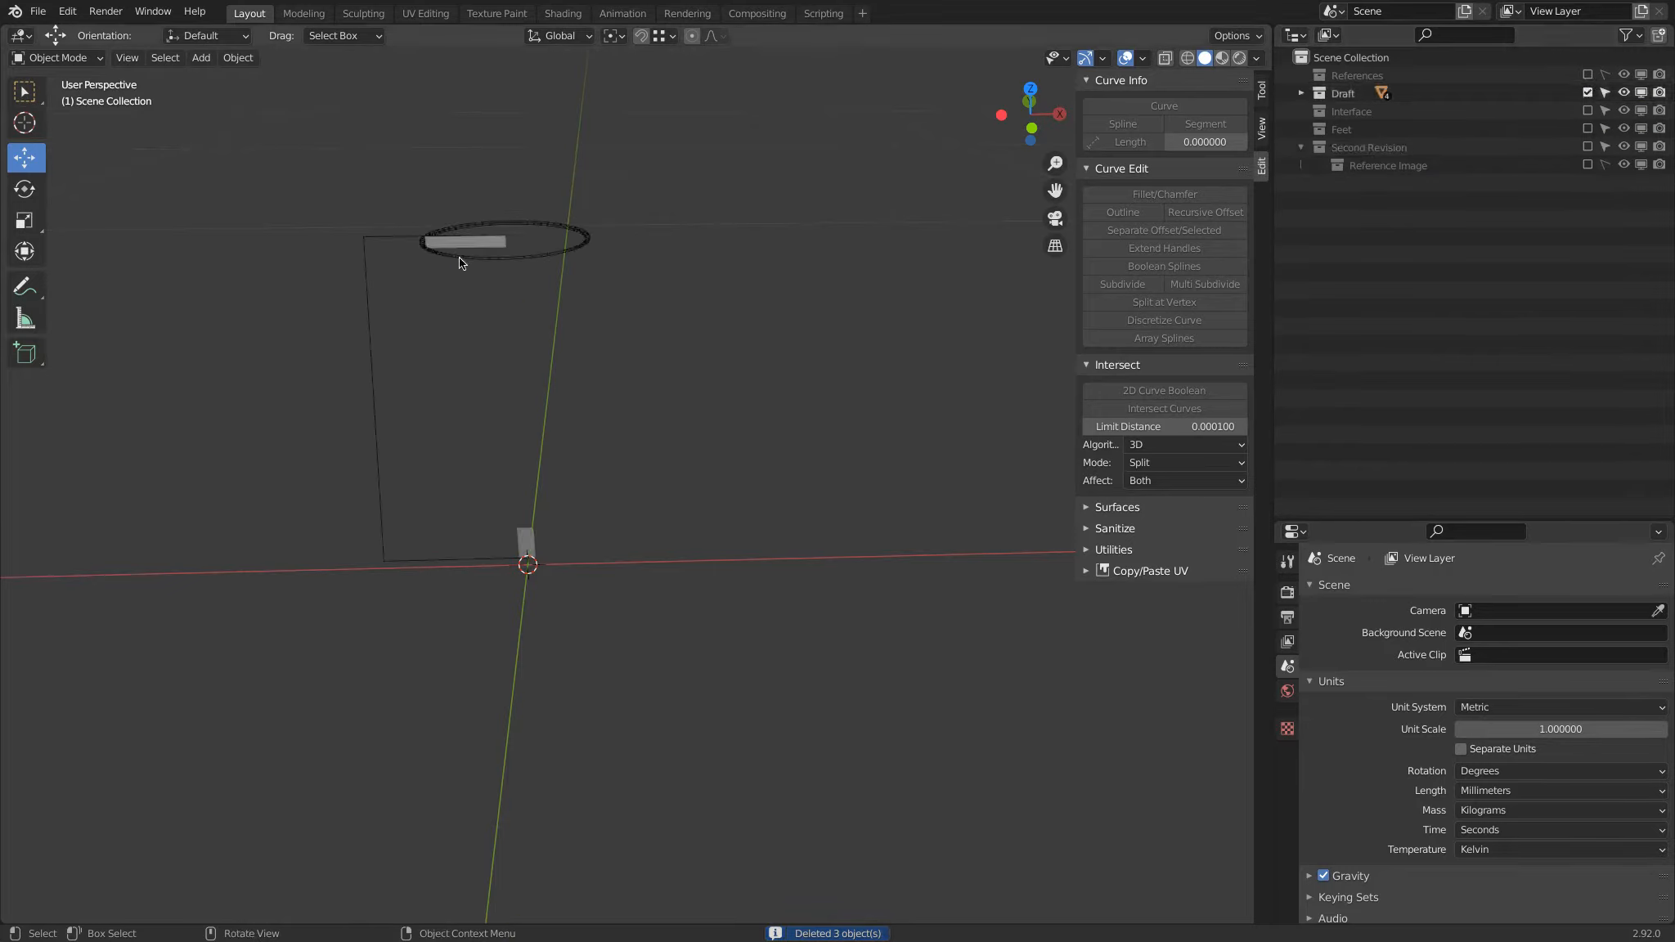
{"action": "left_click", "coordinate": [501, 250]}
{"action": "left_click", "coordinate": [525, 462], "text": "shift"}
{"action": "left_click", "coordinate": [527, 539], "text": "shift"}
{"action": "key", "text": "Delete"}
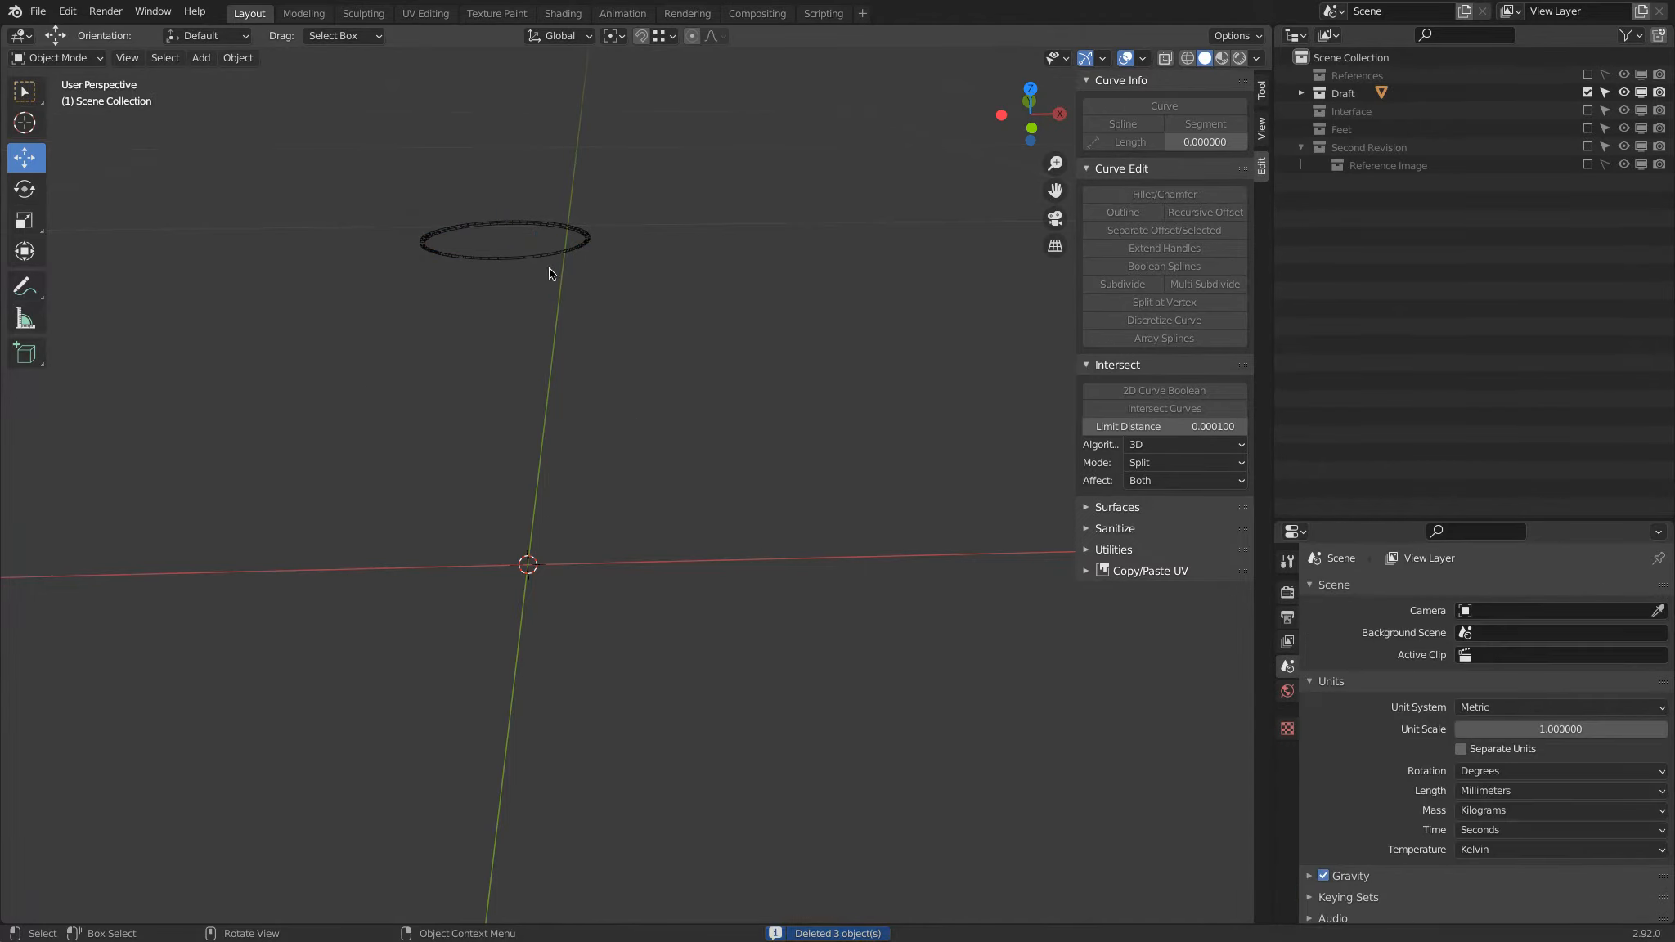
{"action": "left_click", "coordinate": [1364, 111]}
{"action": "key", "text": "Delete"}
{"action": "left_click", "coordinate": [1361, 94]}
{"action": "key", "text": "Delete"}
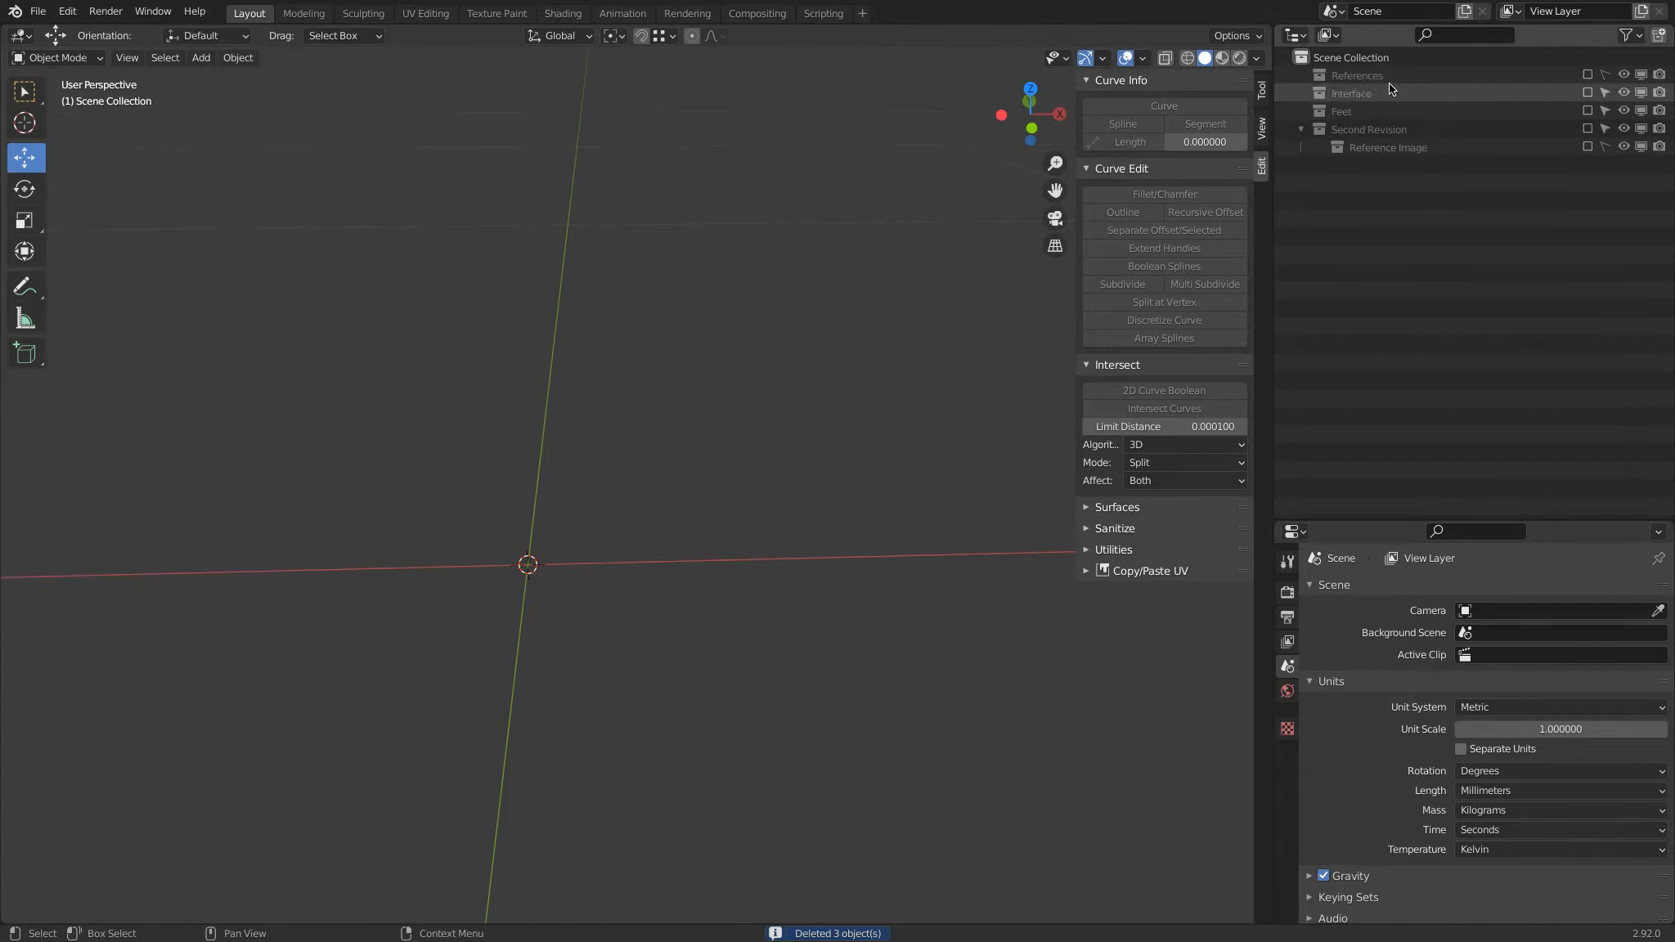
Review the images in the References collection, exclude it again and include the Second Revision collection in the view layer.
{"action": "left_click", "coordinate": [1587, 74]}
{"action": "middle_click_drag", "start_coordinate": [463, 261], "coordinate": [528, 606]}
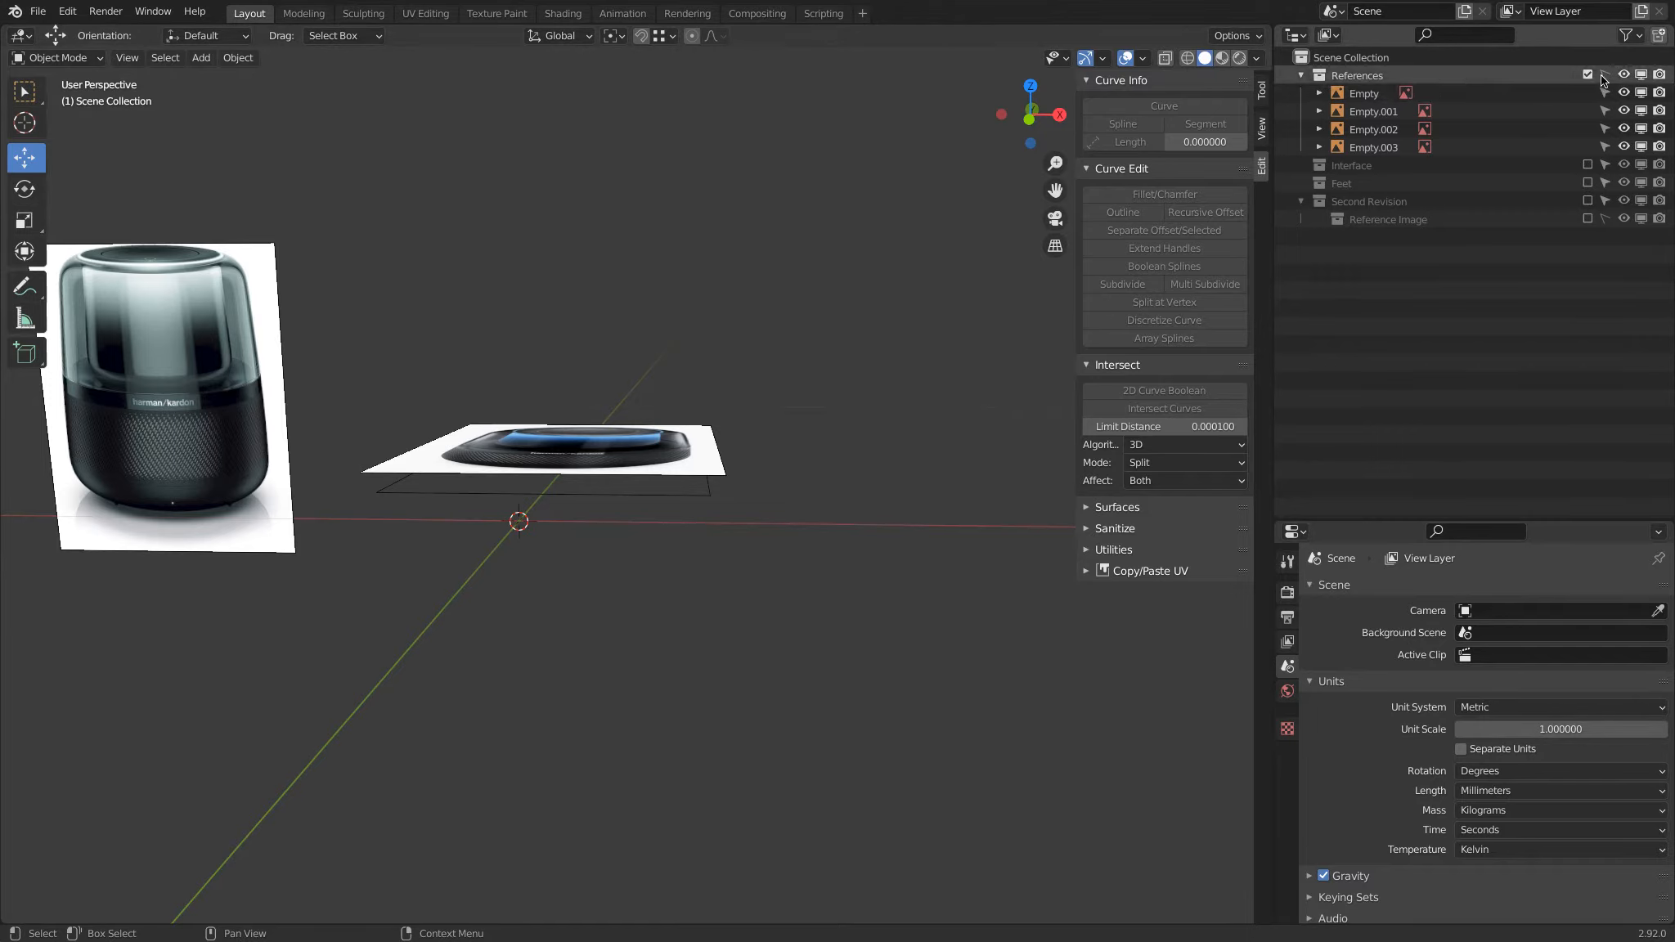
{"action": "left_click", "coordinate": [1300, 74]}
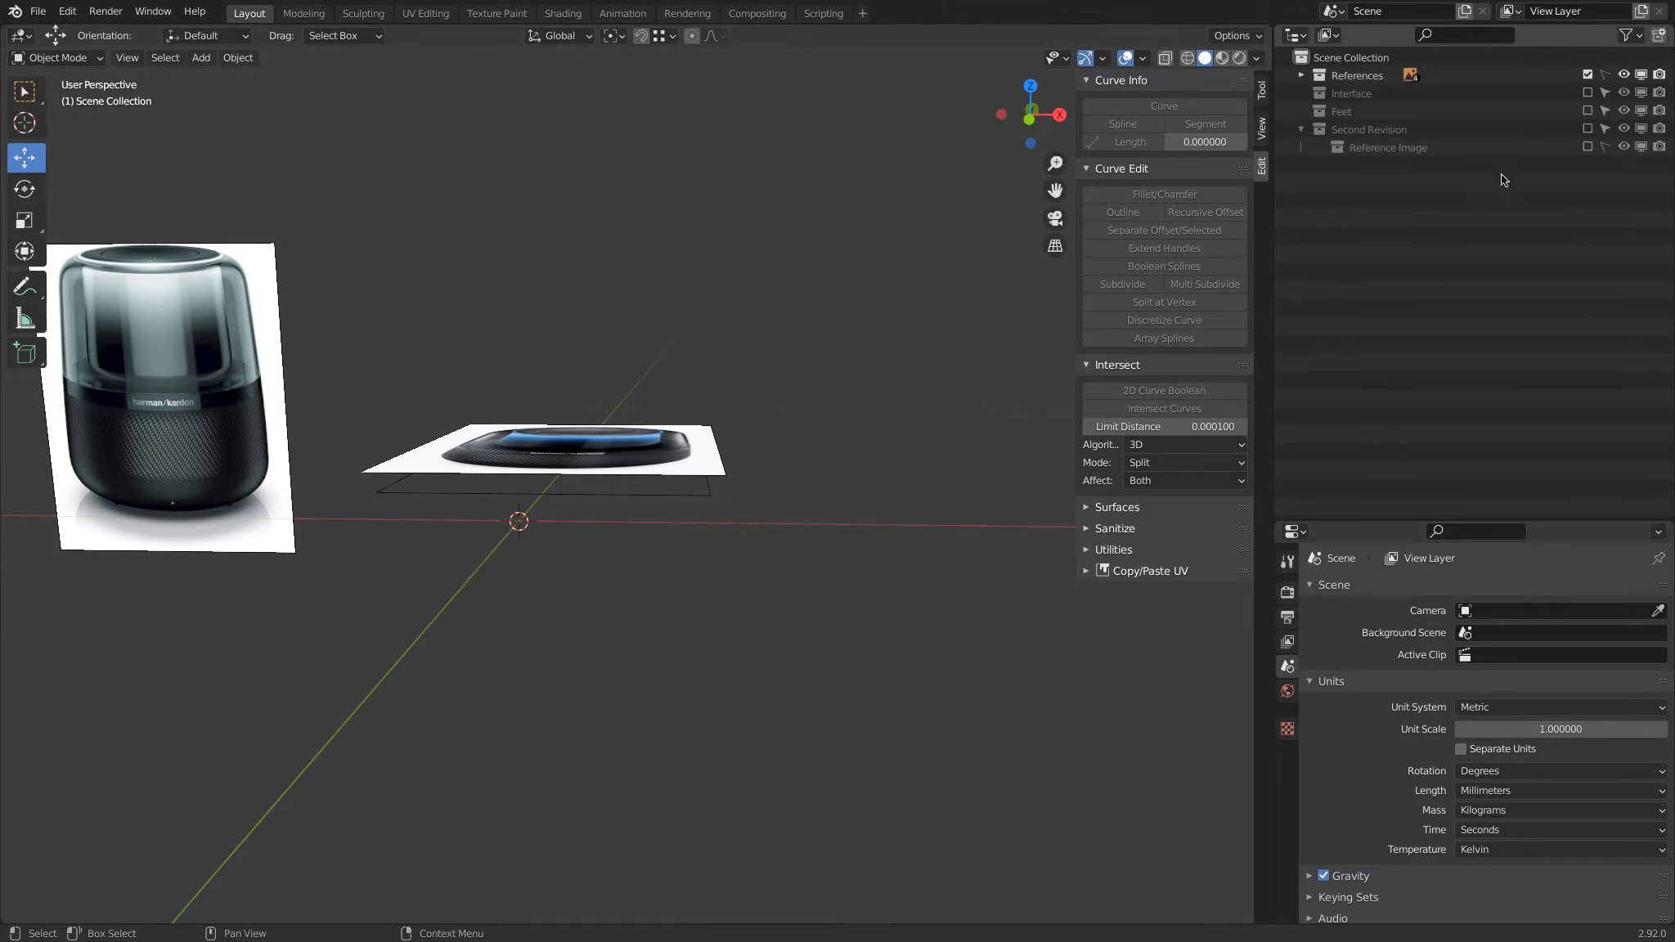
{"action": "left_click", "coordinate": [1587, 128]}
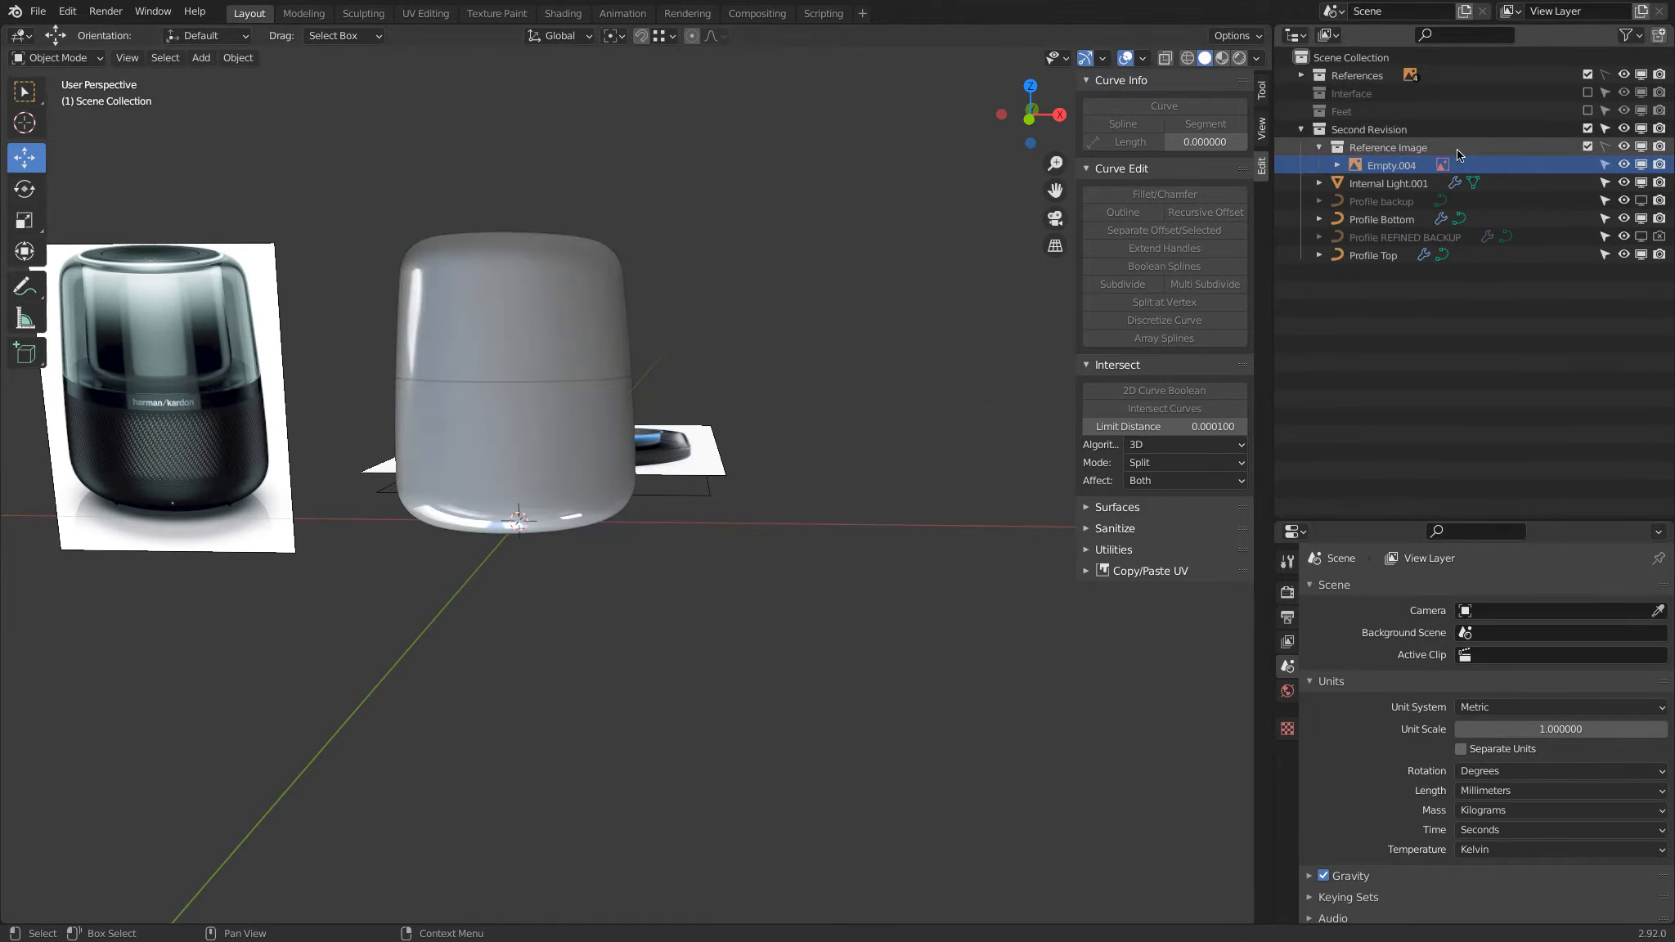
{"action": "left_click", "coordinate": [1587, 75]}
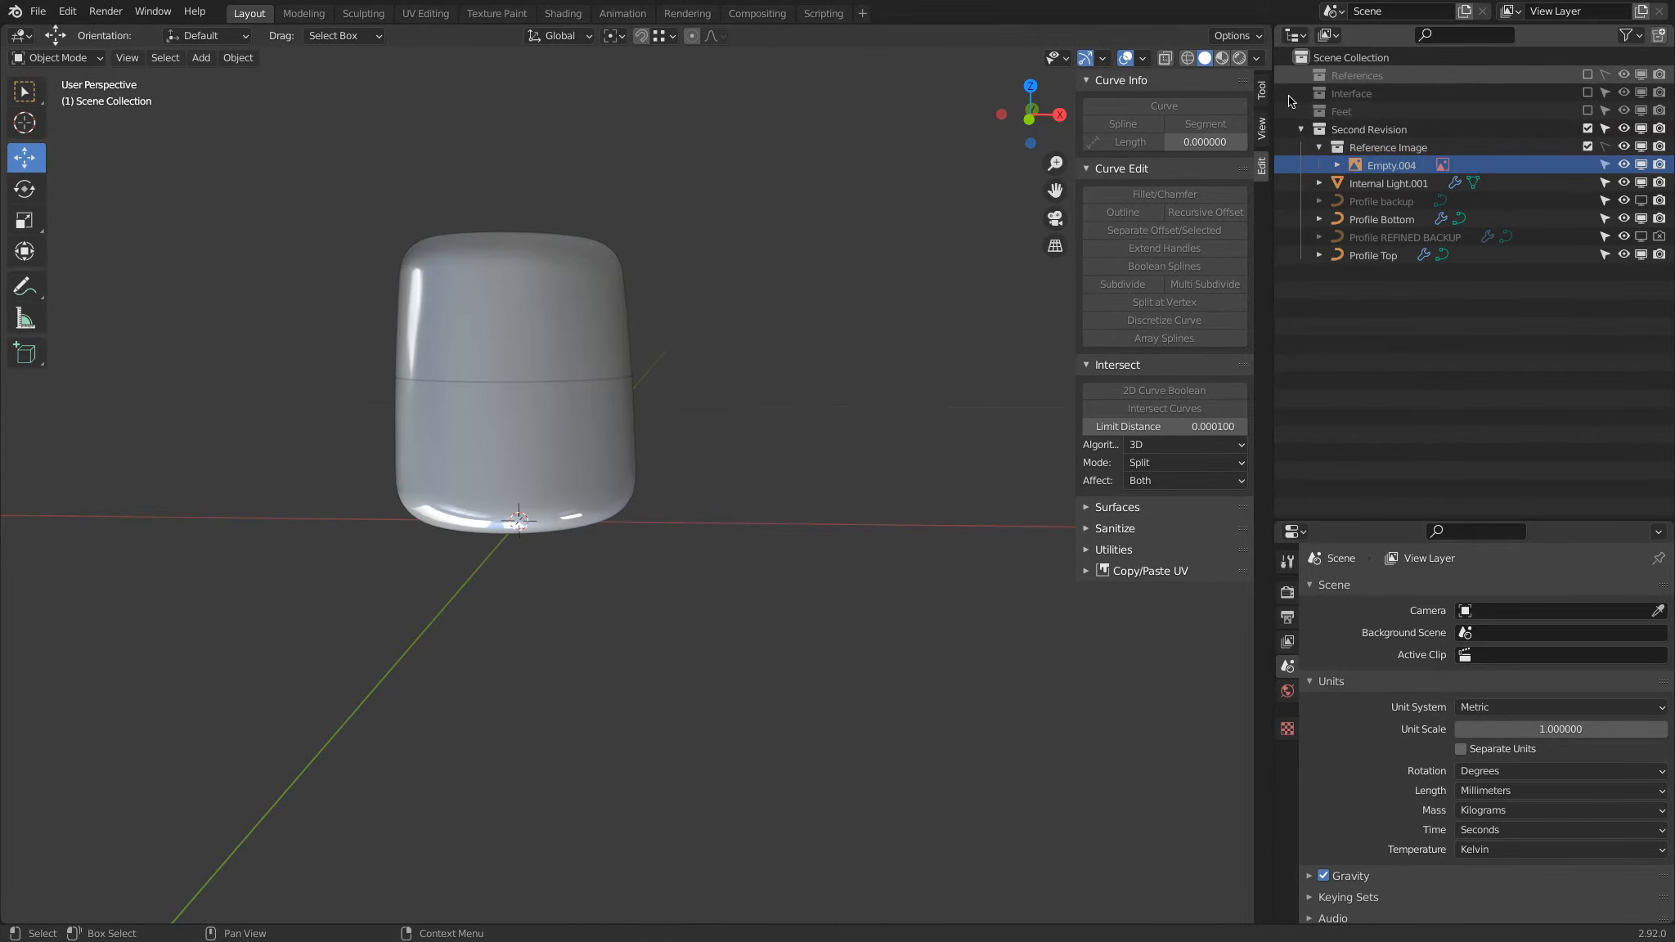
Try moving the lower end point of the Profile Top curve outward in front view.
{"action": "left_click", "coordinate": [1030, 112]}
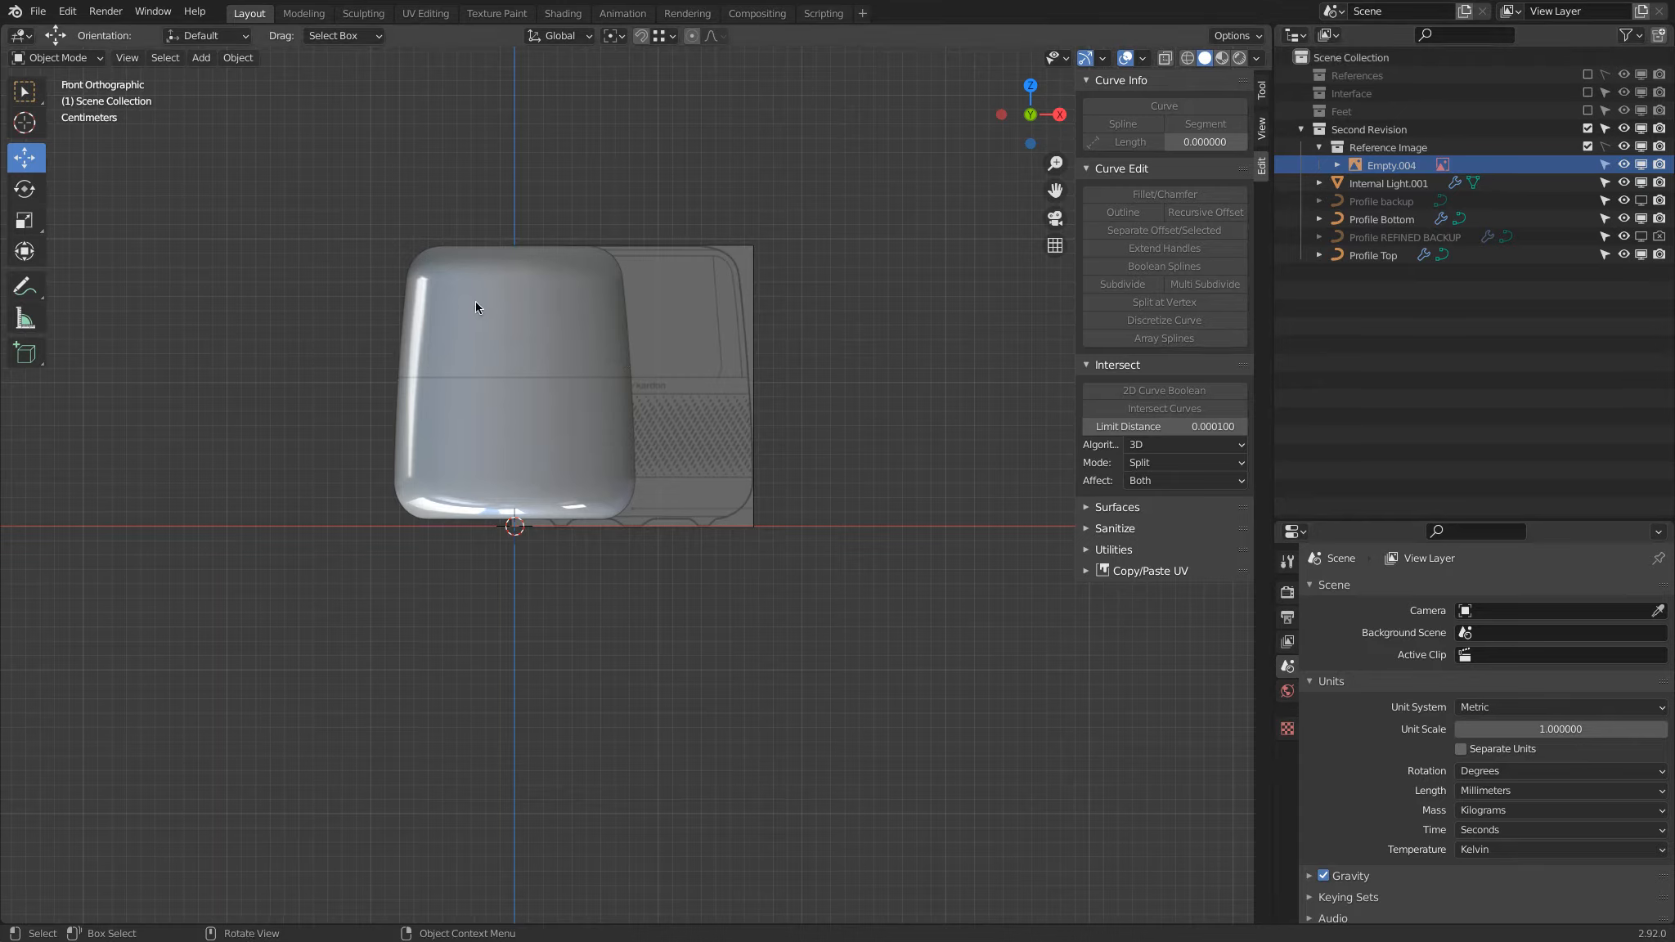
{"action": "left_click", "coordinate": [521, 323]}
{"action": "key", "text": "Tab"}
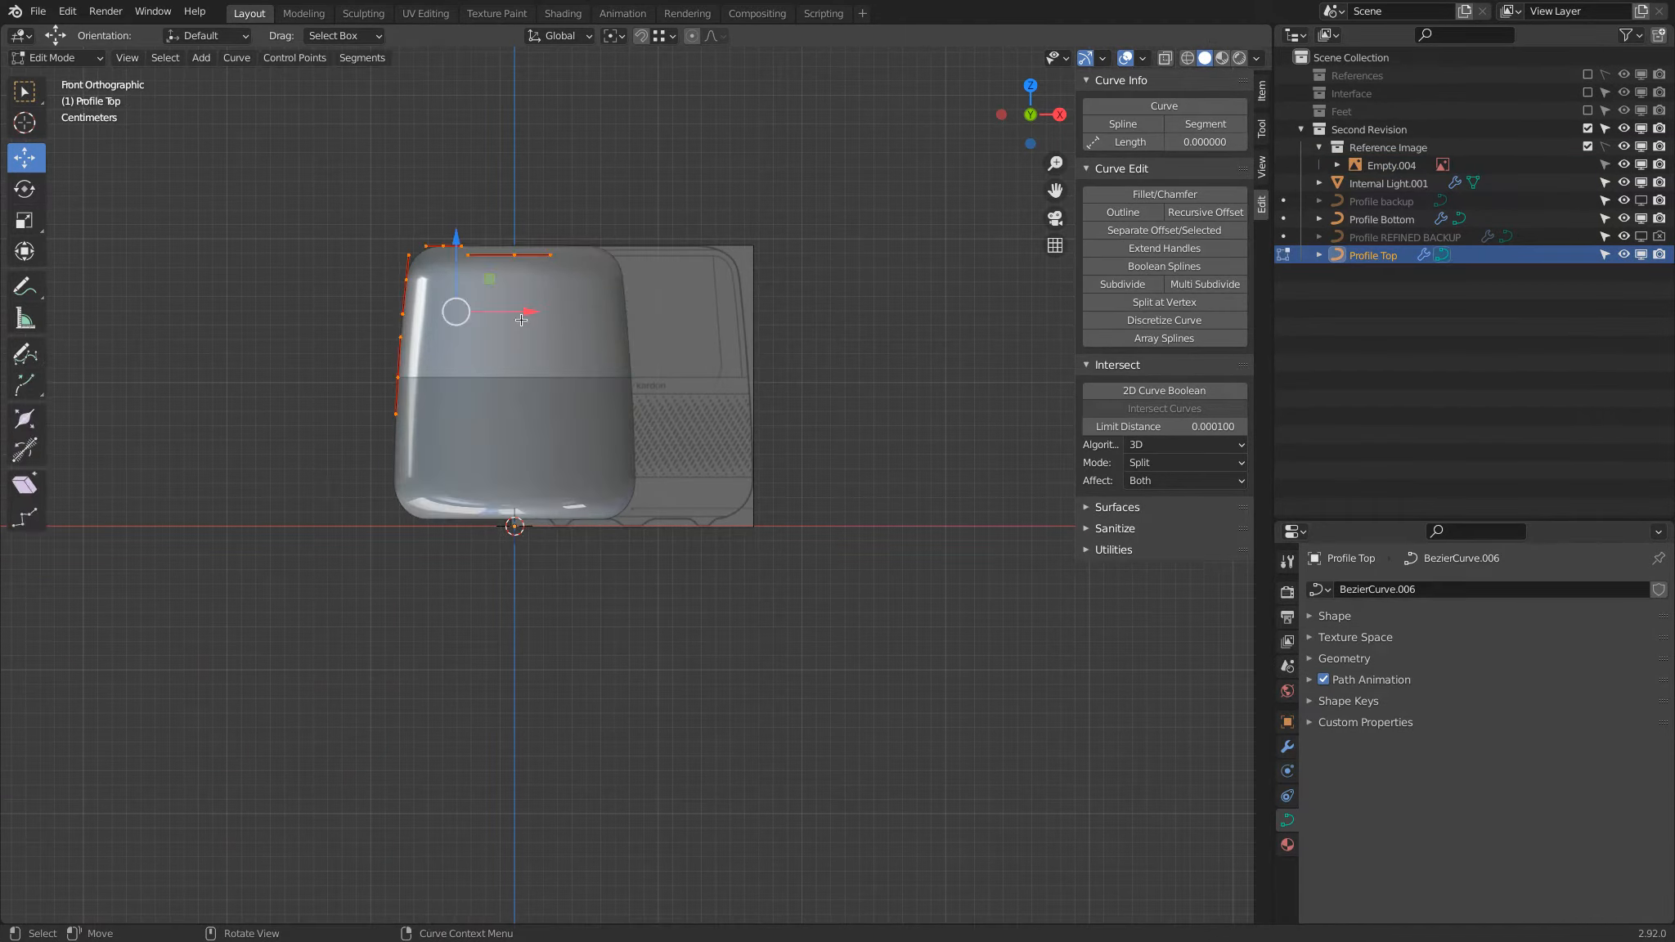
{"action": "left_click", "coordinate": [397, 377]}
{"action": "key", "text": "g"}
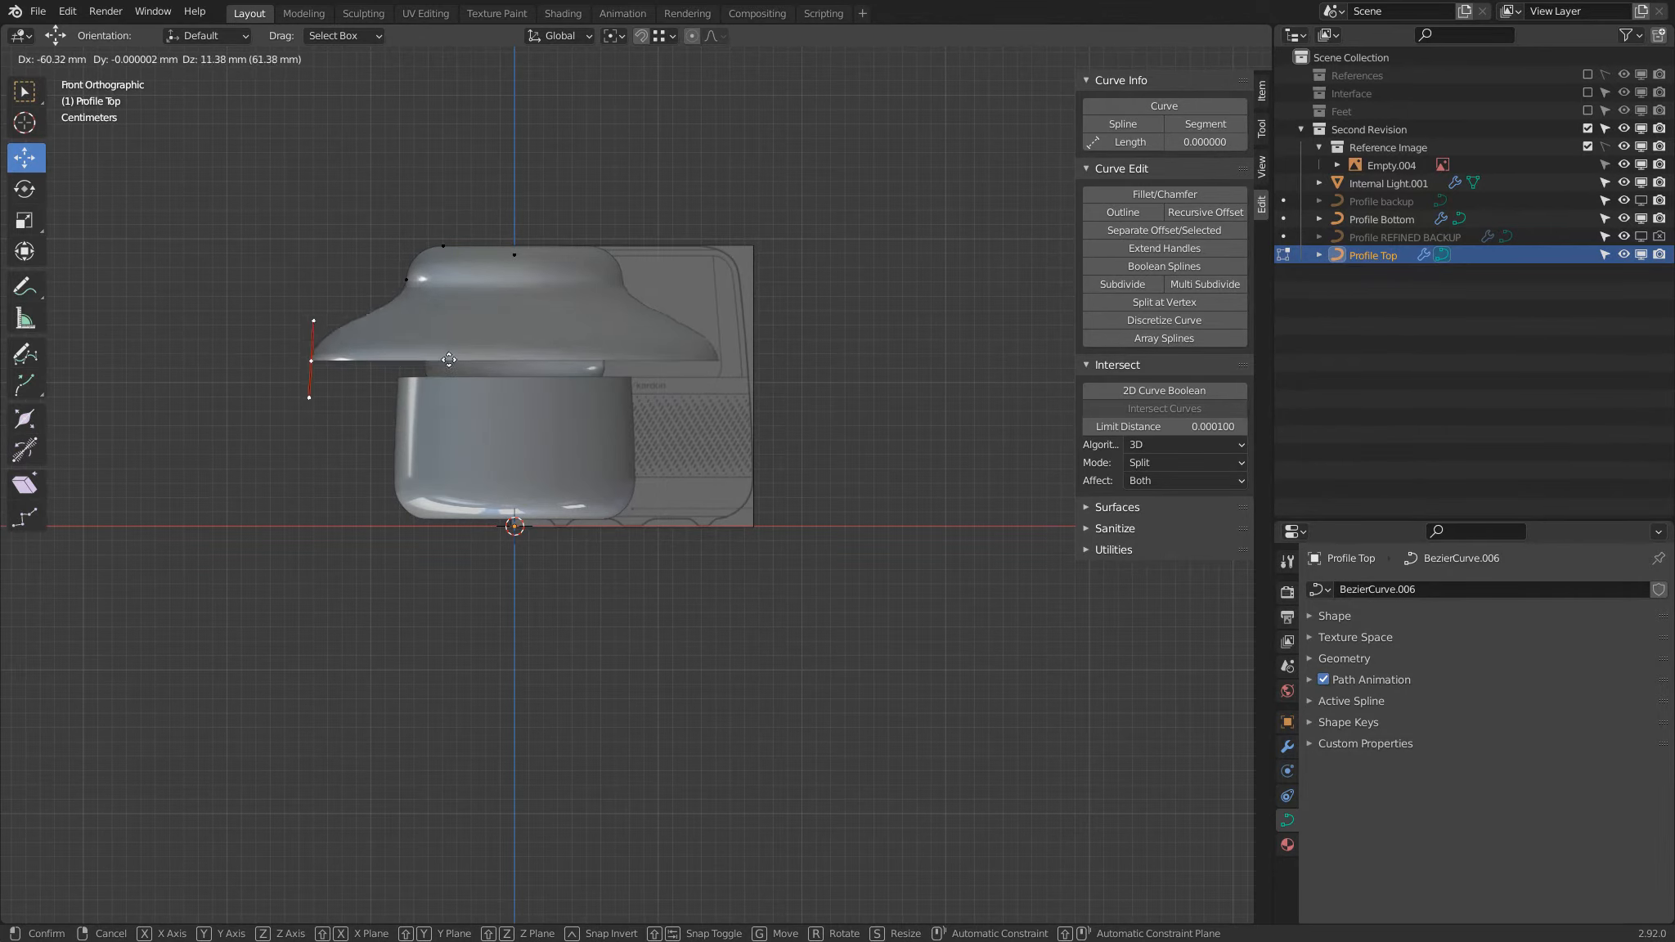
{"action": "key", "text": "Escape"}
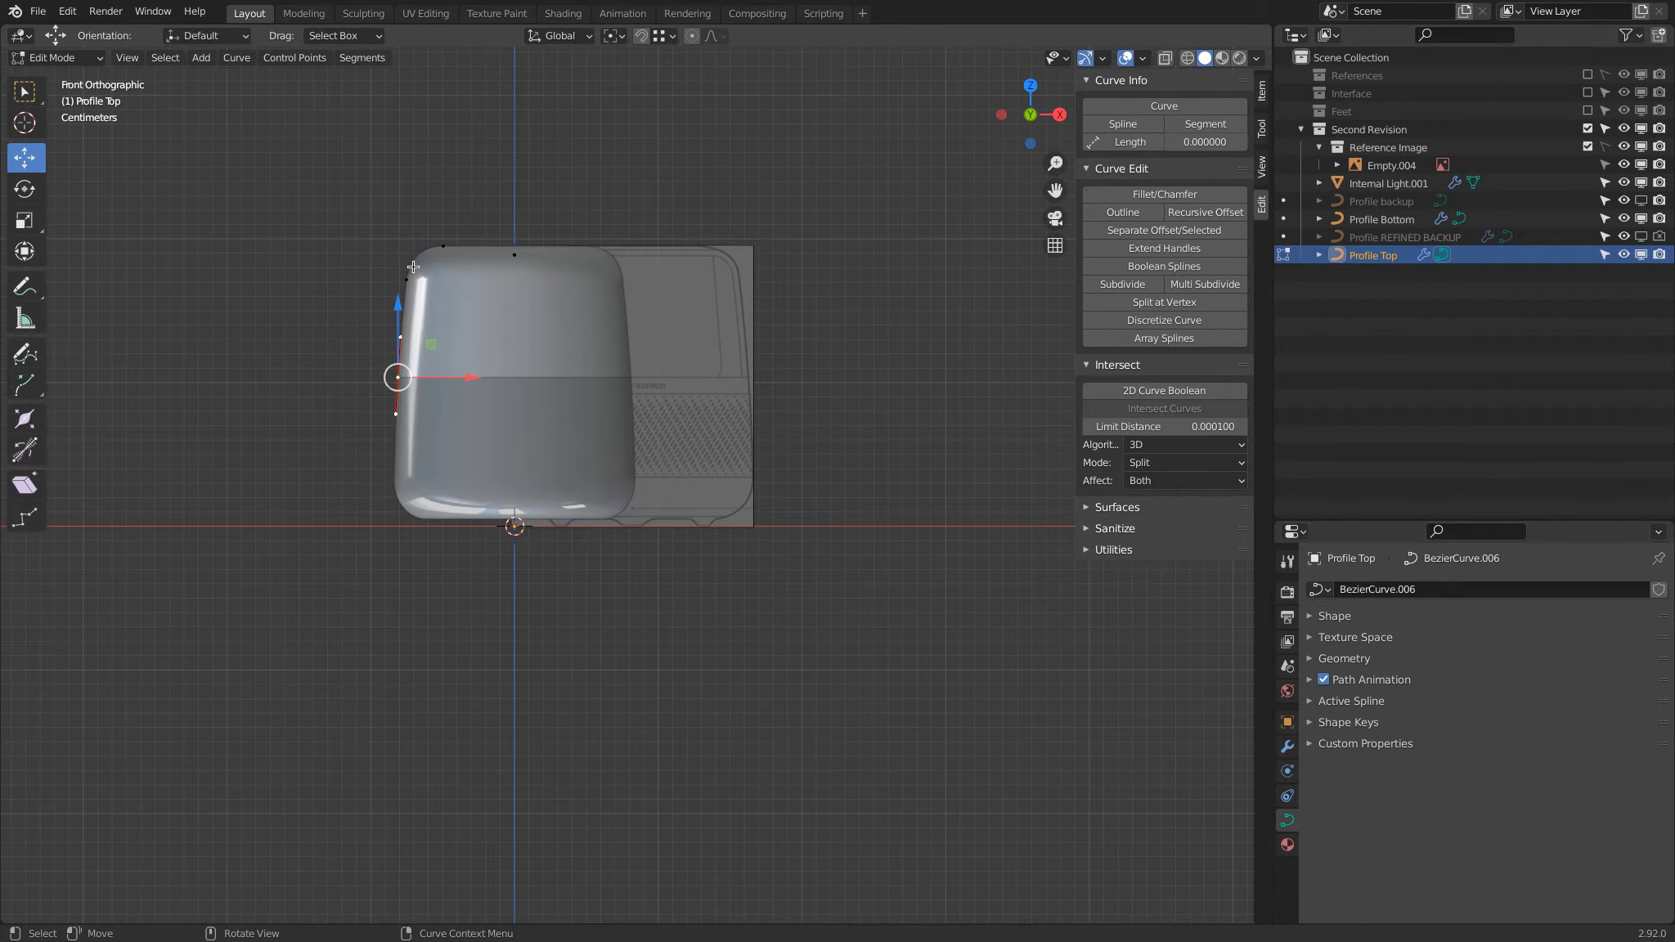
Inspect the Profile Top curve and the revolved surfaces in wireframe, and return to Object Mode with solid shading.
{"action": "scroll", "coordinate": [359, 295], "scroll_direction": "up", "scroll_amount": 5}
{"action": "key", "text": "z"}
{"action": "left_click", "coordinate": [331, 318]}
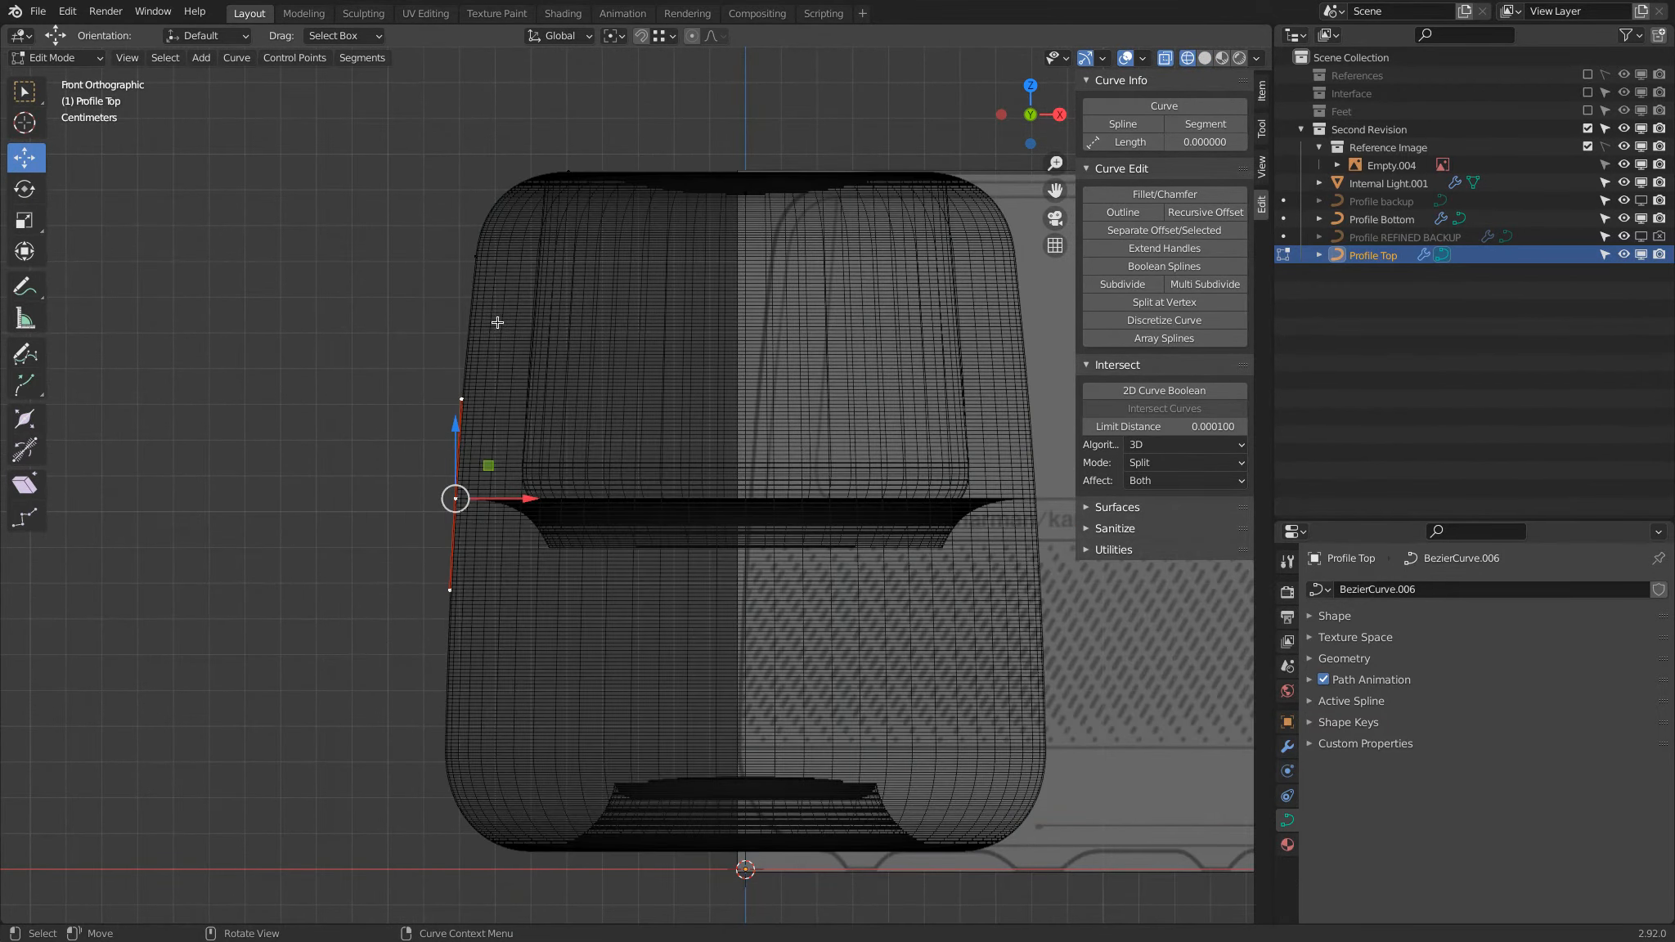
{"action": "scroll", "coordinate": [408, 341], "scroll_direction": "down", "scroll_amount": 5}
{"action": "key", "text": "Tab"}
{"action": "key", "text": "z"}
{"action": "left_click", "coordinate": [657, 335]}
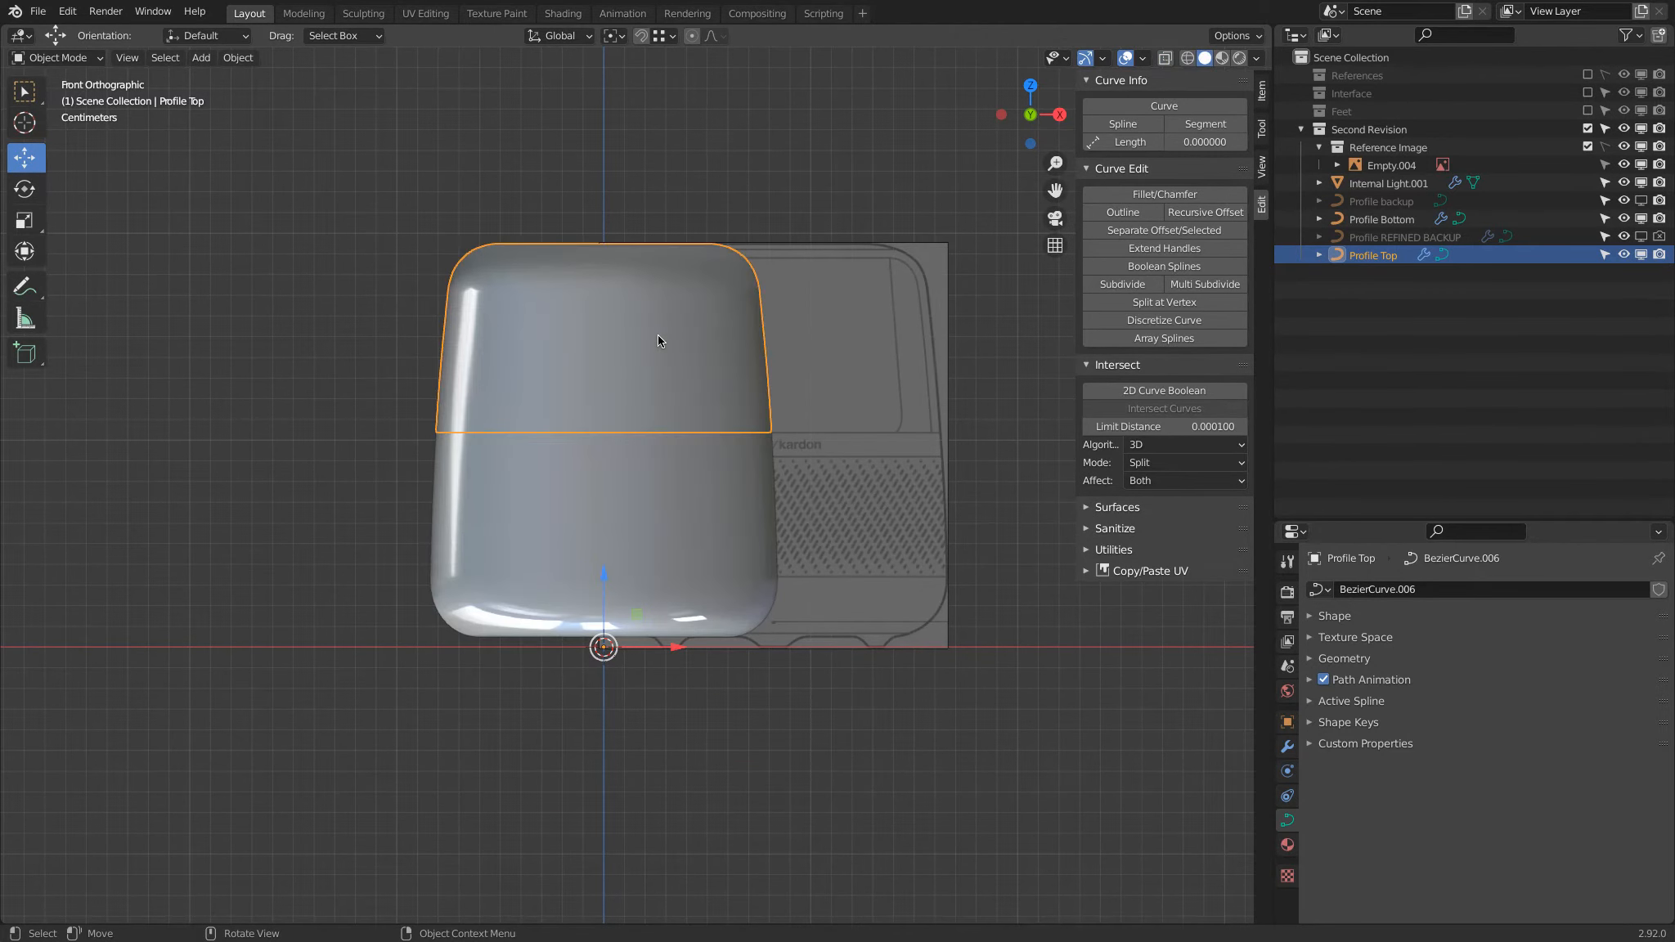
{"action": "middle_click_drag", "start_coordinate": [531, 331], "coordinate": [475, 334], "text": "shift"}
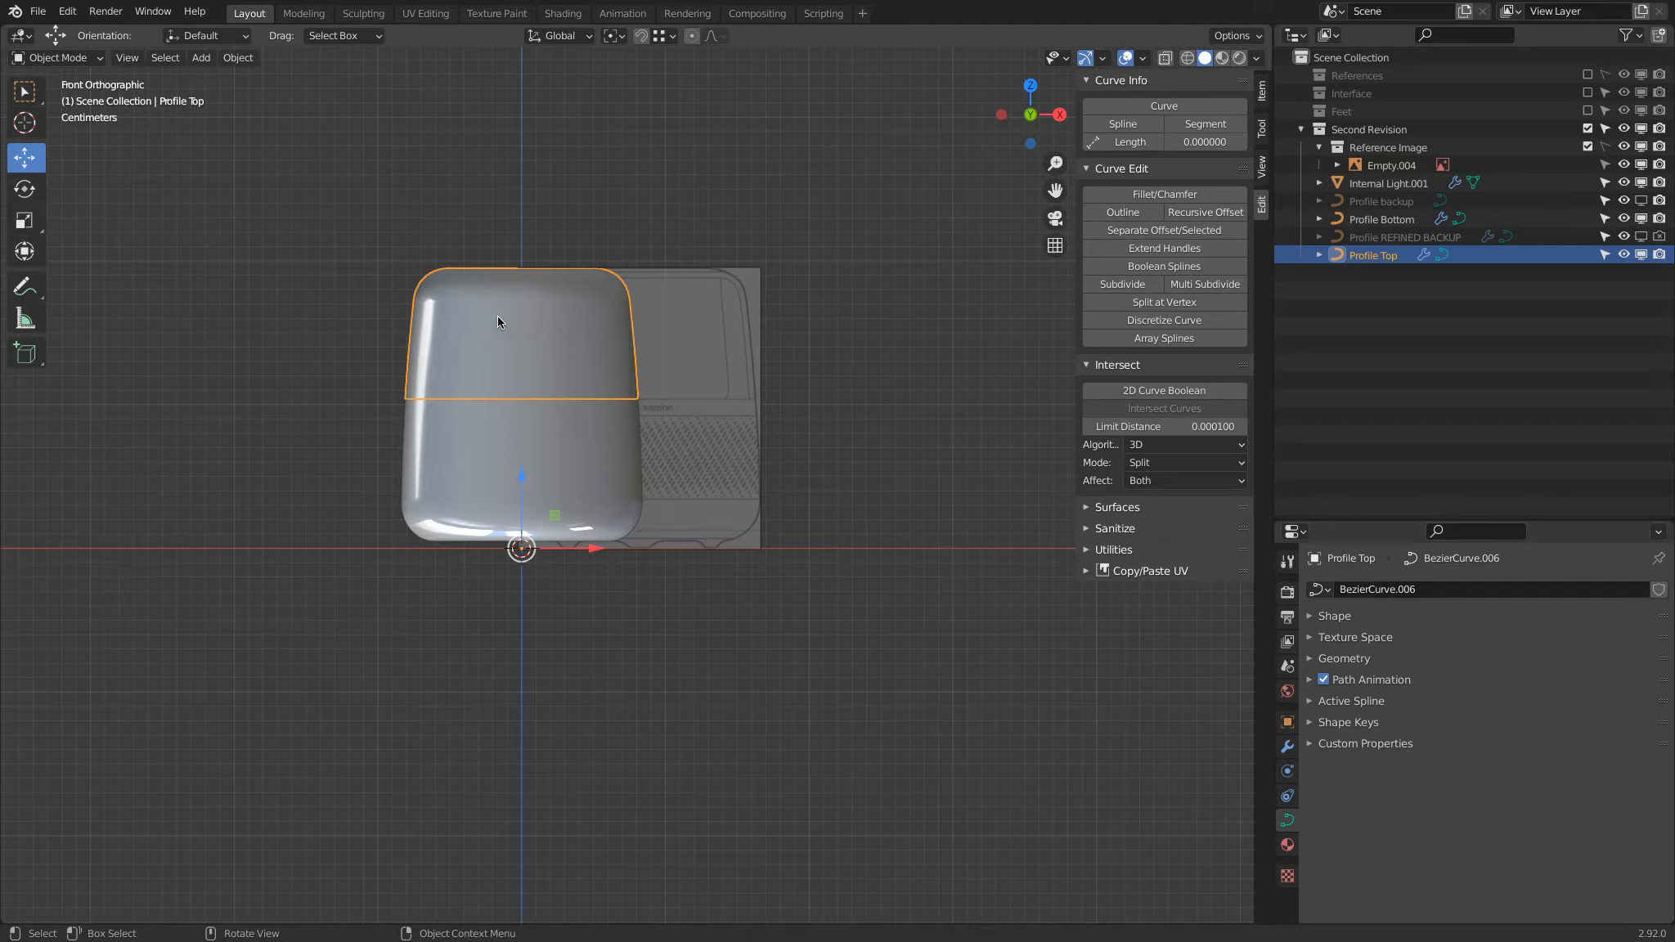
Duplicate the Profile Bottom curve in place and create a new collection in the scene.
{"action": "left_click", "coordinate": [421, 478]}
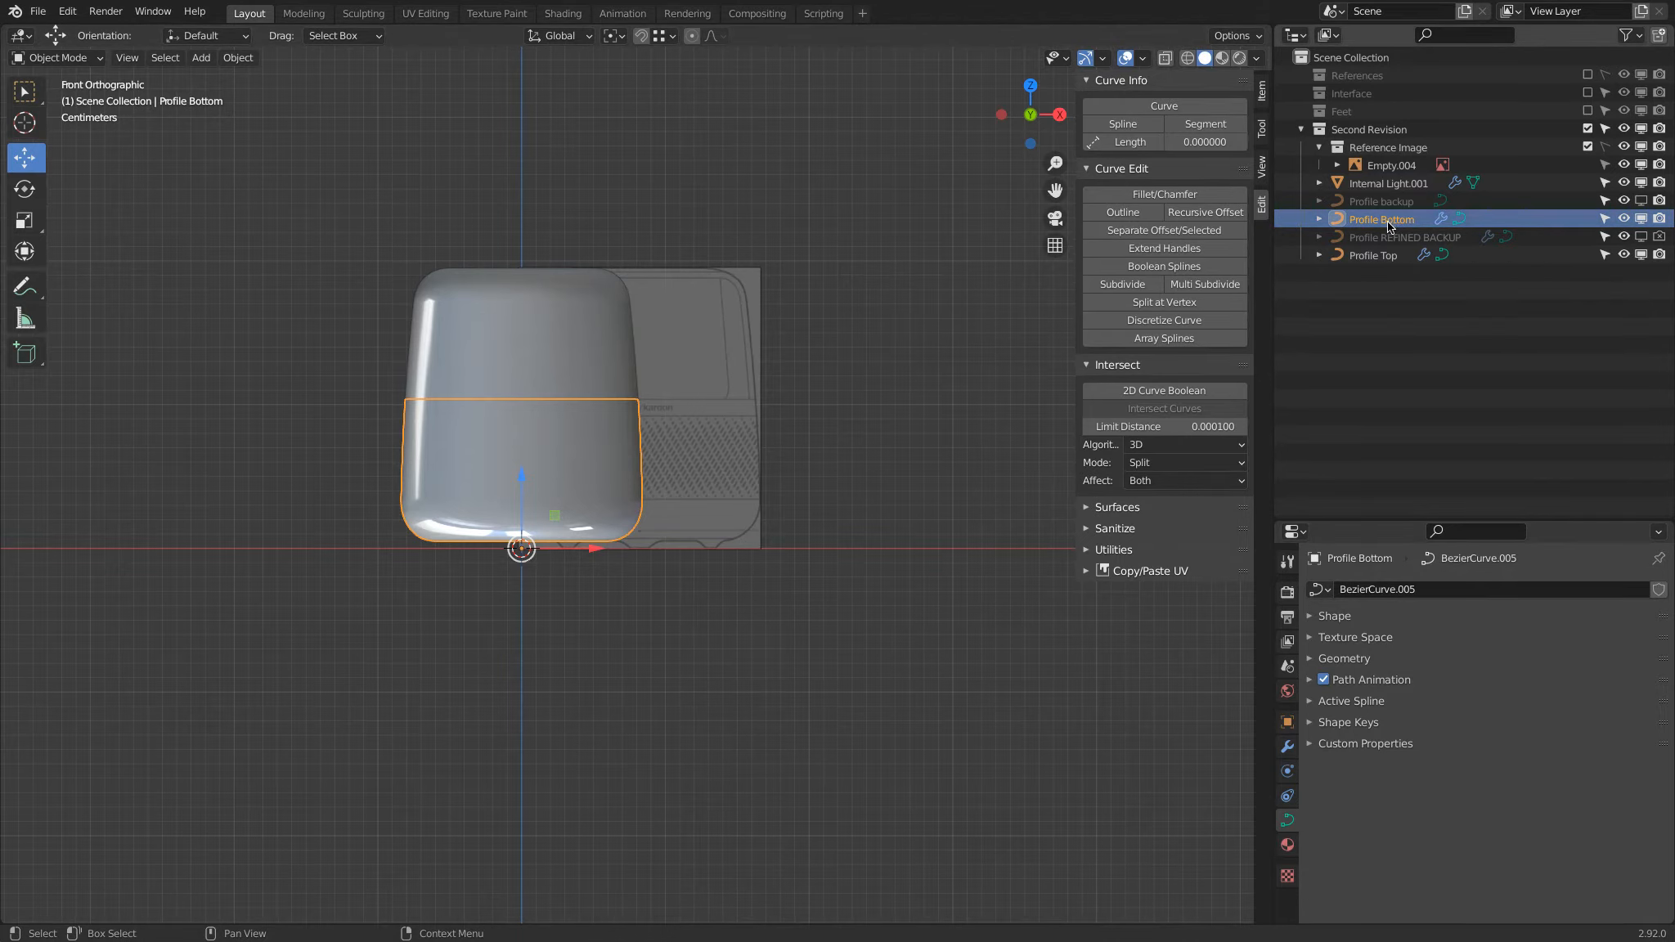
{"action": "key", "text": "shift+d"}
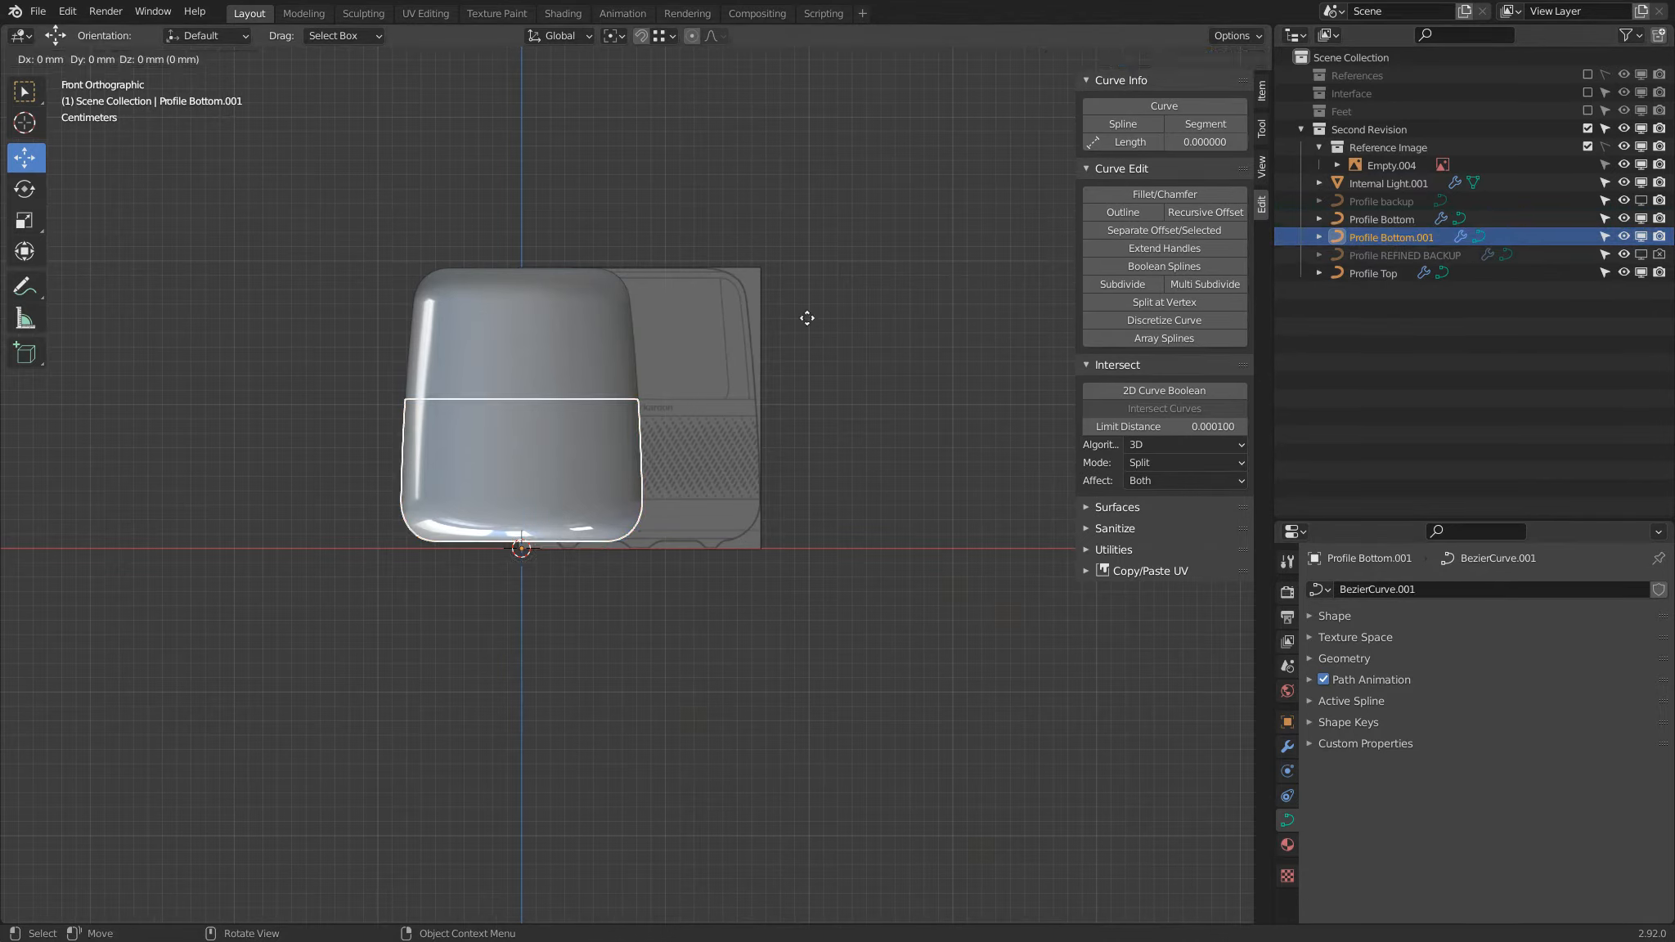
{"action": "right_click", "coordinate": [807, 317]}
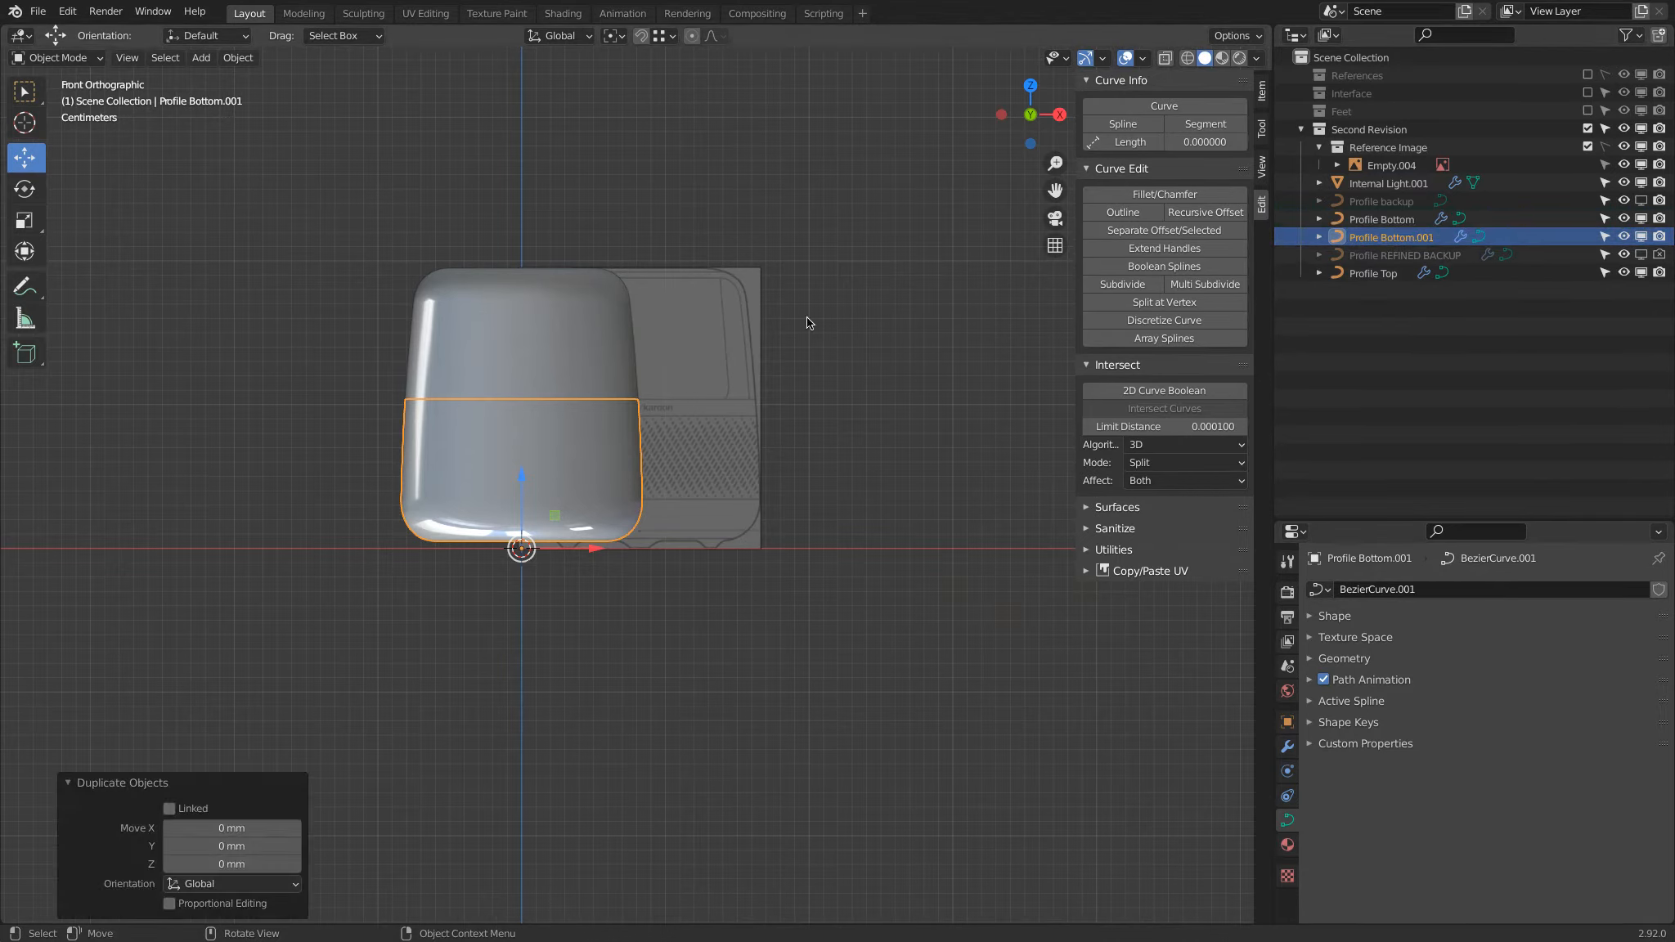
{"action": "right_click", "coordinate": [1315, 384]}
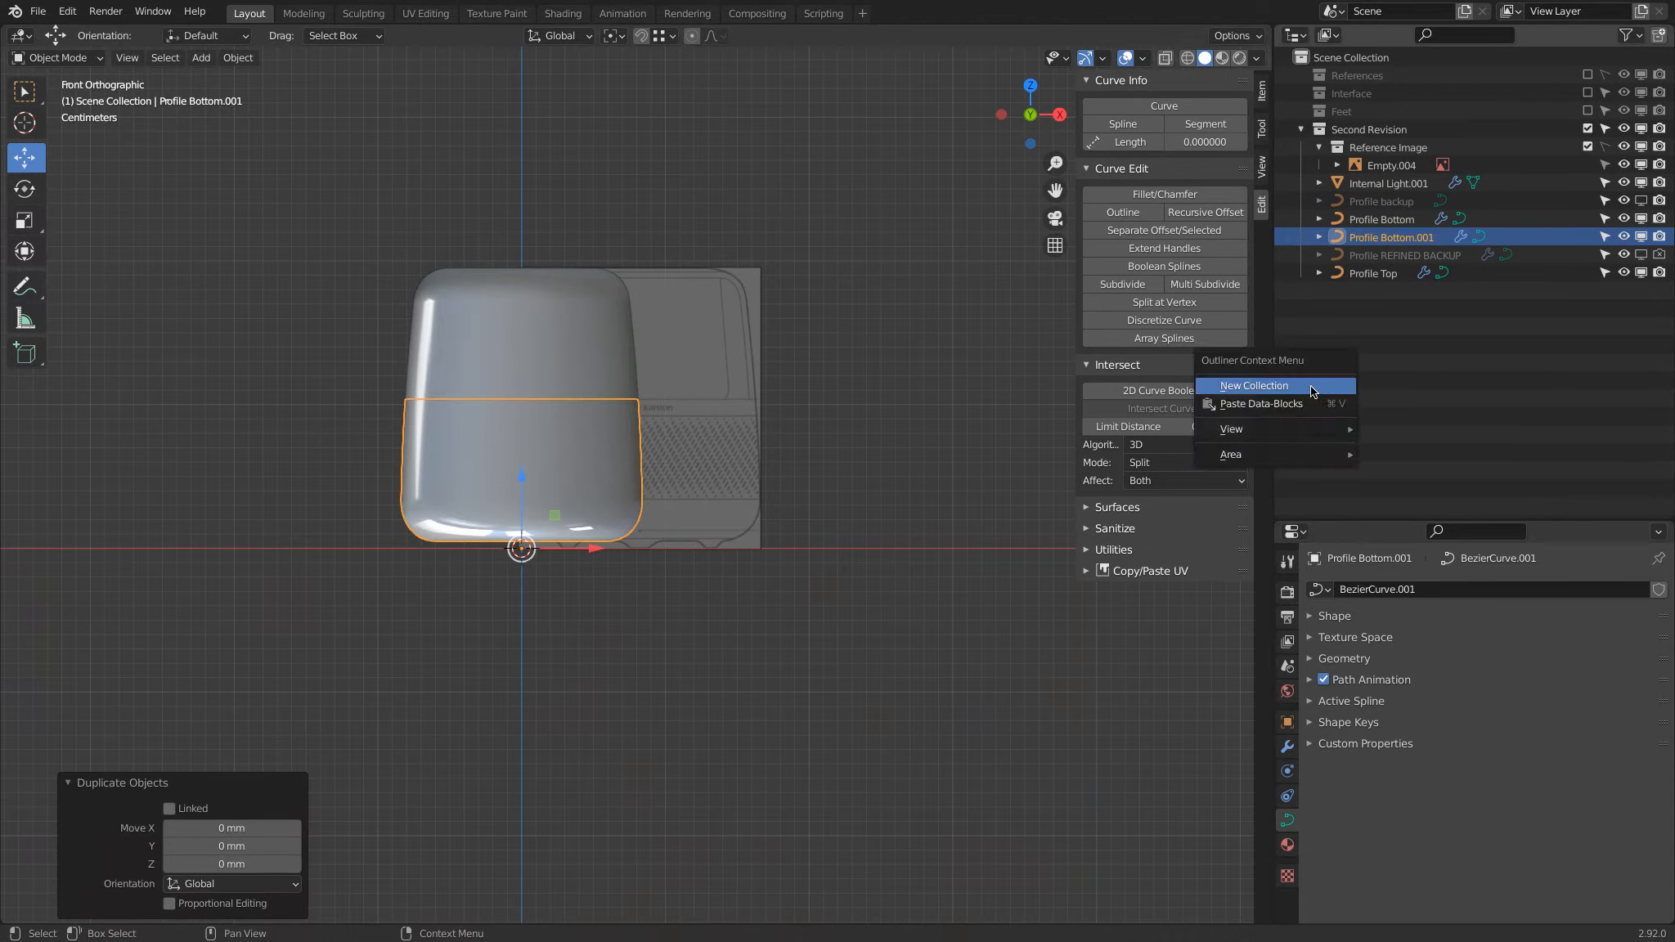
{"action": "left_click", "coordinate": [1310, 385]}
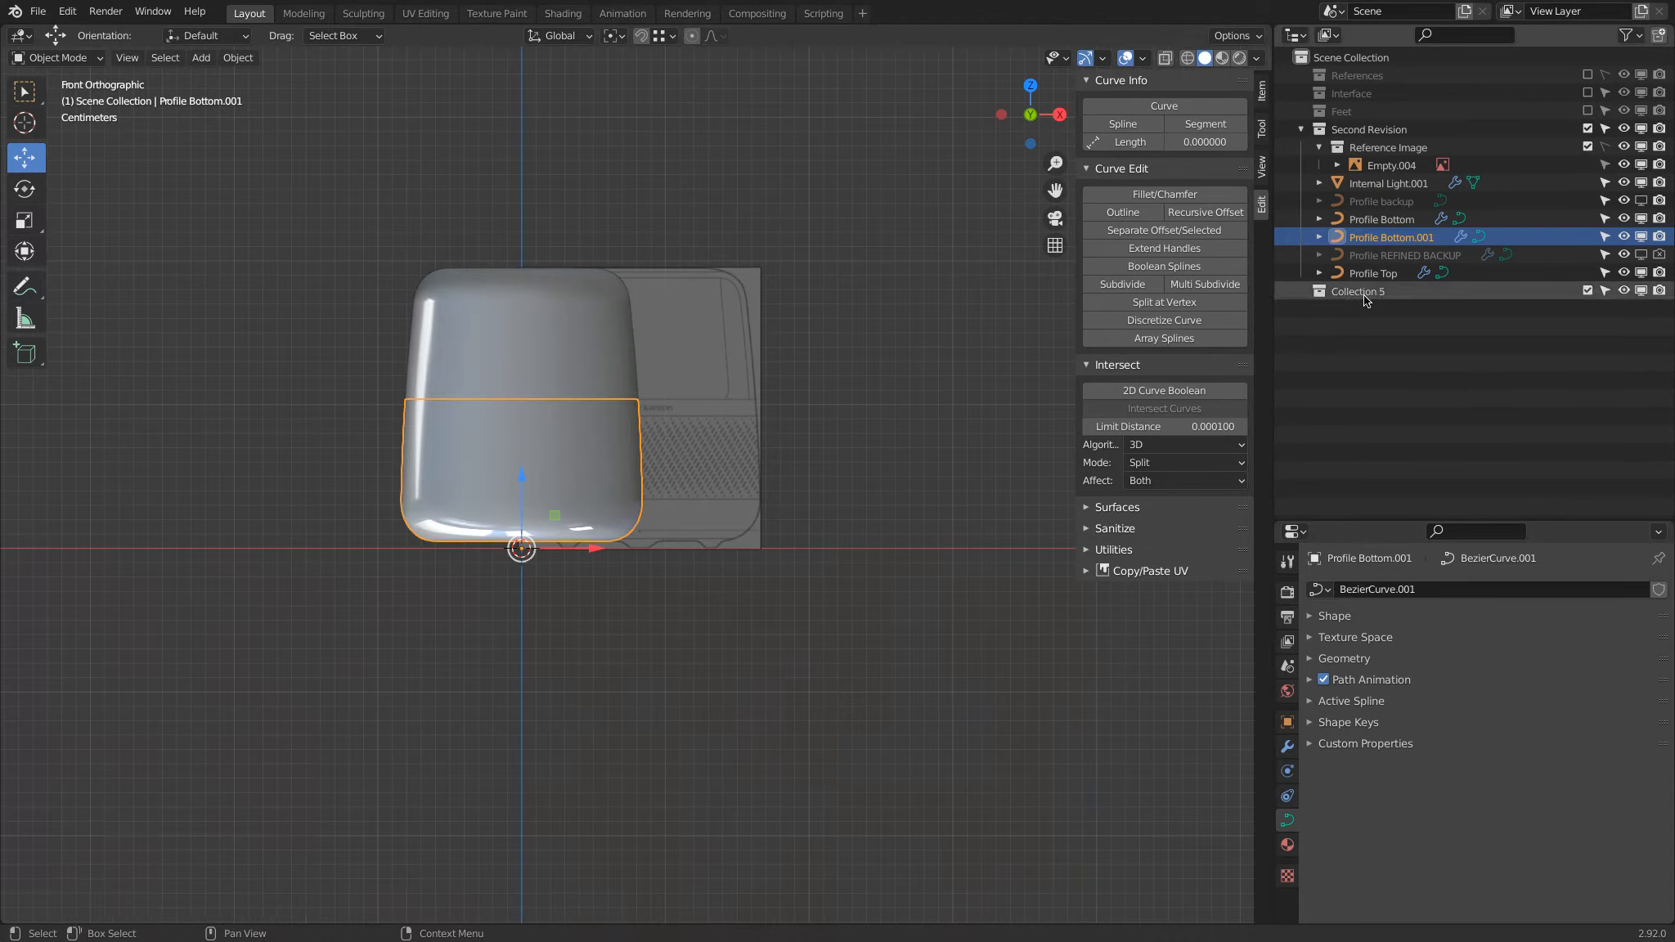
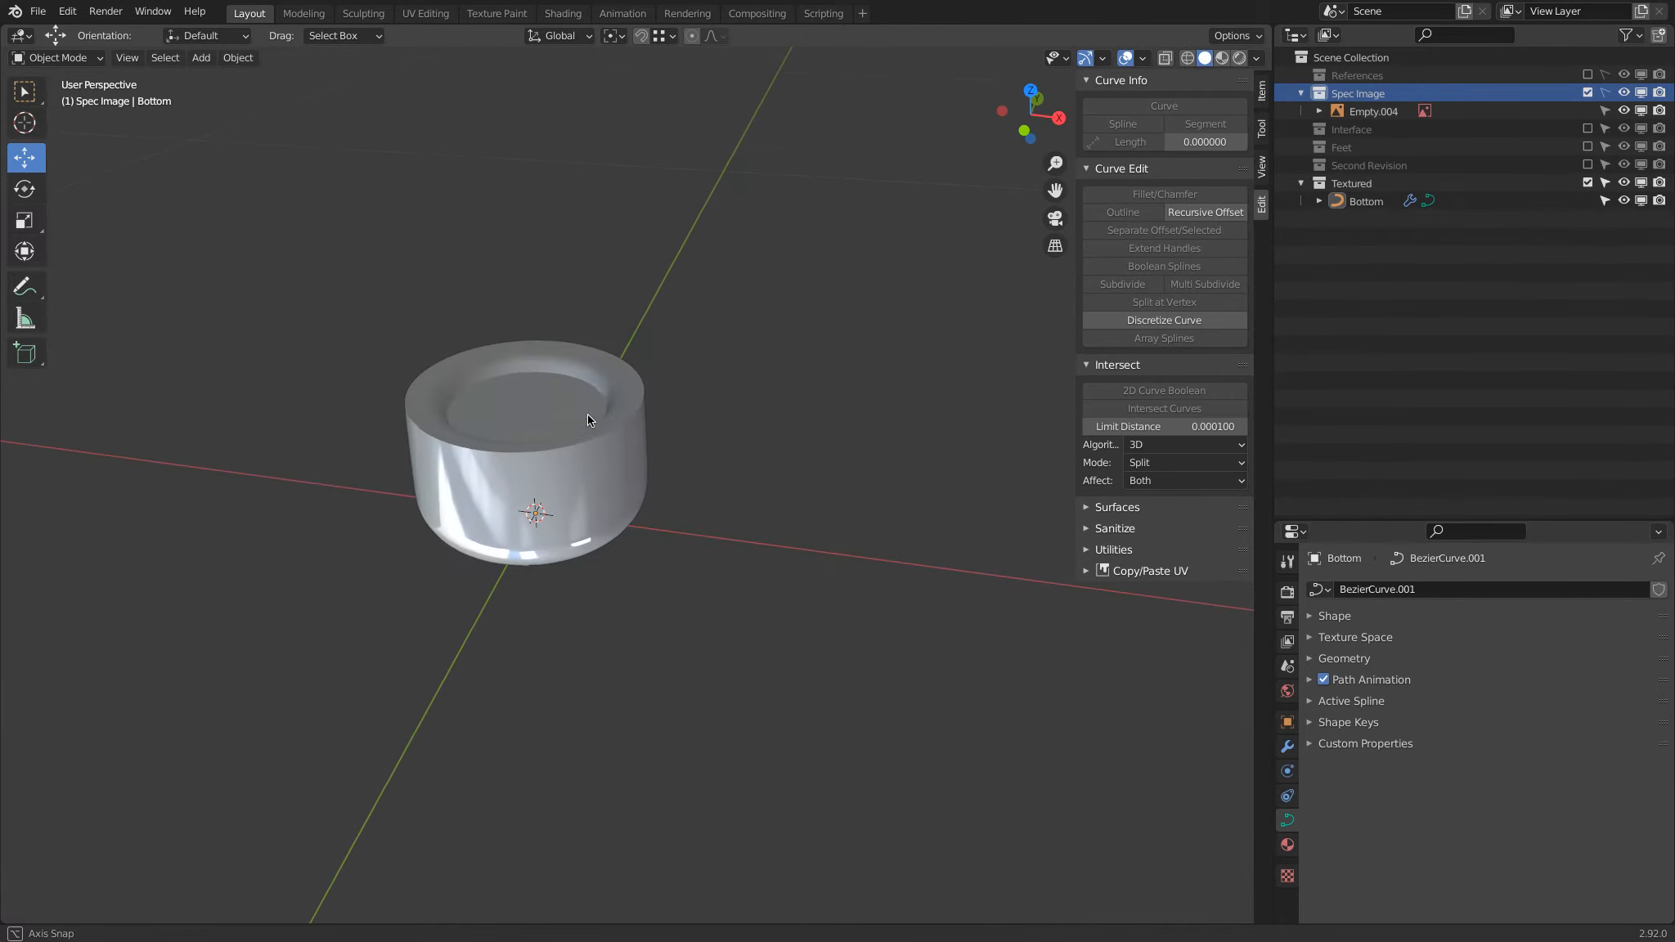
Select the Bottom object, view it from the front and expand its curve Shape settings.
{"action": "left_click", "coordinate": [597, 361]}
{"action": "key", "text": "KP_1"}
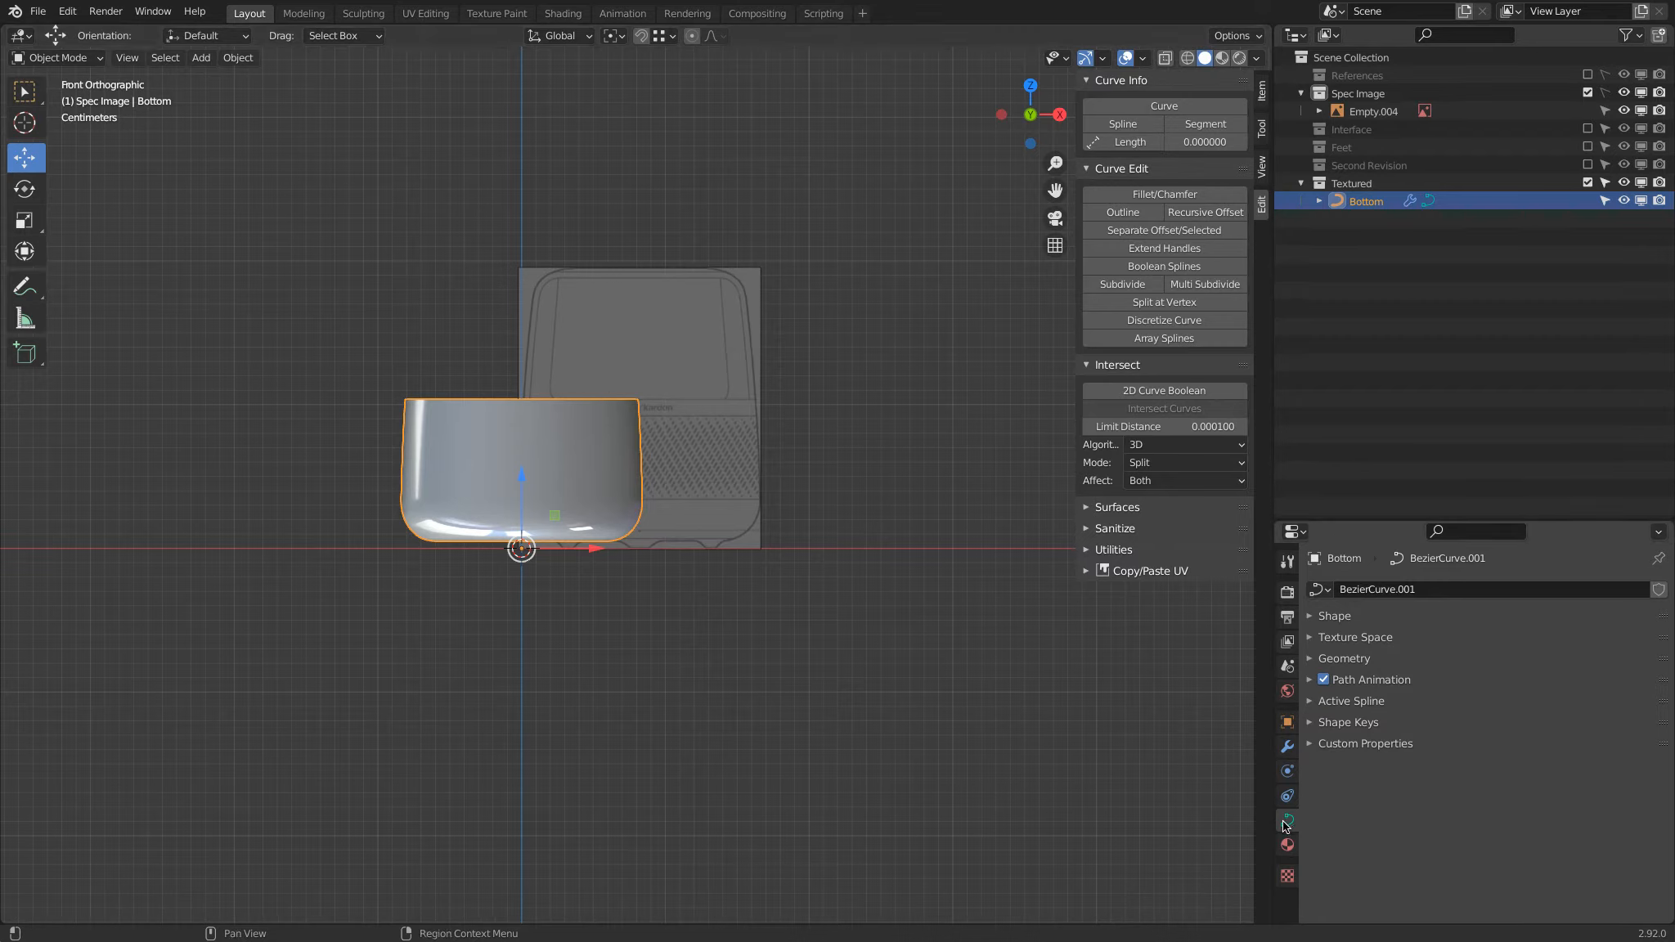
{"action": "left_click", "coordinate": [1309, 615]}
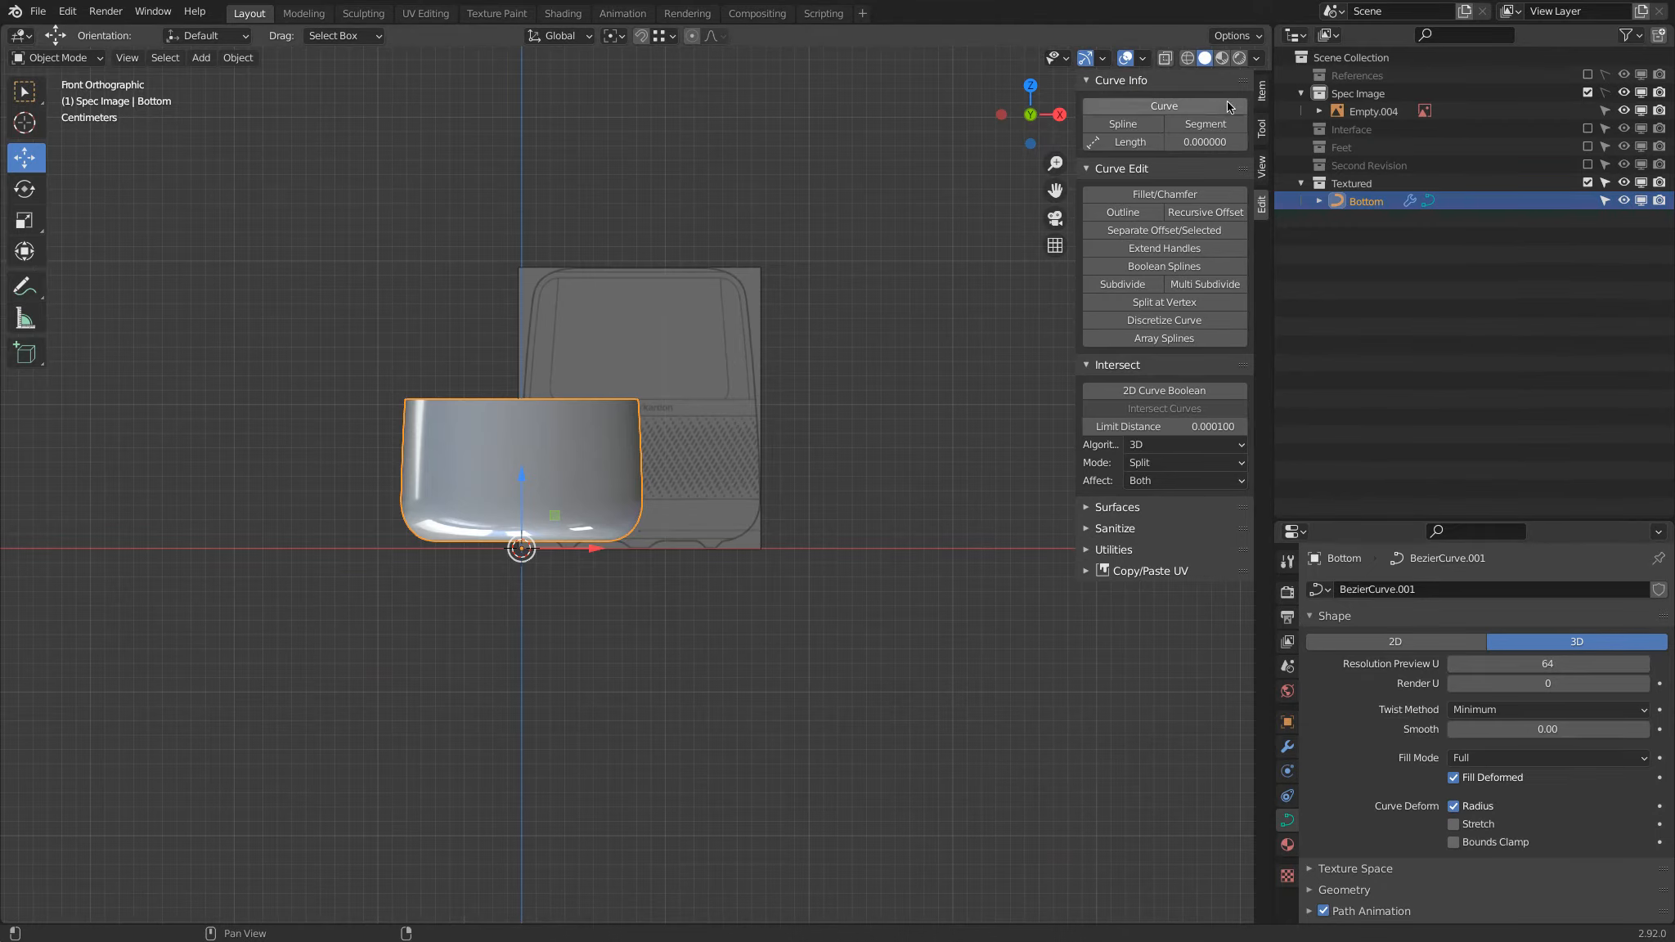
Show the Bottom object in wireframe and try lowering its curve's Resolution Preview U to 9 and then to 2.
{"action": "key", "text": "shift+z"}
{"action": "scroll", "coordinate": [535, 448], "scroll_direction": "up", "scroll_amount": 5}
{"action": "scroll", "coordinate": [356, 434], "scroll_direction": "up", "scroll_amount": 2}
{"action": "middle_click_drag", "start_coordinate": [356, 435], "coordinate": [671, 322], "text": "shift"}
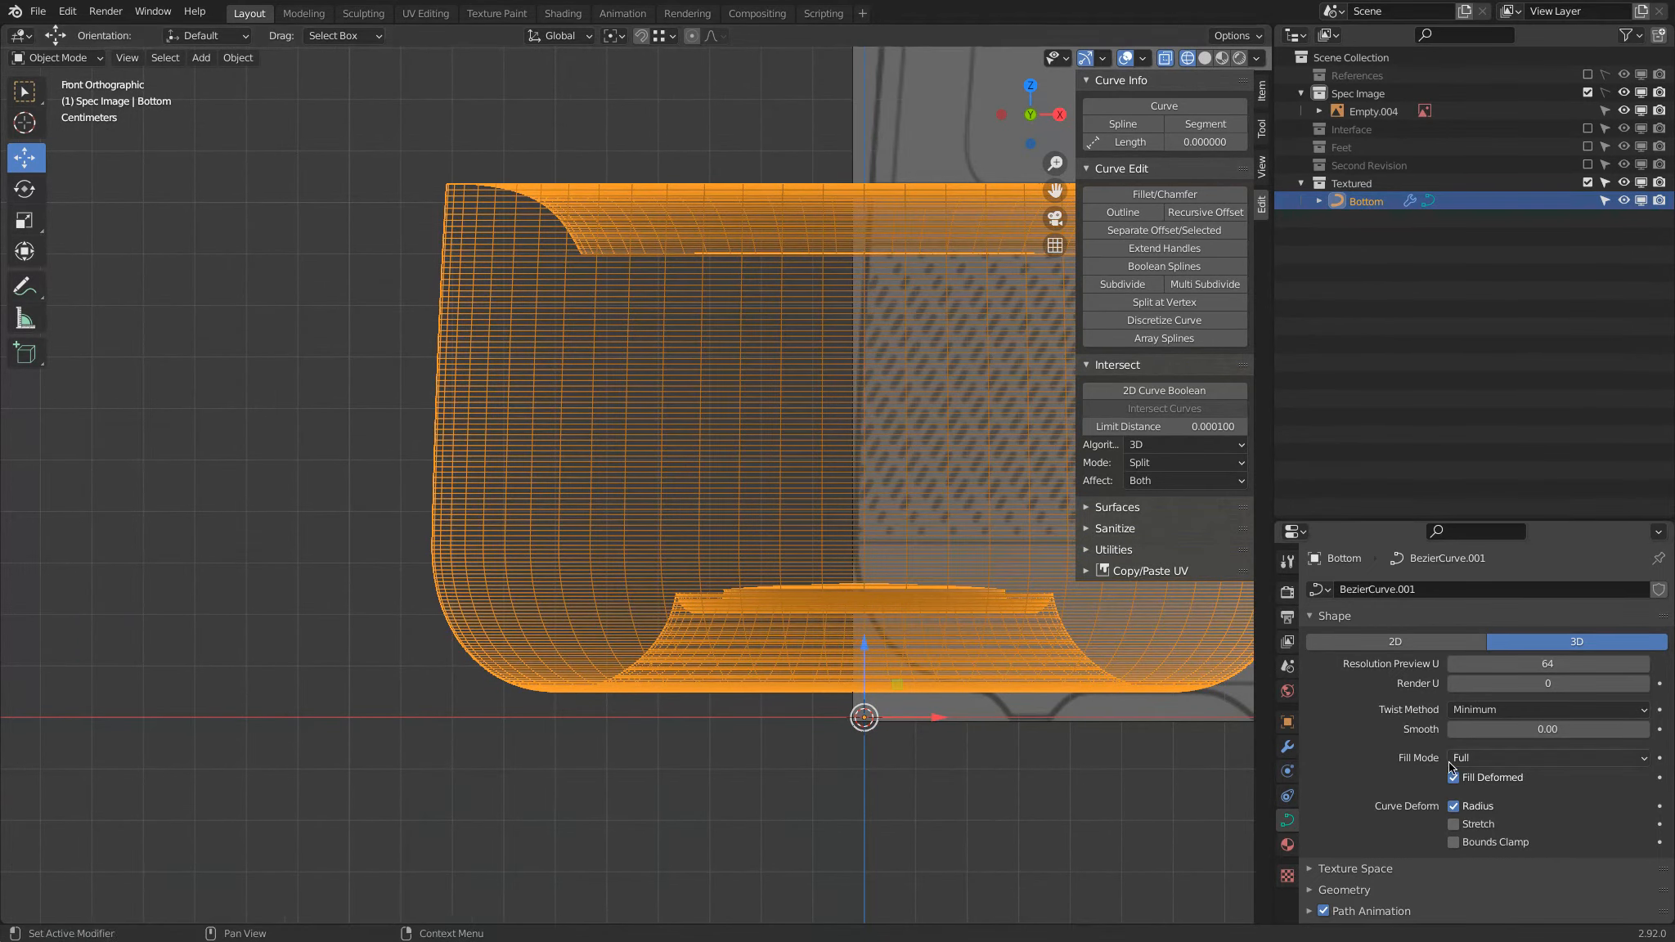
{"action": "left_click_drag", "start_coordinate": [1538, 669], "coordinate": [1433, 674]}
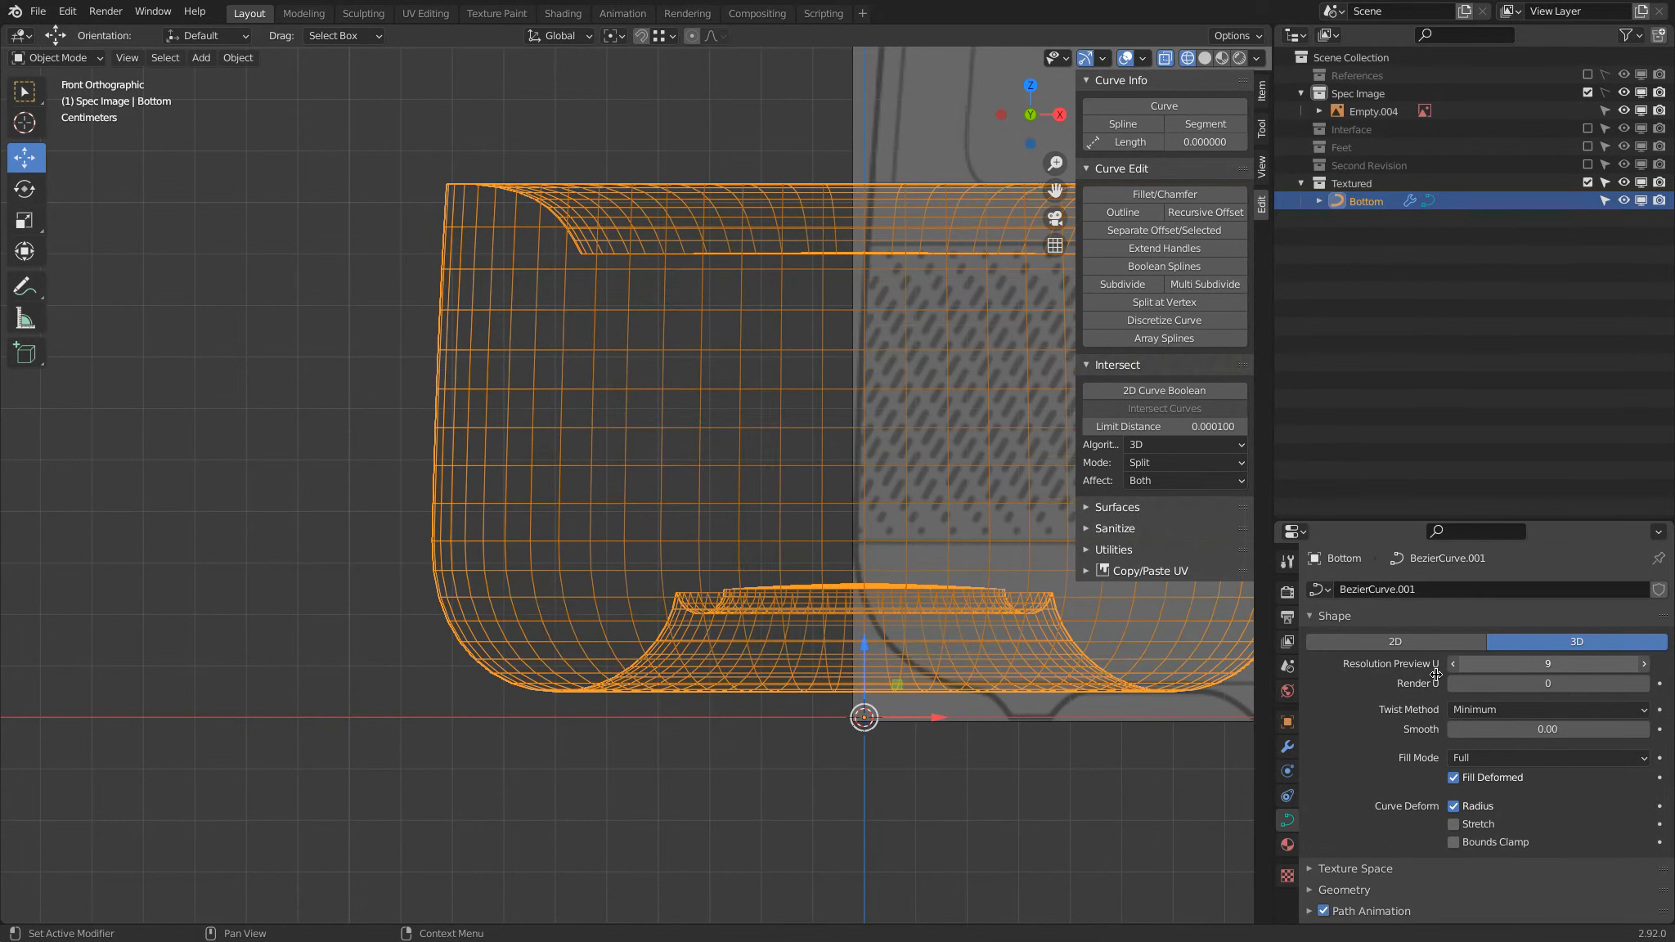
{"action": "left_click_drag", "start_coordinate": [1435, 674], "coordinate": [1424, 676]}
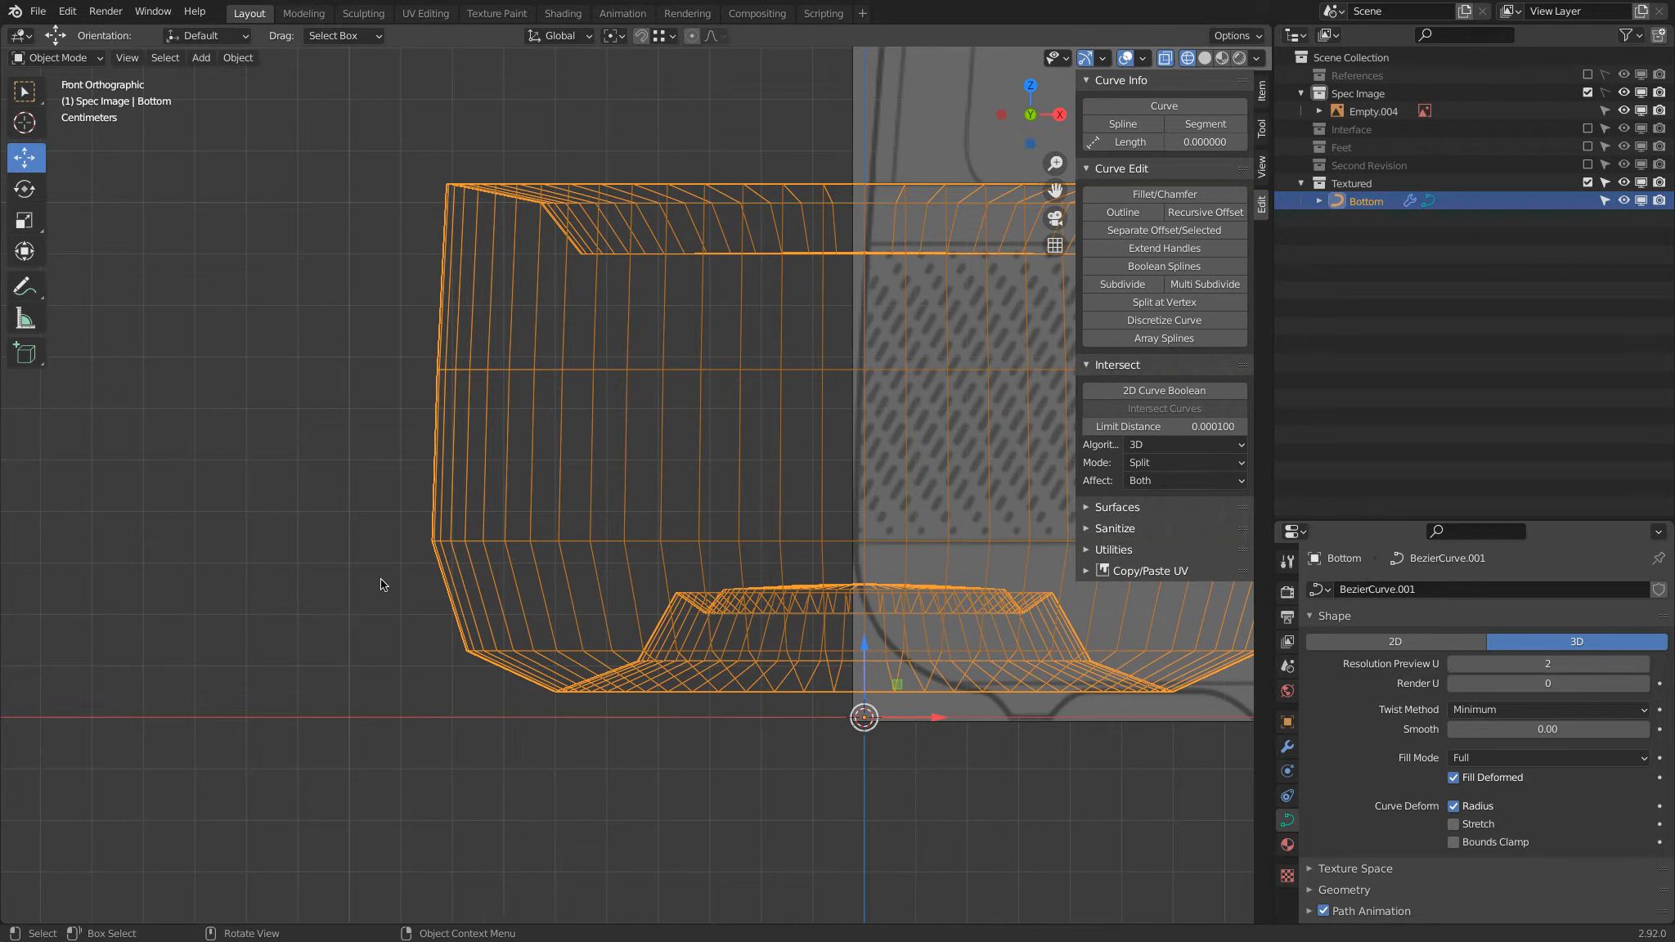
Set the Bottom curve's Resolution Preview U to 12 after trying 64.
{"action": "left_click_drag", "start_coordinate": [1497, 664], "coordinate": [1671, 652]}
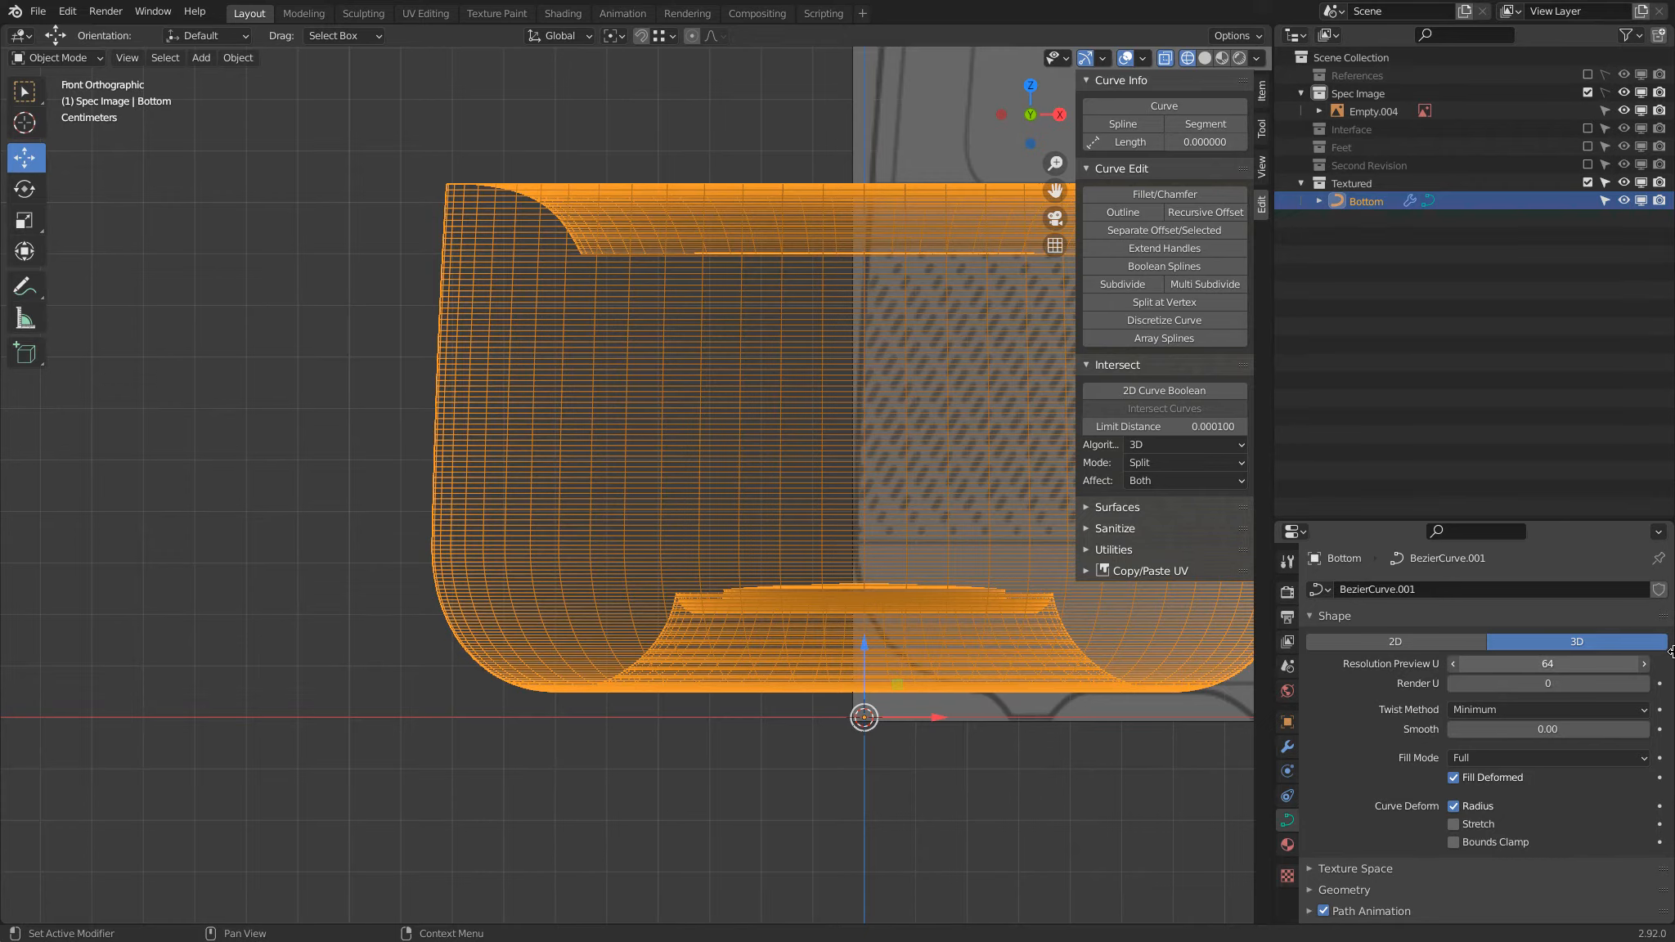
{"action": "left_click_drag", "start_coordinate": [1671, 652], "coordinate": [1586, 659]}
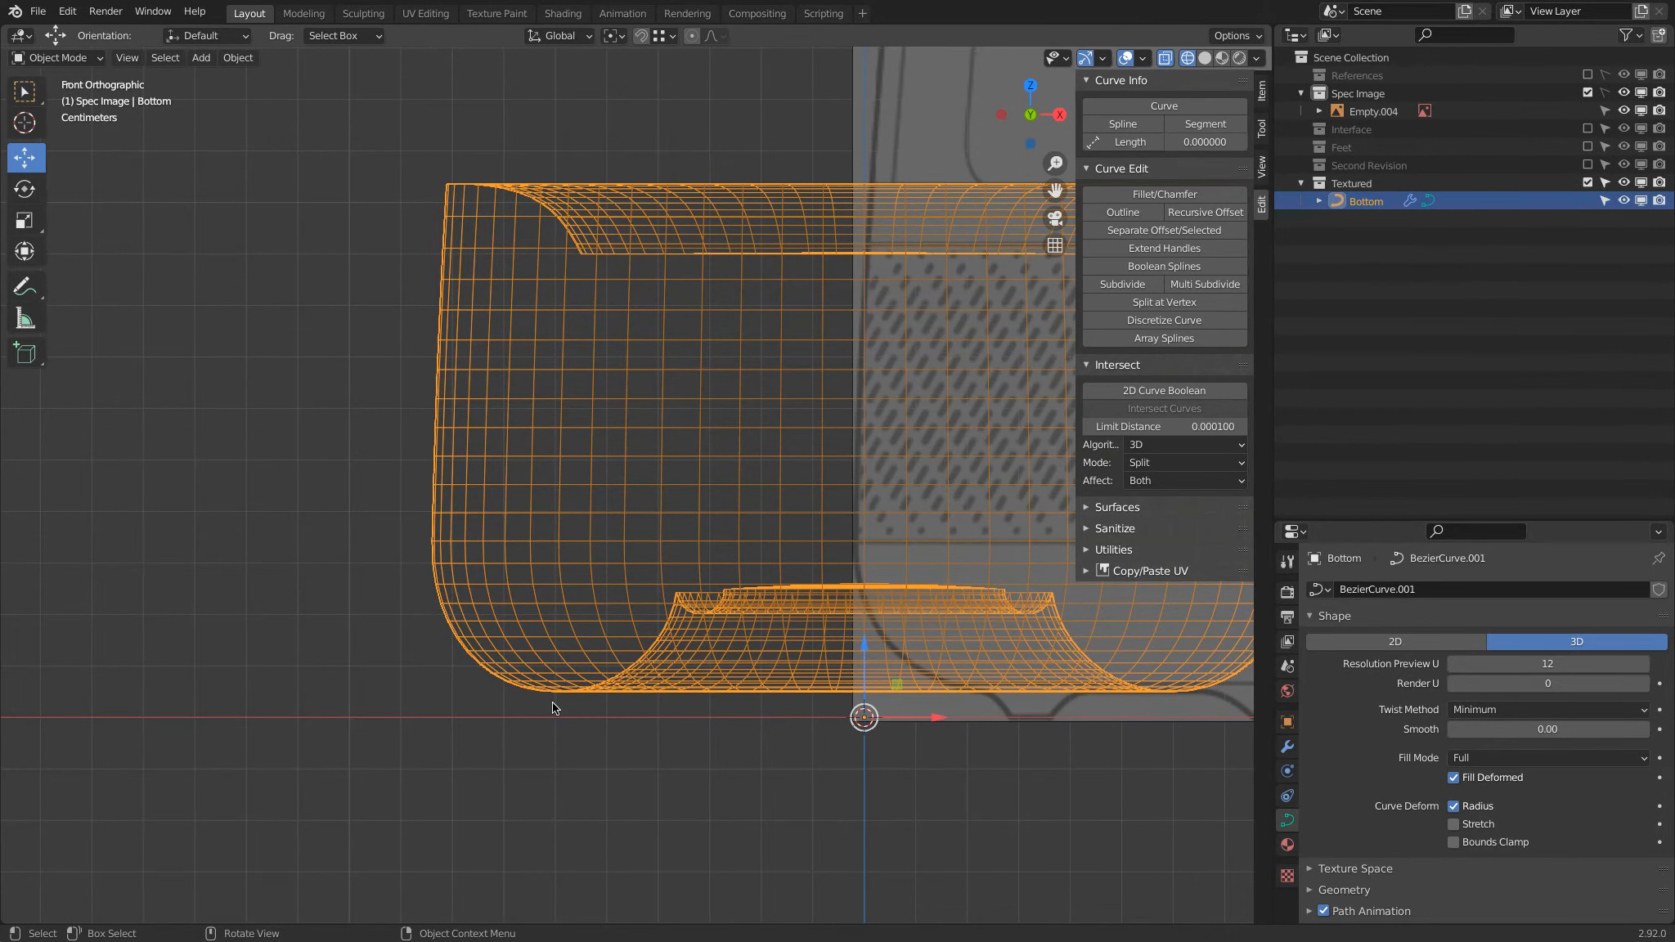
{"action": "scroll", "coordinate": [447, 698], "scroll_direction": "up", "scroll_amount": 5}
{"action": "scroll", "coordinate": [447, 698], "scroll_direction": "down", "scroll_amount": 7}
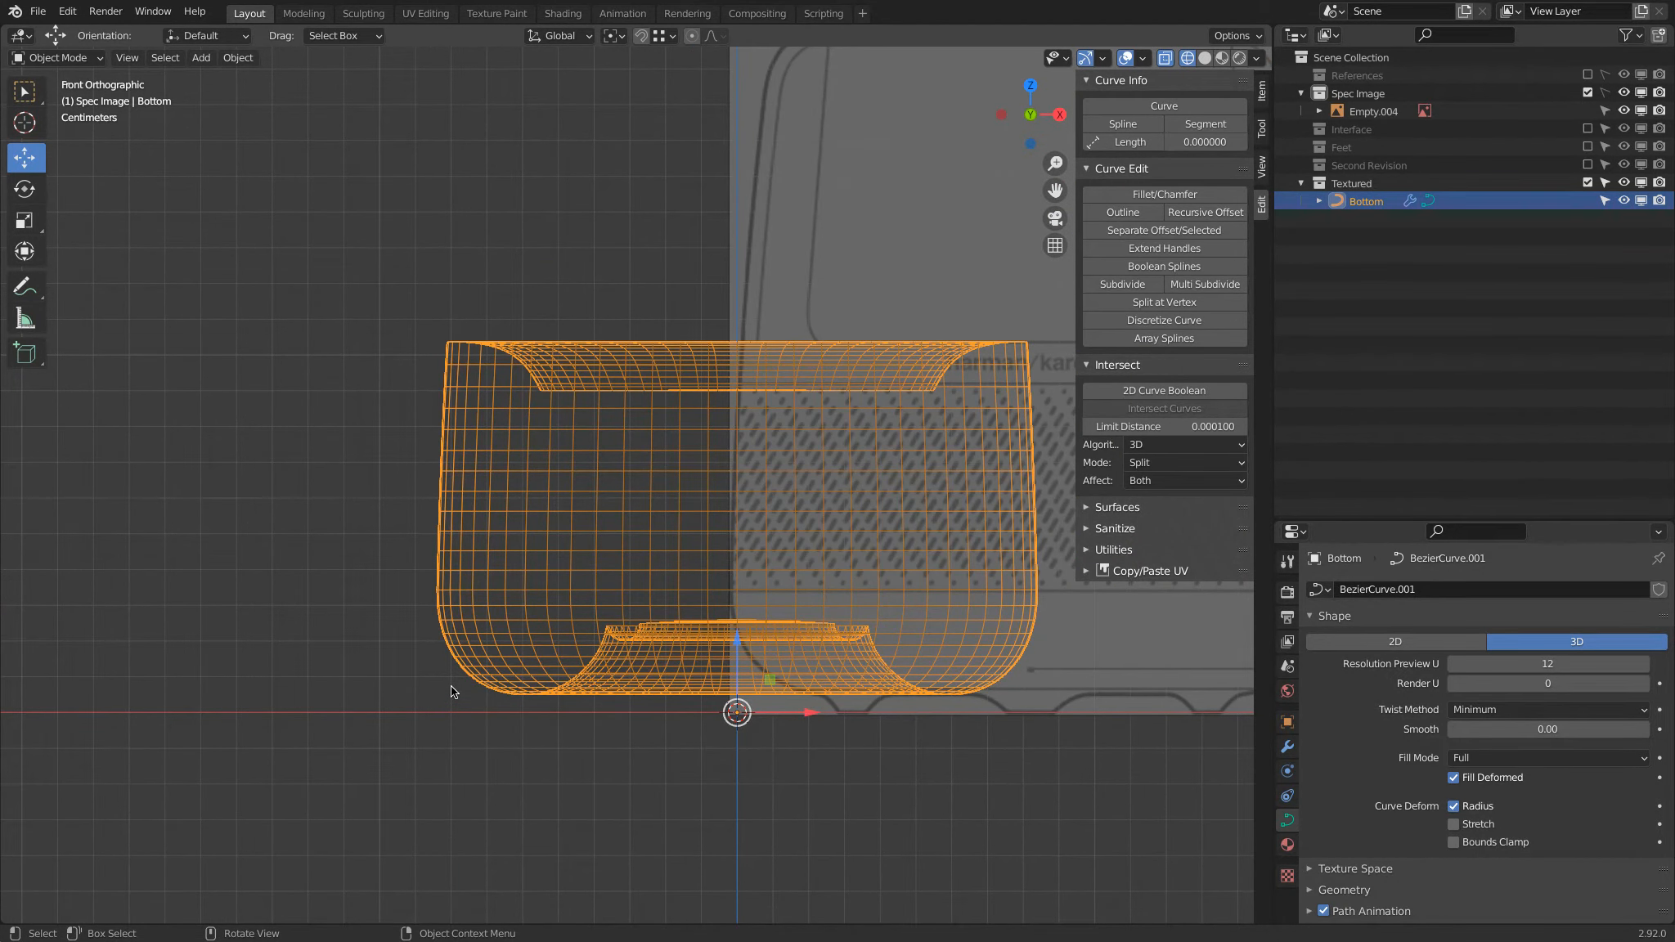
Show the Bottom object's modifiers and enlarge the properties editor so the complete Screw and EdgeSplit settings are visible.
{"action": "middle_click_drag", "start_coordinate": [740, 347], "coordinate": [810, 565]}
{"action": "key", "text": "Tab"}
{"action": "left_click", "coordinate": [1287, 746]}
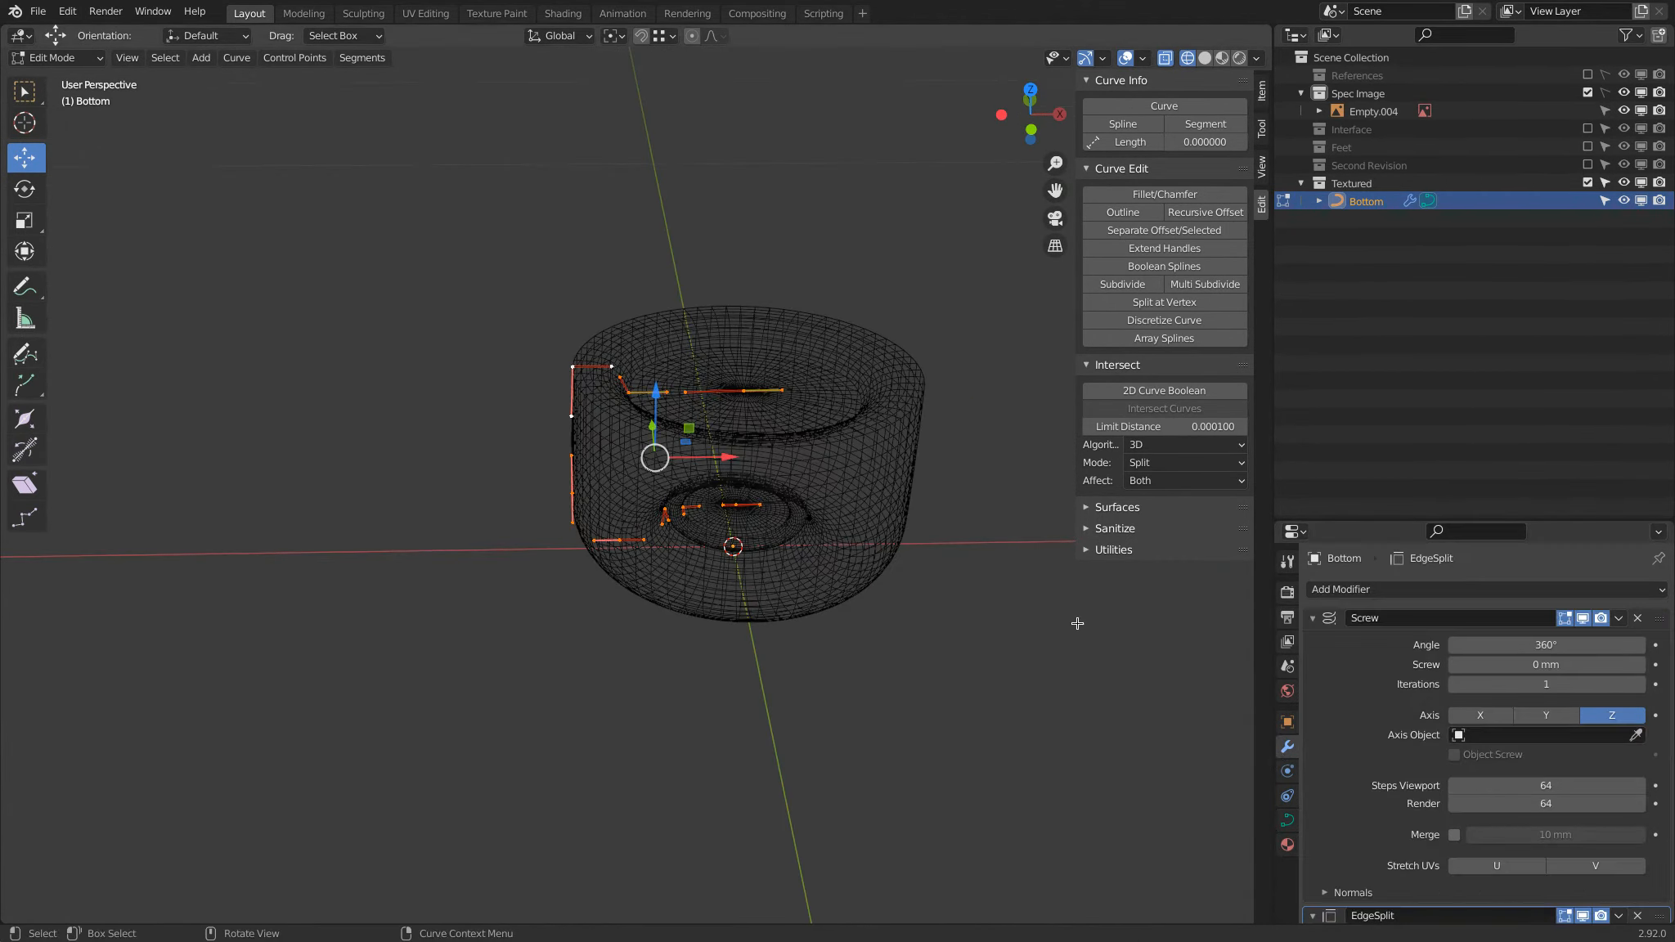
{"action": "key", "text": "Tab"}
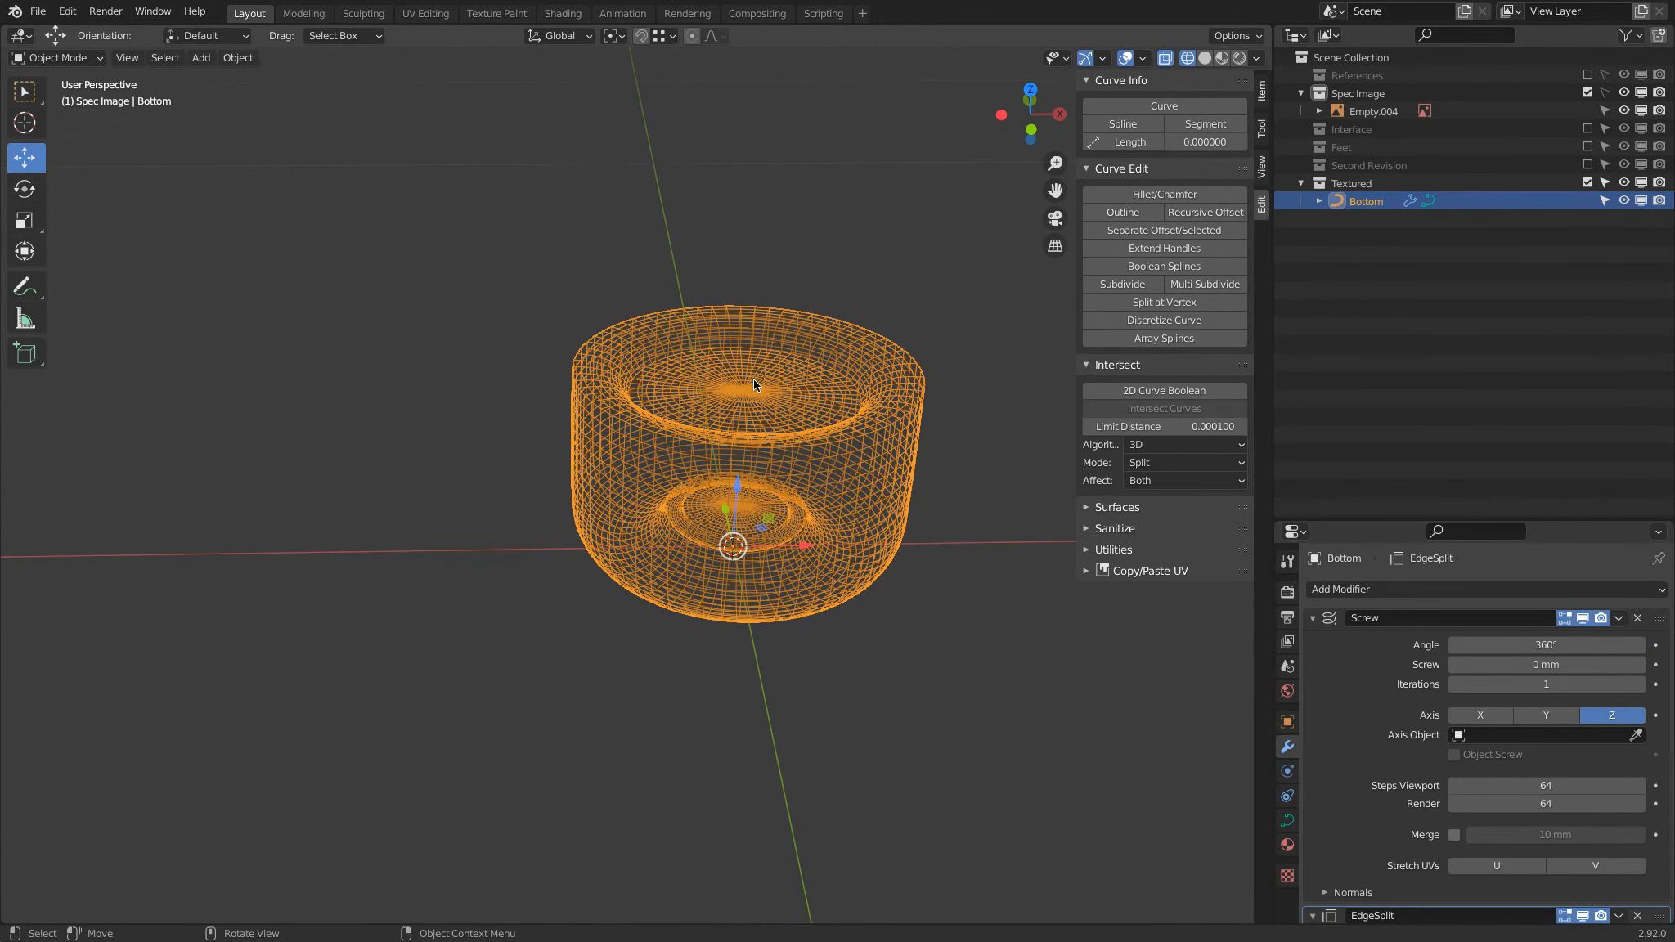
{"action": "scroll", "coordinate": [754, 378], "scroll_direction": "up", "scroll_amount": 2}
{"action": "left_click_drag", "start_coordinate": [1391, 521], "coordinate": [1370, 251]}
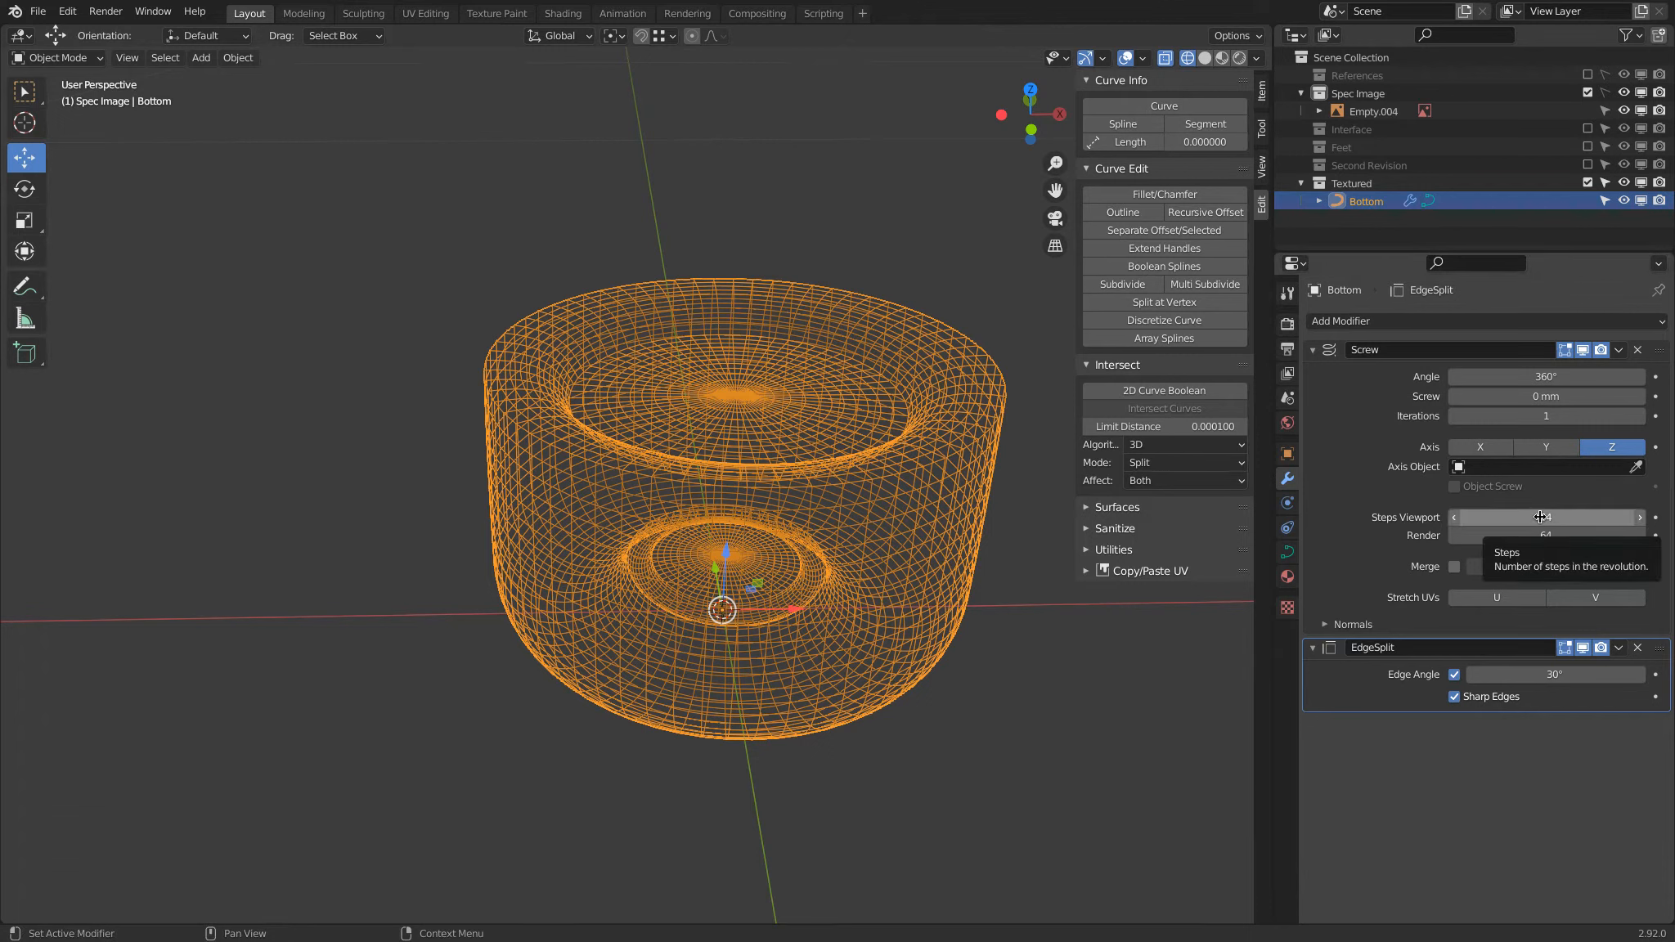
Try 18 and then 32 viewport steps for the Screw modifier, checking the roundness from above.
{"action": "left_click_drag", "start_coordinate": [1549, 518], "coordinate": [1504, 517]}
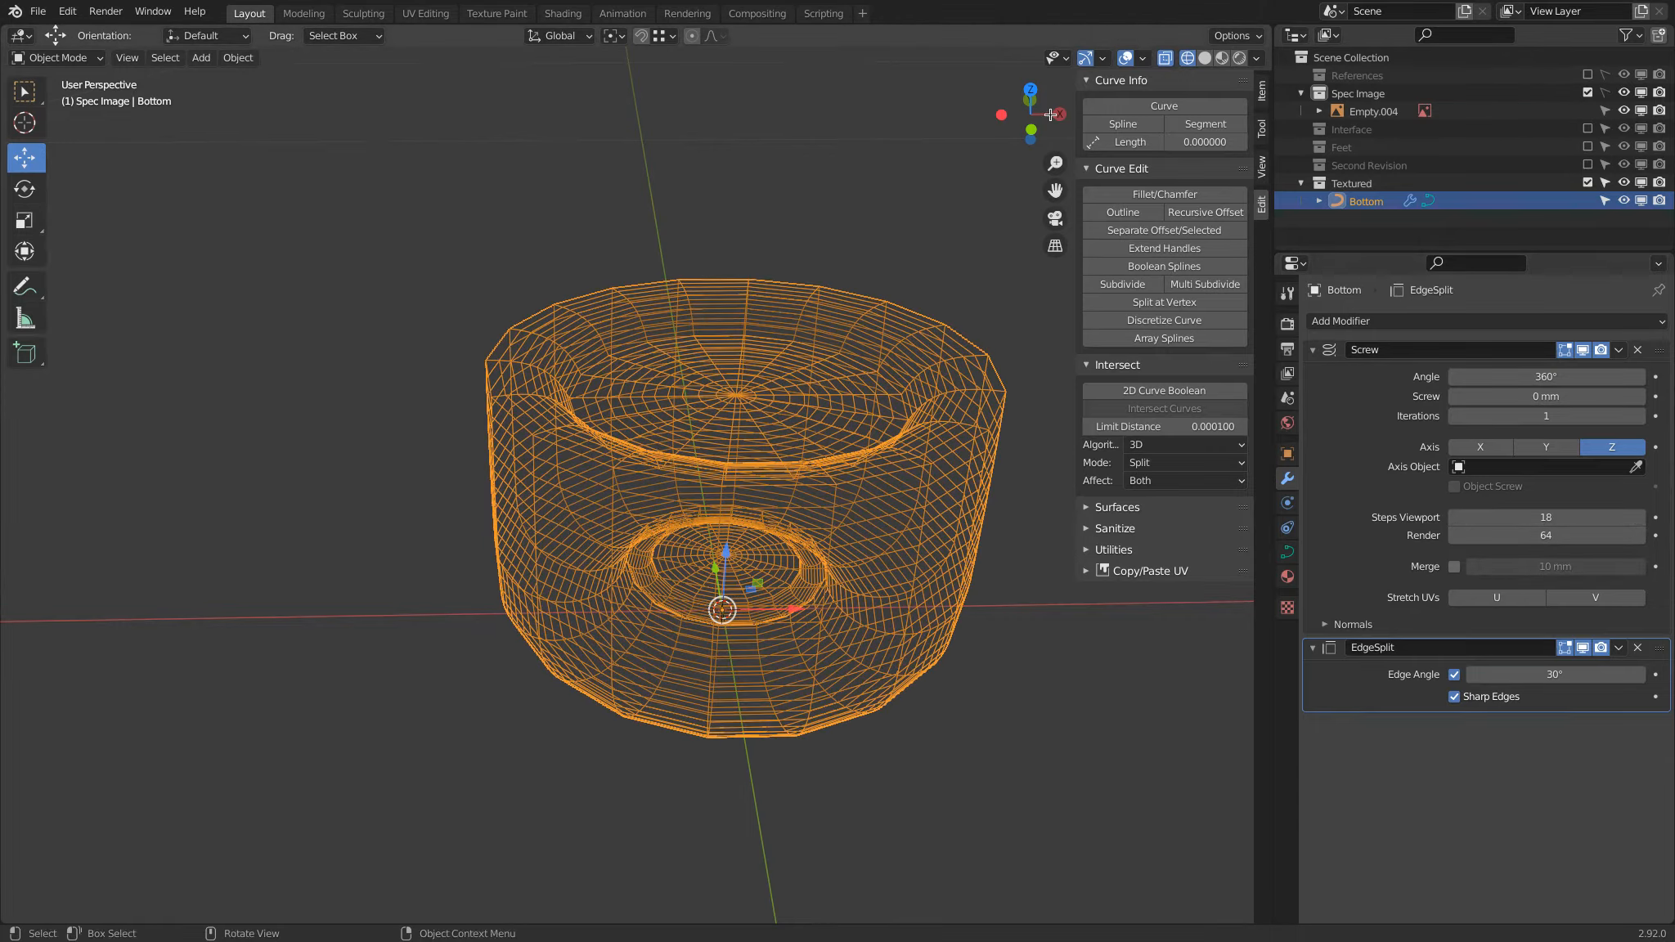
{"action": "left_click", "coordinate": [1030, 89]}
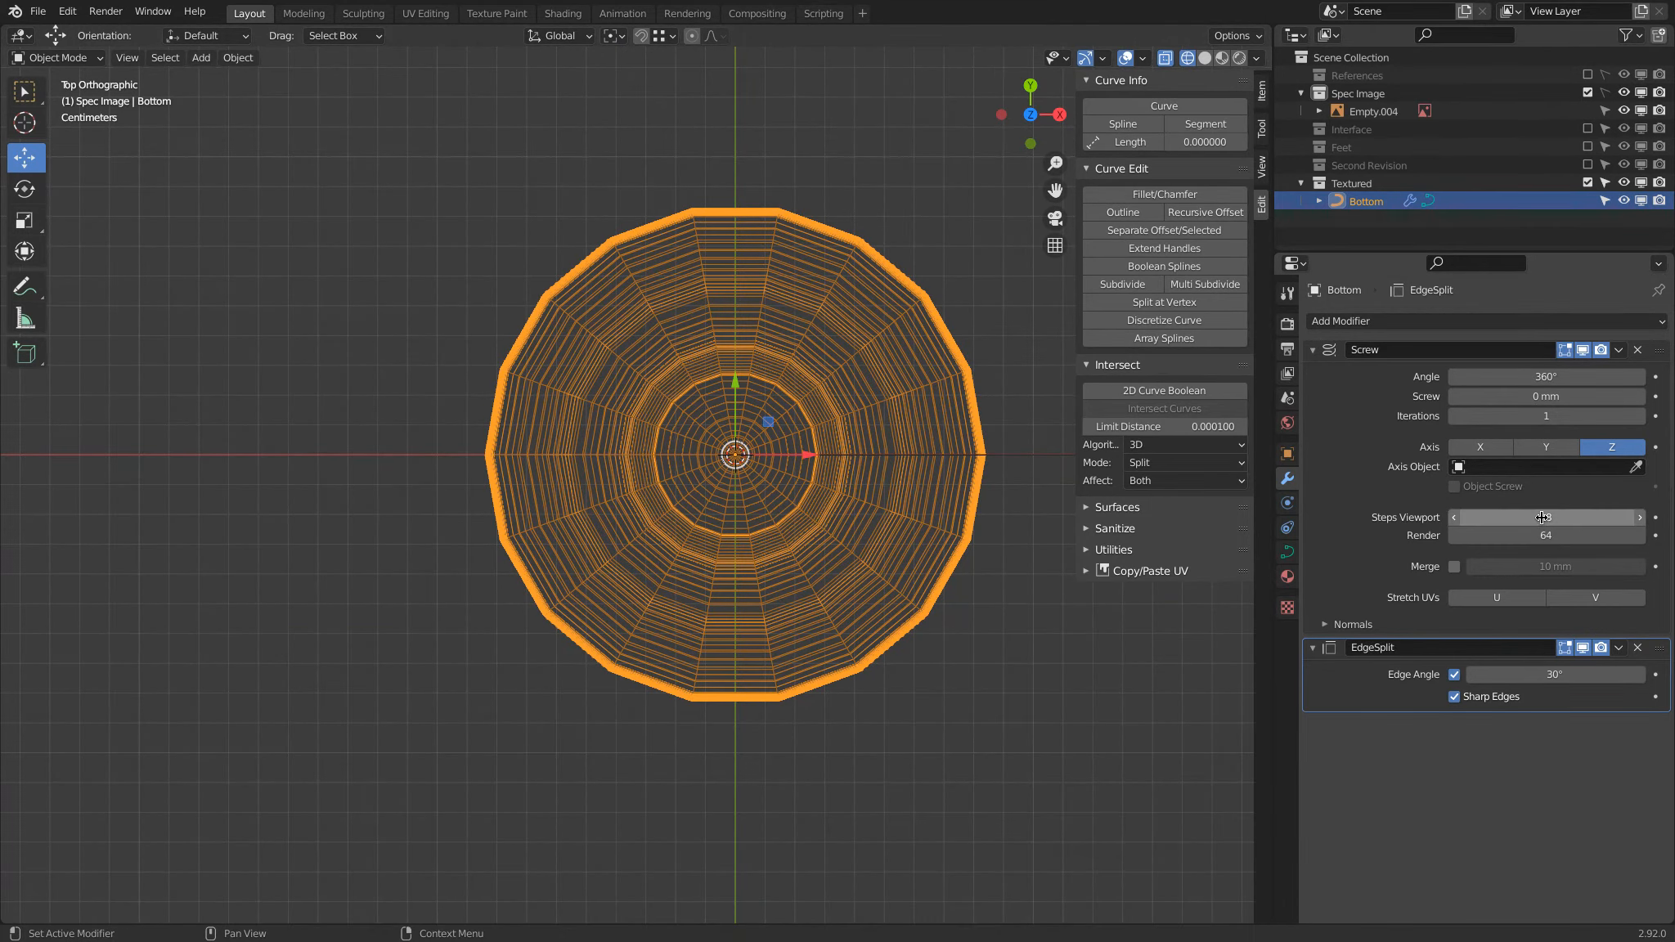
{"action": "left_click_drag", "start_coordinate": [1526, 520], "coordinate": [1543, 517]}
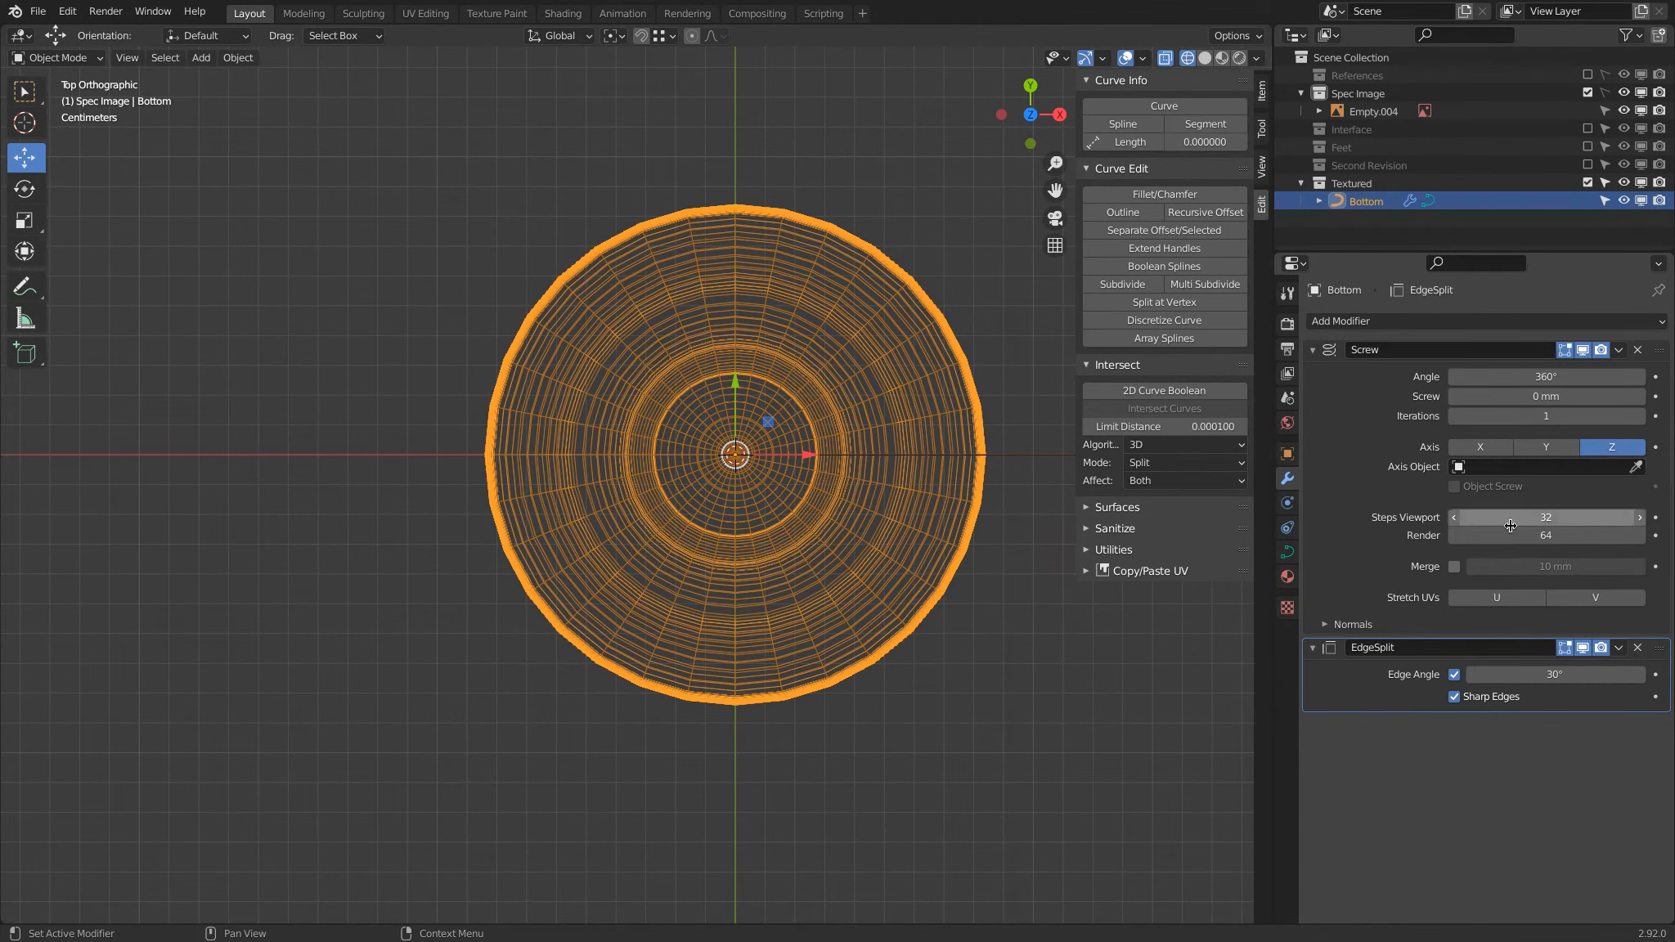
Switch to solid shading, deselect the Bottom object and examine its rim and shading for visible faceting.
{"action": "mouse_move", "coordinate": [963, 734]}
{"action": "middle_mouse_down"}
{"action": "mouse_move", "coordinate": [940, 597]}
{"action": "mouse_move", "coordinate": [789, 543]}
{"action": "middle_mouse_up"}
{"action": "scroll", "coordinate": [941, 597], "scroll_direction": "down", "scroll_amount": 4}
{"action": "key", "text": "z"}
{"action": "left_click", "coordinate": [996, 606]}
{"action": "scroll", "coordinate": [790, 541], "scroll_direction": "up", "scroll_amount": 2}
{"action": "scroll", "coordinate": [790, 541], "scroll_direction": "down", "scroll_amount": 4}
{"action": "scroll", "coordinate": [790, 546], "scroll_direction": "up", "scroll_amount": 3}
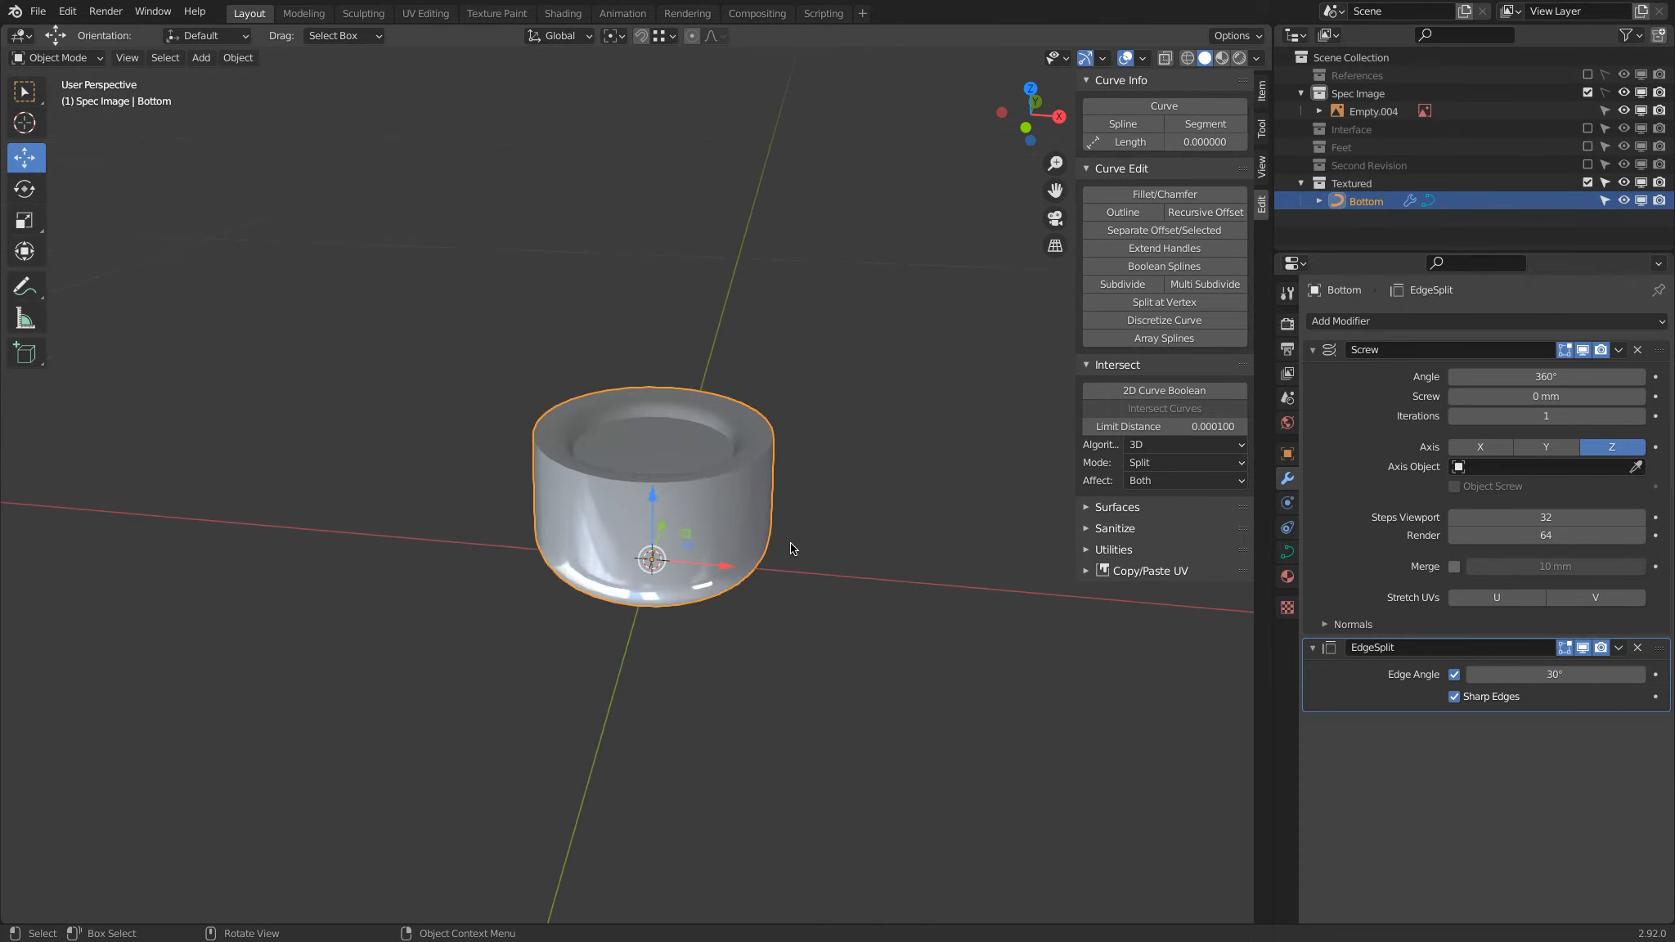
{"action": "left_click", "coordinate": [791, 548]}
{"action": "scroll", "coordinate": [761, 471], "scroll_direction": "down", "scroll_amount": 2}
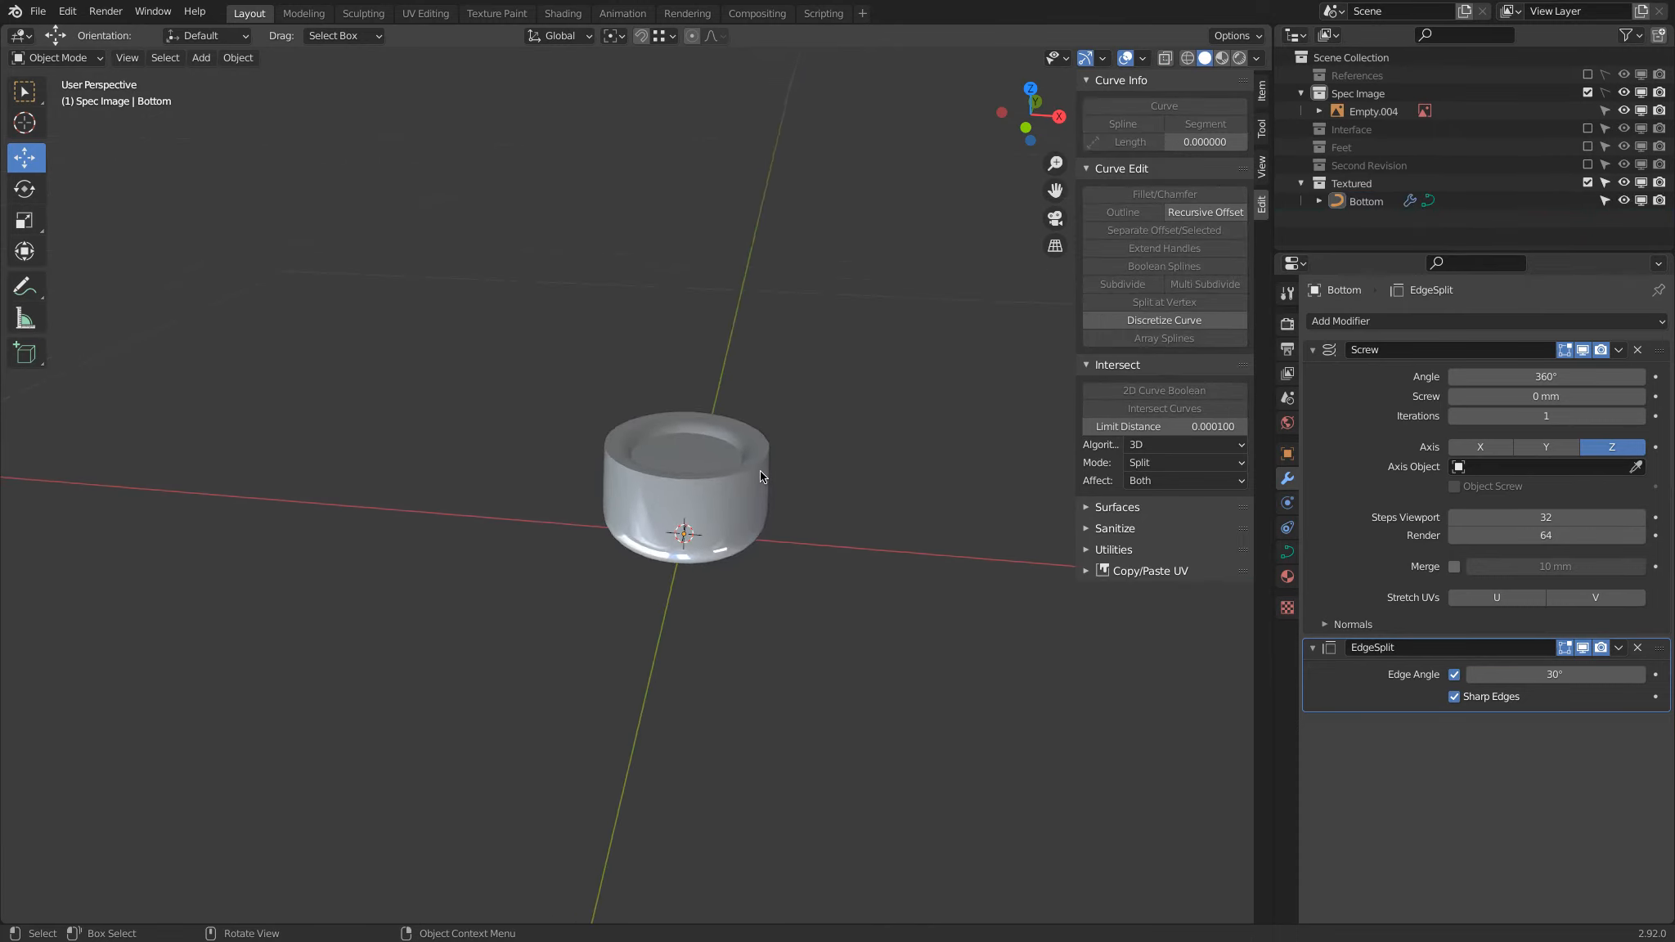
{"action": "scroll", "coordinate": [761, 470], "scroll_direction": "up", "scroll_amount": 5}
{"action": "scroll", "coordinate": [489, 475], "scroll_direction": "down", "scroll_amount": 1}
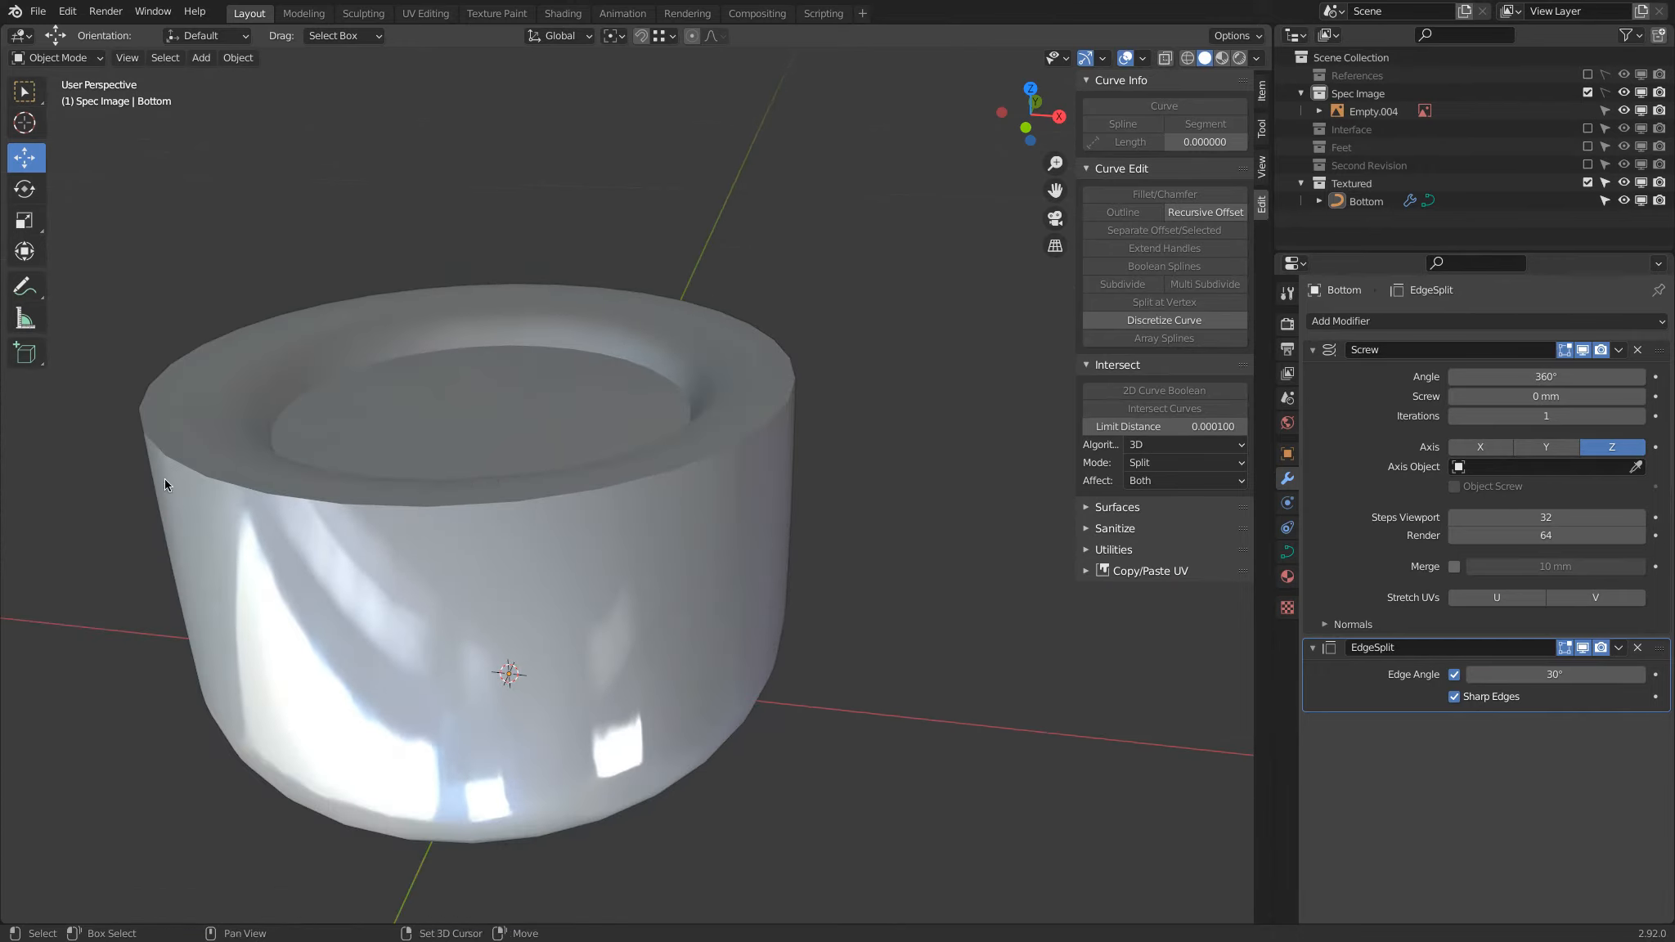
{"action": "middle_click_drag", "start_coordinate": [165, 479], "coordinate": [181, 418], "text": "shift"}
Try 64 viewport steps for the Screw modifier and examine the upper rim up close.
{"action": "left_click", "coordinate": [1548, 515]}
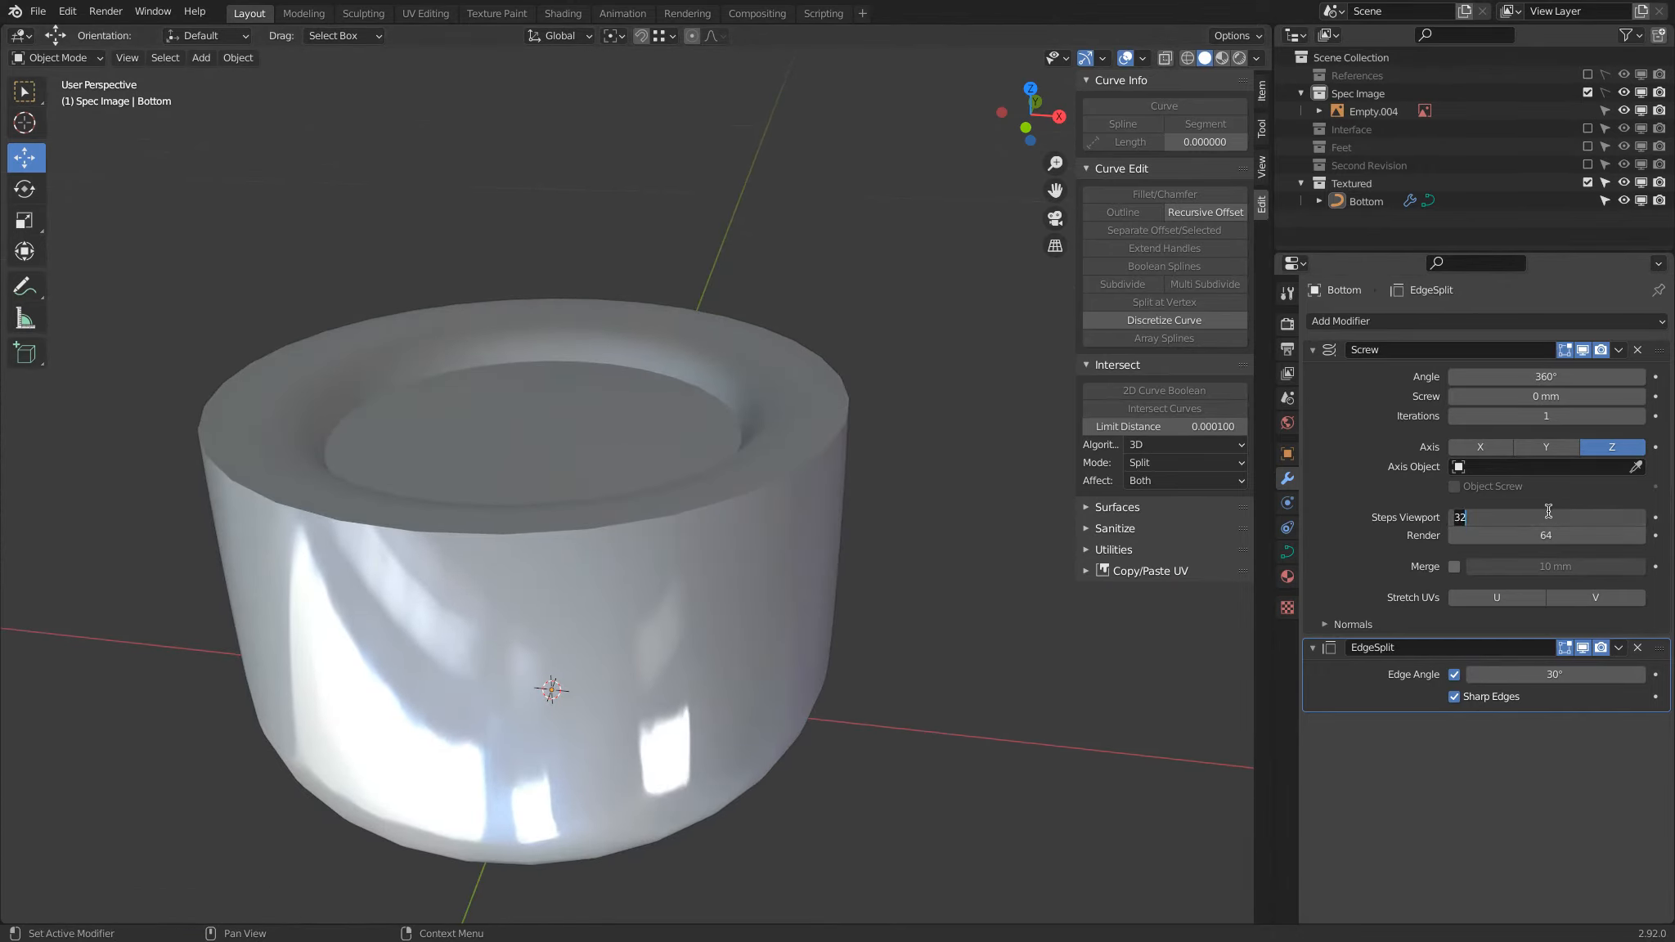
{"action": "type", "text": "64"}
{"action": "key", "text": "Return"}
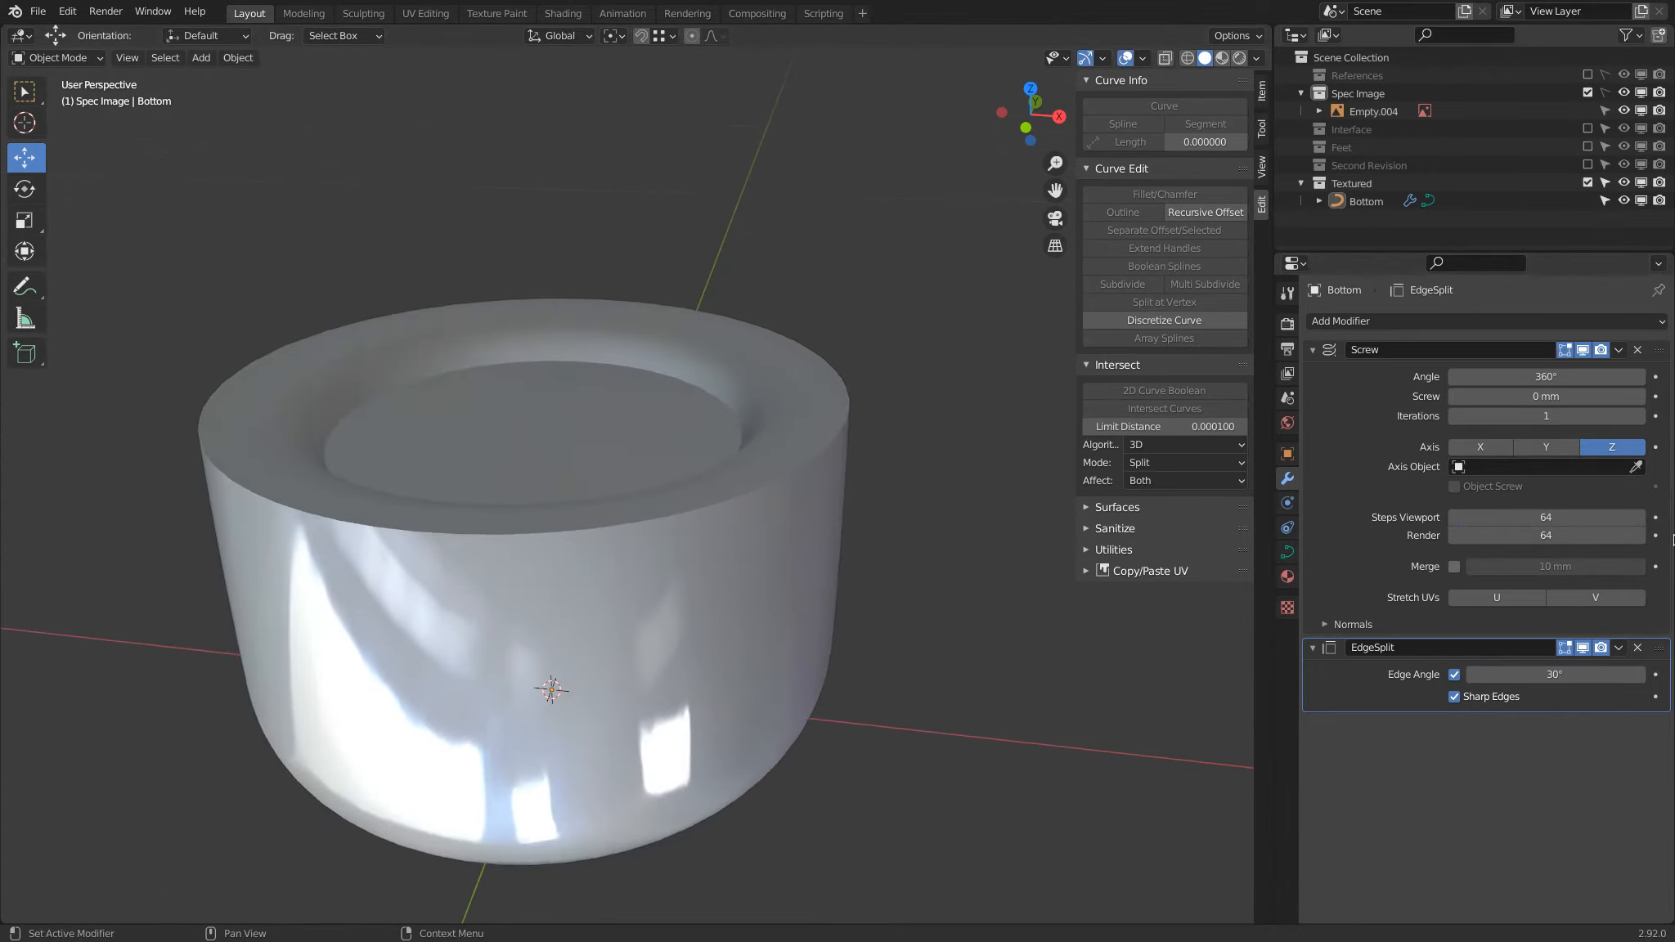
{"action": "scroll", "coordinate": [274, 384], "scroll_direction": "up", "scroll_amount": 8}
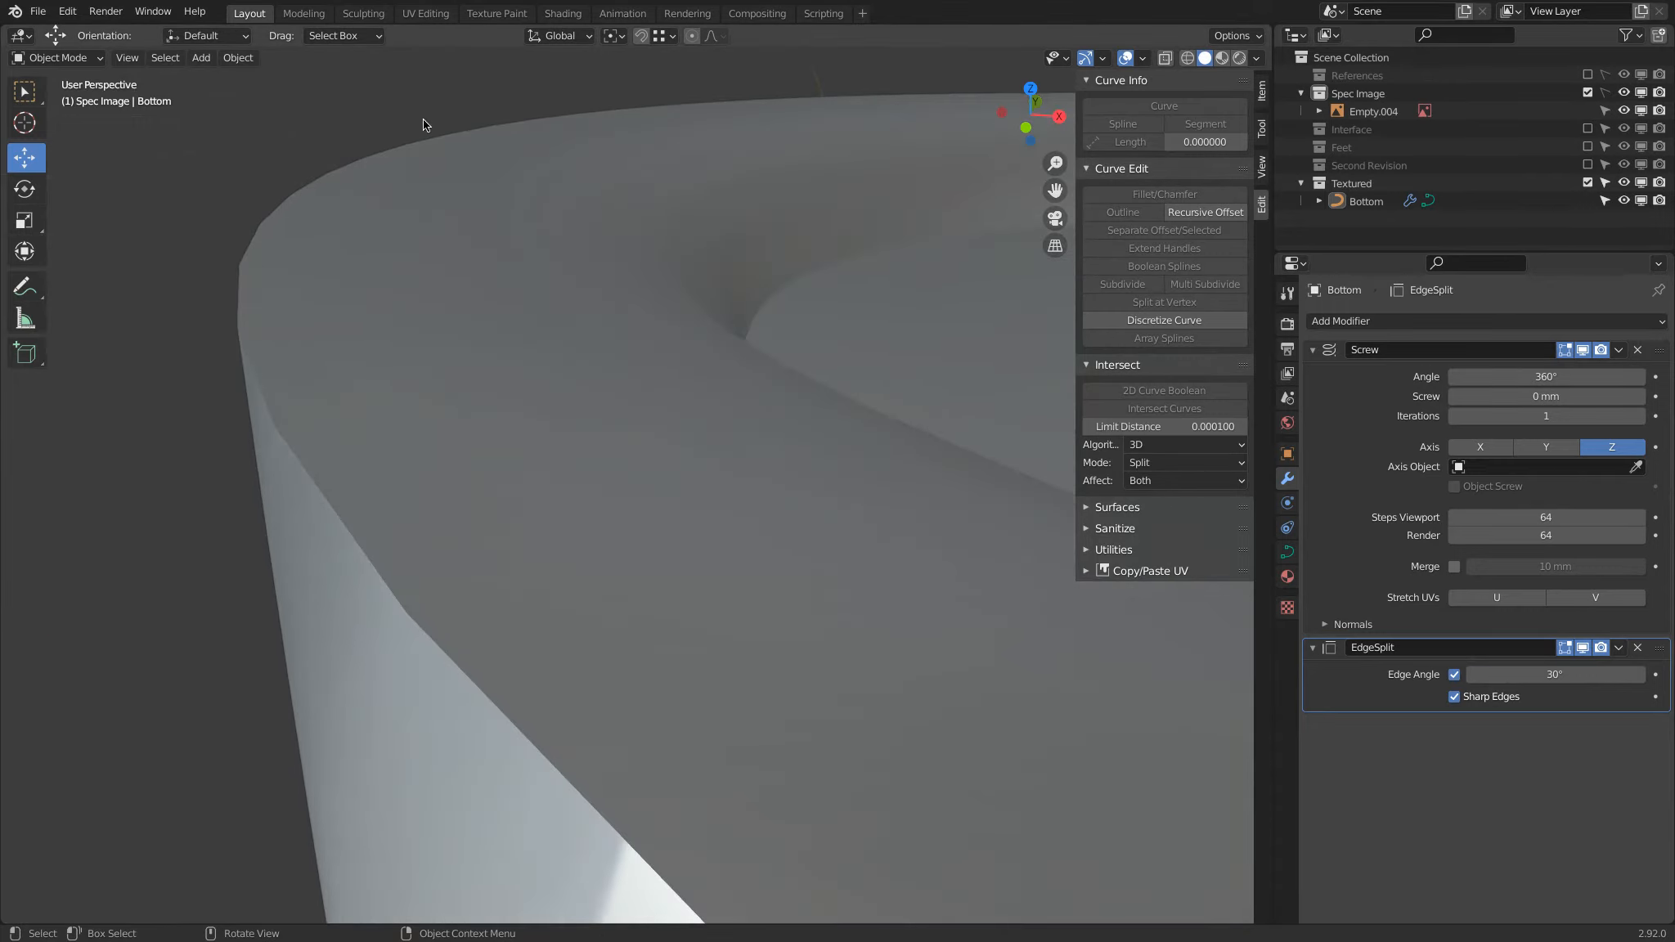
{"action": "scroll", "coordinate": [386, 139], "scroll_direction": "down", "scroll_amount": 8}
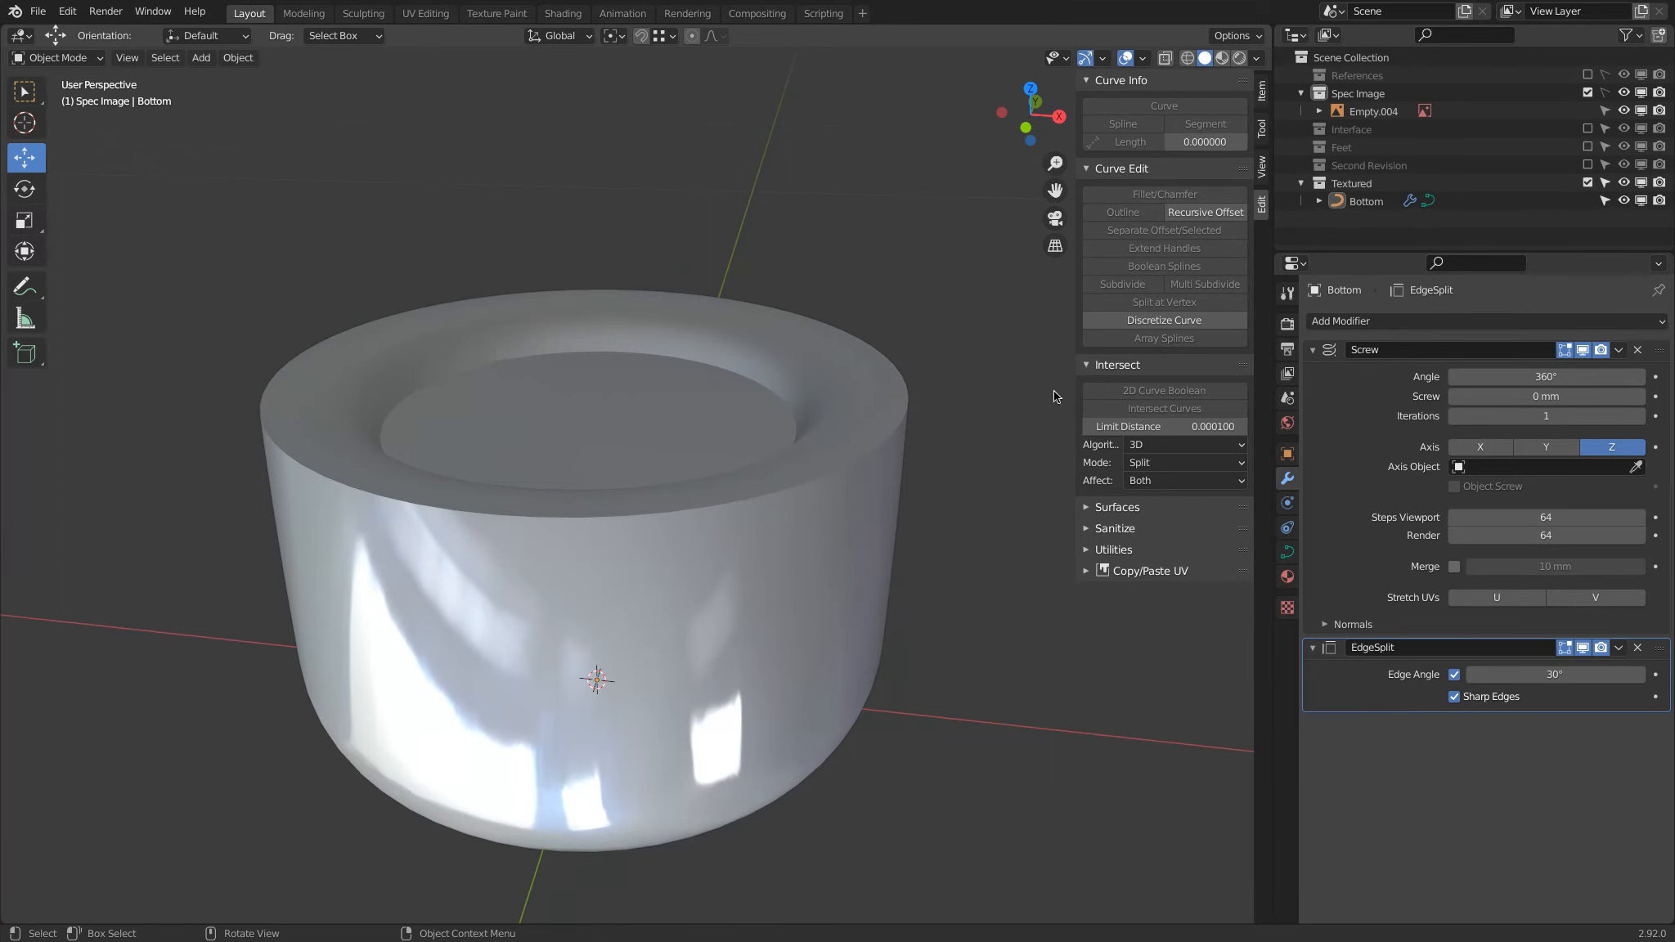
Try 200 viewport steps for the Screw modifier and examine the mesh density in wireframe.
{"action": "left_click", "coordinate": [1600, 524]}
{"action": "type", "text": "200"}
{"action": "key", "text": "Return"}
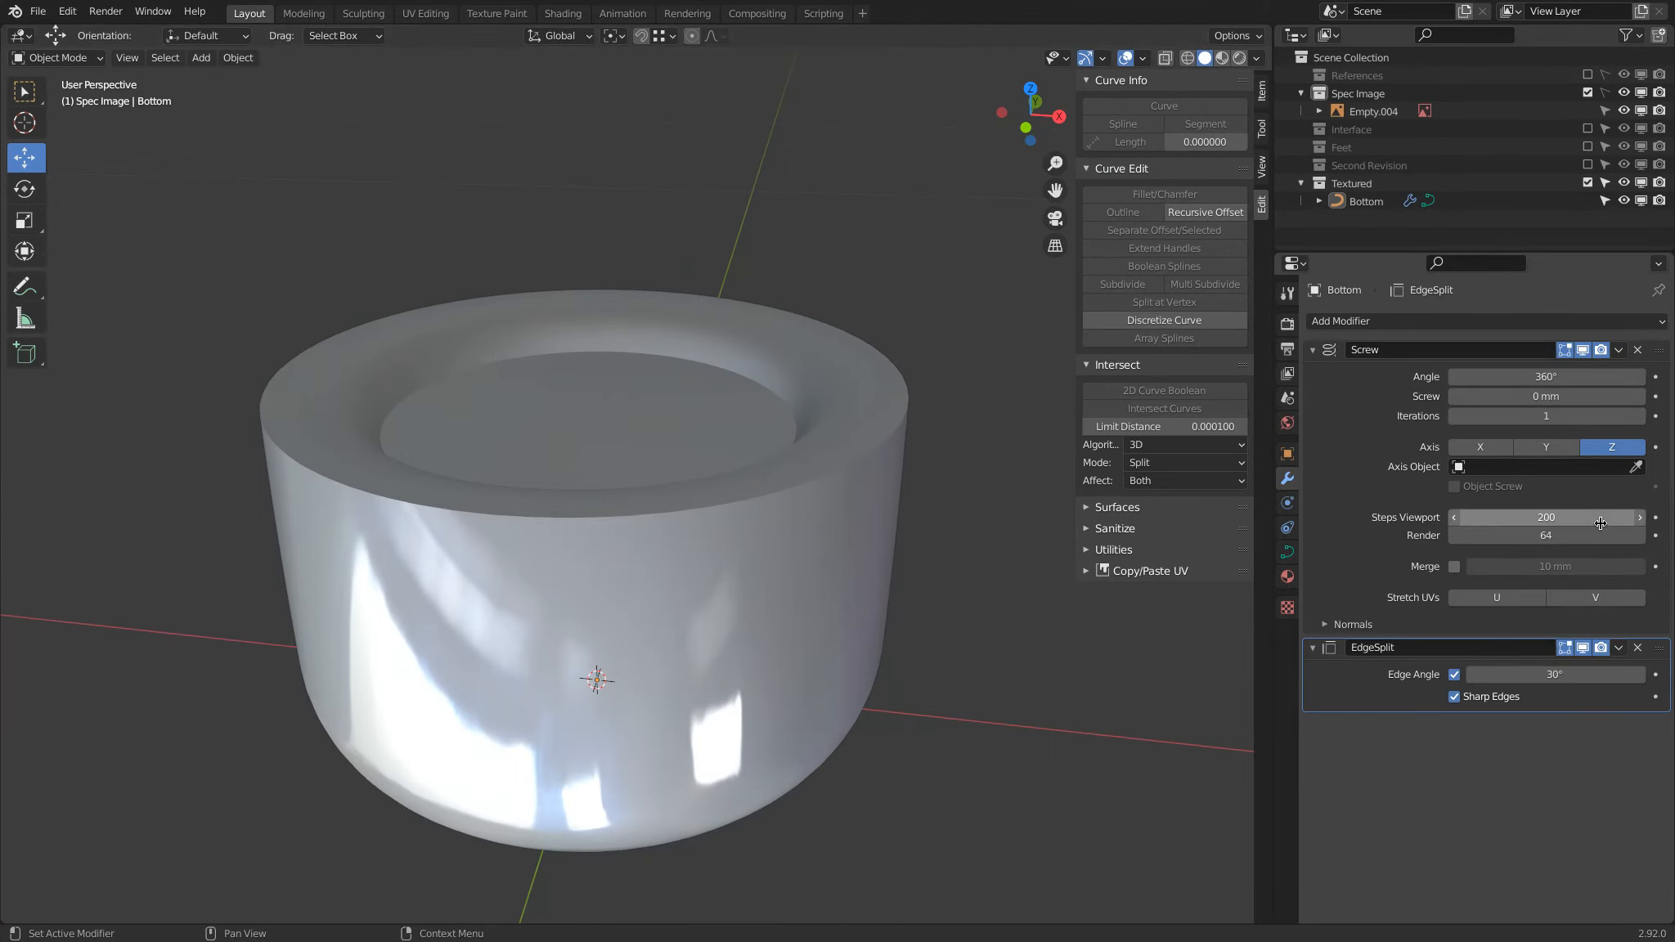
{"action": "key", "text": "z"}
{"action": "left_click", "coordinate": [227, 244]}
{"action": "middle_click_drag", "start_coordinate": [227, 244], "coordinate": [392, 531]}
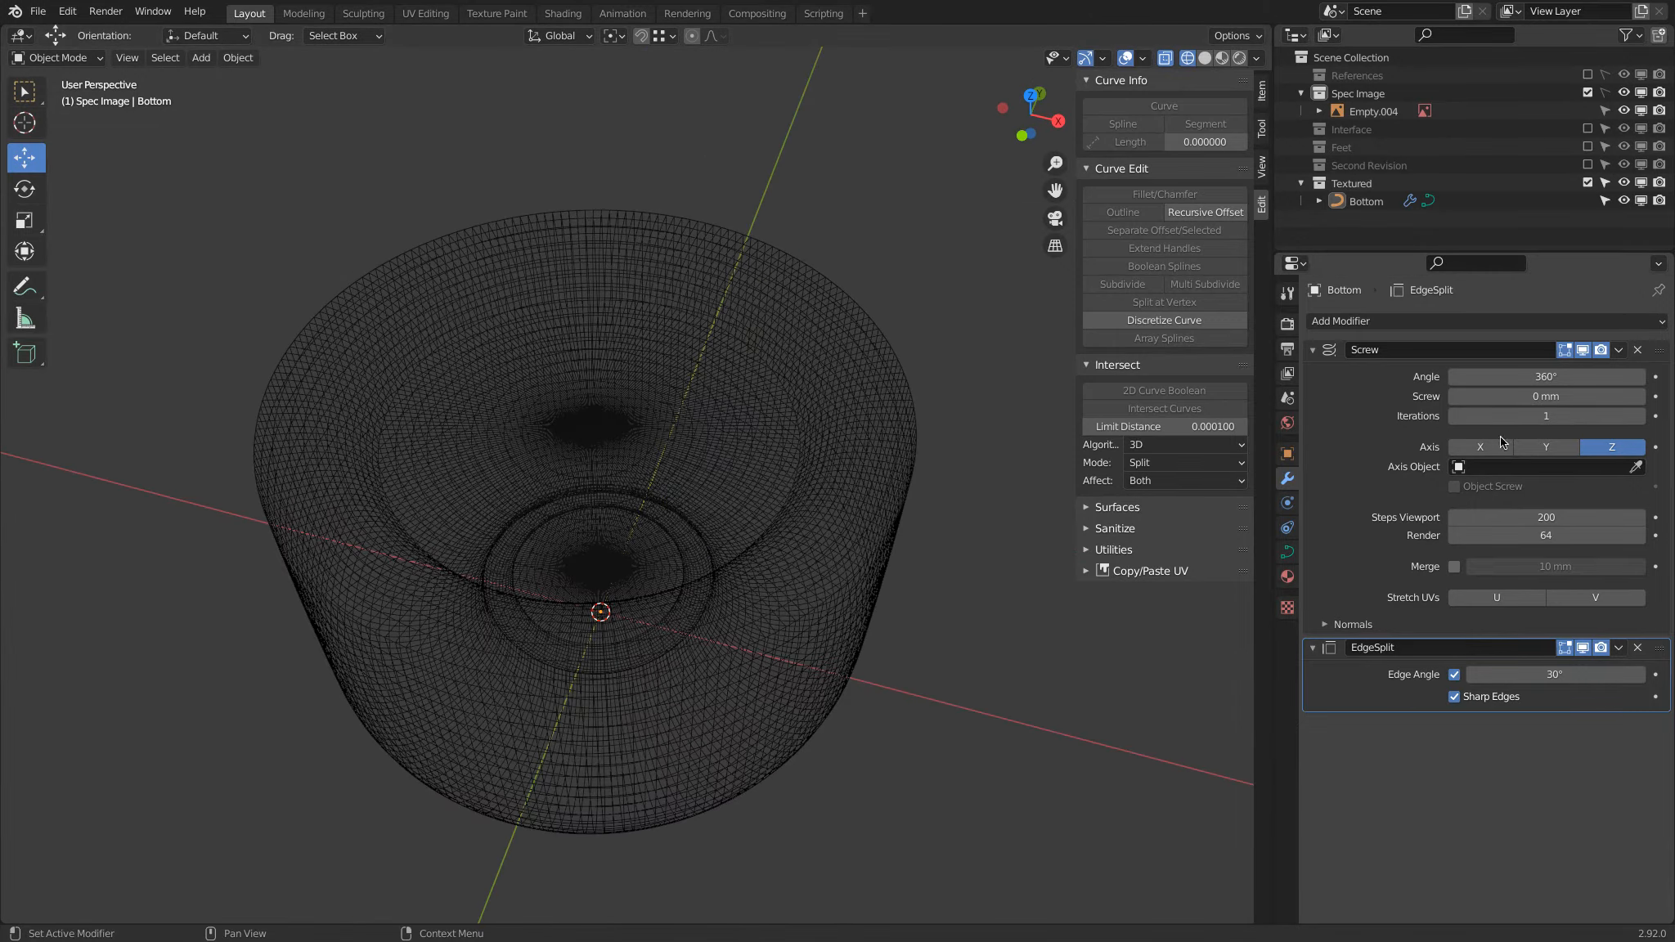
Reduce the Screw modifier's viewport steps to 64 and view the body in solid shading from above.
{"action": "left_click", "coordinate": [1546, 517]}
{"action": "type", "text": "64"}
{"action": "key", "text": "Return"}
{"action": "key", "text": "z"}
{"action": "left_click", "coordinate": [646, 370]}
{"action": "middle_click_drag", "start_coordinate": [564, 441], "coordinate": [567, 488]}
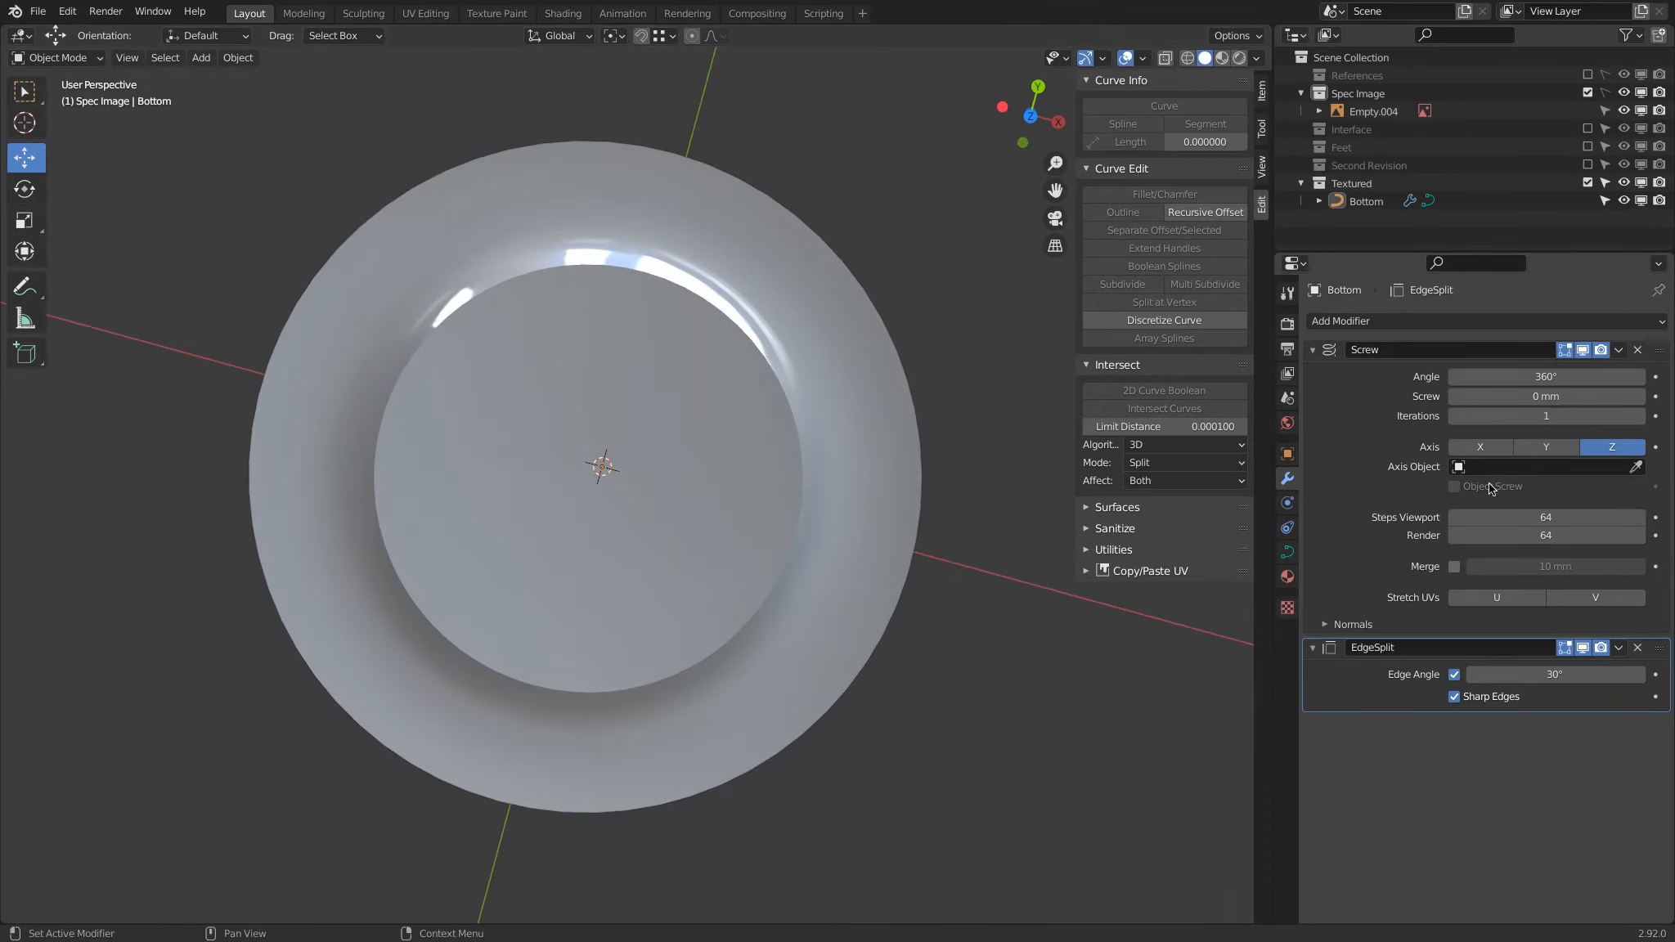
Try 40 and then 30 viewport steps for the Screw modifier.
{"action": "left_click", "coordinate": [1521, 516]}
{"action": "key", "text": "Return"}
{"action": "left_click", "coordinate": [1521, 512]}
{"action": "type", "text": "40"}
{"action": "key", "text": "Return"}
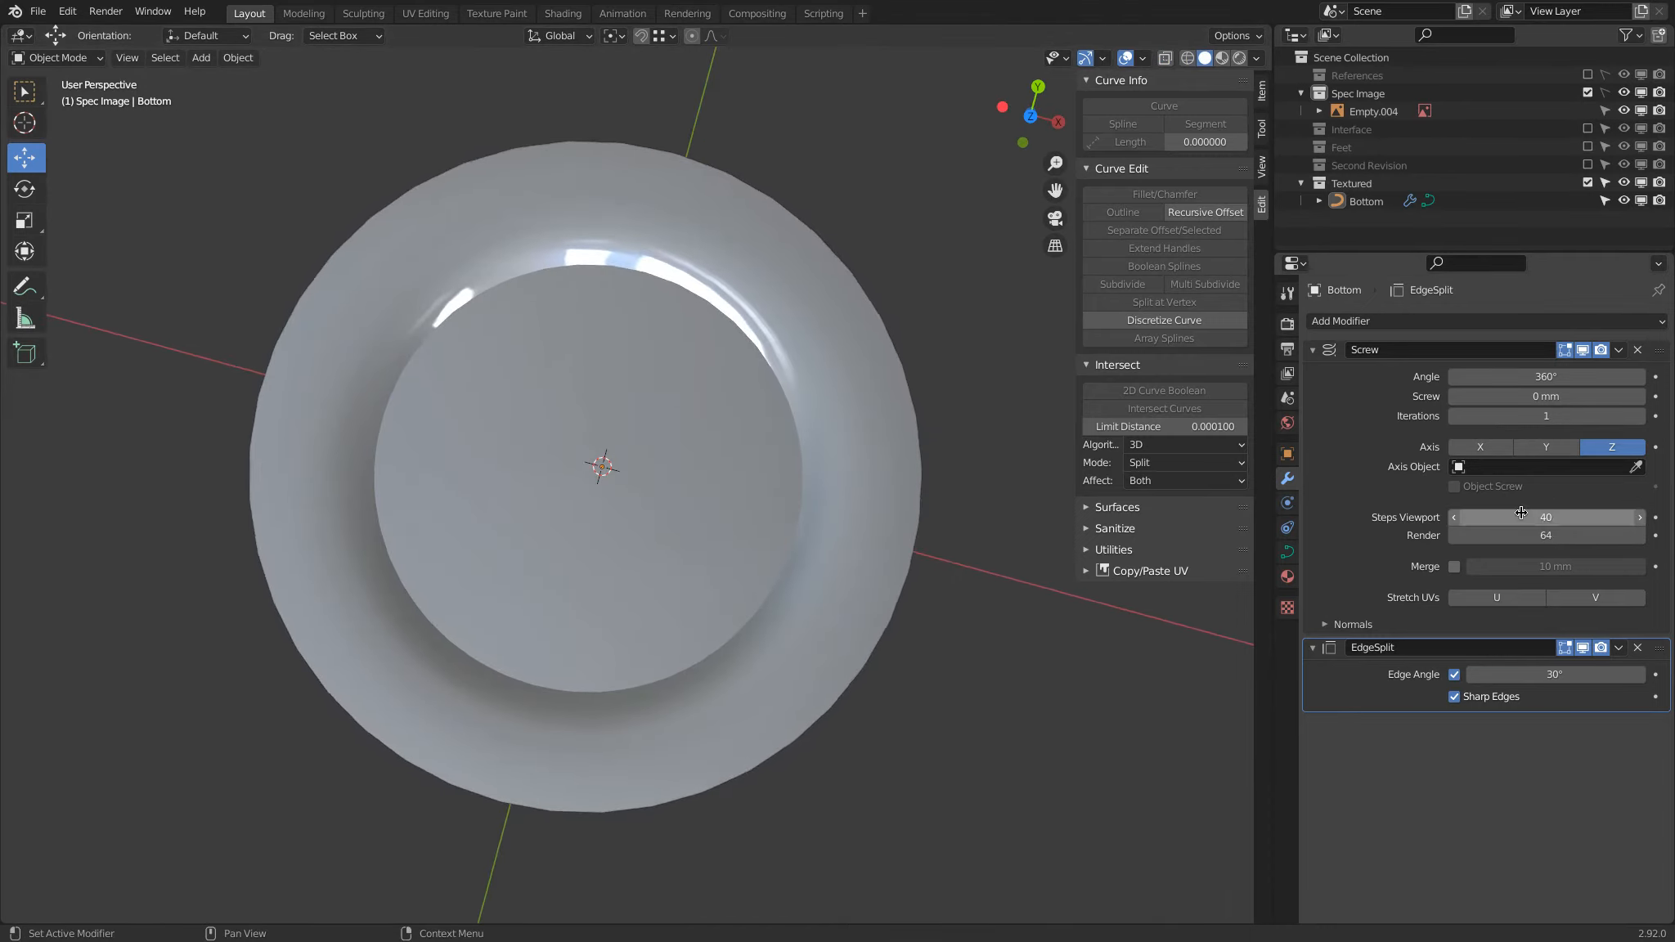
{"action": "left_click", "coordinate": [1521, 513]}
{"action": "type", "text": "30"}
{"action": "key", "text": "Return"}
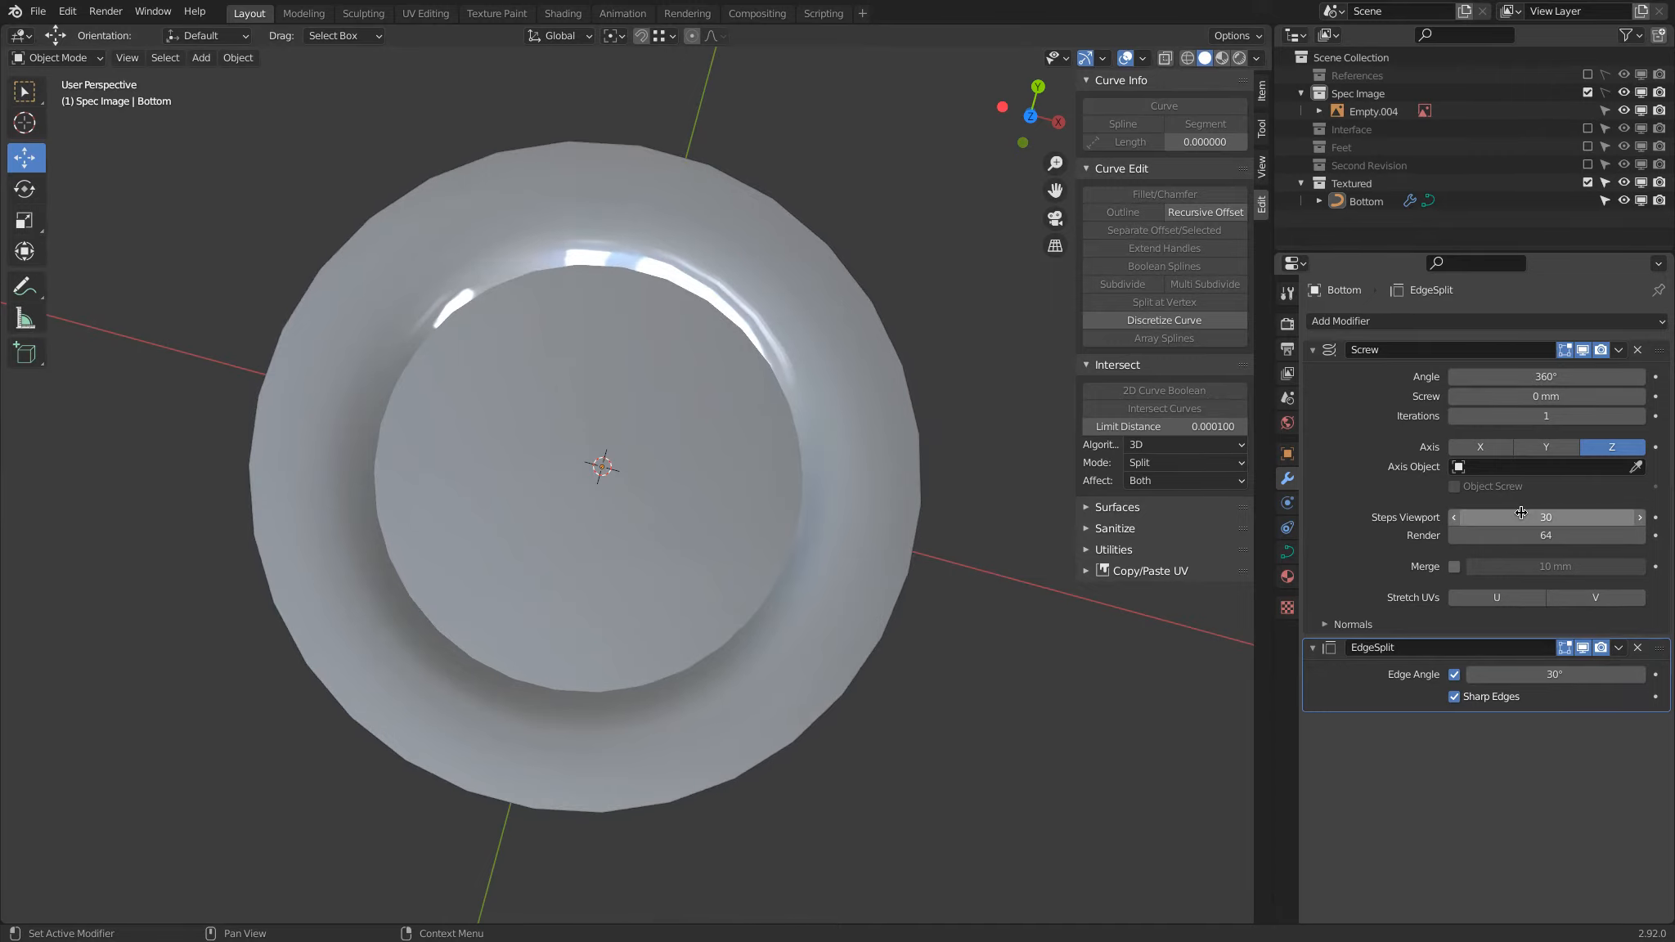
Set the Screw modifier's viewport steps to 40 and check the body's outline.
{"action": "left_click", "coordinate": [1520, 512]}
{"action": "type", "text": "40"}
{"action": "key", "text": "Return"}
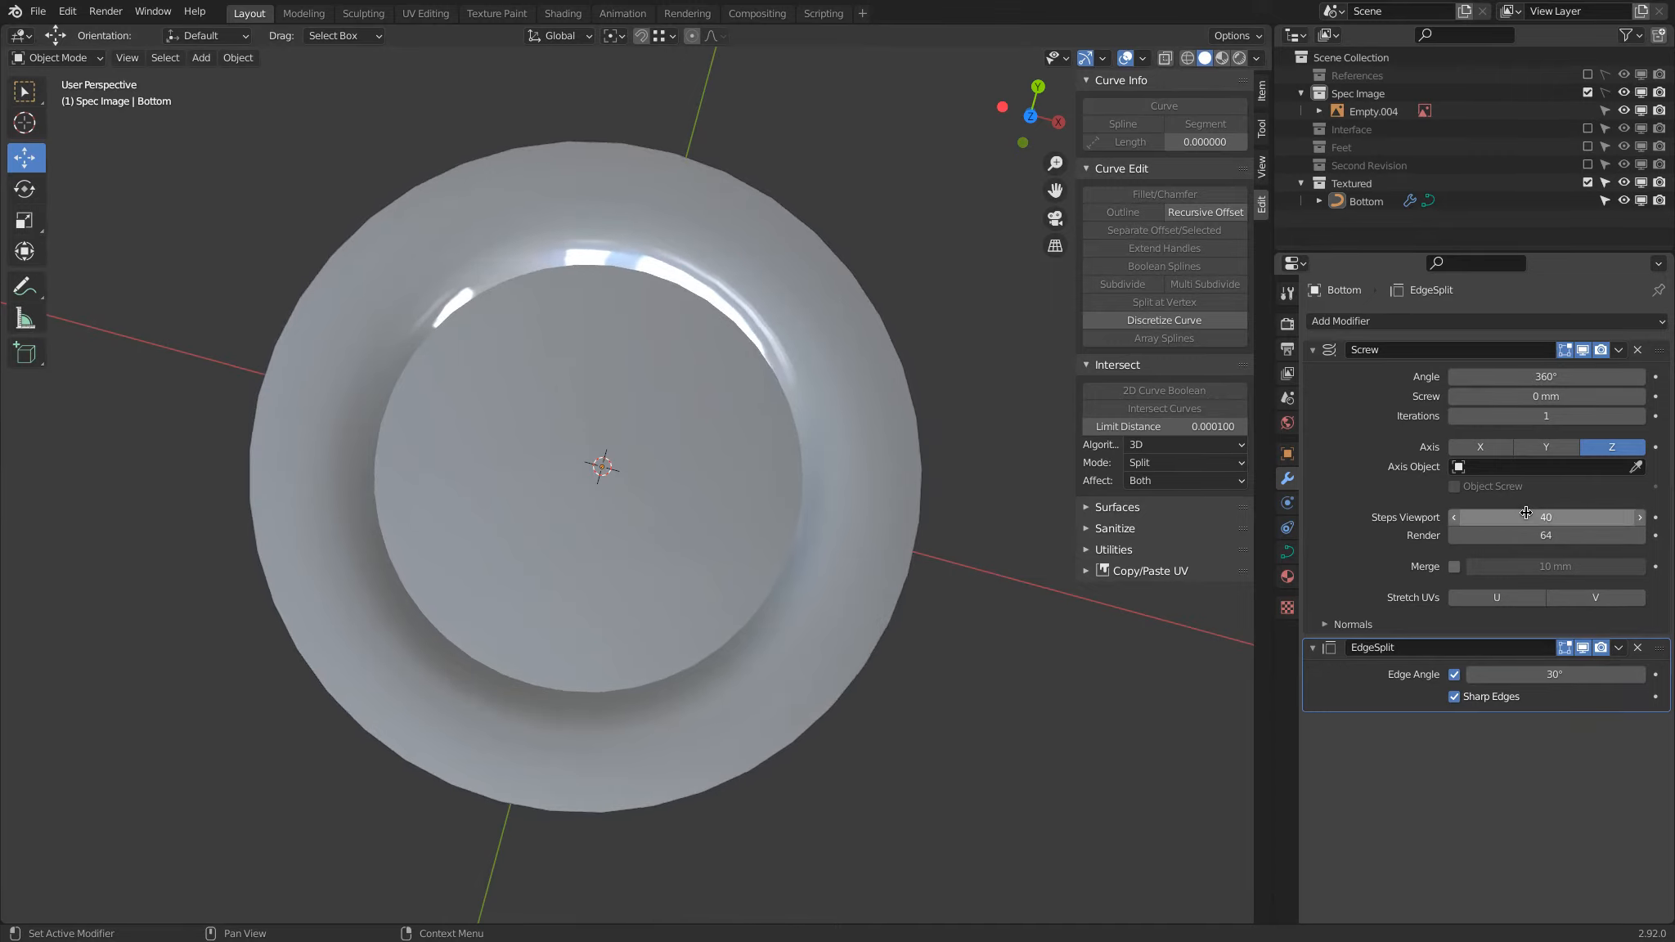
{"action": "scroll", "coordinate": [561, 487], "scroll_direction": "down", "scroll_amount": 2}
{"action": "middle_click_drag", "start_coordinate": [560, 488], "coordinate": [570, 571]}
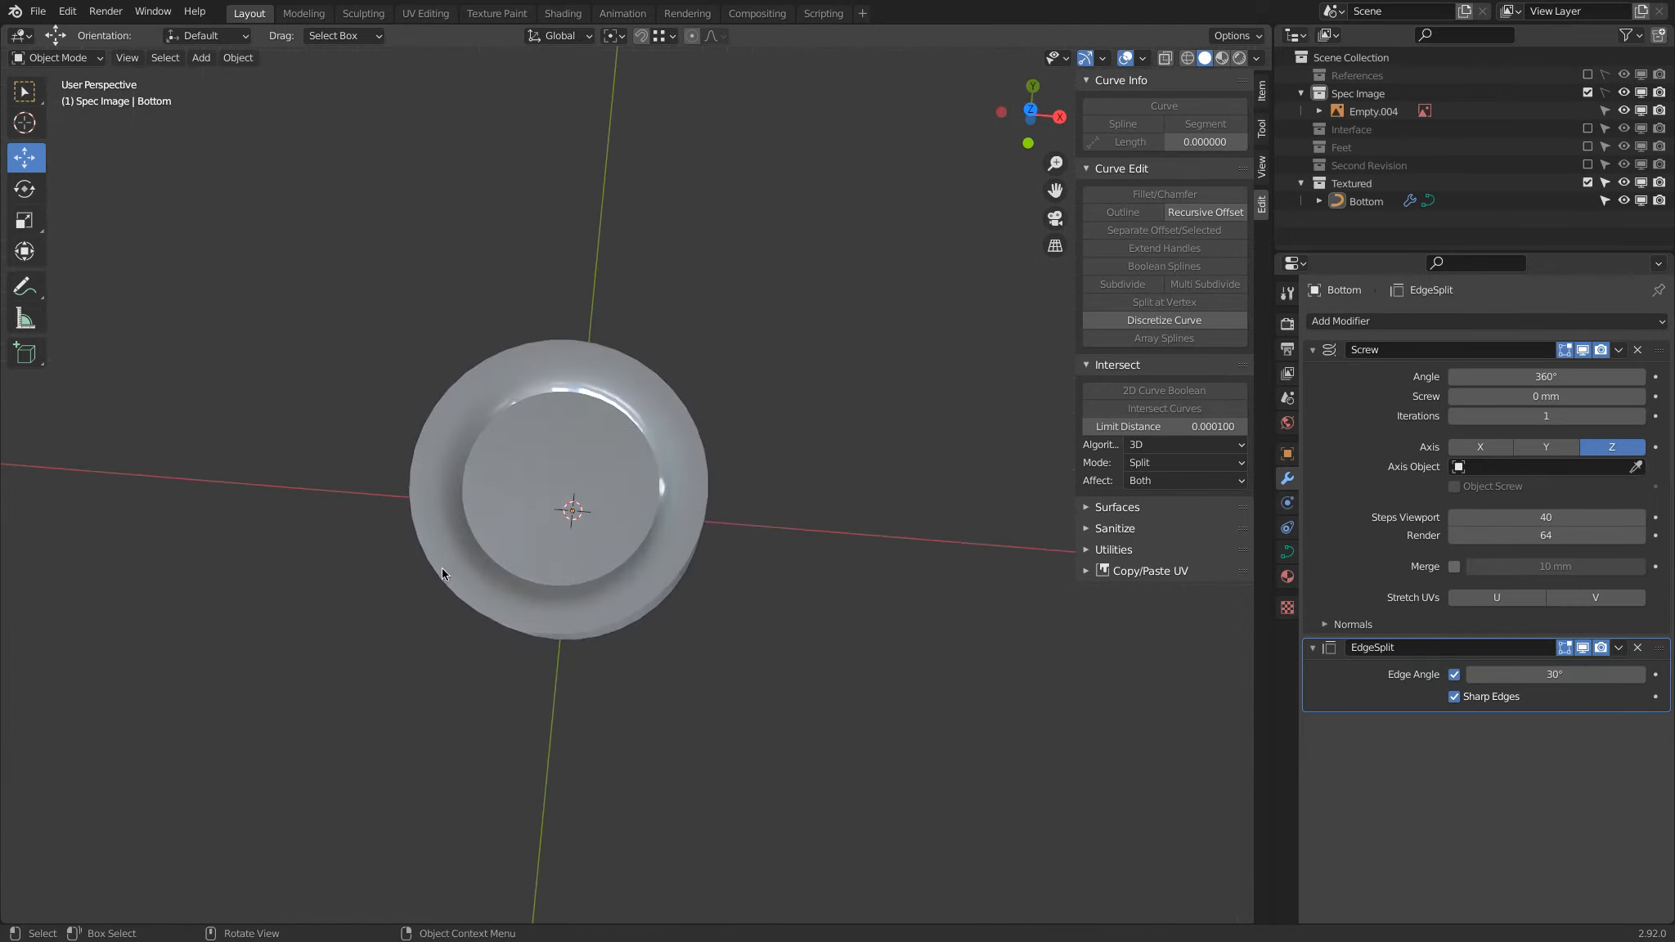
{"action": "middle_click_drag", "start_coordinate": [453, 480], "coordinate": [524, 496]}
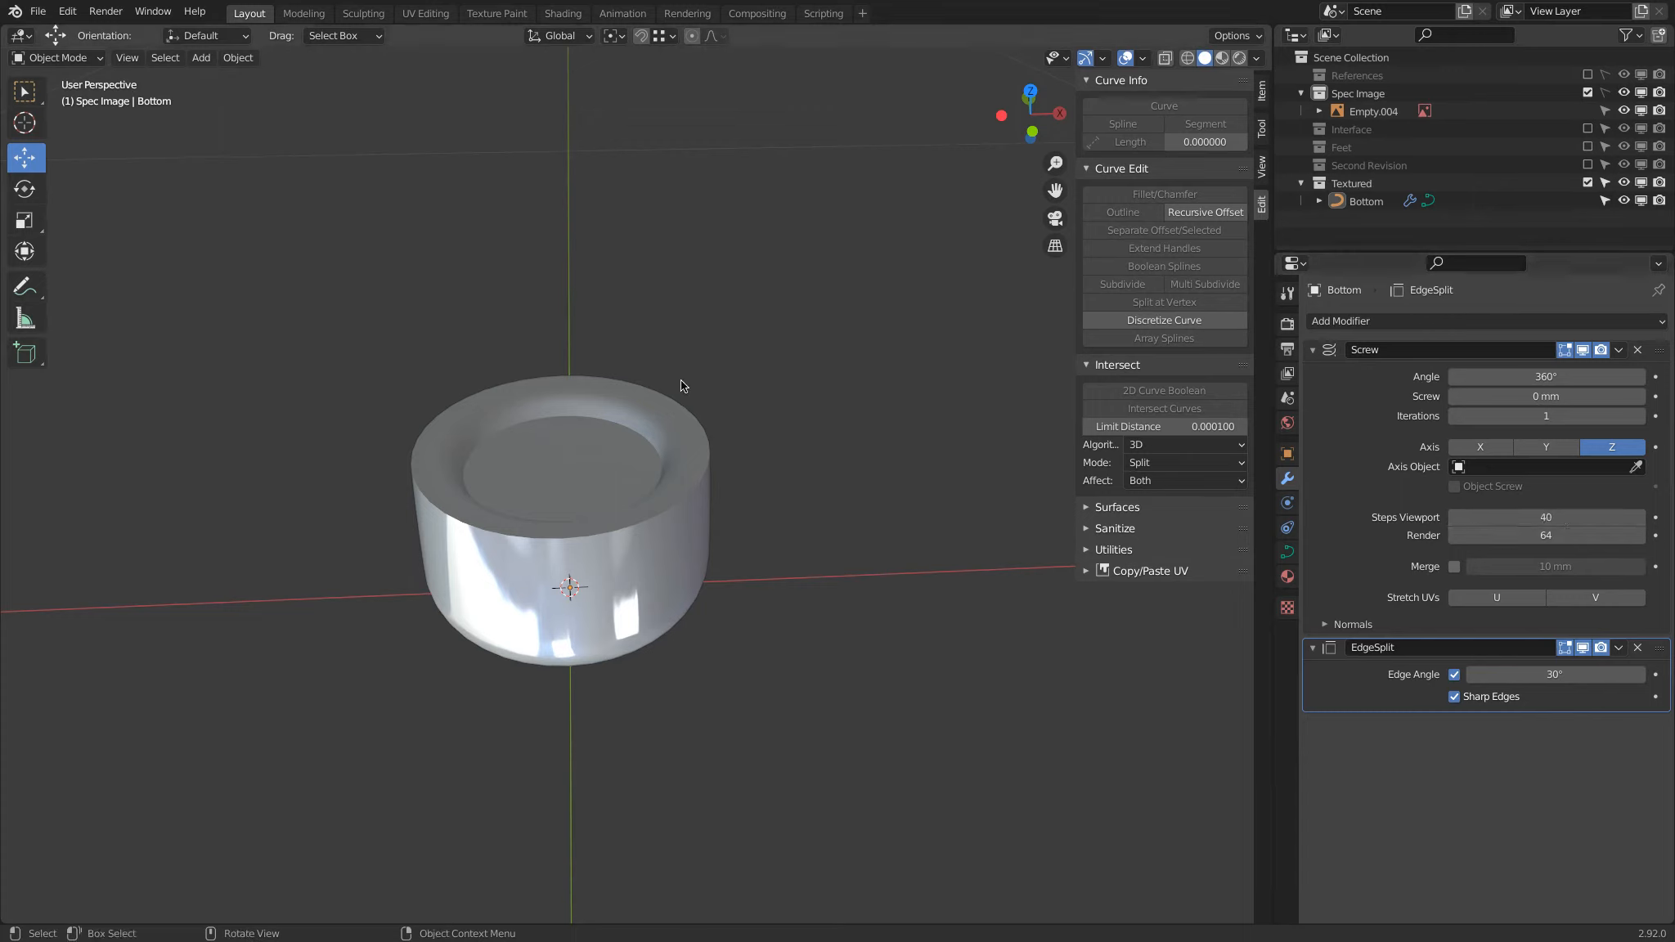
Select the Bottom object, show it in wireframe and convert the curve to a mesh.
{"action": "left_click", "coordinate": [656, 400]}
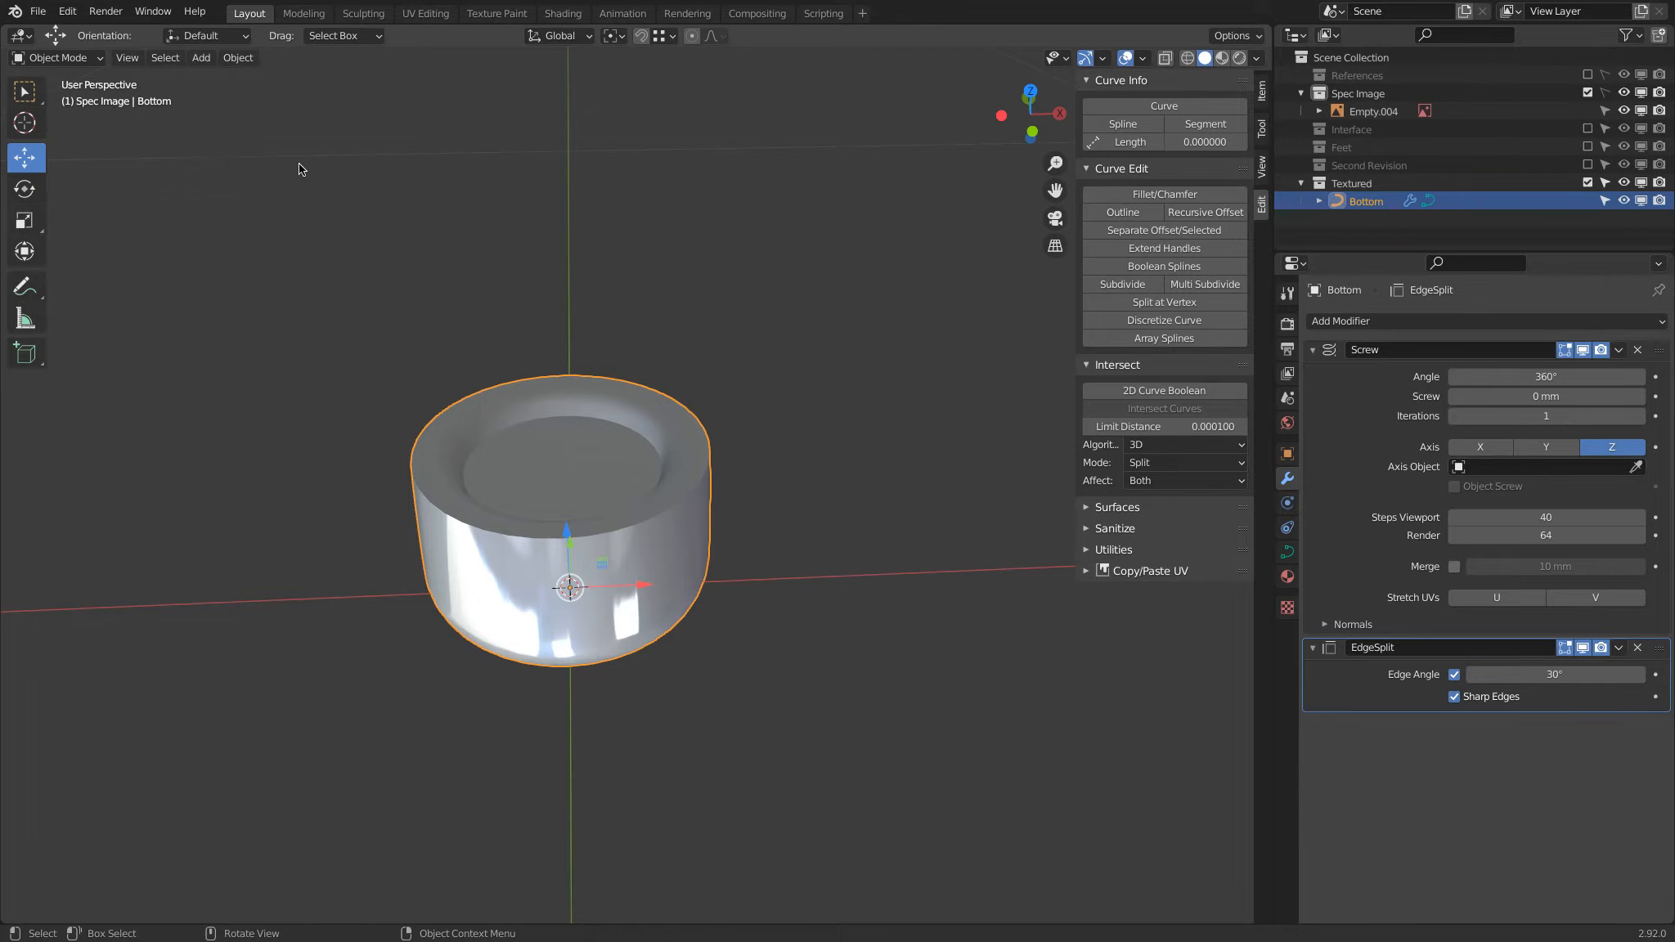
{"action": "key", "text": "shift+z"}
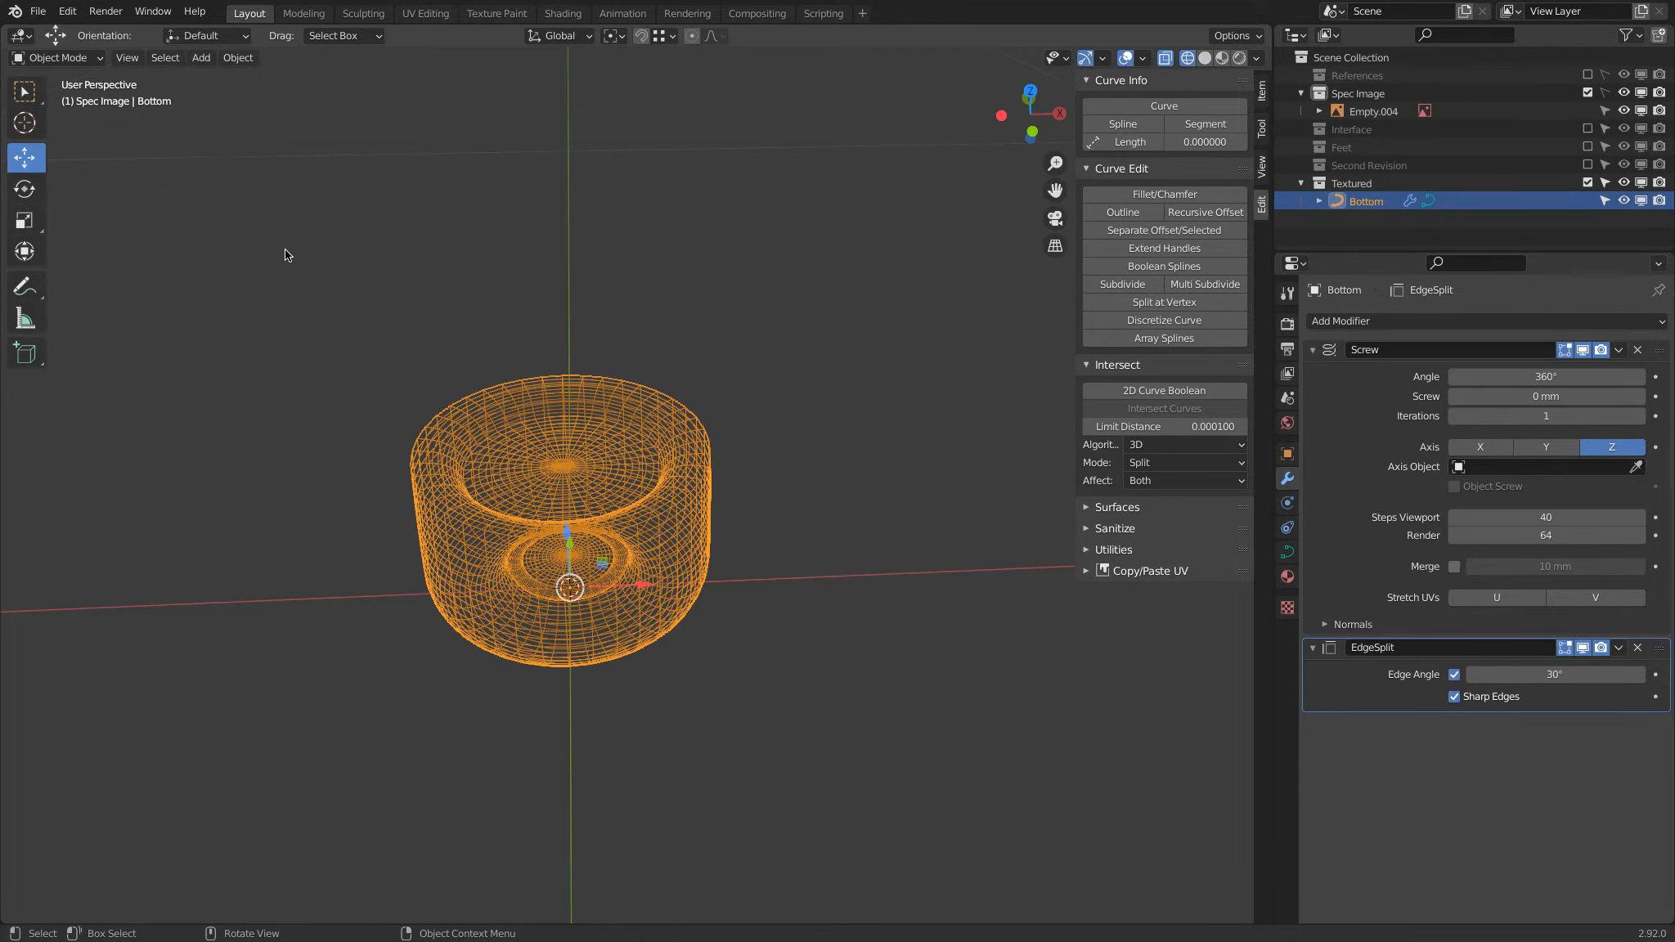
{"action": "mouse_move", "coordinate": [338, 305]}
{"action": "middle_mouse_down"}
{"action": "mouse_move", "coordinate": [325, 168]}
{"action": "mouse_move", "coordinate": [330, 310]}
{"action": "middle_mouse_up"}
{"action": "left_click", "coordinate": [242, 60]}
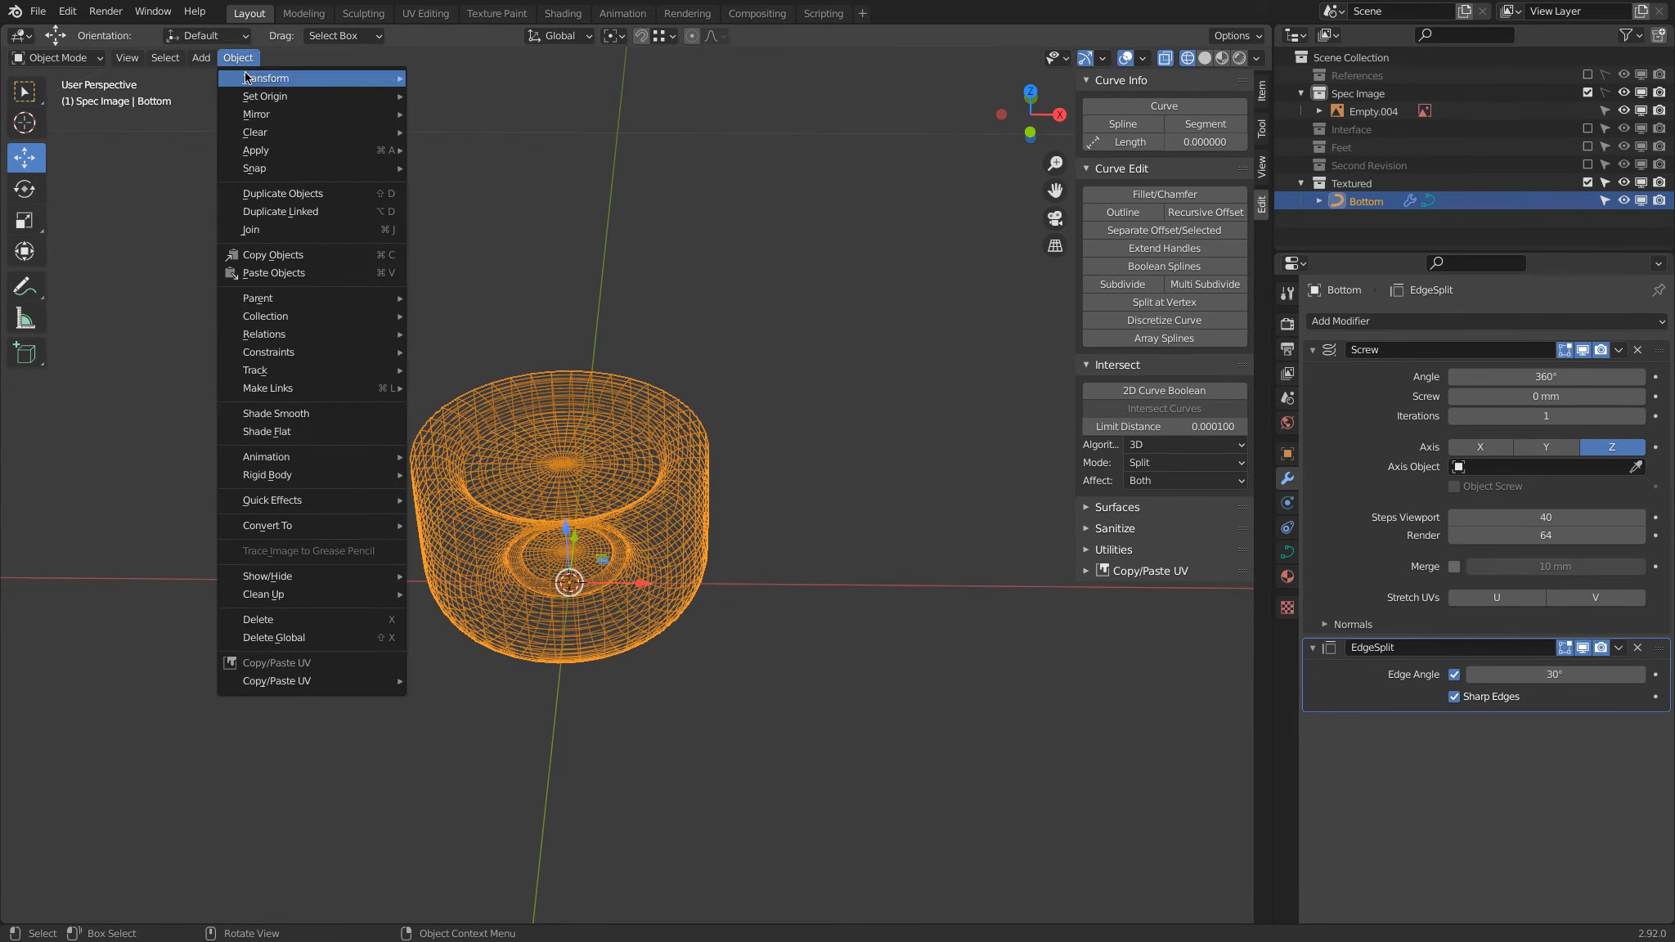
{"action": "mouse_move", "coordinate": [303, 527]}
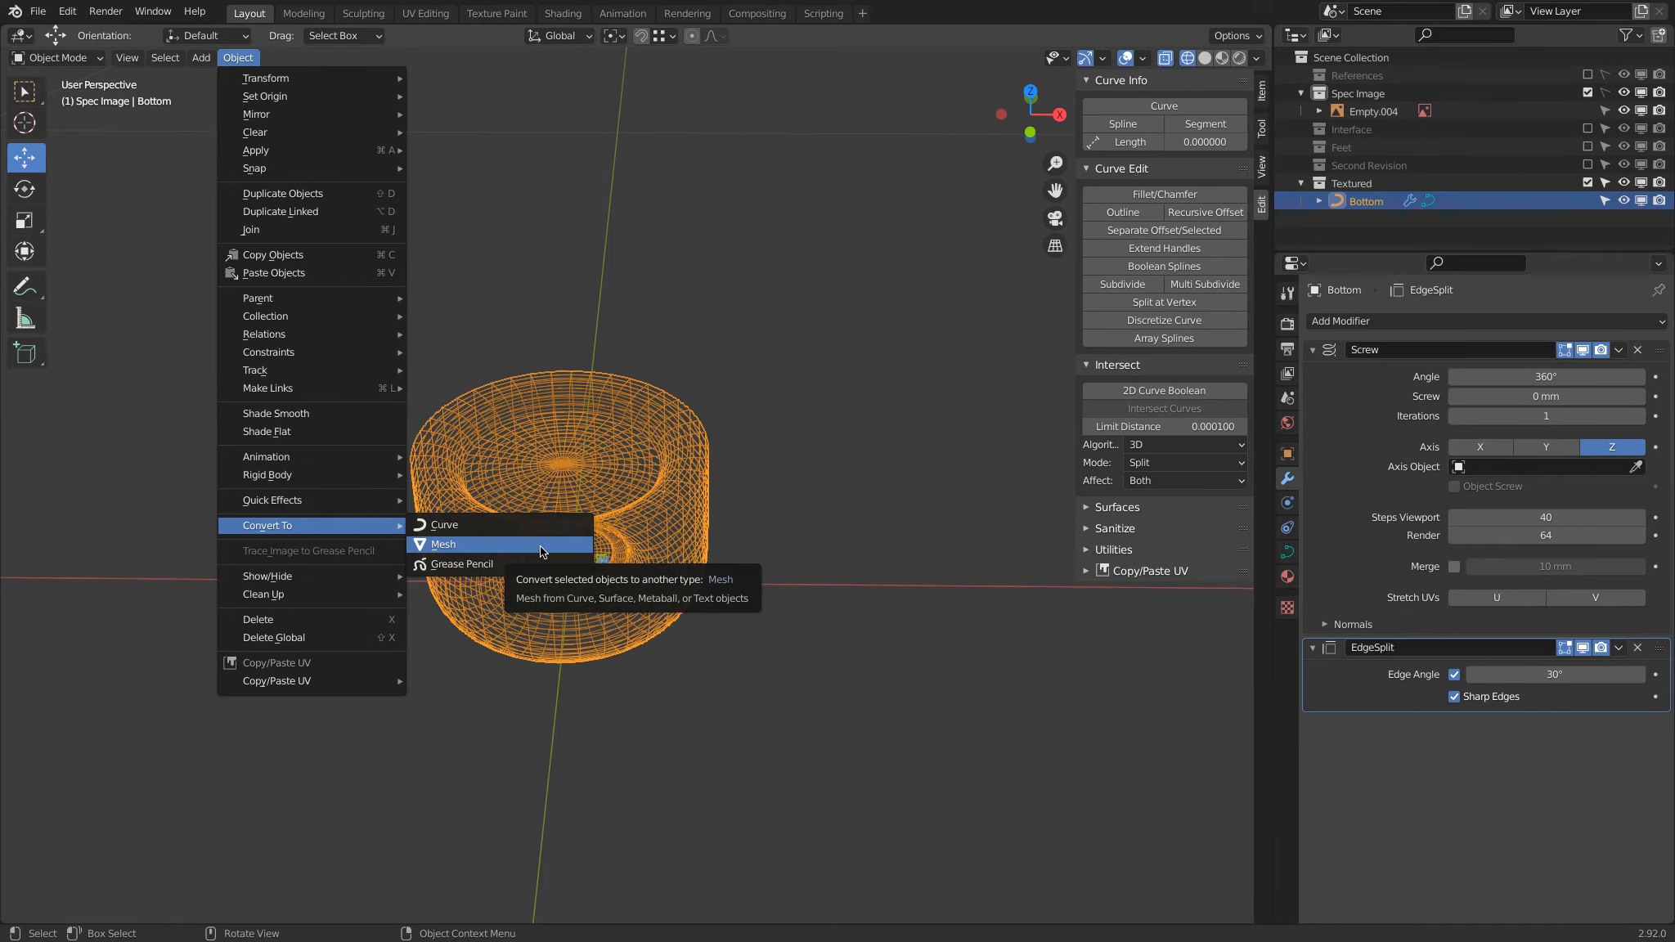
{"action": "left_click", "coordinate": [540, 545]}
Examine the converted Bottom mesh in Edit Mode and in solid shading, and undo the conversion to mesh.
{"action": "scroll", "coordinate": [515, 521], "scroll_direction": "up", "scroll_amount": 2}
{"action": "key", "text": "Tab"}
{"action": "key", "text": "shift+z"}
{"action": "mouse_move", "coordinate": [577, 478]}
{"action": "middle_mouse_down"}
{"action": "mouse_move", "coordinate": [570, 275]}
{"action": "mouse_move", "coordinate": [489, 558]}
{"action": "mouse_move", "coordinate": [507, 582]}
{"action": "middle_mouse_up"}
{"action": "key", "text": "Tab"}
{"action": "key", "text": "KP_7"}
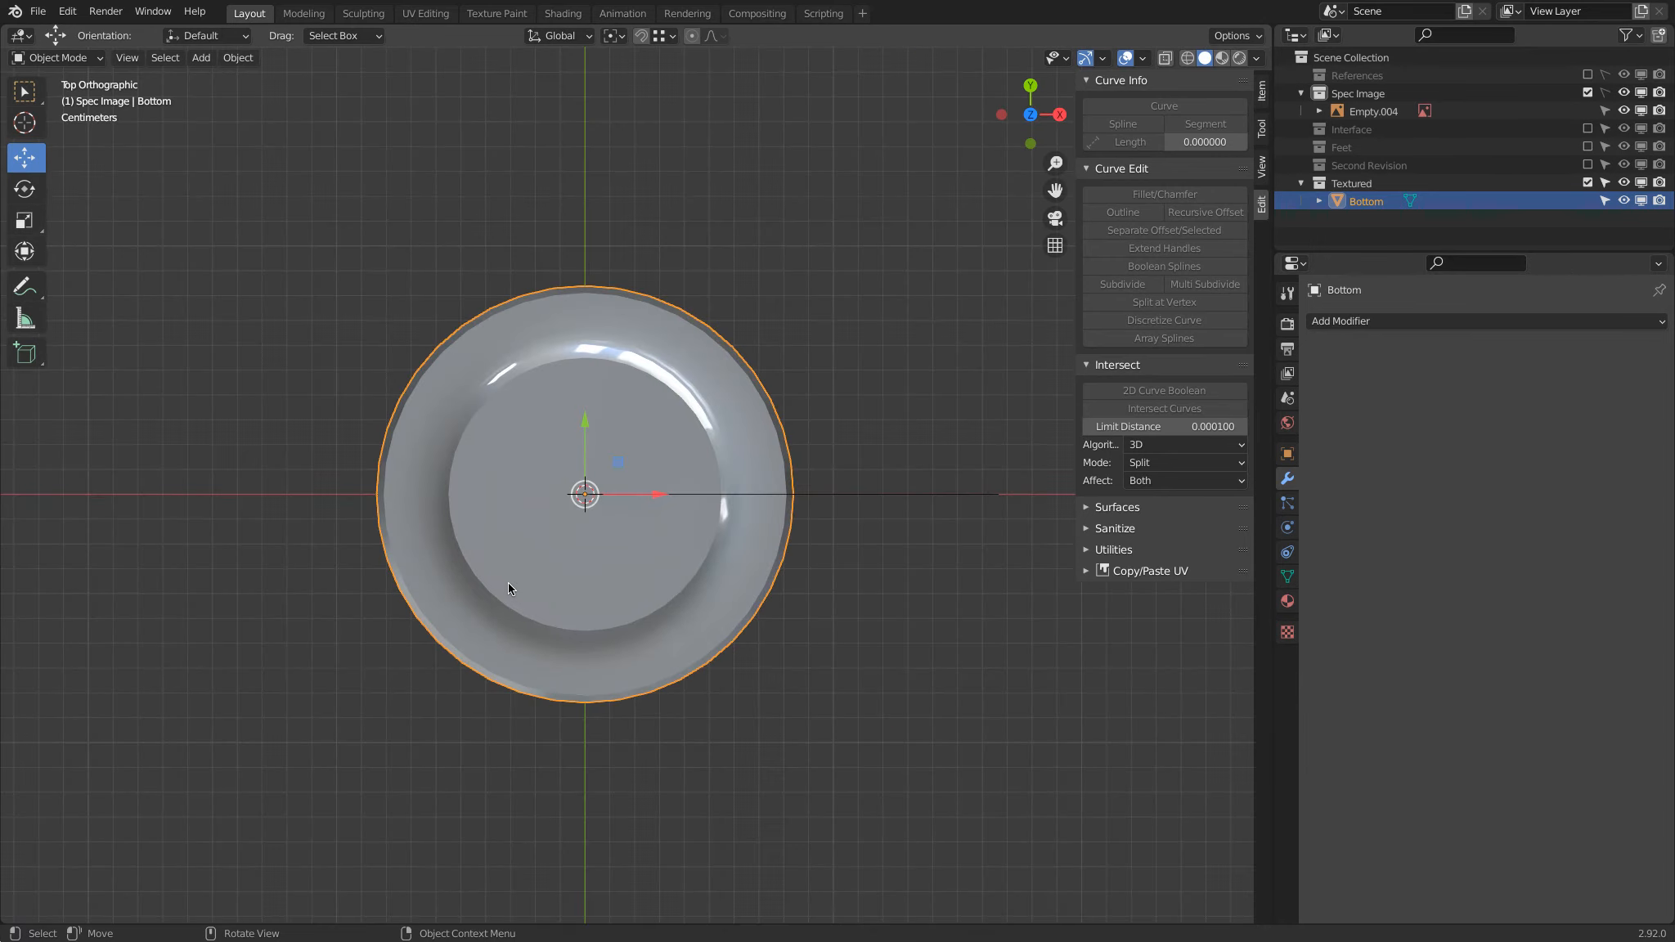
{"action": "key", "text": "KP_1"}
{"action": "middle_click_drag", "start_coordinate": [508, 582], "coordinate": [554, 683]}
{"action": "scroll", "coordinate": [553, 682], "scroll_direction": "down", "scroll_amount": 3}
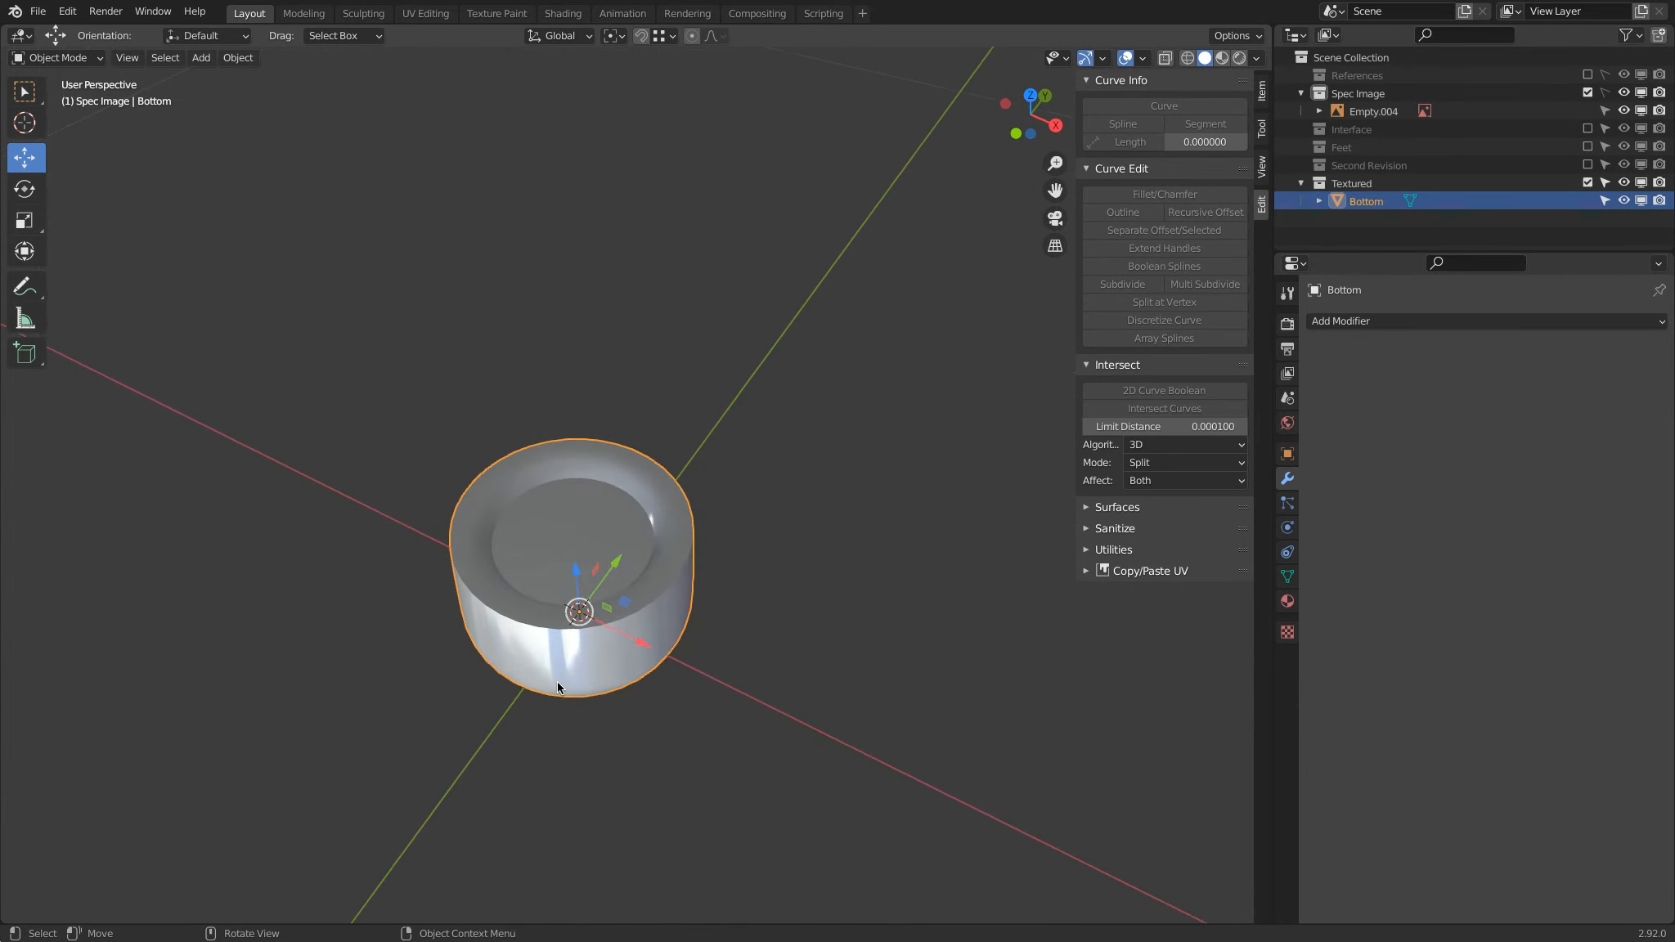
{"action": "key", "text": "ctrl+z"}
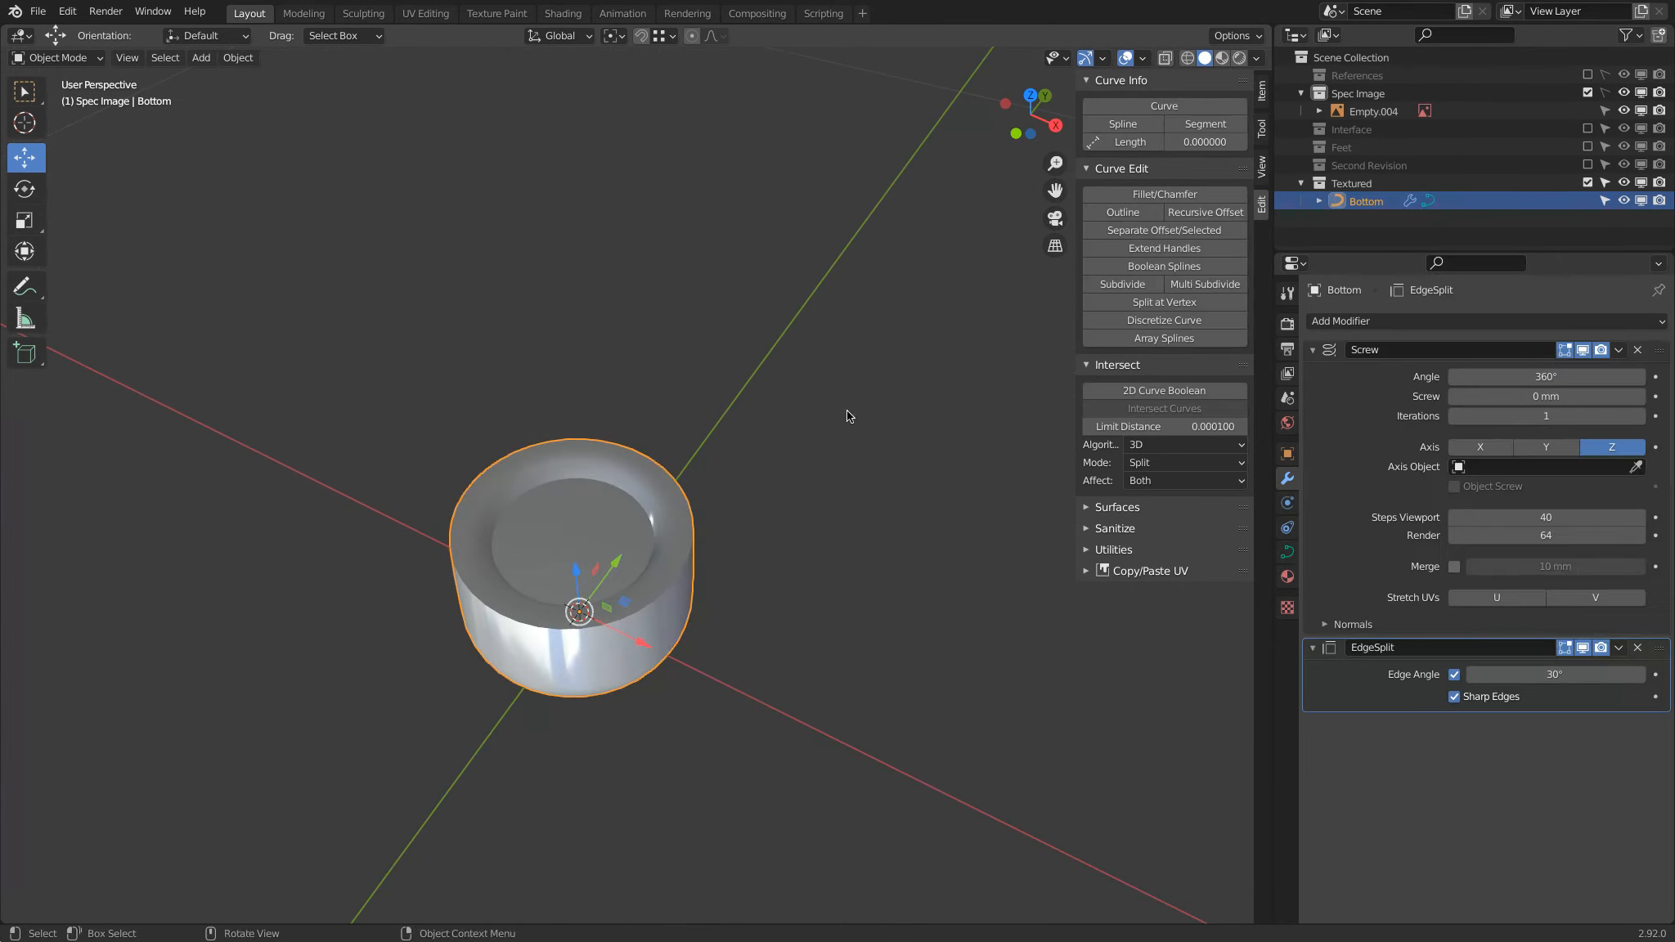
Try 30 and then 20 viewport steps for the Bottom object's Screw modifier.
{"action": "left_click", "coordinate": [1640, 515]}
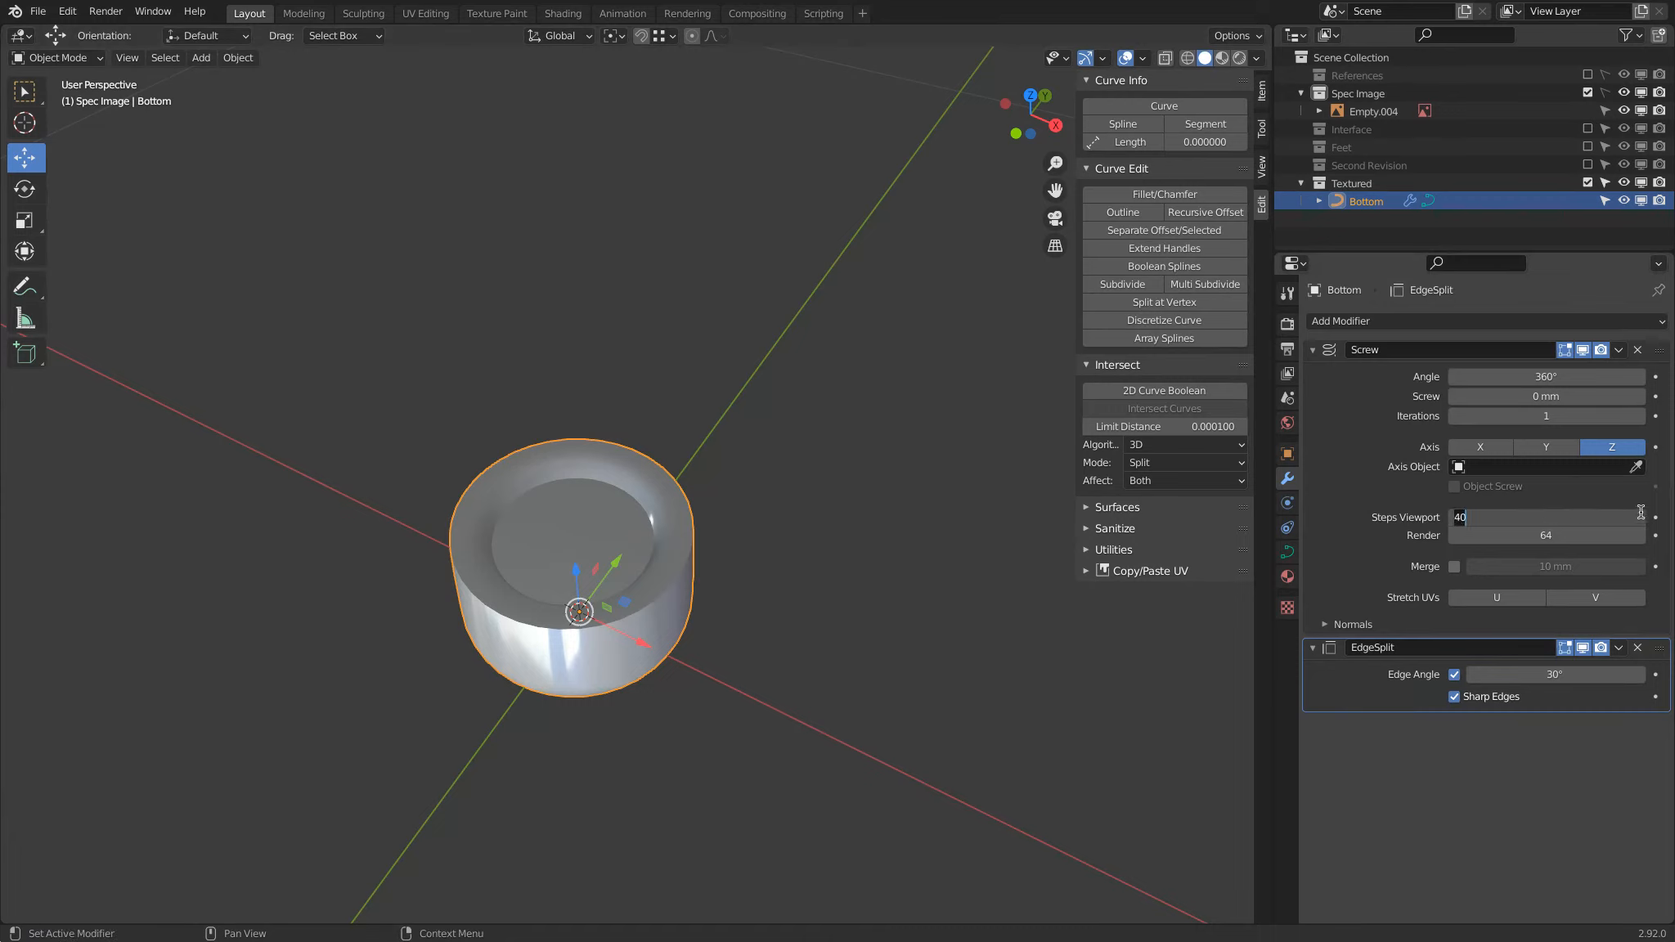
{"action": "type", "text": "30"}
{"action": "key", "text": "Return"}
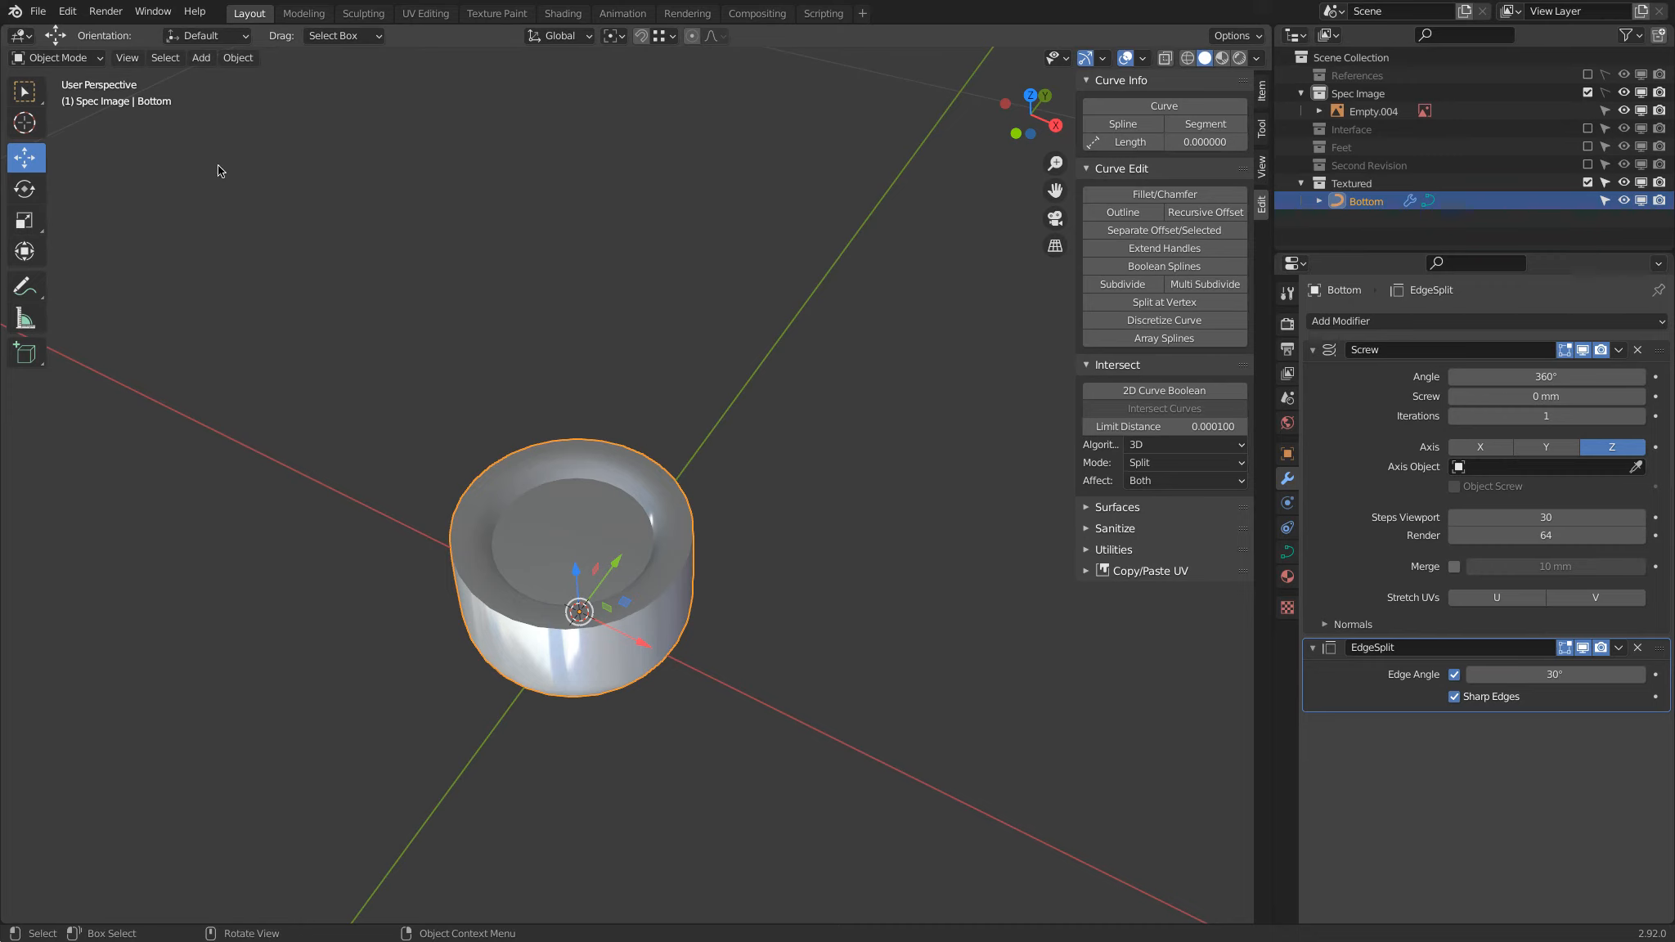
{"action": "left_click", "coordinate": [238, 57]}
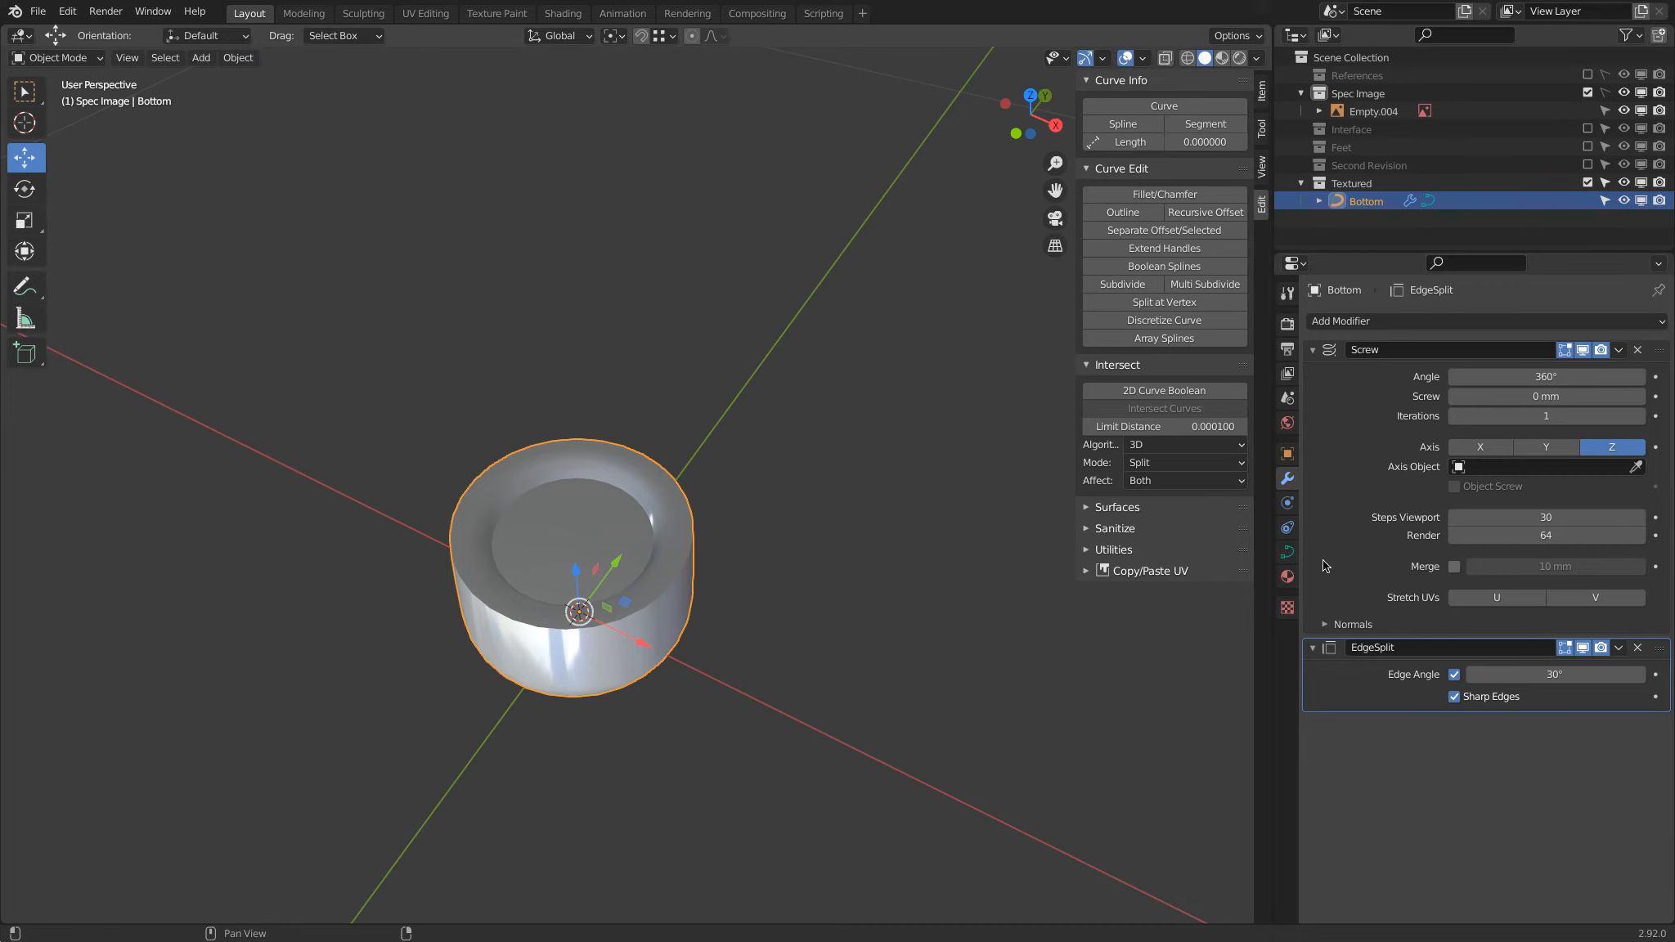
{"action": "left_click_drag", "start_coordinate": [1552, 518], "coordinate": [1546, 520]}
Convert the Bottom curve to a mesh, inspect it in Edit Mode, and undo the conversion.
{"action": "left_click", "coordinate": [237, 58]}
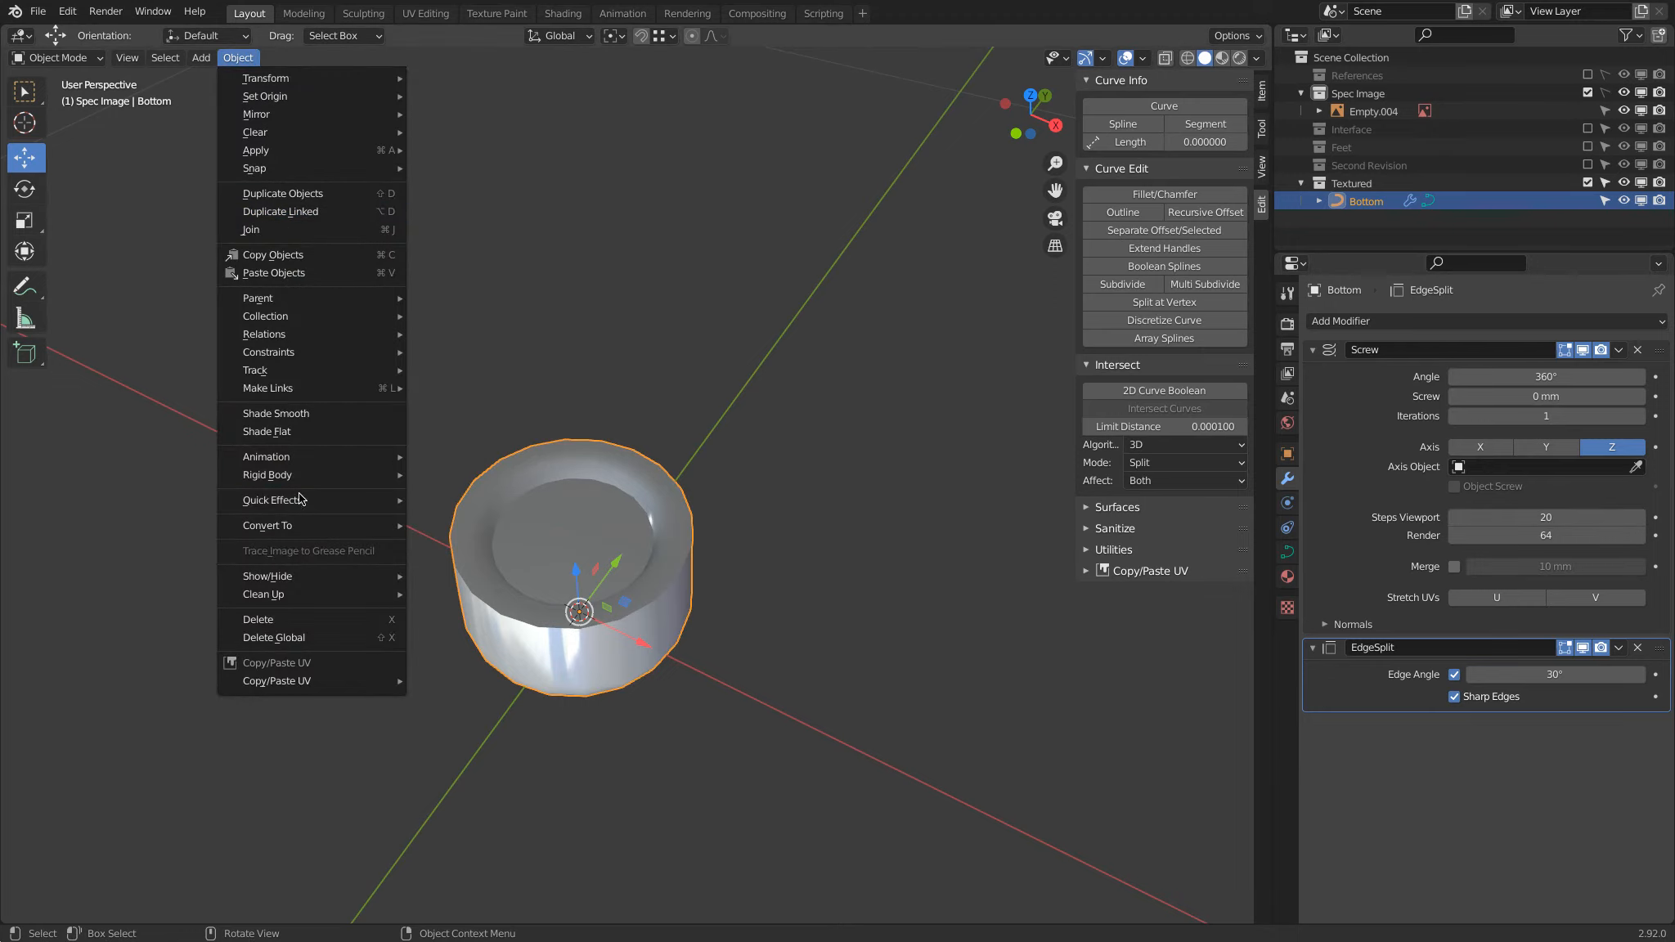
{"action": "left_click", "coordinate": [502, 542]}
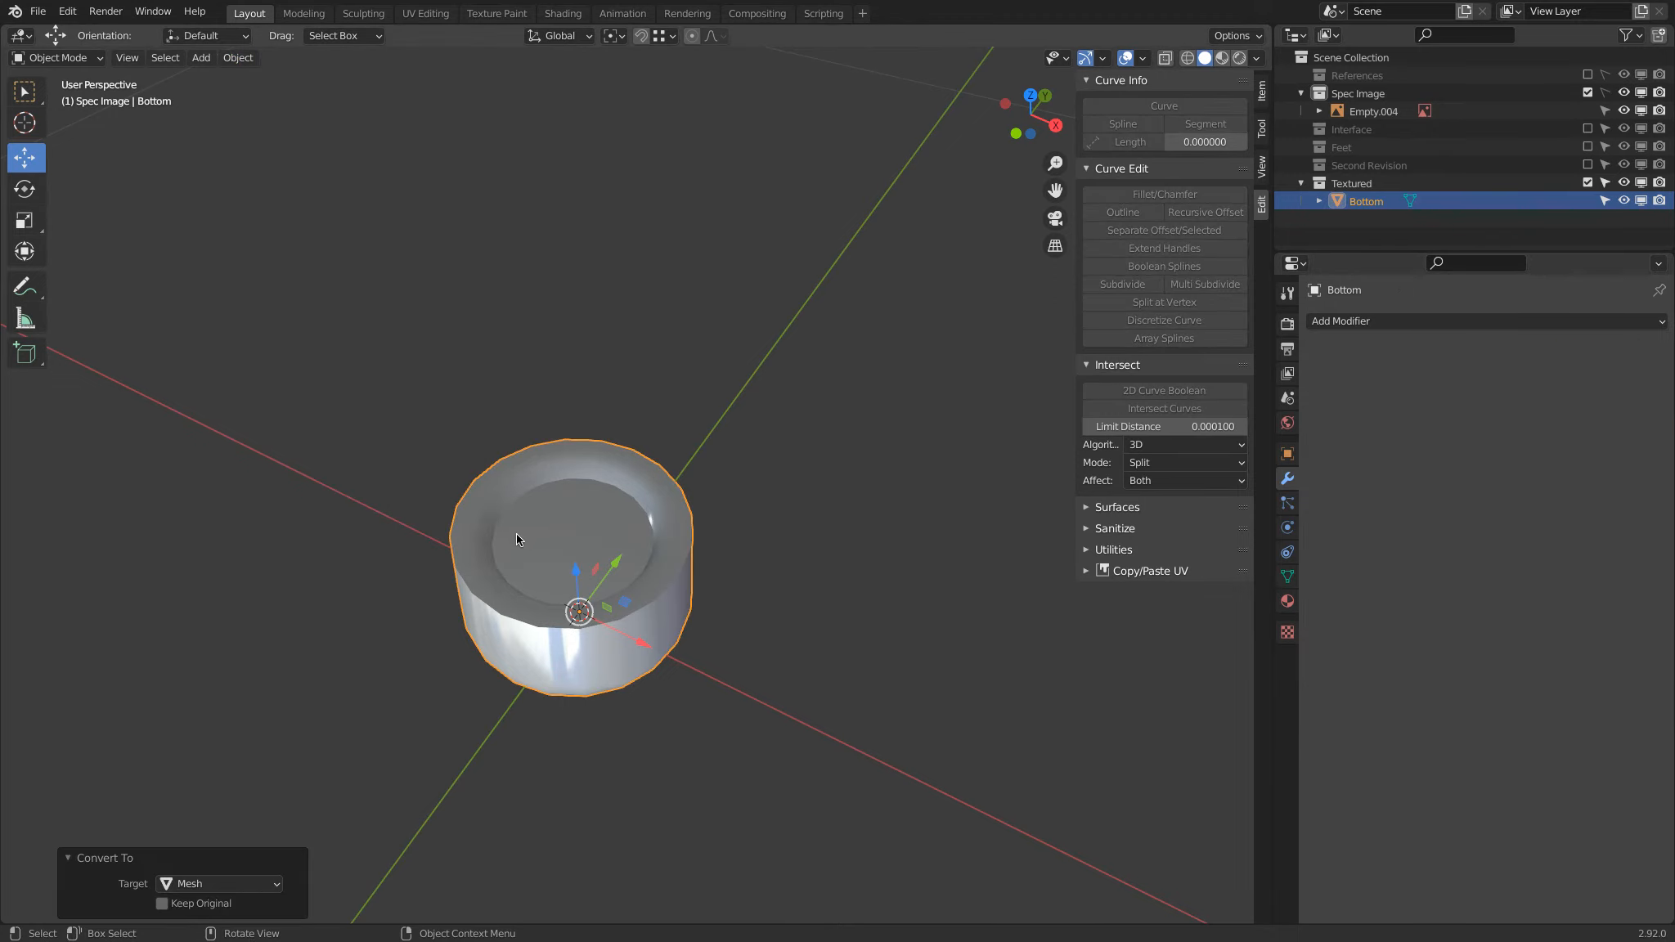
{"action": "key", "text": "Tab"}
{"action": "middle_click_drag", "start_coordinate": [515, 534], "coordinate": [531, 412]}
{"action": "middle_click_drag", "start_coordinate": [545, 293], "coordinate": [519, 538]}
{"action": "key", "text": "ctrl+z"}
{"action": "key", "text": "ctrl+z"}
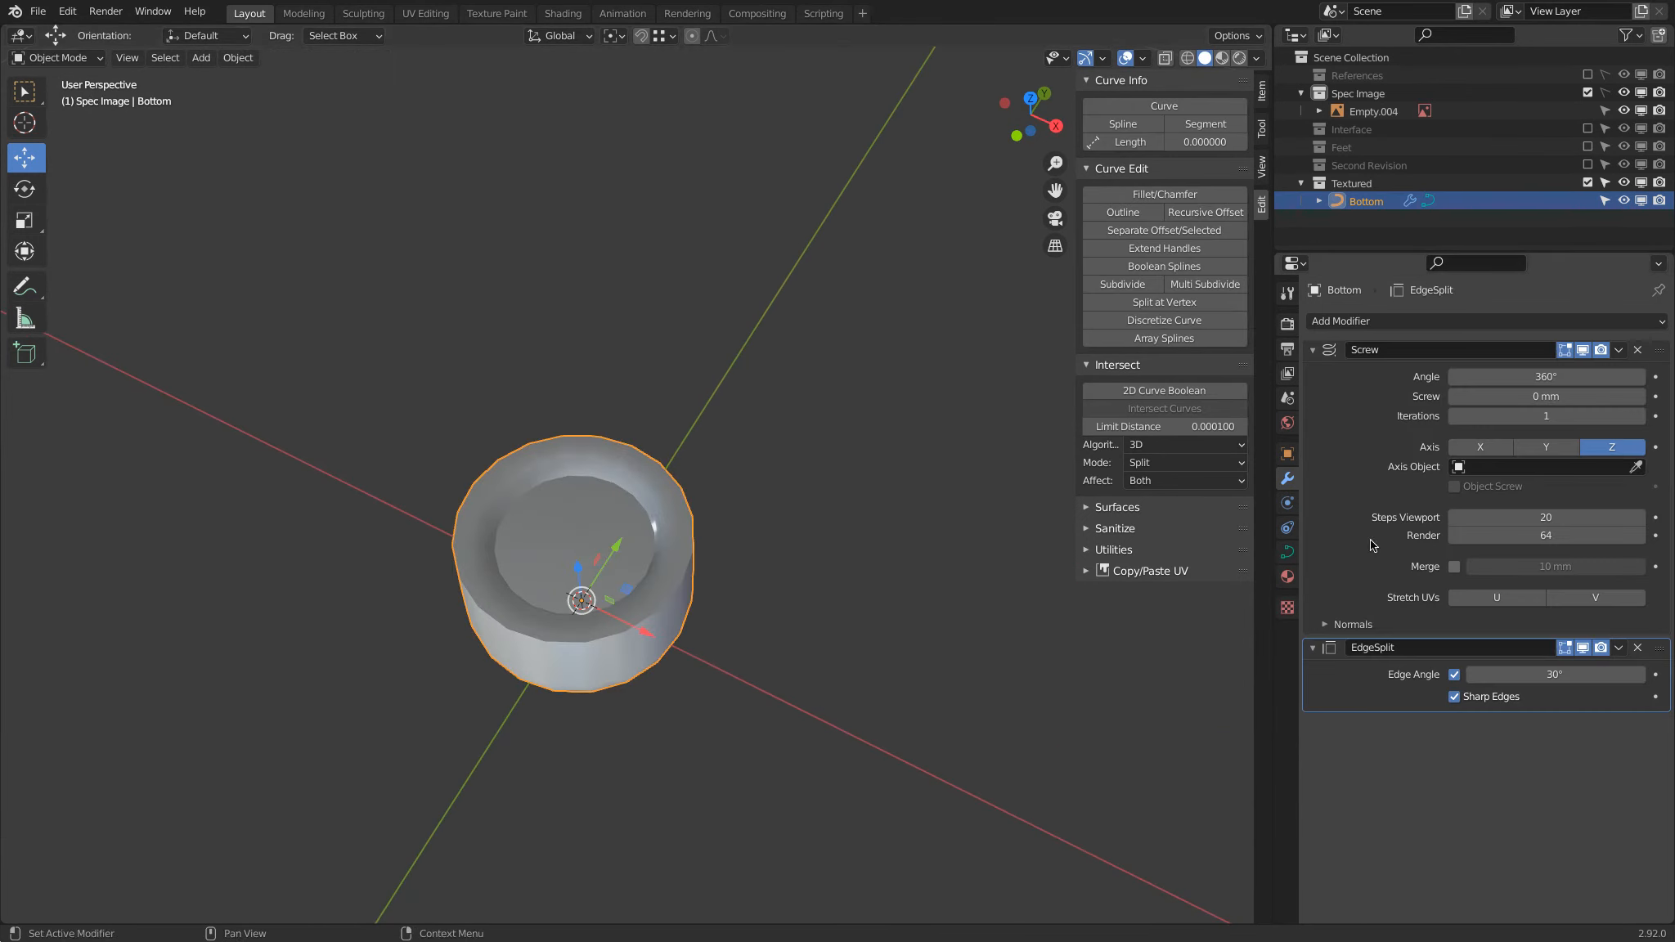
Try 40 viewport steps for the Screw modifier and check the roundness of the body's rim up close.
{"action": "left_click", "coordinate": [1558, 520]}
{"action": "type", "text": "40"}
{"action": "key", "text": "Return"}
{"action": "scroll", "coordinate": [342, 458], "scroll_direction": "up", "scroll_amount": 6}
{"action": "scroll", "coordinate": [342, 458], "scroll_direction": "down", "scroll_amount": 1}
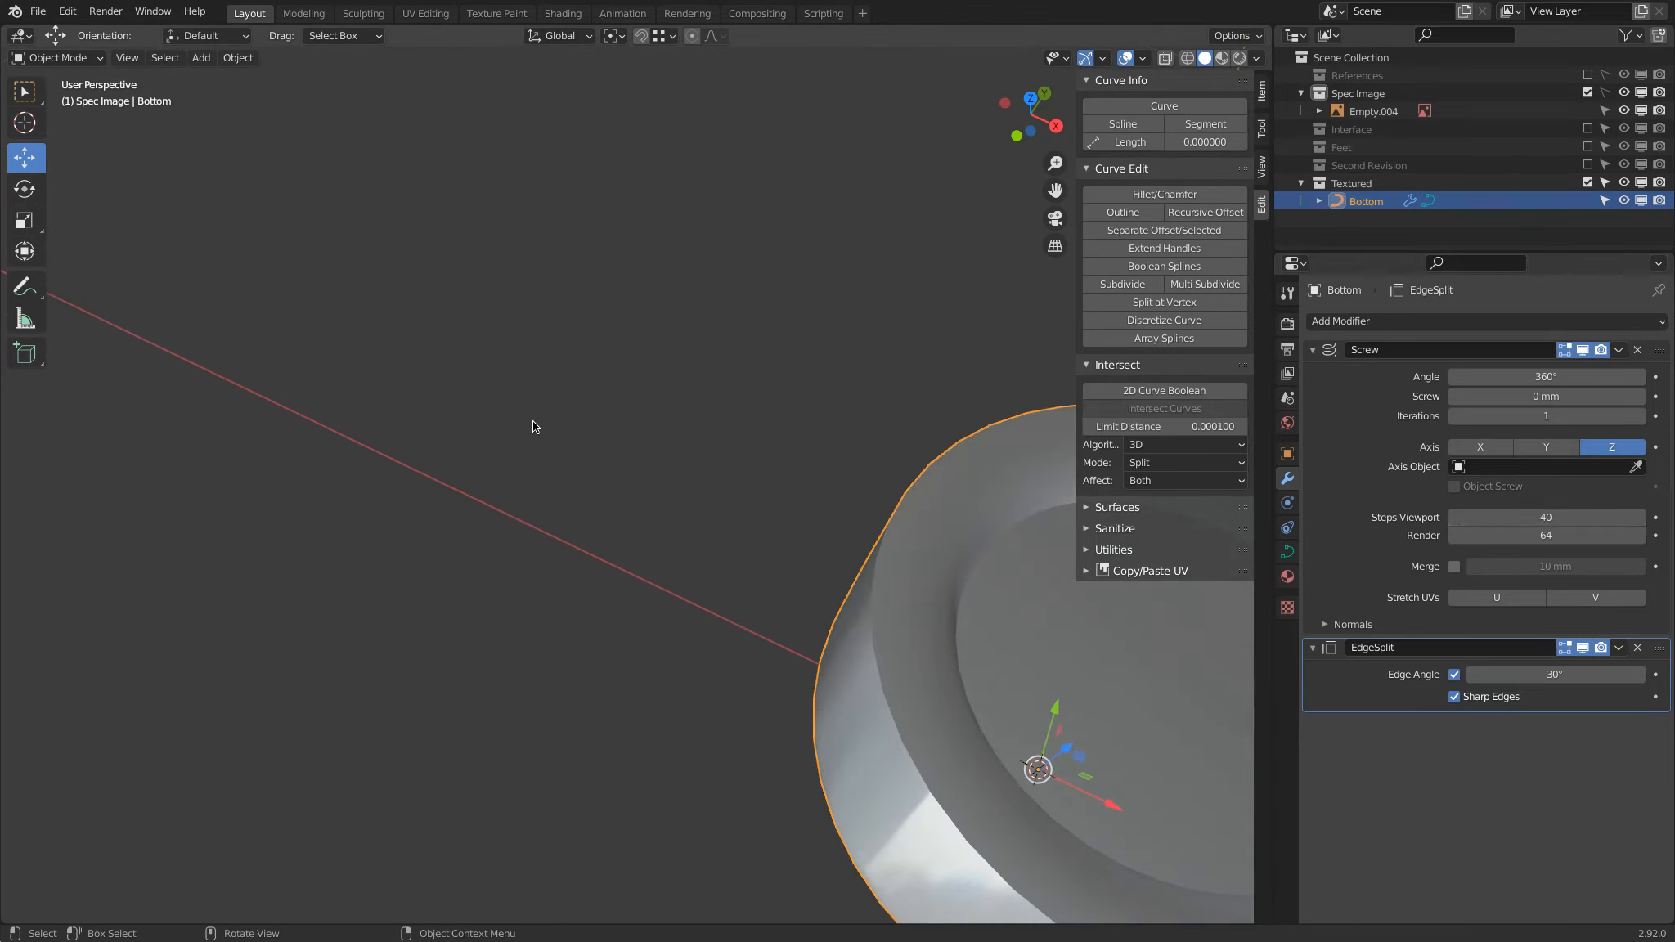
{"action": "middle_click_drag", "start_coordinate": [532, 421], "coordinate": [391, 384], "text": "shift"}
Set the Screw modifier's viewport steps to 30 and check the body in wireframe and solid shading.
{"action": "left_click", "coordinate": [1515, 518]}
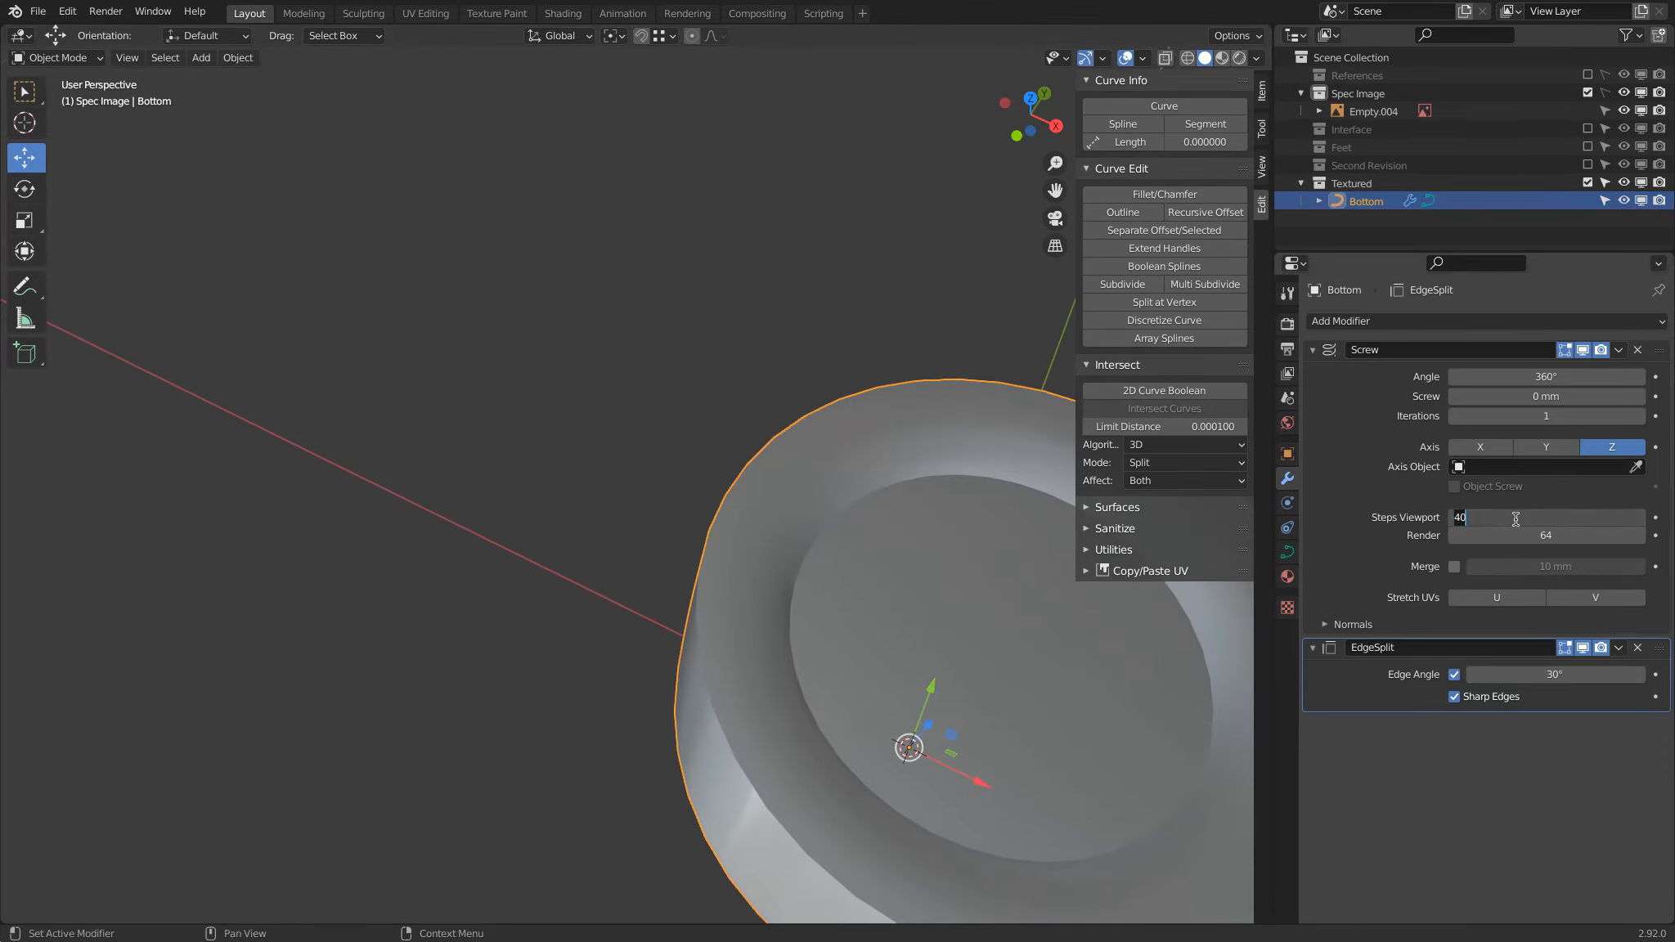
{"action": "type", "text": "30"}
{"action": "key", "text": "Return"}
{"action": "mouse_move", "coordinate": [810, 623]}
{"action": "middle_mouse_down"}
{"action": "mouse_move", "coordinate": [463, 578]}
{"action": "mouse_move", "coordinate": [469, 417]}
{"action": "mouse_move", "coordinate": [505, 378]}
{"action": "mouse_move", "coordinate": [516, 529]}
{"action": "mouse_move", "coordinate": [531, 432]}
{"action": "mouse_move", "coordinate": [500, 421]}
{"action": "middle_mouse_up"}
{"action": "key", "text": "z"}
{"action": "left_click", "coordinate": [312, 419]}
{"action": "key", "text": "z"}
{"action": "left_click", "coordinate": [1001, 418]}
{"action": "mouse_move", "coordinate": [730, 404]}
{"action": "middle_mouse_down"}
{"action": "mouse_move", "coordinate": [715, 330]}
{"action": "mouse_move", "coordinate": [688, 545]}
{"action": "mouse_move", "coordinate": [743, 421]}
{"action": "mouse_move", "coordinate": [747, 355]}
{"action": "mouse_move", "coordinate": [717, 573]}
{"action": "mouse_move", "coordinate": [732, 448]}
{"action": "mouse_move", "coordinate": [738, 560]}
{"action": "middle_mouse_up"}
{"action": "key", "text": "Tab"}
{"action": "key", "text": "Tab"}
{"action": "key", "text": "alt+a"}
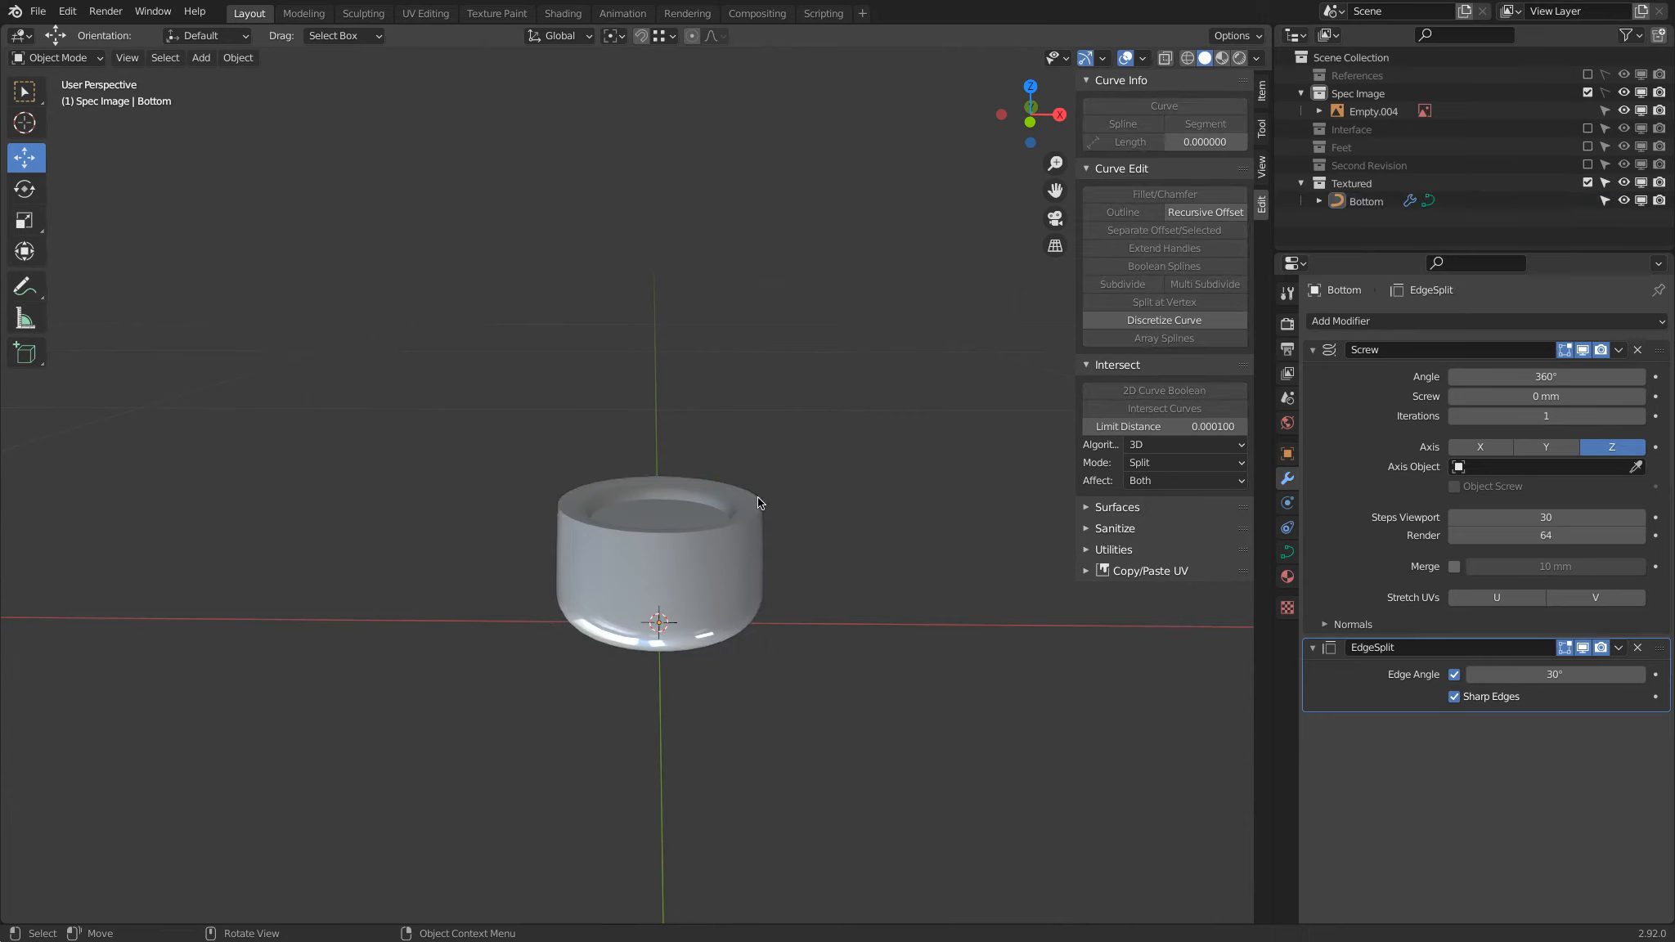
Inspect the Bottom object's profile curve in Edit Mode and set its preview resolution to 10.
{"action": "left_click", "coordinate": [759, 506]}
{"action": "key", "text": "Tab"}
{"action": "key", "text": "alt+z"}
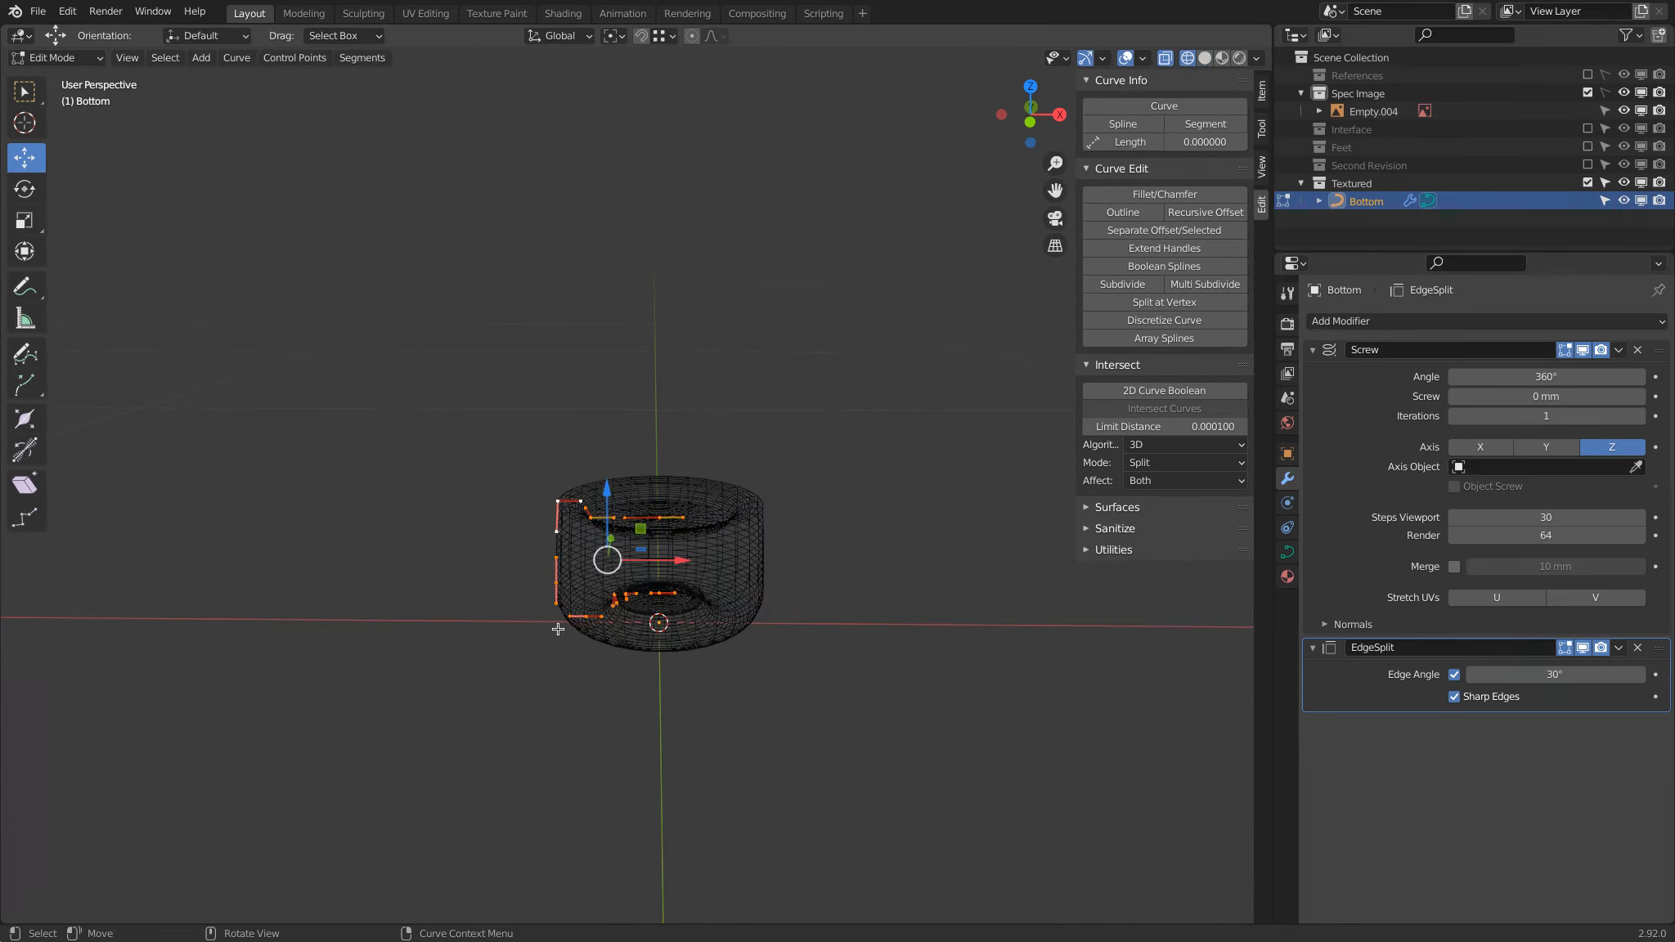
{"action": "key", "text": "alt+z"}
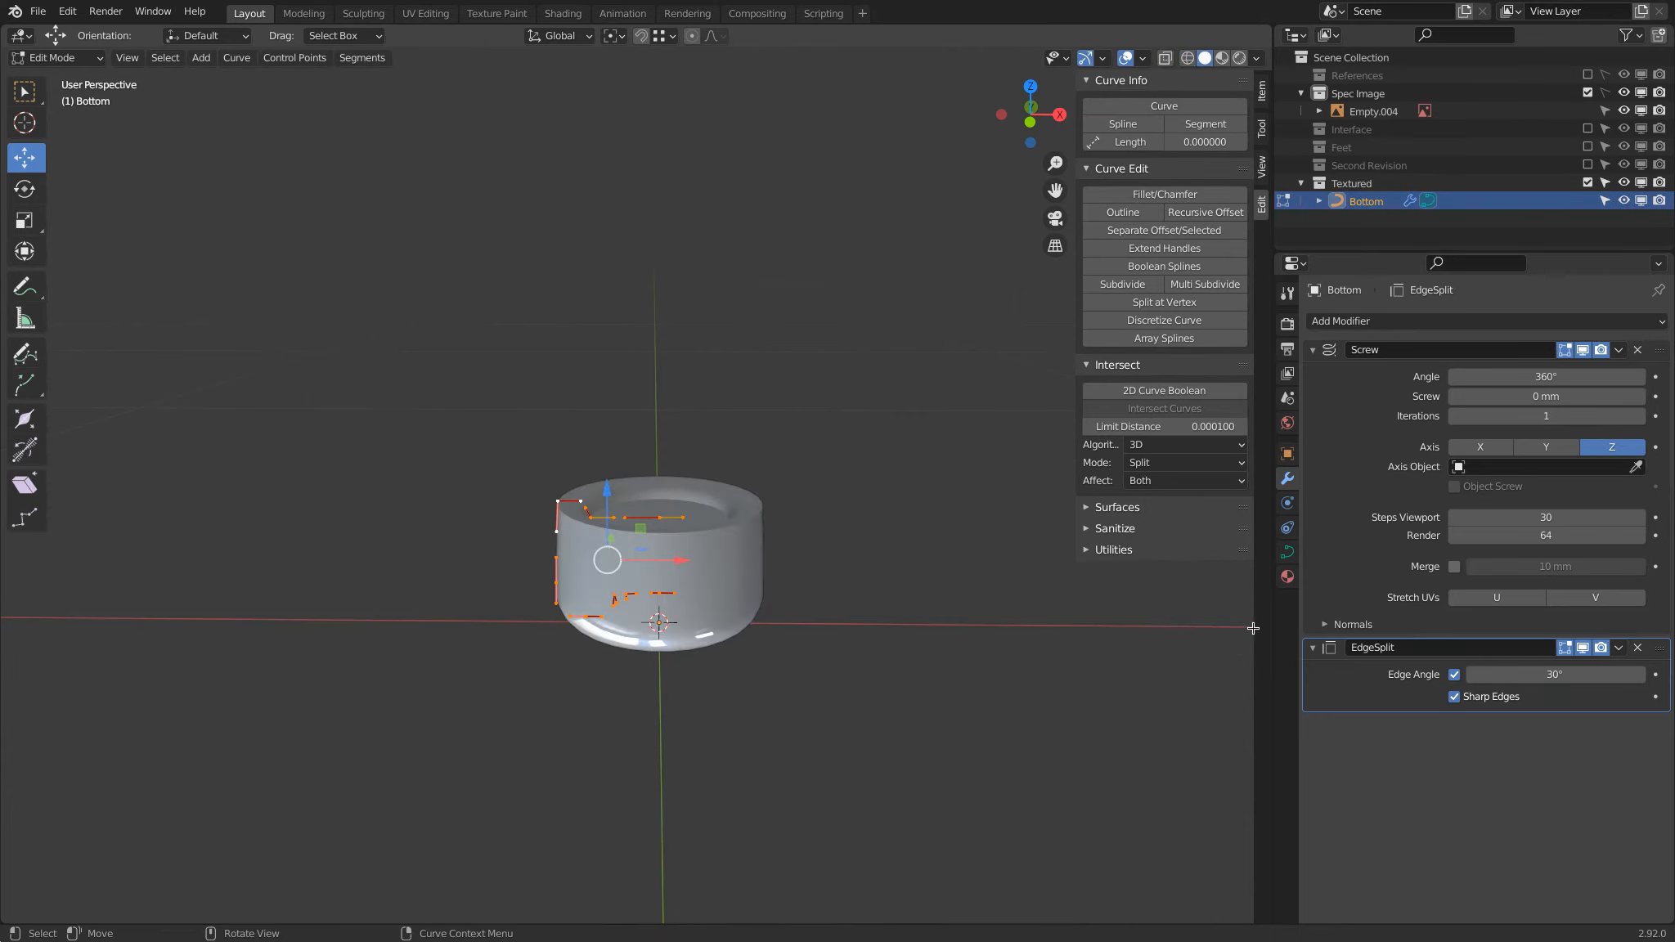
{"action": "left_click", "coordinate": [1286, 551]}
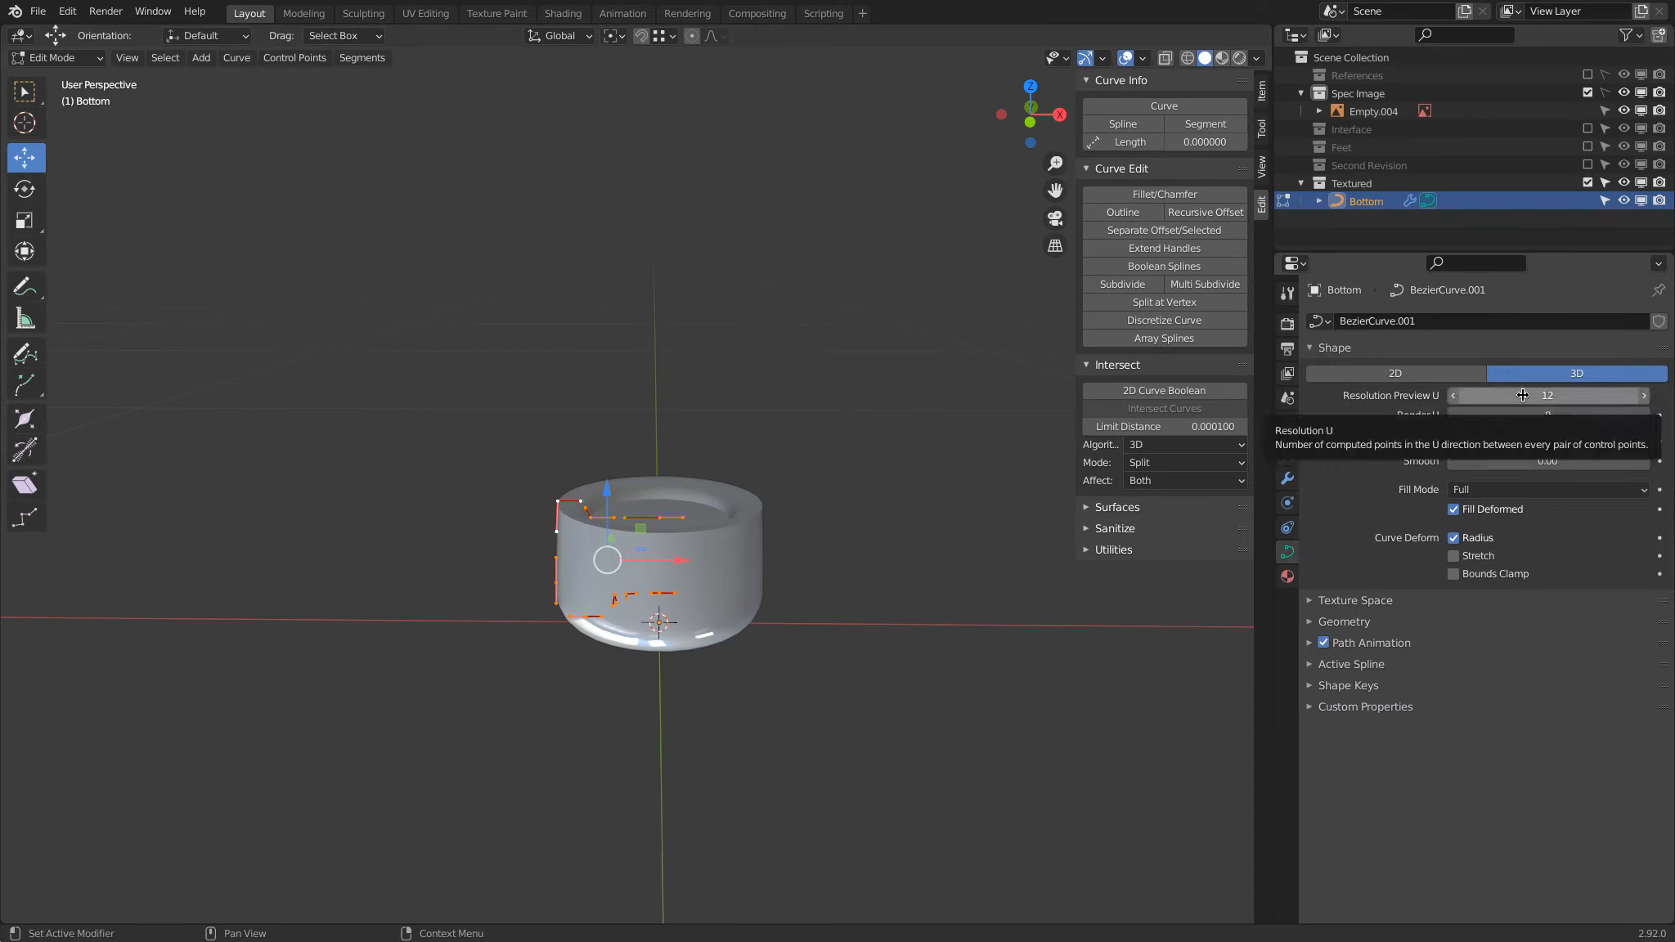
{"action": "left_click_drag", "start_coordinate": [1520, 402], "coordinate": [1499, 399]}
{"action": "left_click", "coordinate": [1564, 395]}
{"action": "type", "text": "10"}
{"action": "key", "text": "Return"}
{"action": "scroll", "coordinate": [684, 556], "scroll_direction": "up", "scroll_amount": 5}
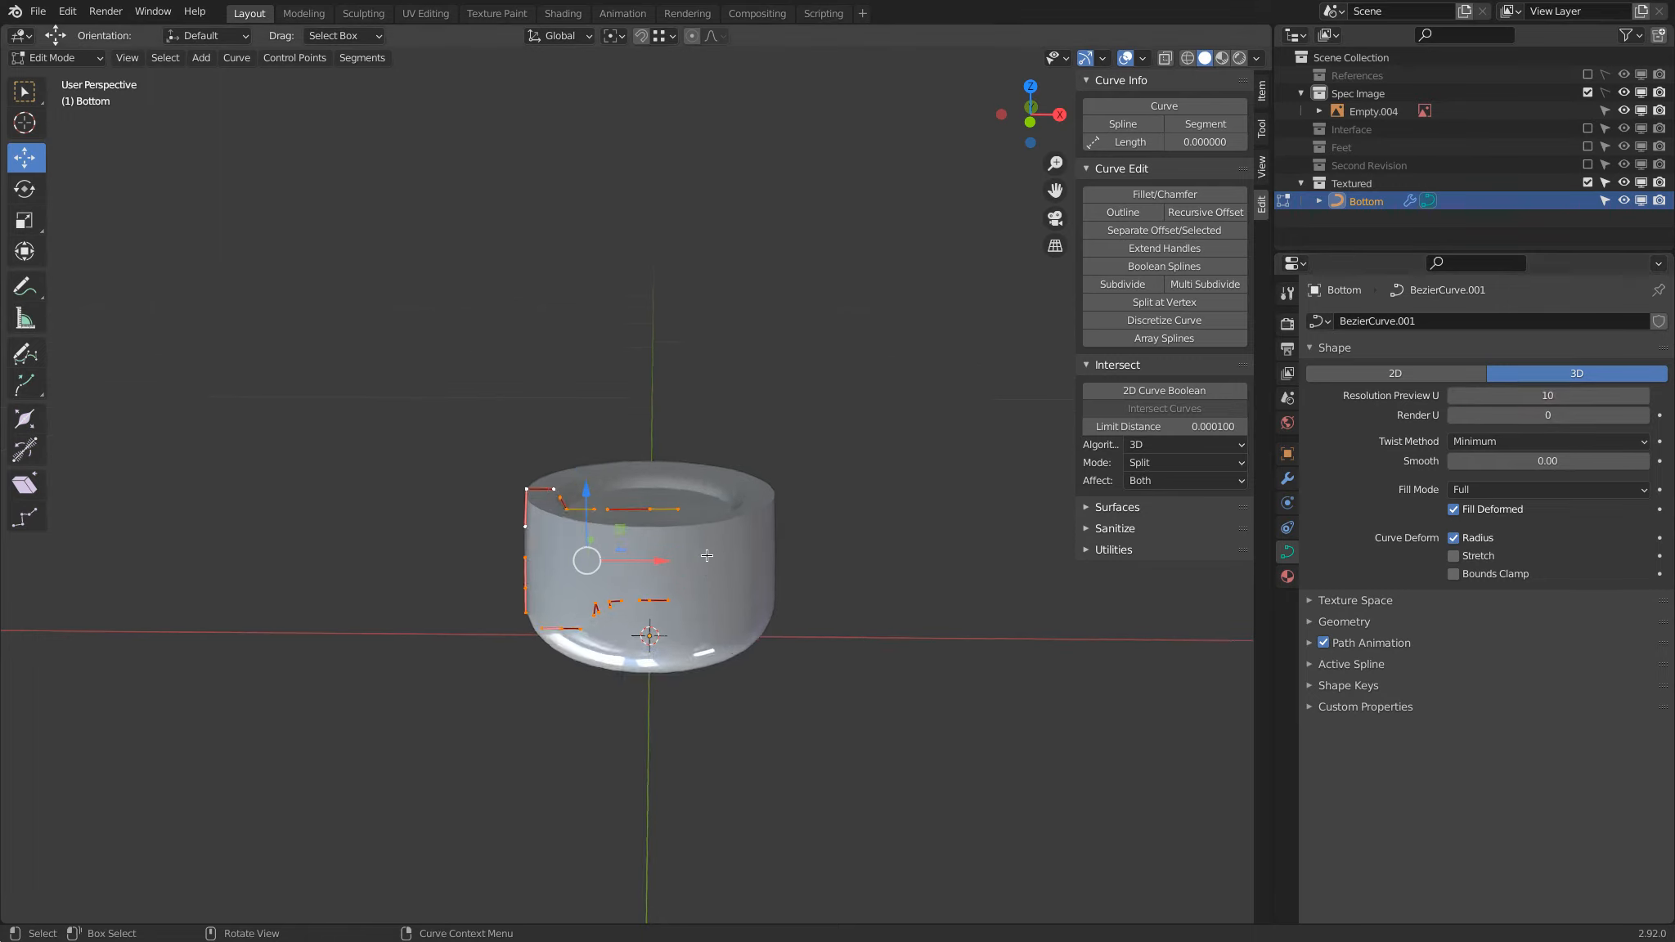
{"action": "middle_click_drag", "start_coordinate": [683, 556], "coordinate": [663, 604]}
{"action": "scroll", "coordinate": [691, 581], "scroll_direction": "down", "scroll_amount": 4}
{"action": "key", "text": "Tab"}
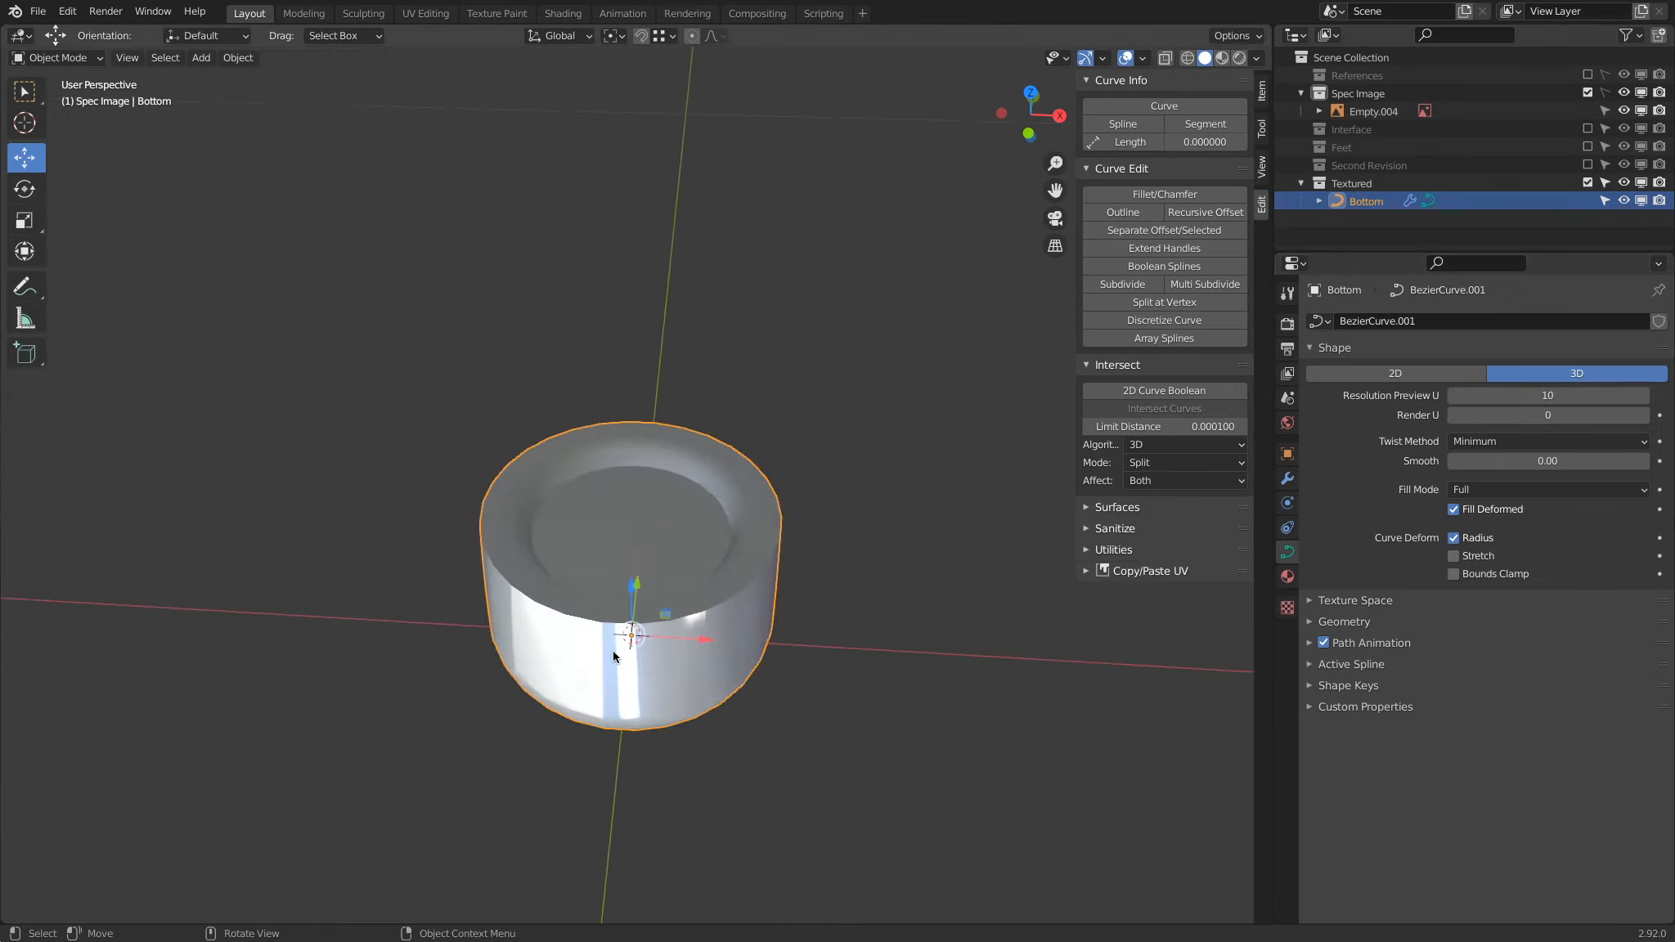
{"action": "left_click", "coordinate": [238, 57]}
{"action": "mouse_move", "coordinate": [288, 583]}
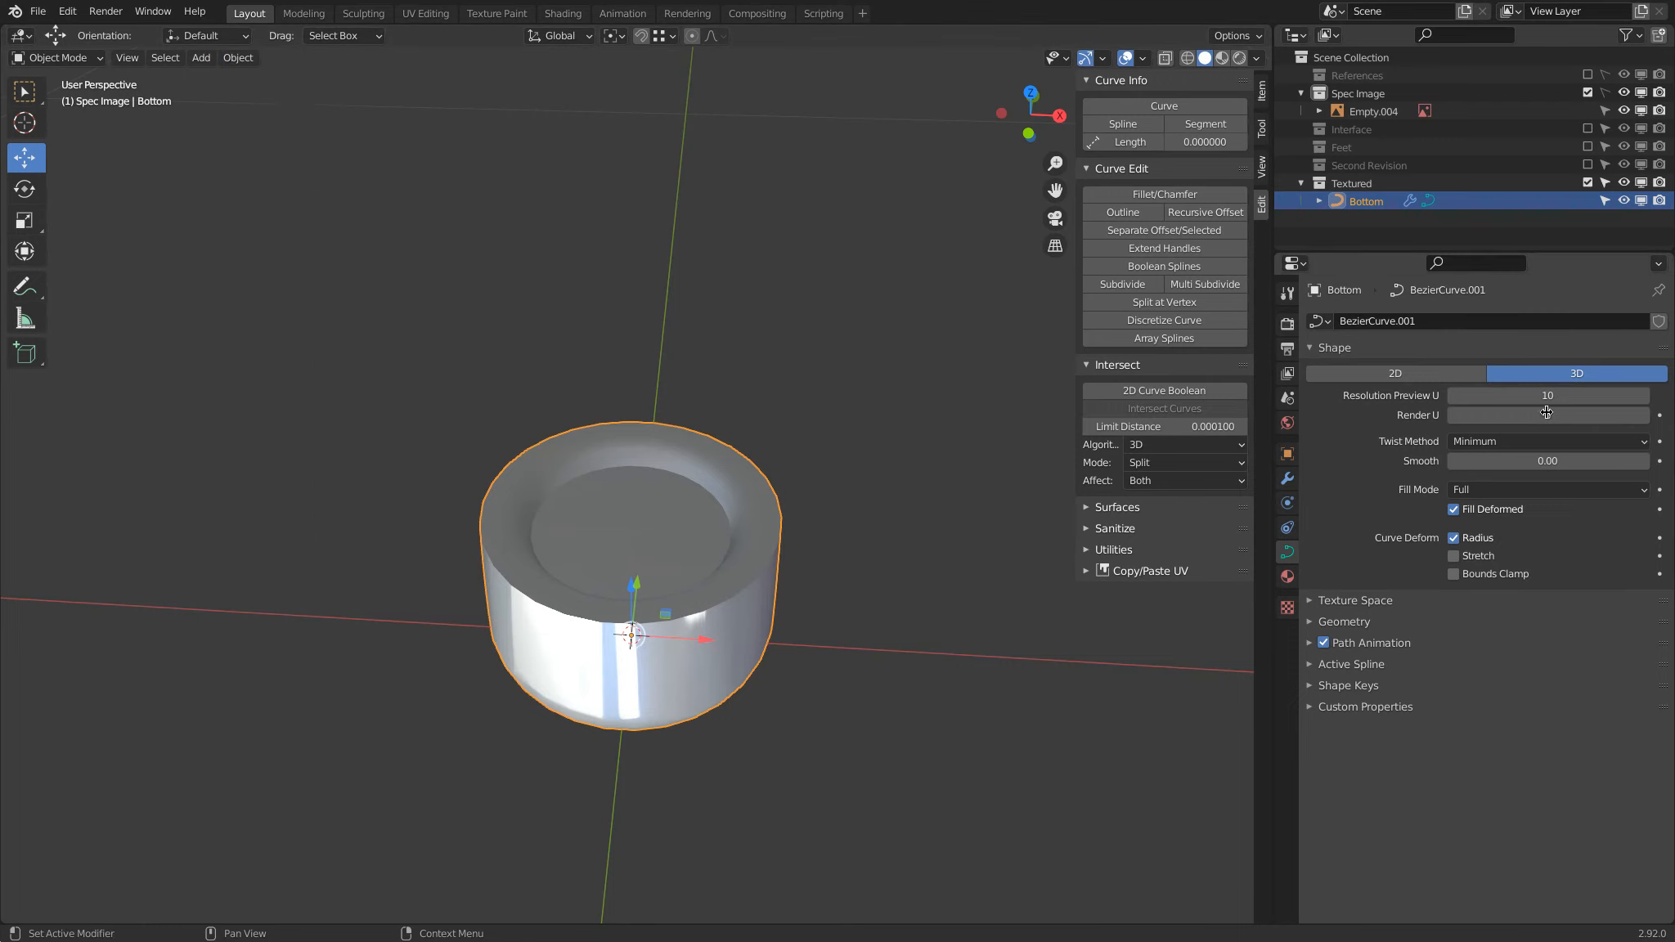
{"action": "left_click", "coordinate": [1285, 482]}
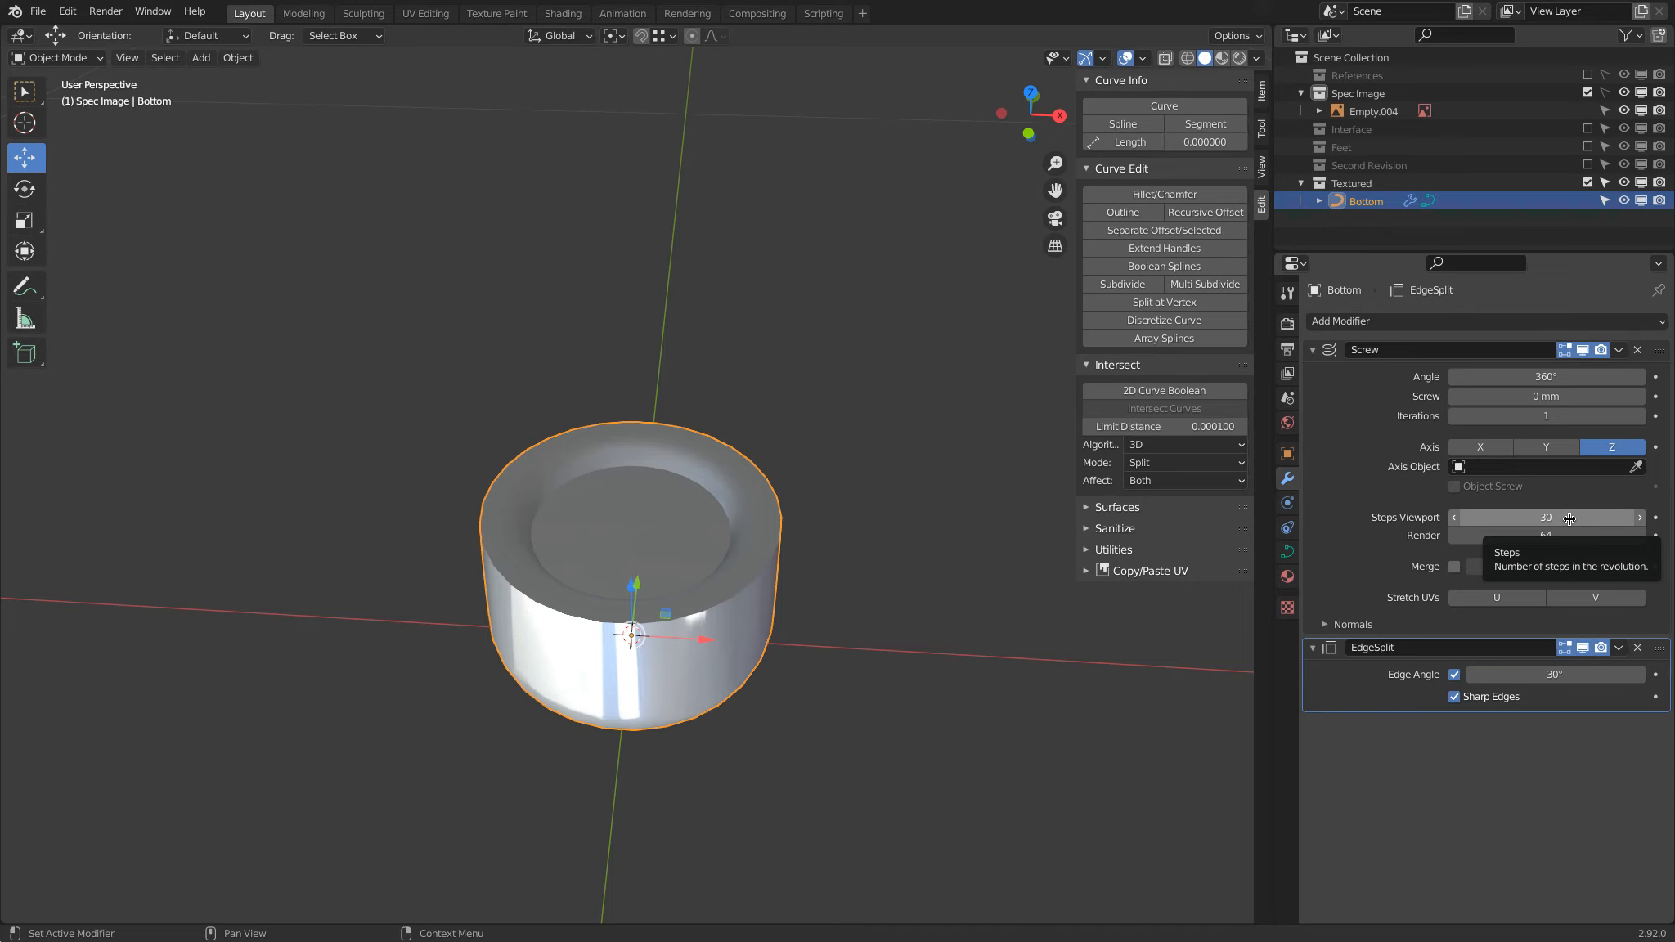
Show the Second Revision collection in wireframe and duplicate its Profile Top object in place.
{"action": "left_click", "coordinate": [1587, 165]}
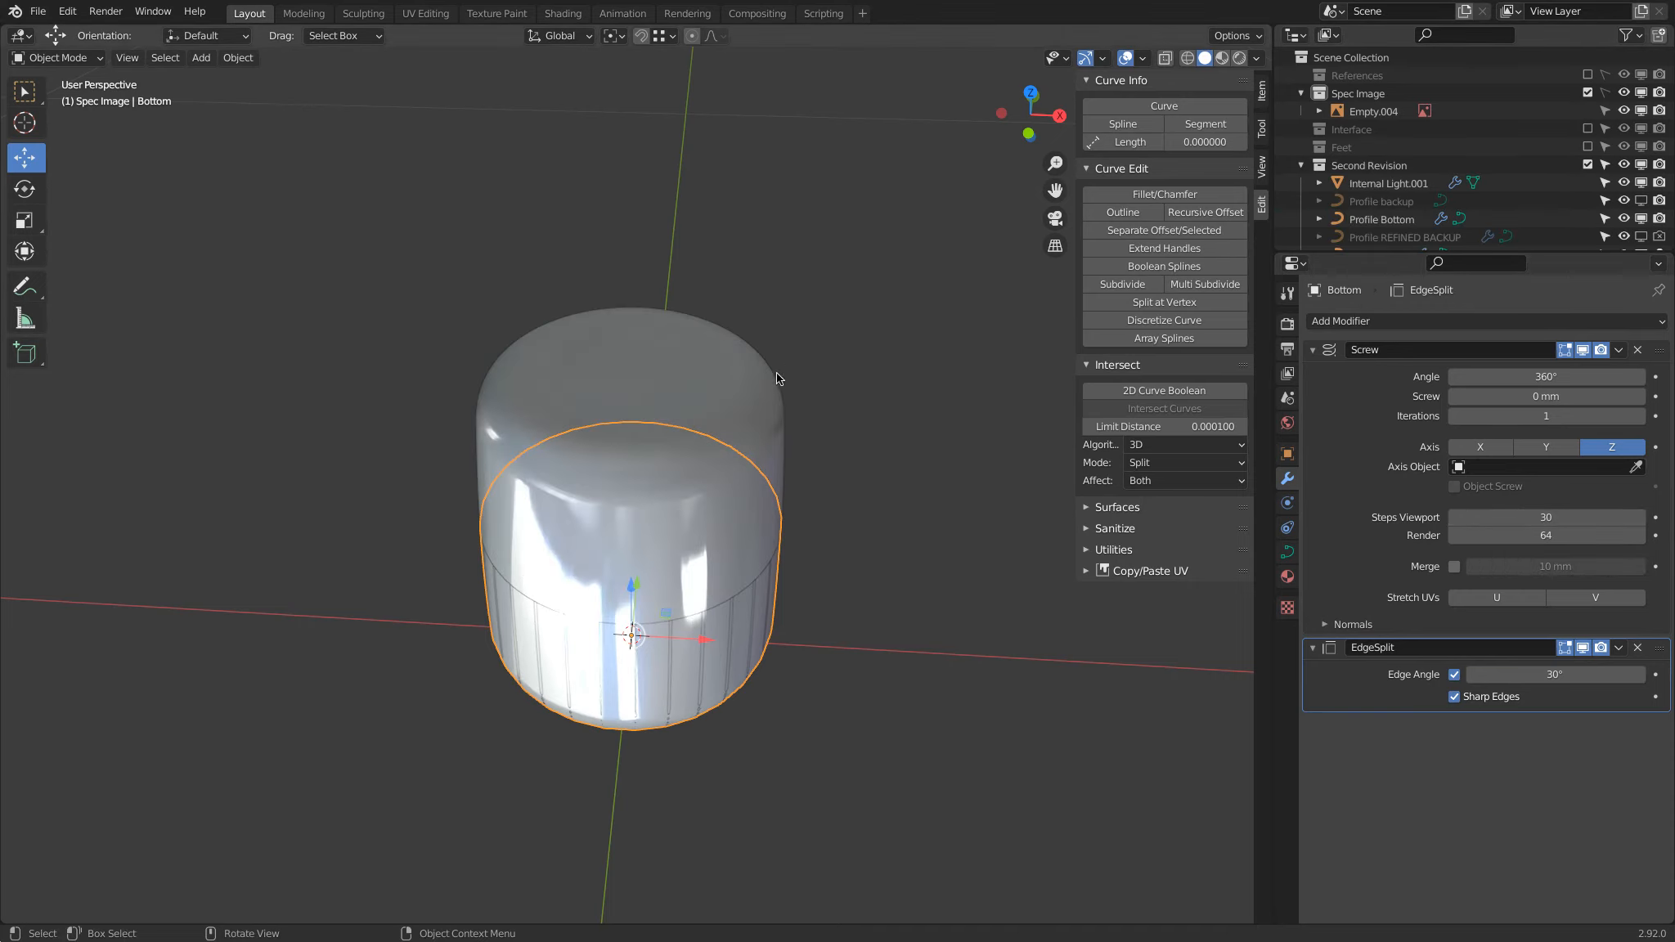
{"action": "key", "text": "z"}
{"action": "left_click", "coordinate": [209, 389]}
{"action": "left_click", "coordinate": [608, 327]}
{"action": "middle_click_drag", "start_coordinate": [660, 357], "coordinate": [794, 317]}
{"action": "left_click", "coordinate": [794, 316]}
{"action": "key", "text": "shift+d"}
{"action": "key", "text": "Escape"}
{"action": "scroll", "coordinate": [1403, 180], "scroll_direction": "down", "scroll_amount": 4}
Move the duplicated top profile into the Textured collection and rename it as Top.
{"action": "left_click_drag", "start_coordinate": [1403, 198], "coordinate": [1382, 218]}
{"action": "double_click", "coordinate": [1376, 234]}
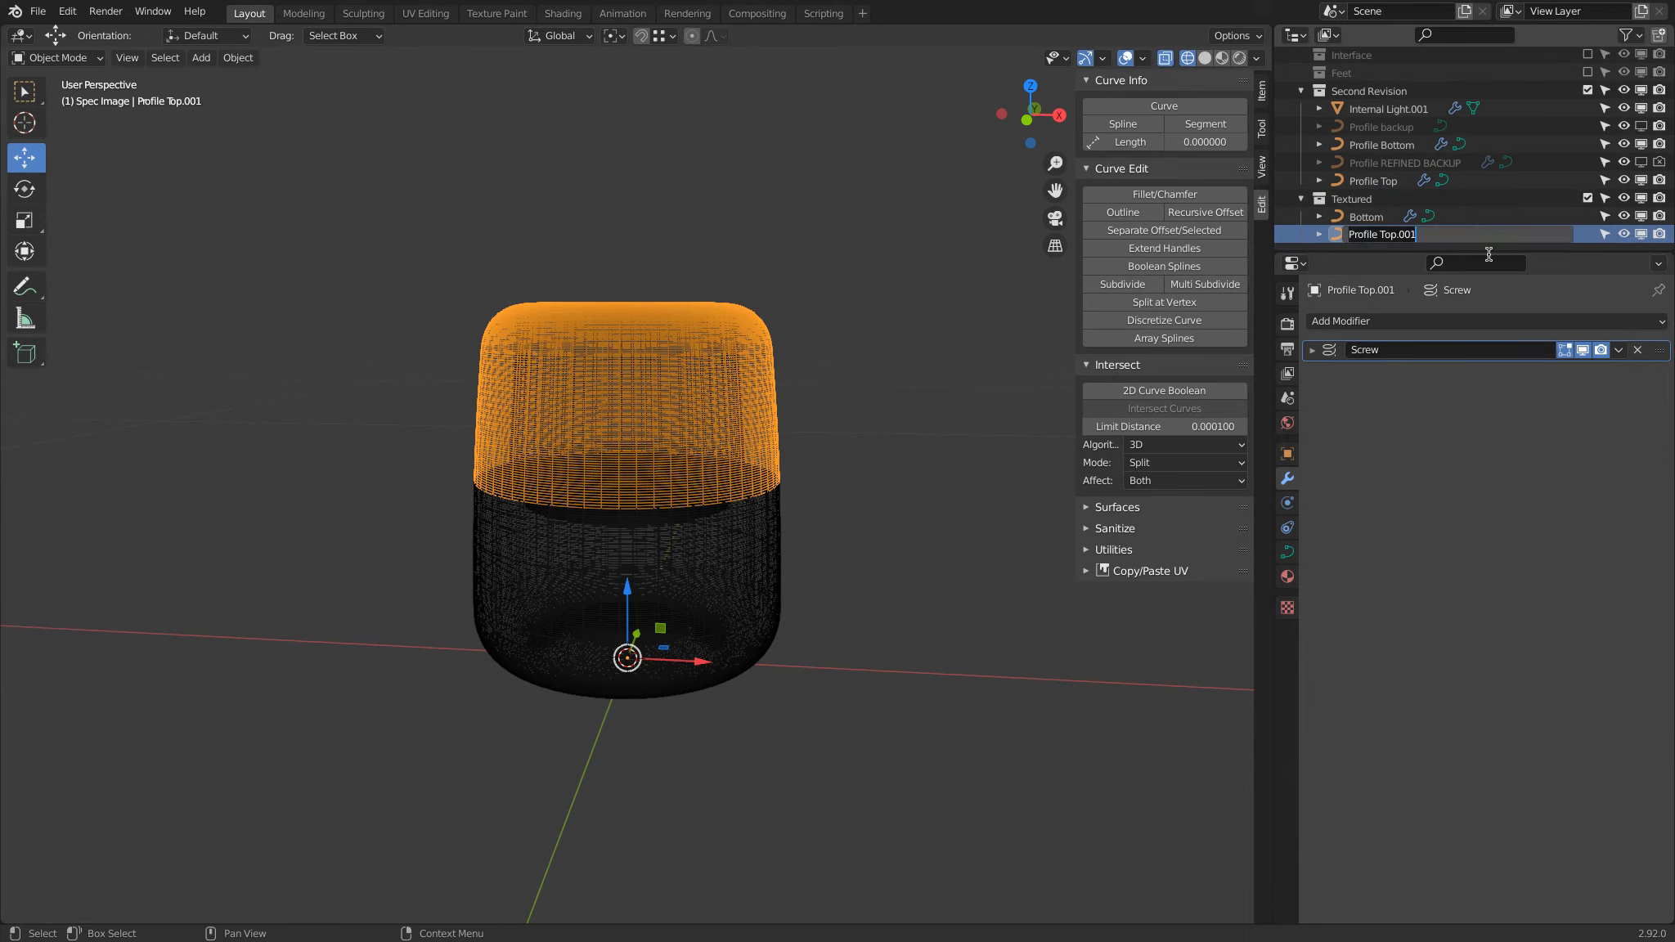
{"action": "type", "text": "Top"}
{"action": "key", "text": "Return"}
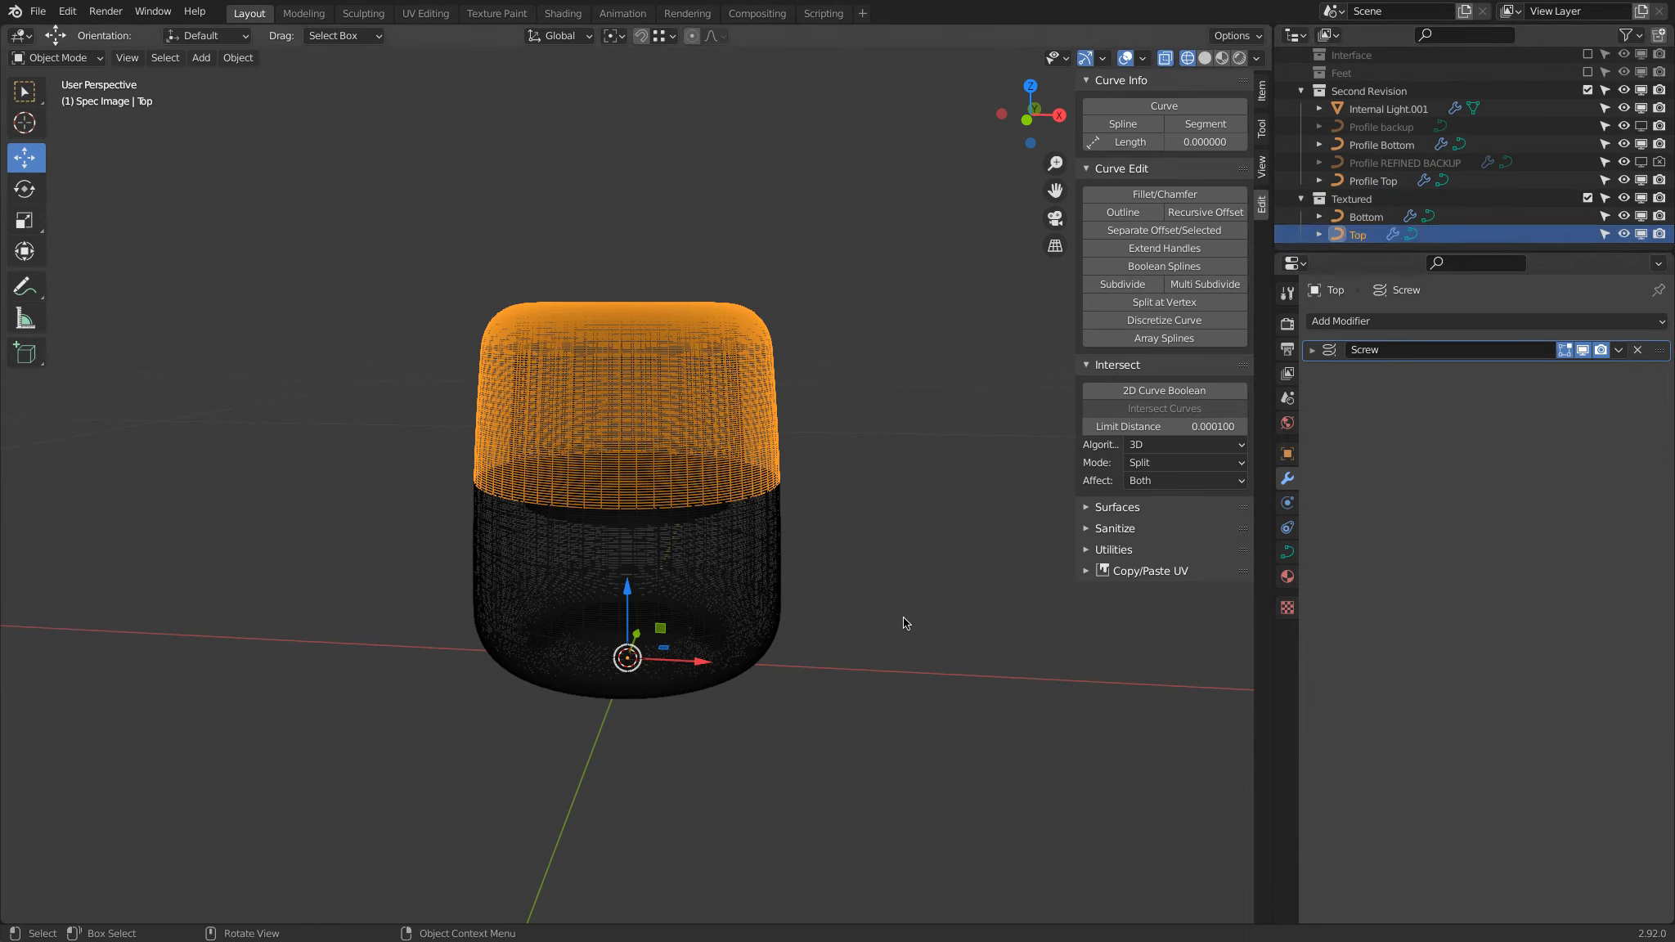
Return to solid shading and hide the Second Revision collection.
{"action": "key", "text": "shift+z"}
{"action": "scroll", "coordinate": [948, 507], "scroll_direction": "up", "scroll_amount": 4}
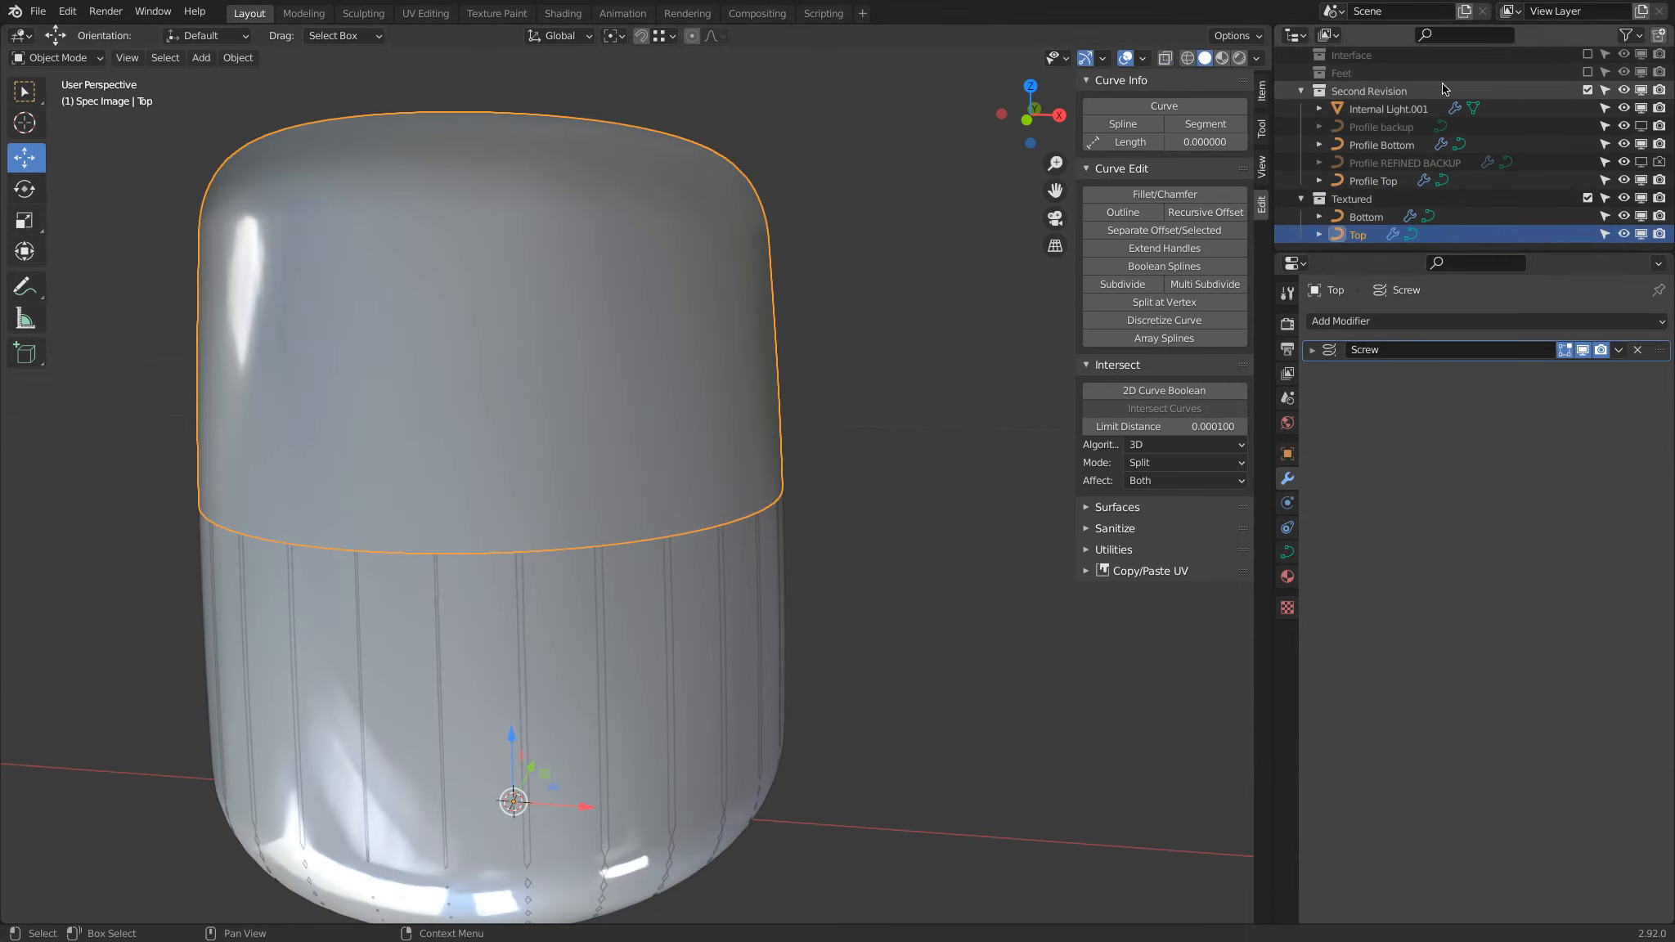
{"action": "left_click", "coordinate": [1587, 90]}
Check the seam between the two bodies and set the Top object's Screw viewport steps to 30.
{"action": "scroll", "coordinate": [940, 523], "scroll_direction": "down", "scroll_amount": 4}
{"action": "middle_click_drag", "start_coordinate": [941, 524], "coordinate": [511, 212]}
{"action": "scroll", "coordinate": [508, 212], "scroll_direction": "up", "scroll_amount": 5}
{"action": "left_click", "coordinate": [513, 224]}
{"action": "middle_click_drag", "start_coordinate": [608, 328], "coordinate": [636, 251]}
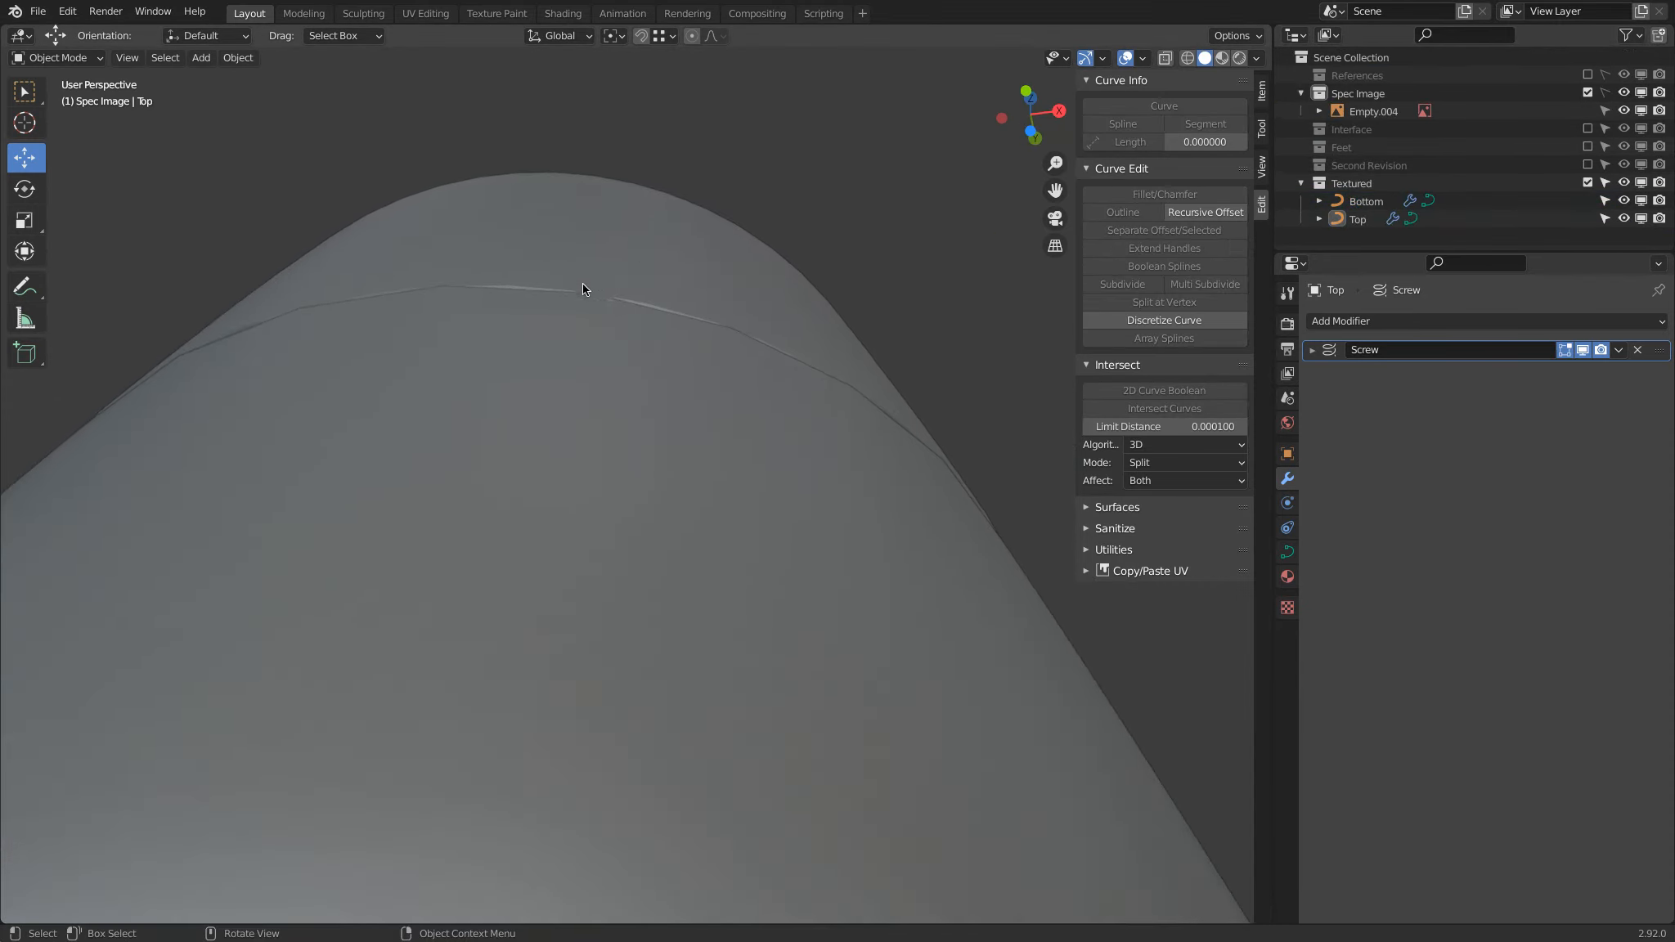
{"action": "left_click", "coordinate": [683, 251]}
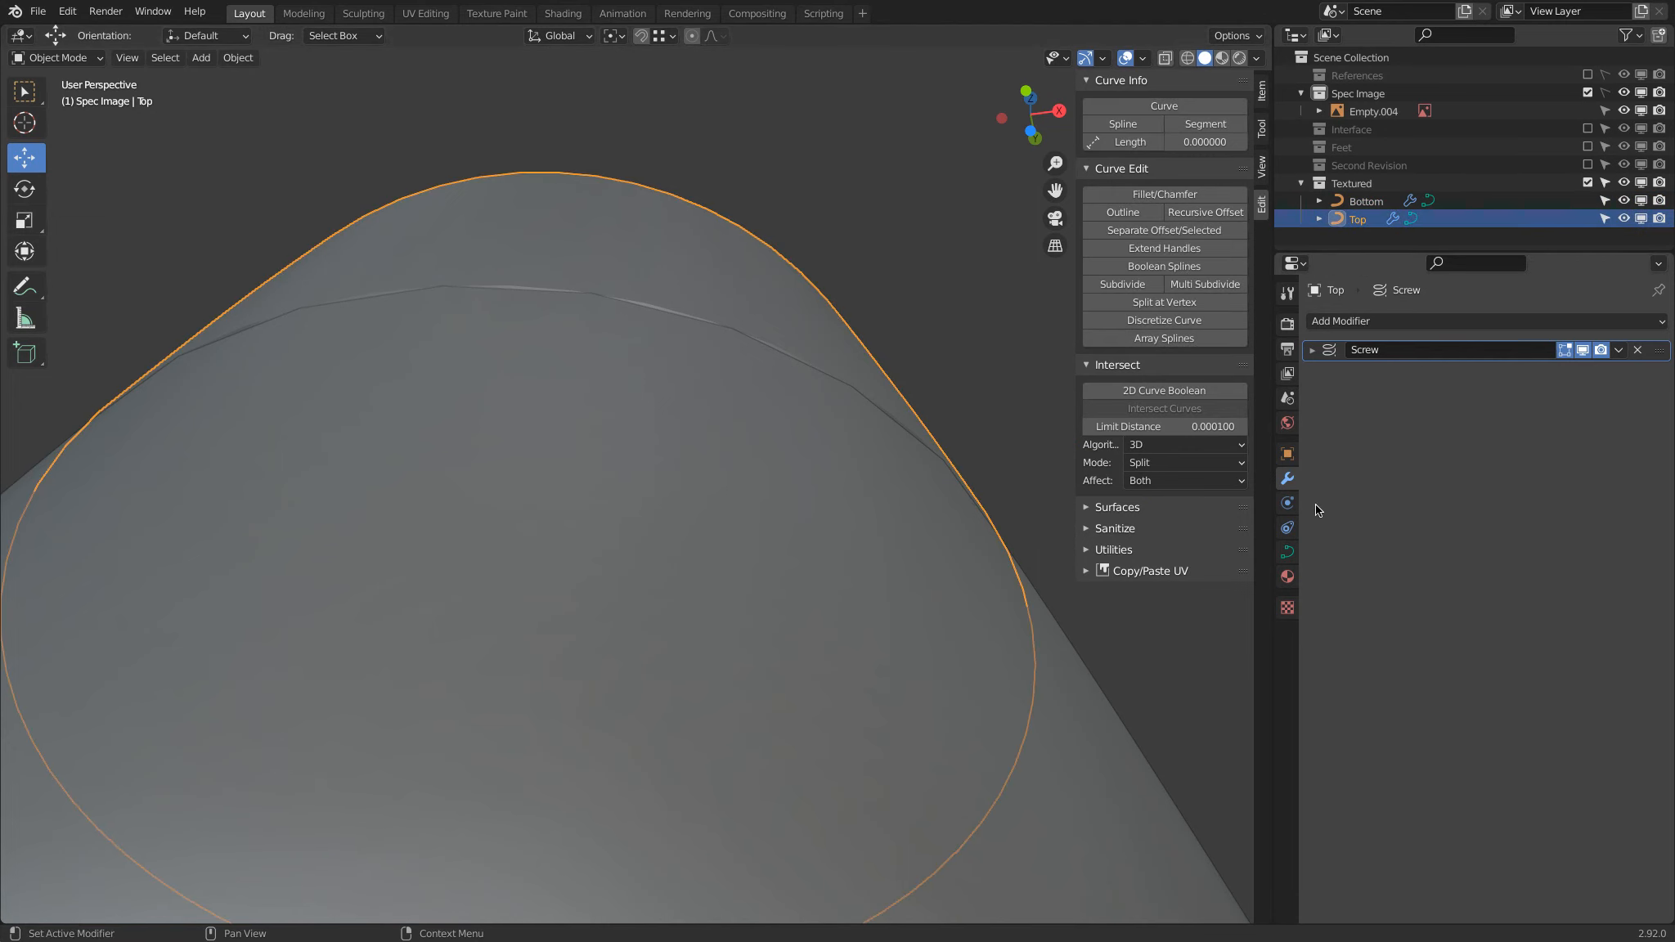
{"action": "left_click", "coordinate": [1340, 351]}
{"action": "left_click", "coordinate": [1506, 513]}
{"action": "type", "text": "30"}
{"action": "key", "text": "Return"}
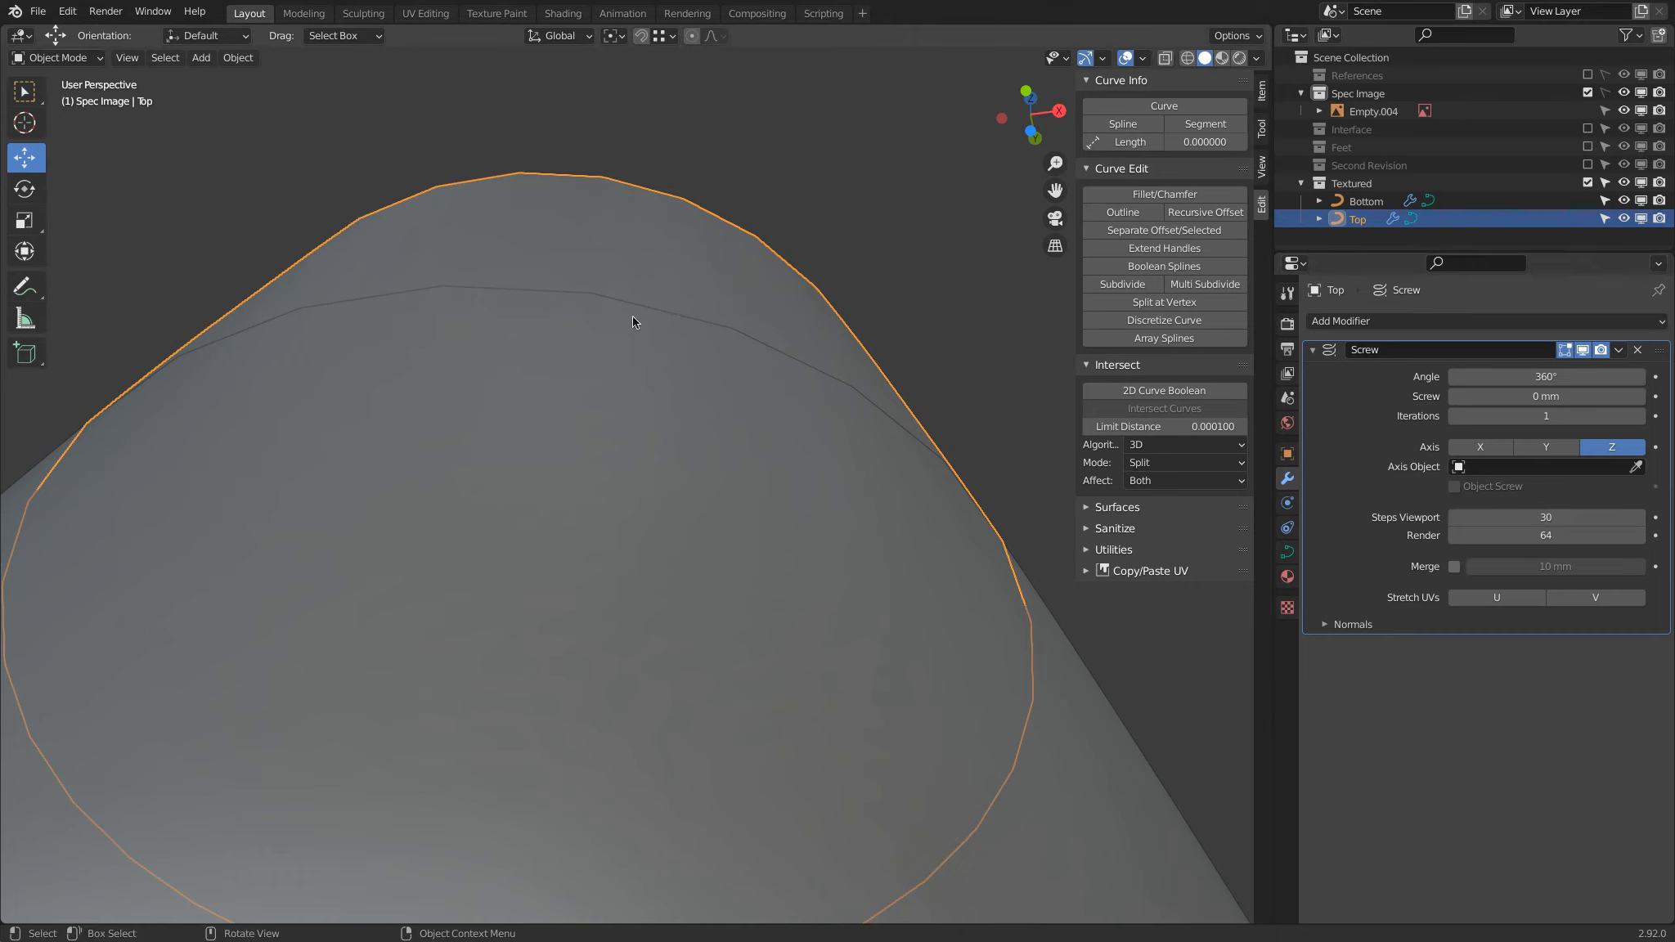
Set the Top curve's preview resolution to 10.
{"action": "scroll", "coordinate": [852, 381], "scroll_direction": "down", "scroll_amount": 5}
{"action": "middle_click_drag", "start_coordinate": [682, 329], "coordinate": [634, 498]}
{"action": "left_click", "coordinate": [1287, 552]}
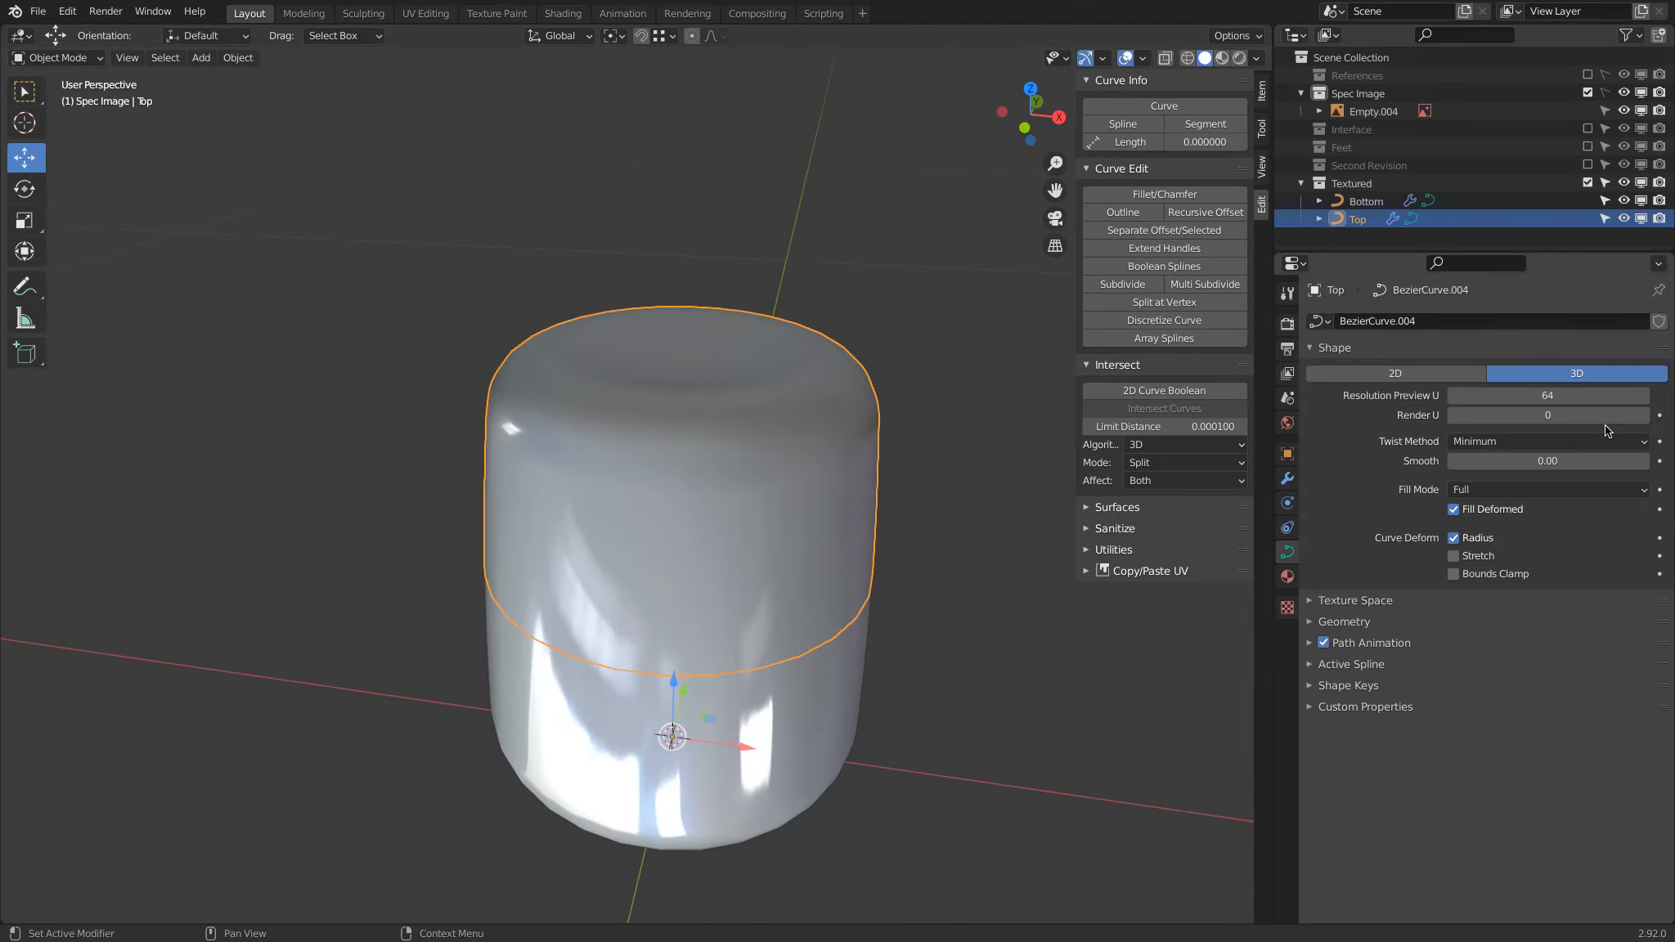
{"action": "left_click", "coordinate": [1548, 396]}
{"action": "type", "text": "32"}
{"action": "key", "text": "Return"}
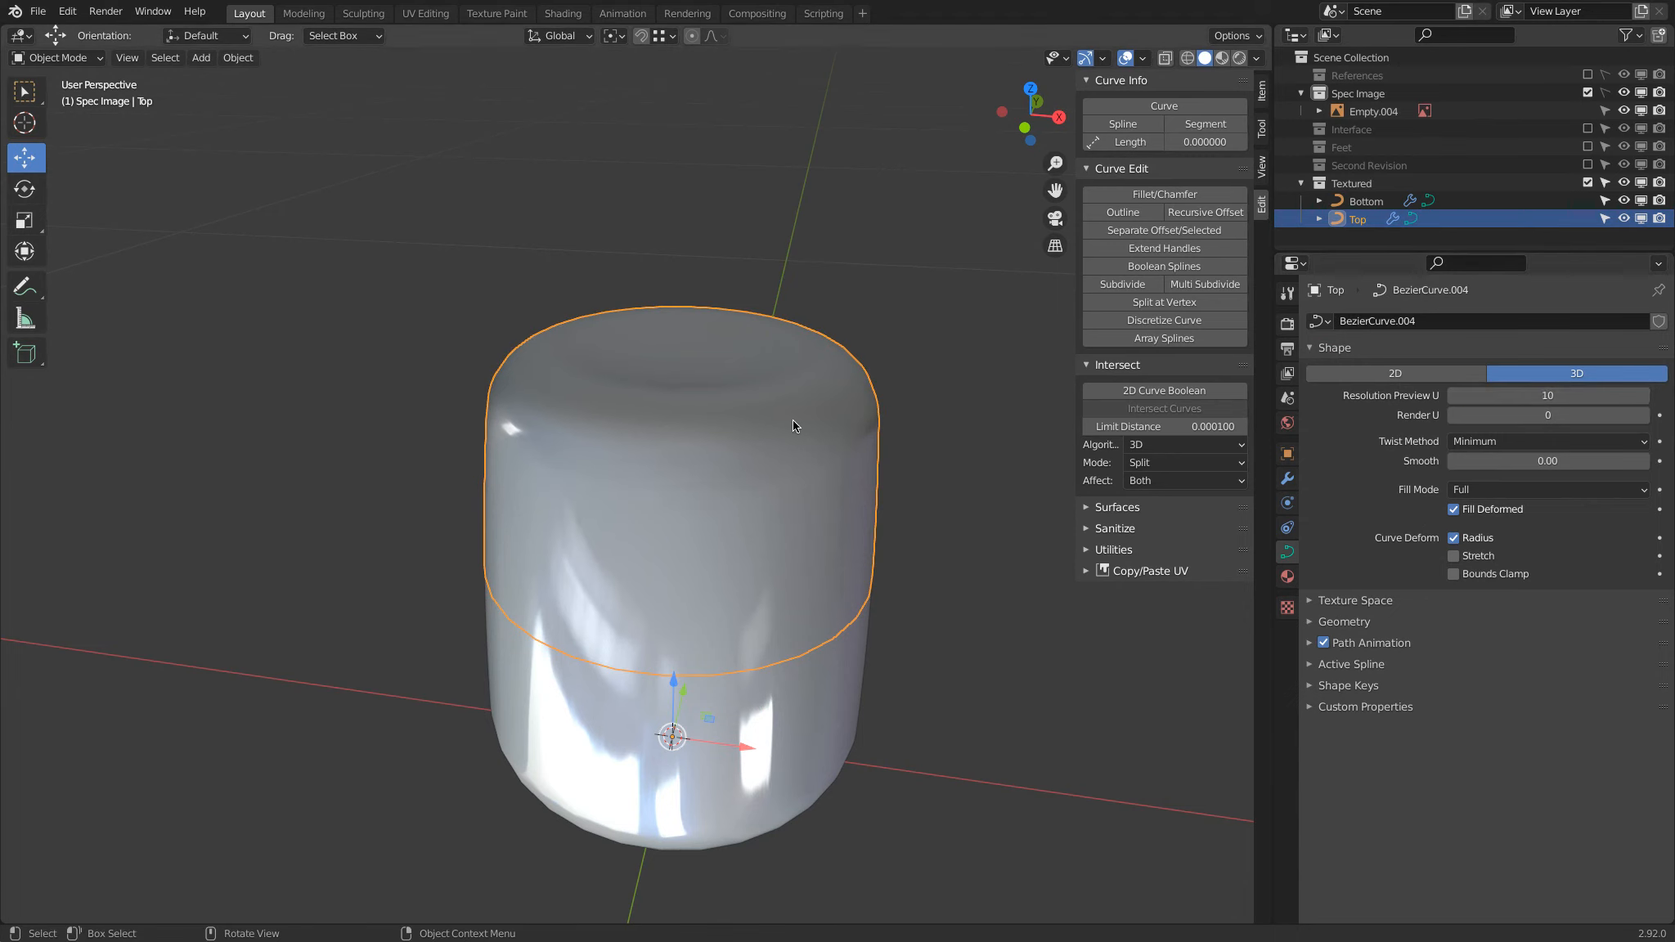
Examine the Top body's rounded corner from the front in wireframe and solid shading, and deselect everything.
{"action": "key", "text": "KP_1"}
{"action": "scroll", "coordinate": [277, 260], "scroll_direction": "up", "scroll_amount": 5}
{"action": "key", "text": "z"}
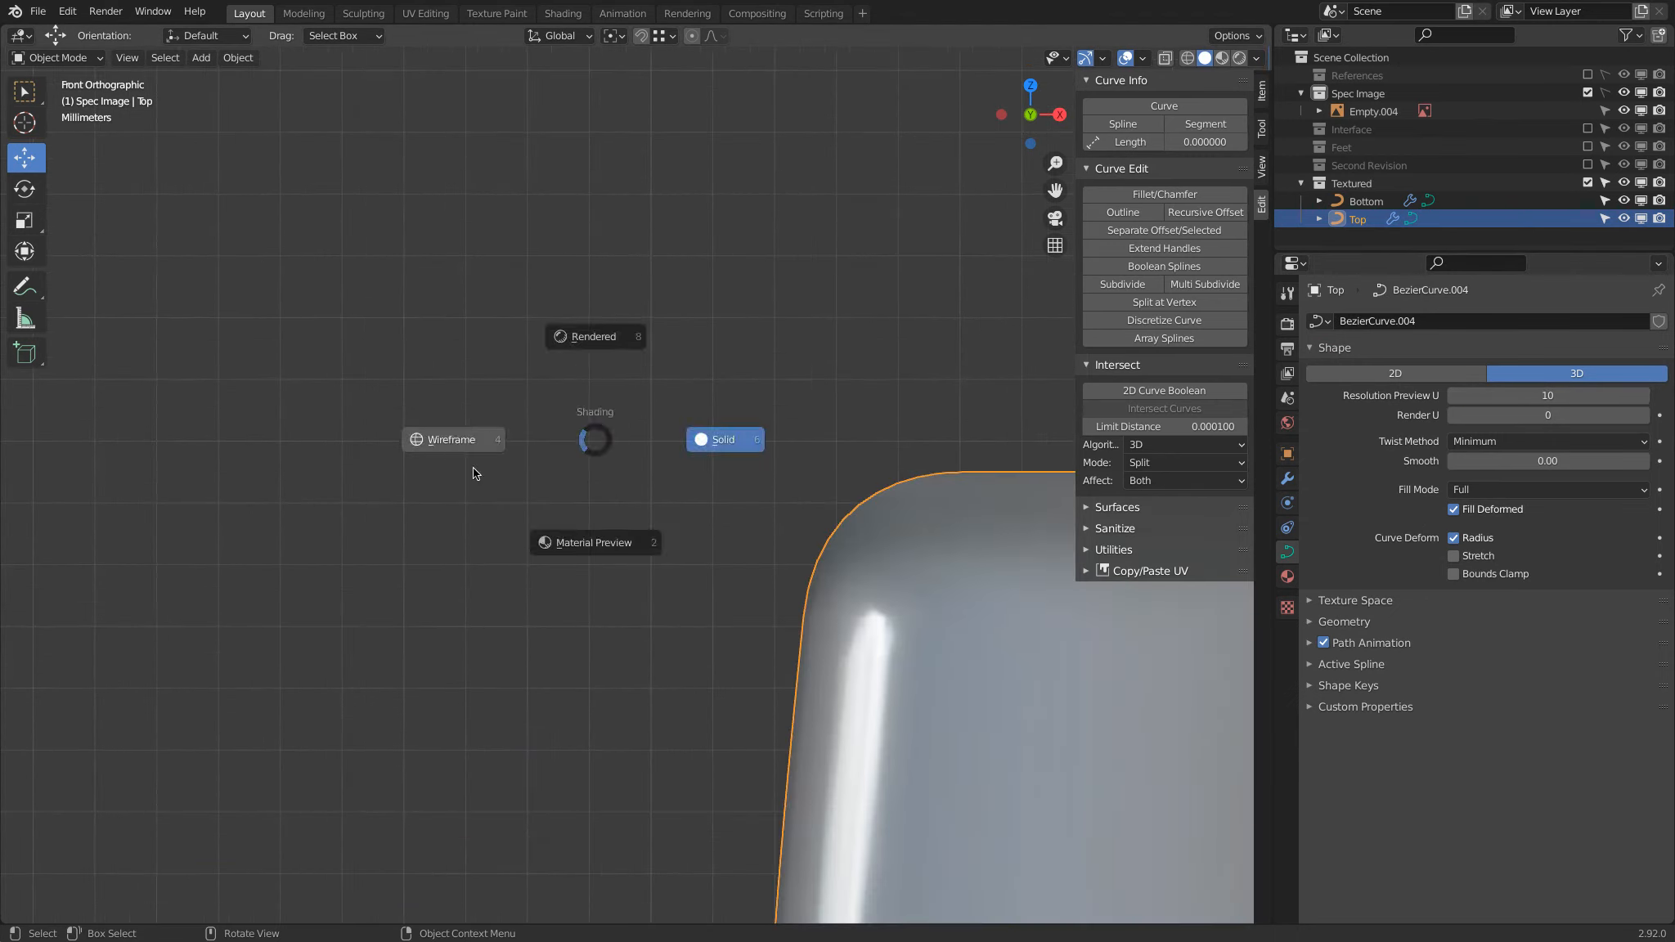
{"action": "left_click", "coordinate": [508, 427]}
{"action": "scroll", "coordinate": [502, 425], "scroll_direction": "down", "scroll_amount": 5}
{"action": "key", "text": "z"}
{"action": "left_click", "coordinate": [810, 448]}
{"action": "scroll", "coordinate": [672, 431], "scroll_direction": "down", "scroll_amount": 2}
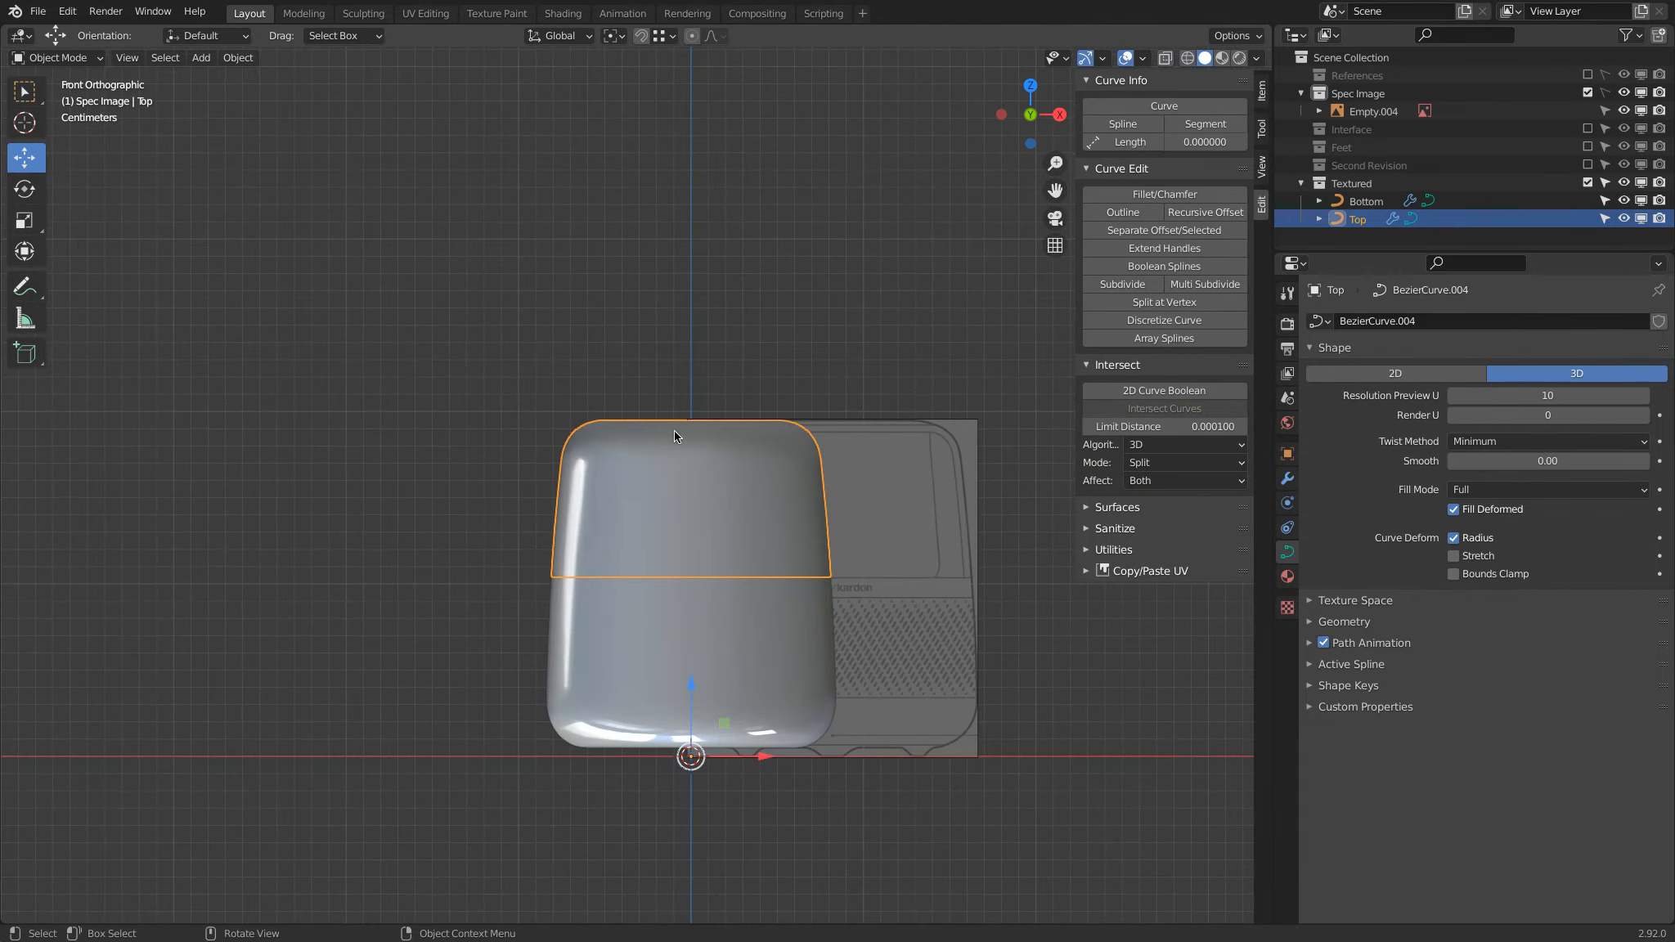
{"action": "key", "text": "a"}
{"action": "key", "text": "a"}
{"action": "middle_click_drag", "start_coordinate": [656, 493], "coordinate": [634, 527]}
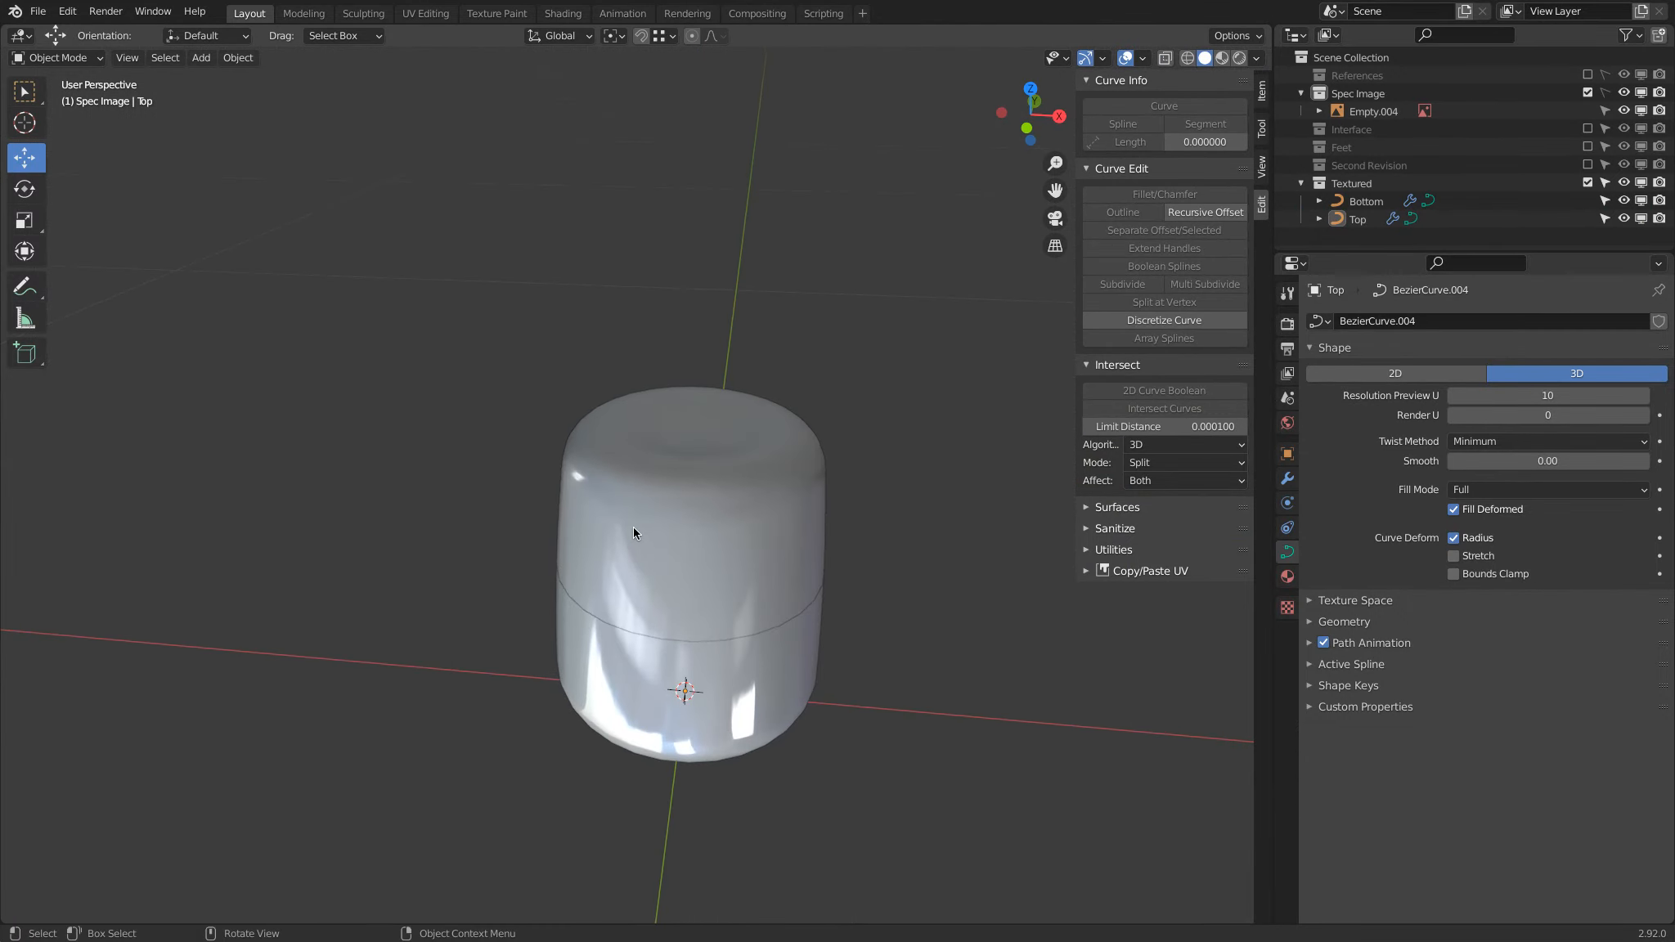
Select the Top object and convert its curve to a mesh.
{"action": "left_click", "coordinate": [633, 526]}
{"action": "left_click", "coordinate": [238, 58]}
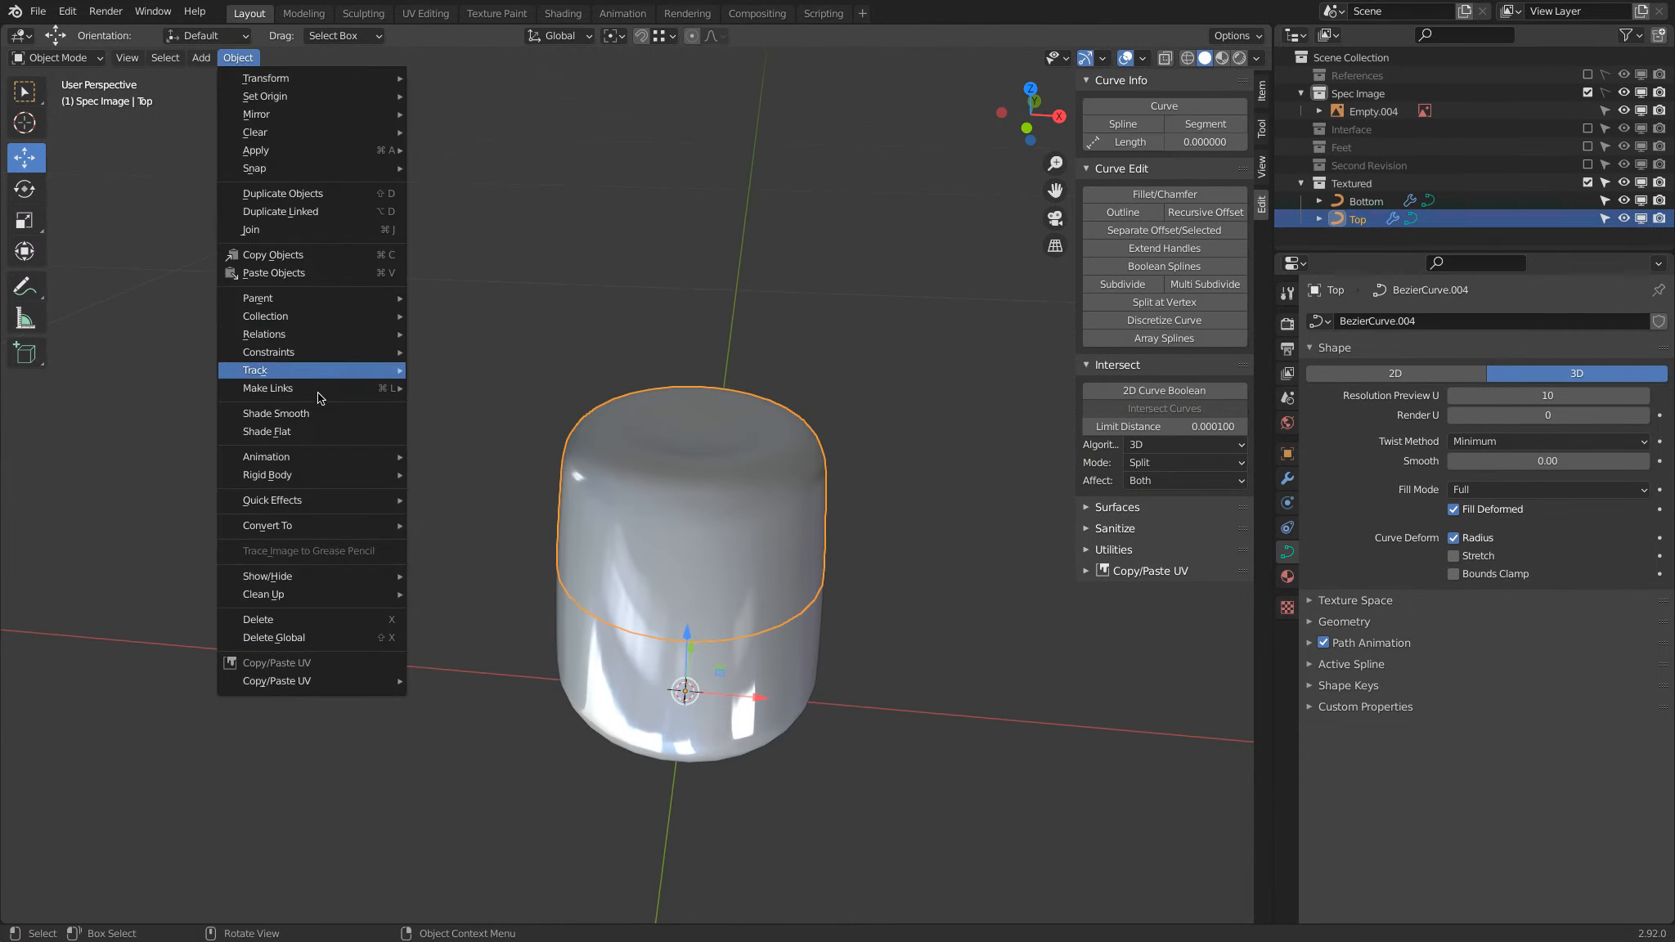
{"action": "mouse_move", "coordinate": [325, 526]}
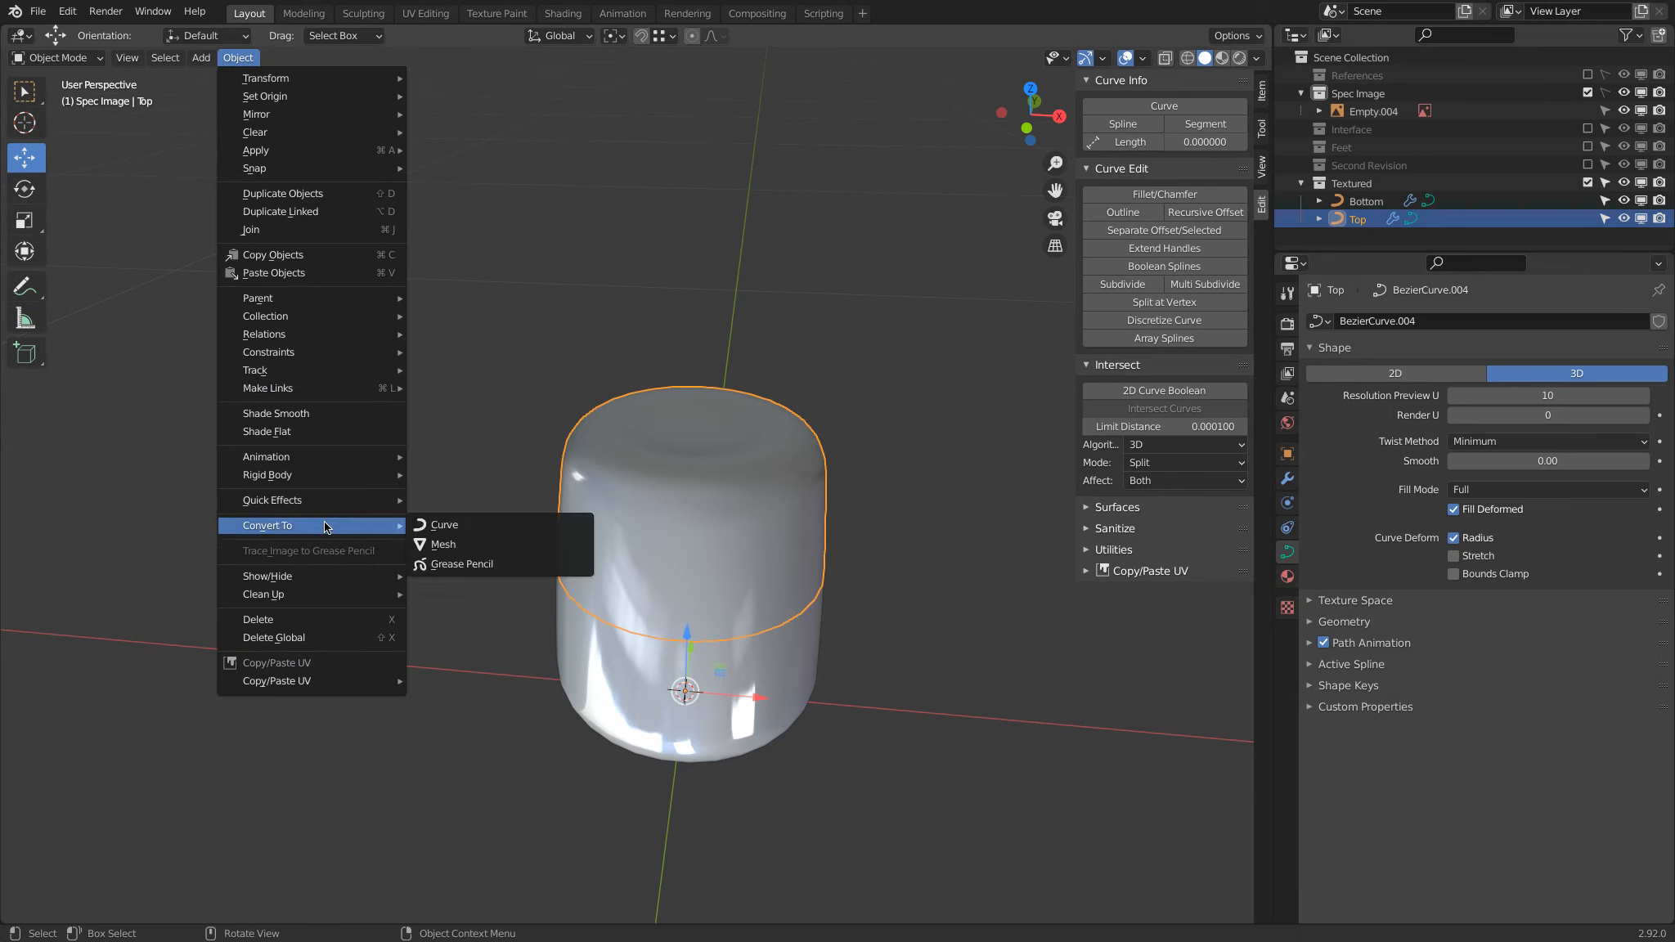
{"action": "left_click", "coordinate": [521, 546]}
Select the Bottom object and convert its curve to a mesh.
{"action": "left_click", "coordinate": [565, 650]}
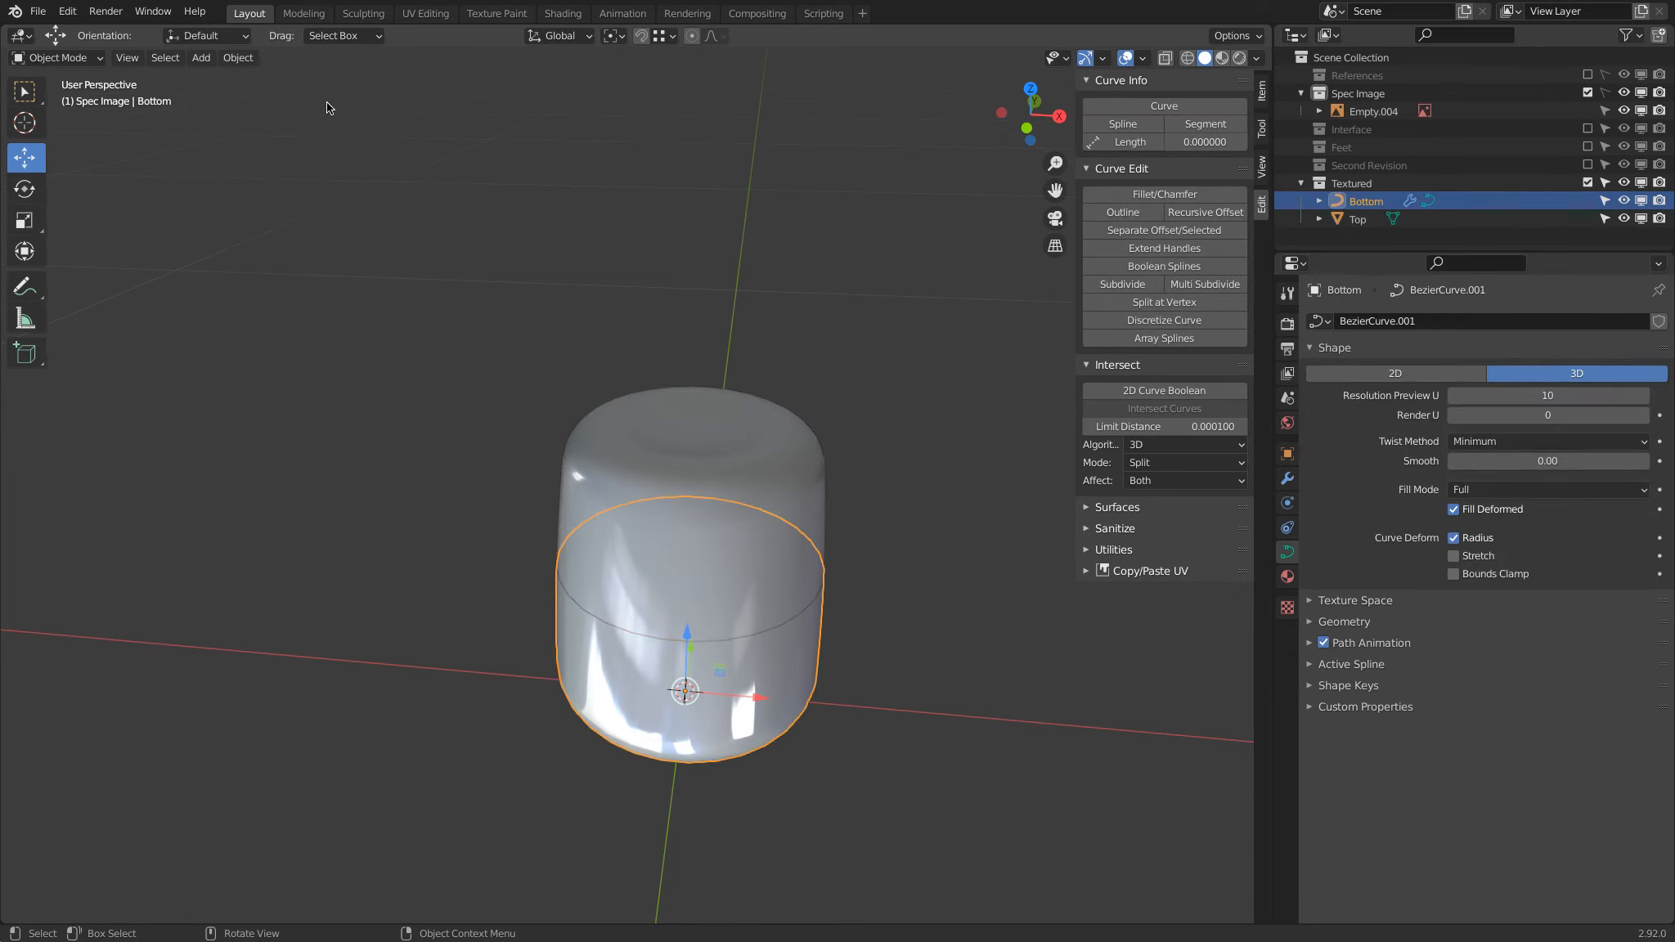
{"action": "left_click", "coordinate": [248, 59]}
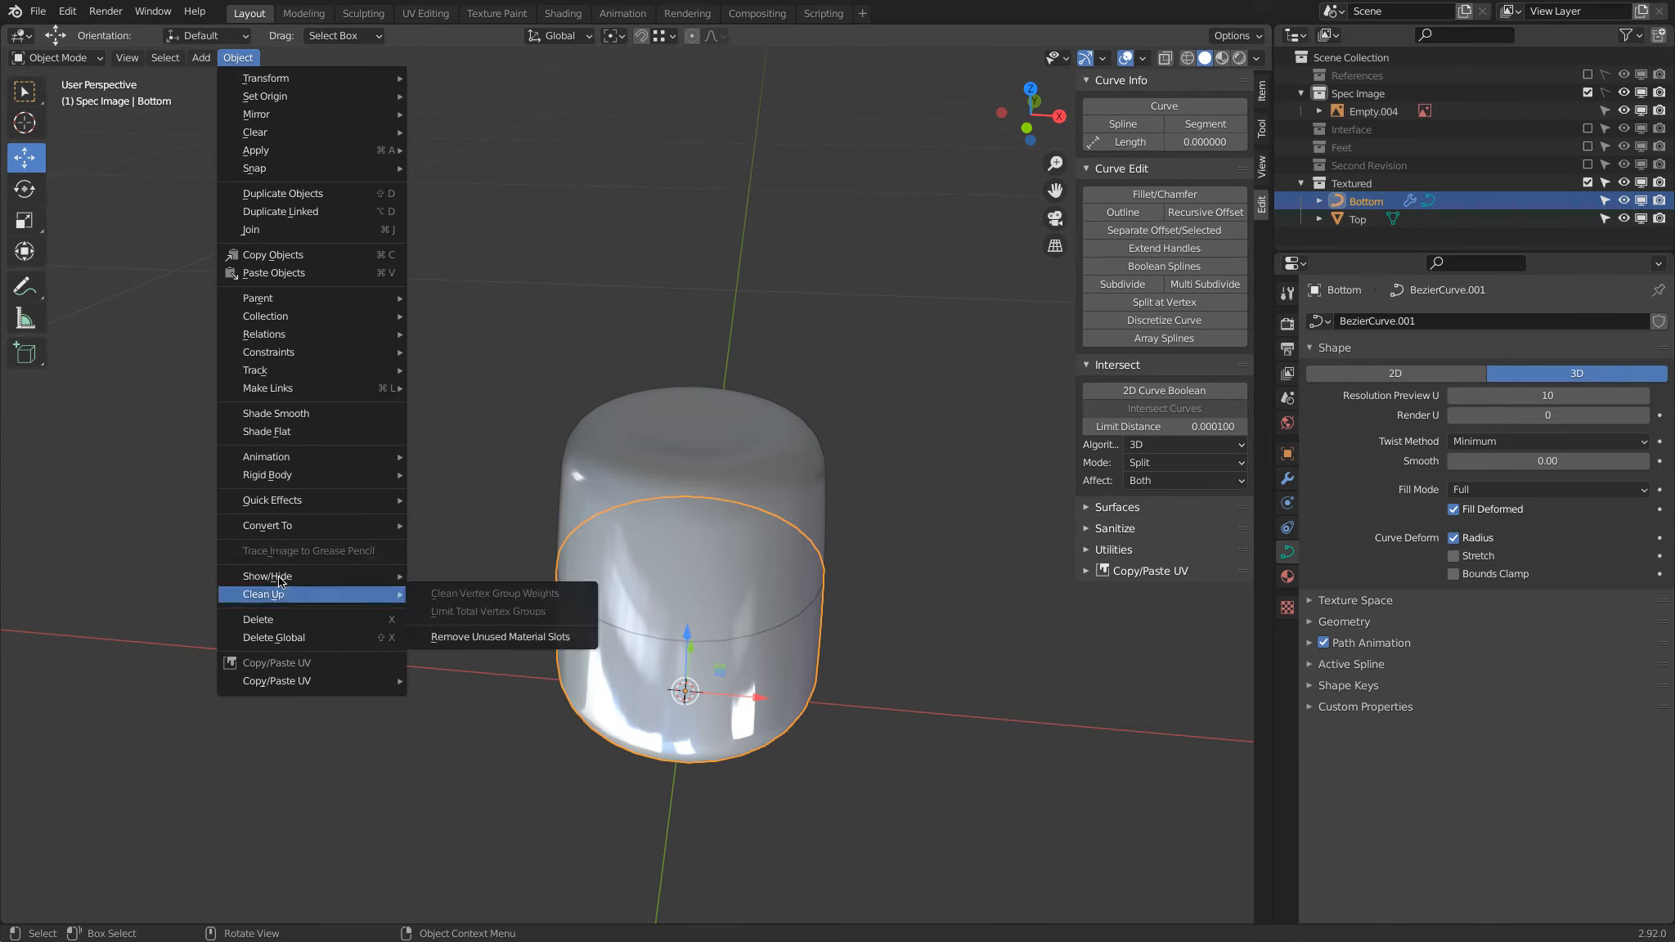
{"action": "mouse_move", "coordinate": [279, 532]}
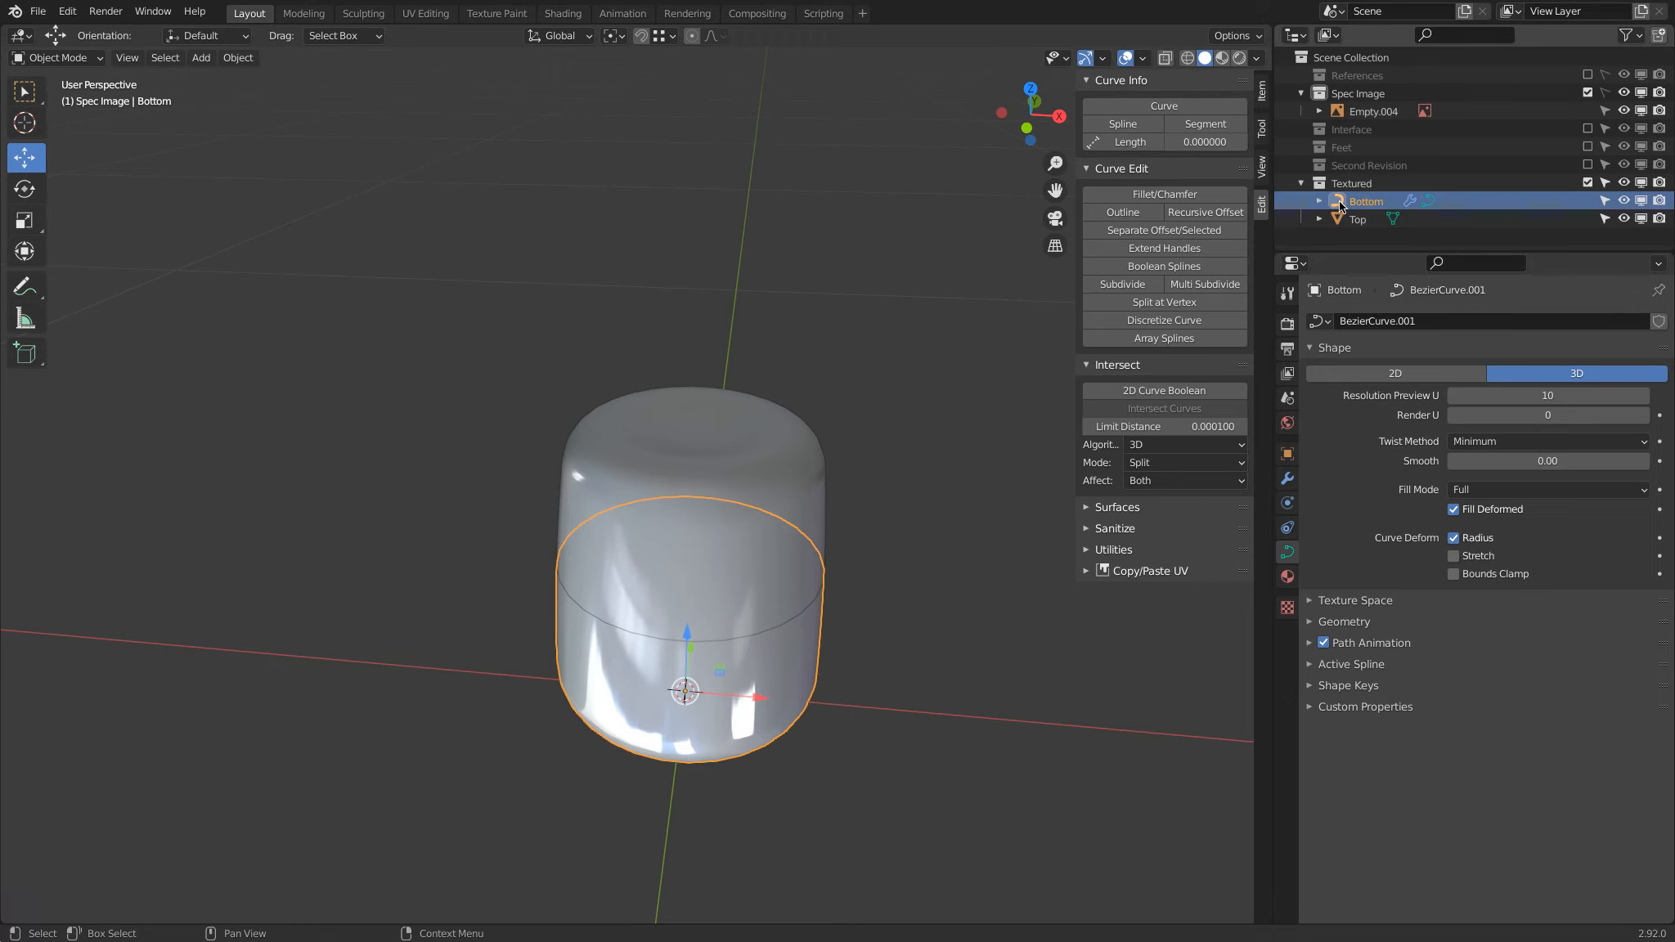
{"action": "left_click", "coordinate": [229, 62]}
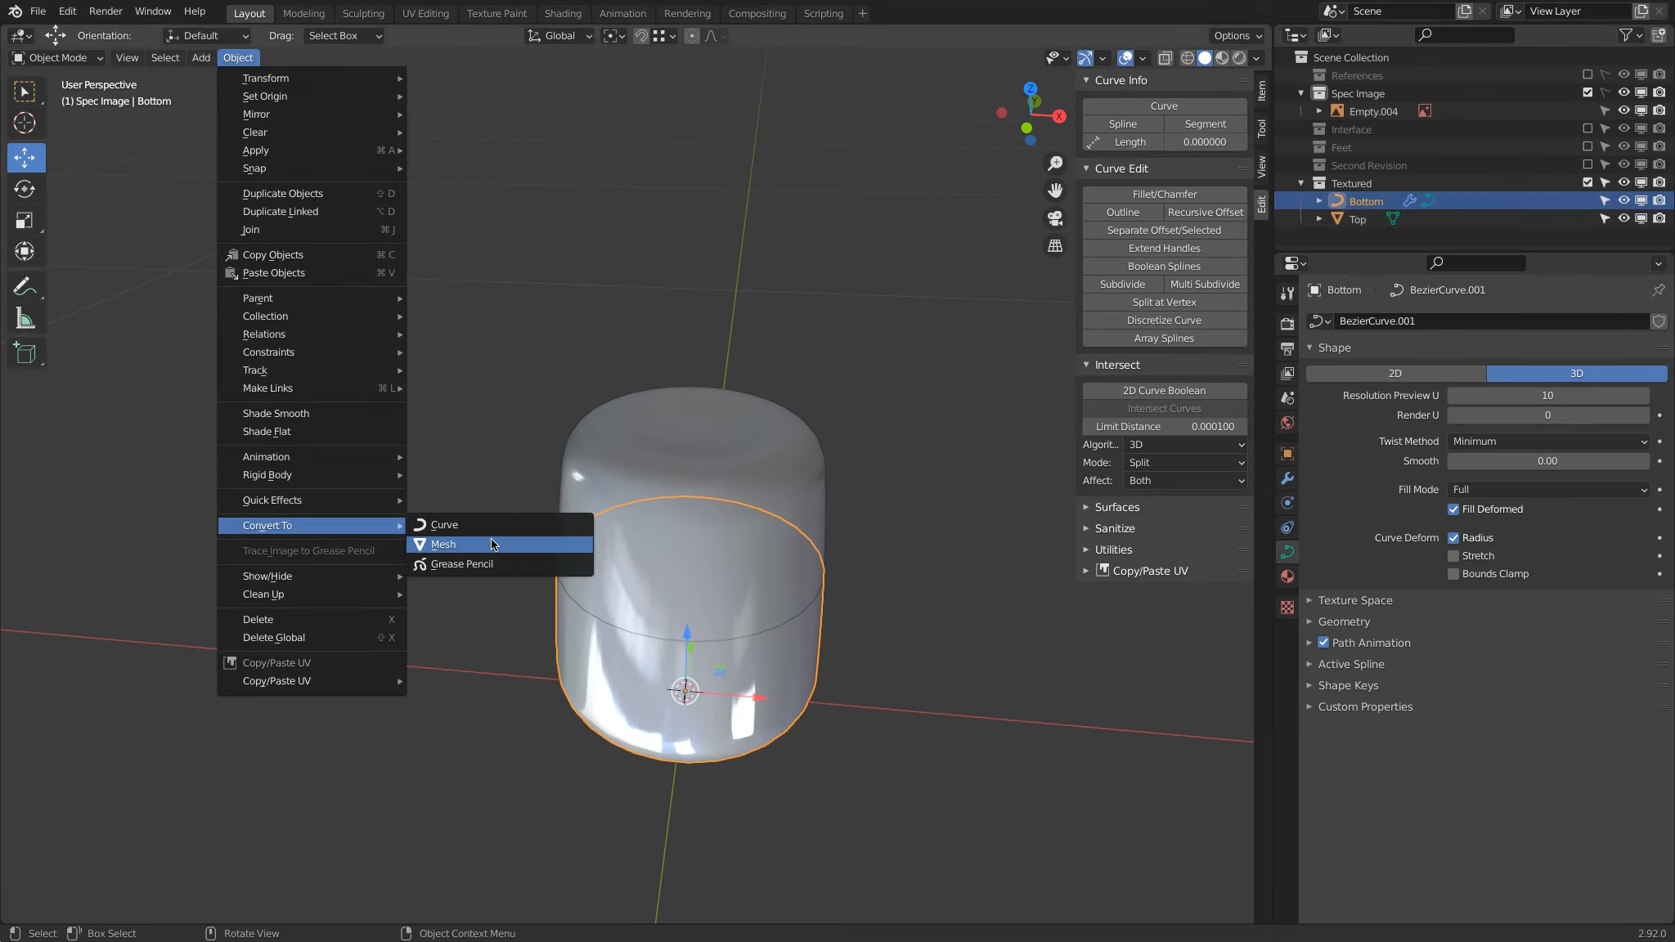
{"action": "left_click", "coordinate": [493, 544]}
View the two converted bodies from the front beside the spec image.
{"action": "key", "text": "KP_1"}
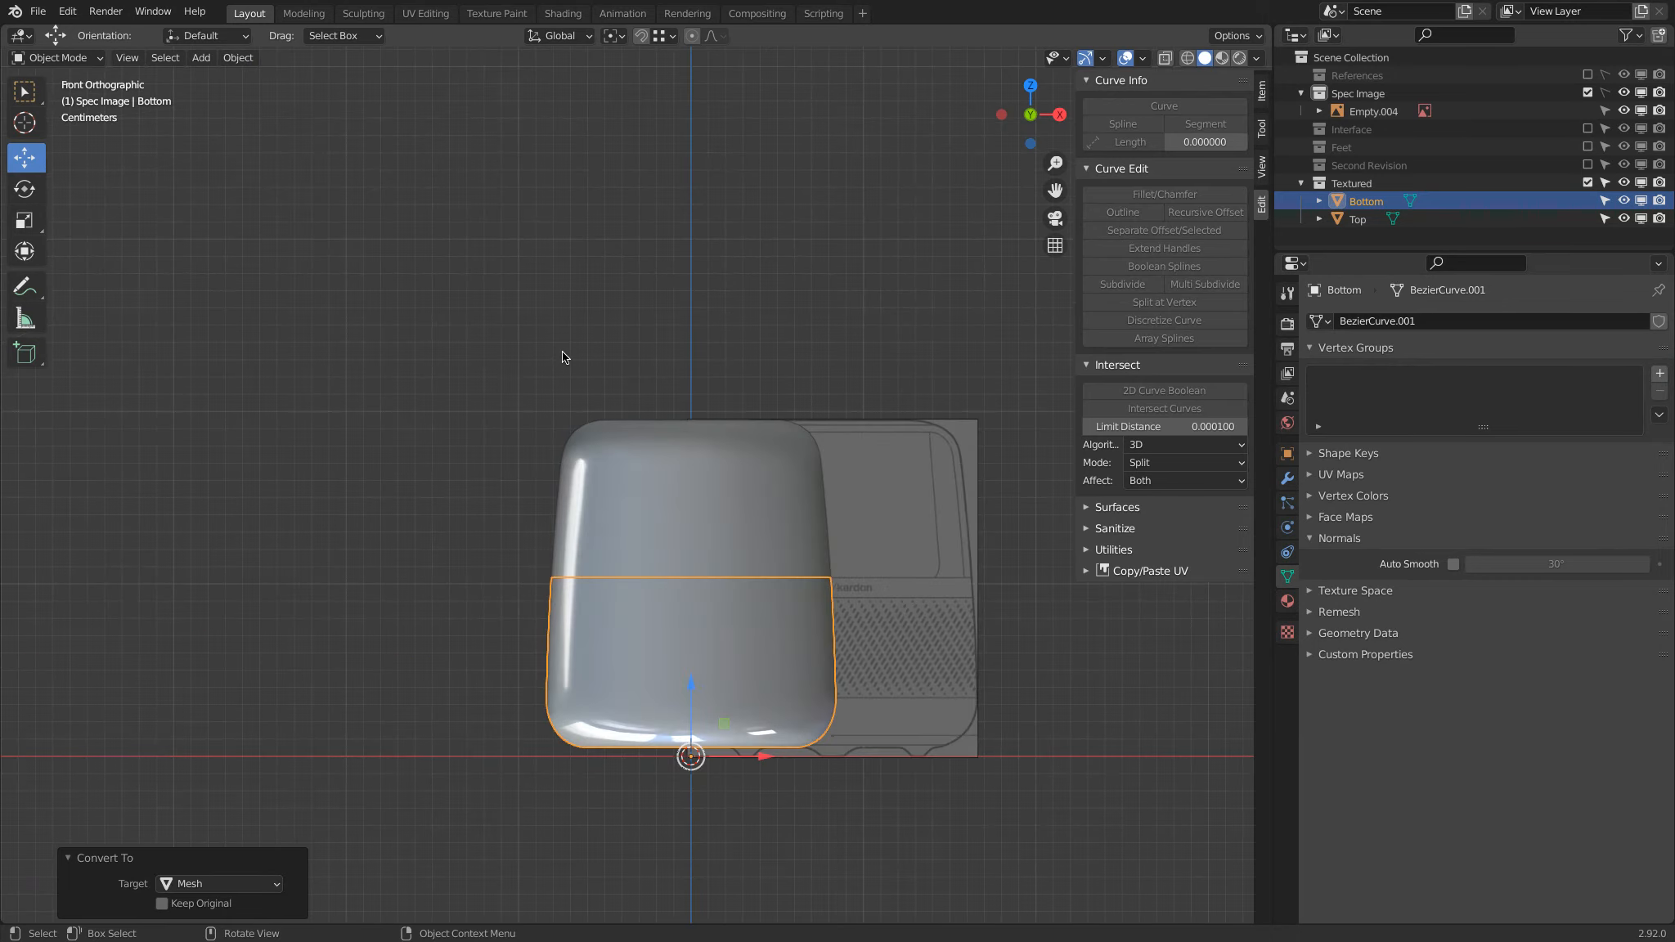
{"action": "middle_click_drag", "start_coordinate": [824, 418], "coordinate": [695, 407]}
{"action": "key", "text": "KP_1"}
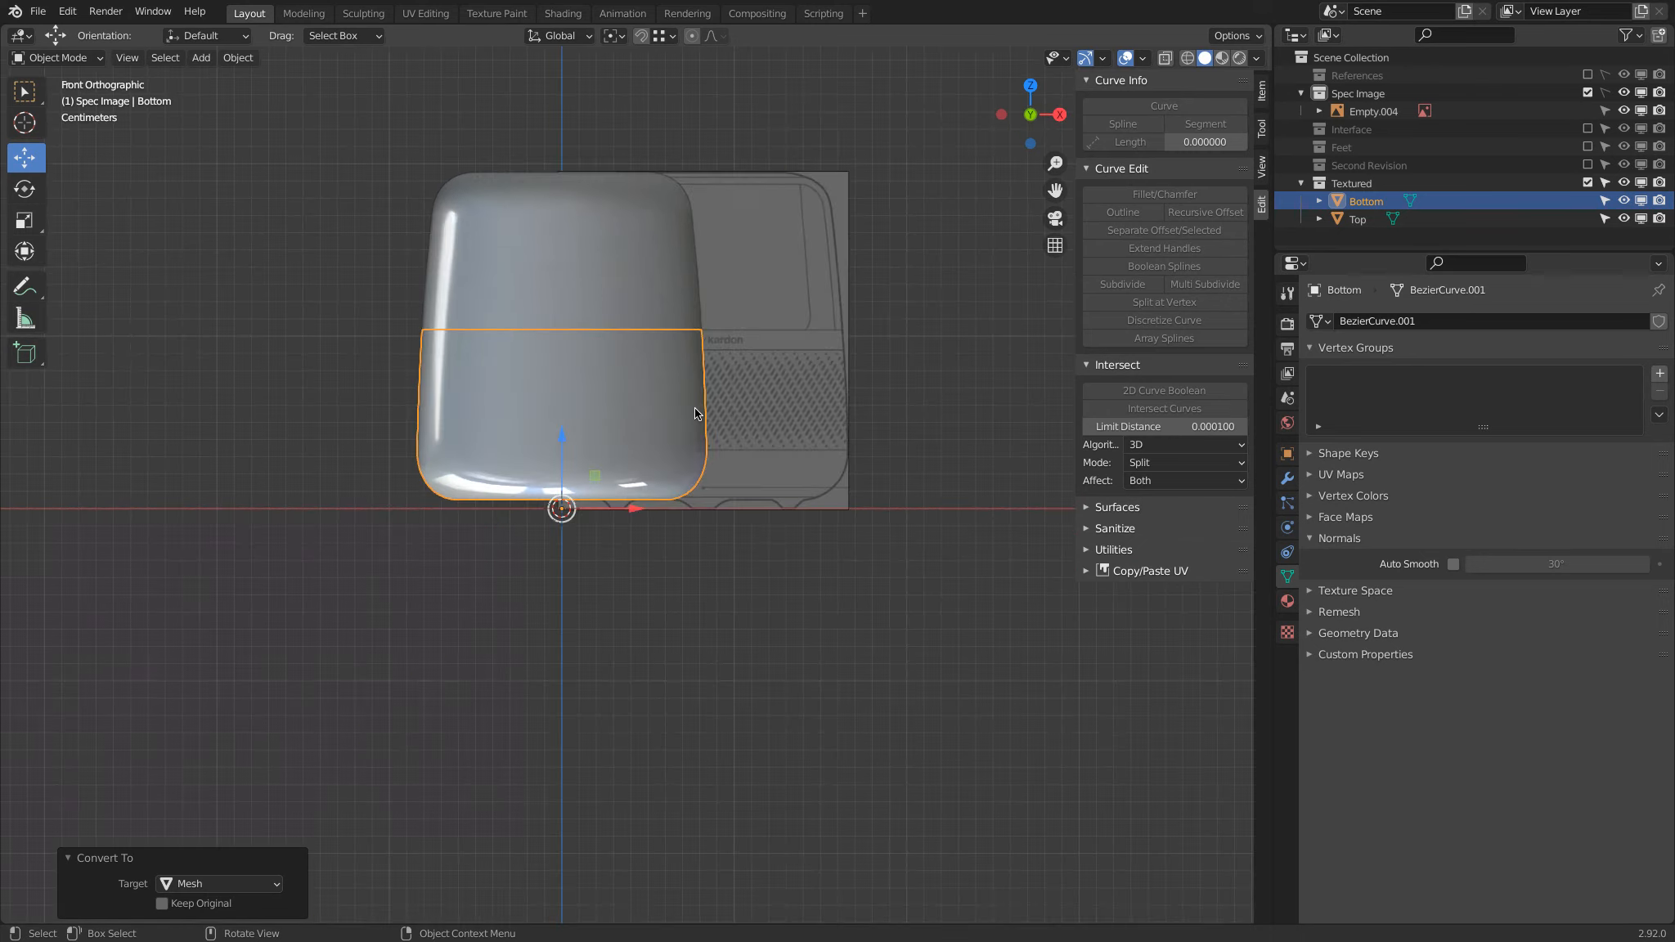
{"action": "middle_click_drag", "start_coordinate": [695, 407], "coordinate": [774, 515], "text": "shift"}
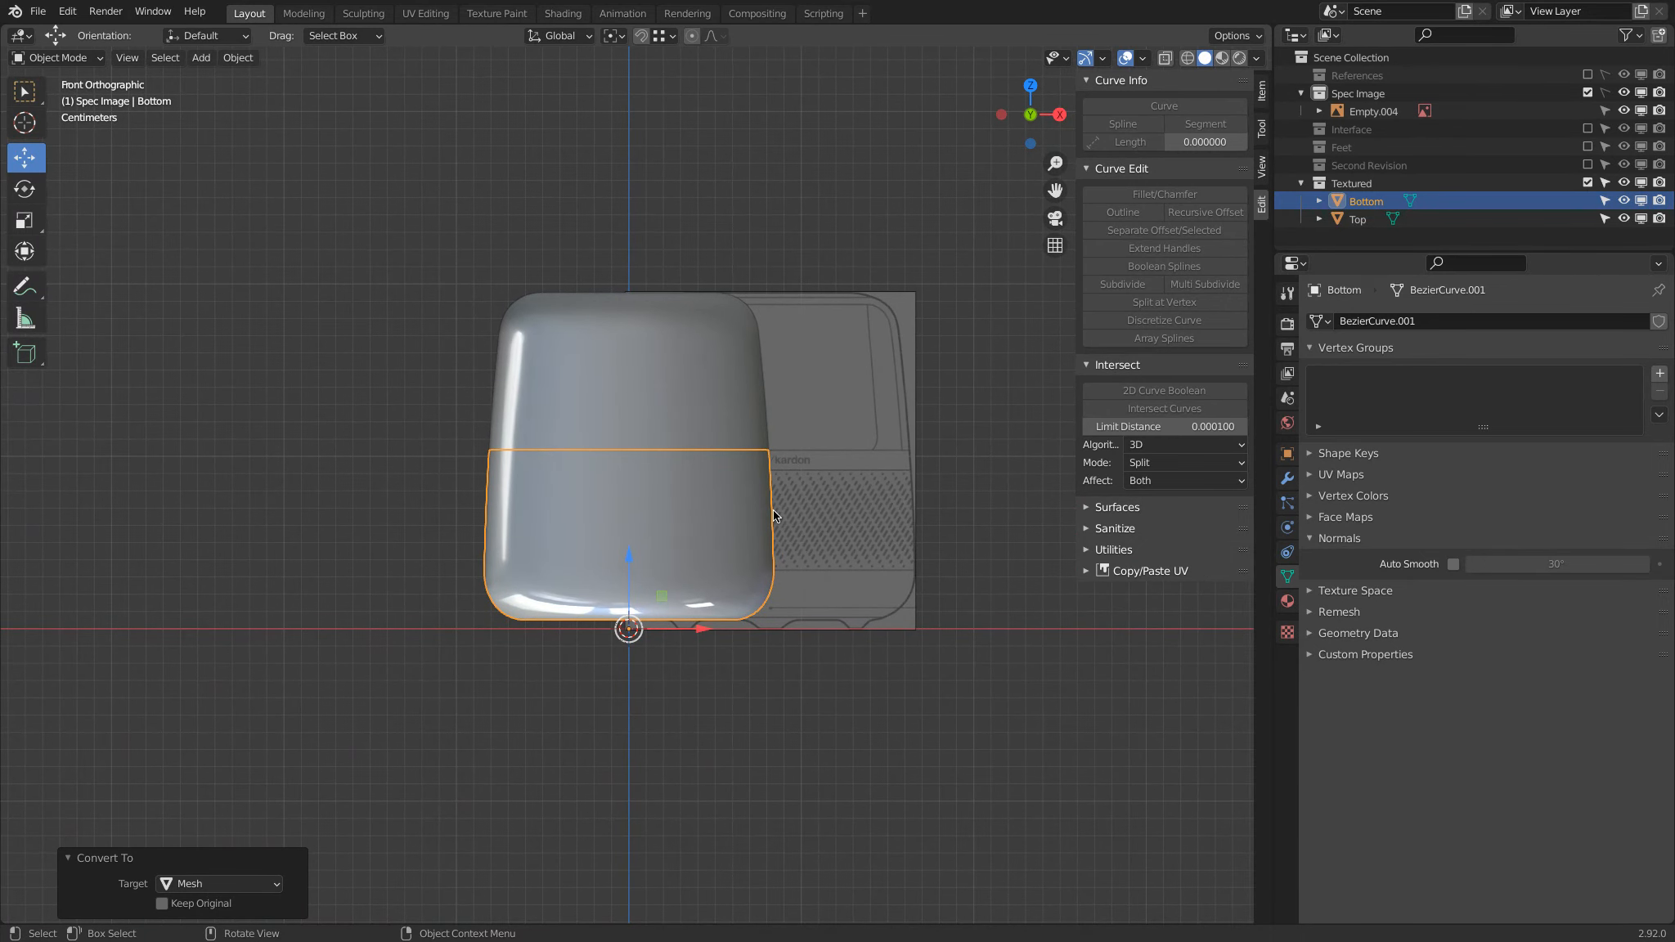